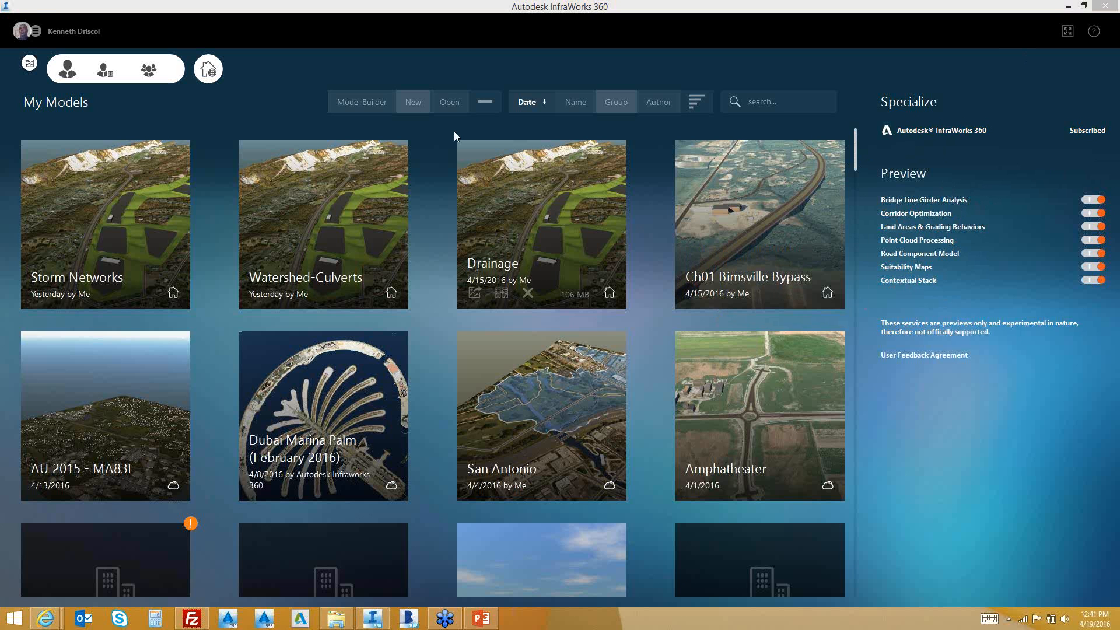
Open Model Builder and move its map to the central United States, ready to search by location
{"action": "left_click", "coordinate": [373, 102]}
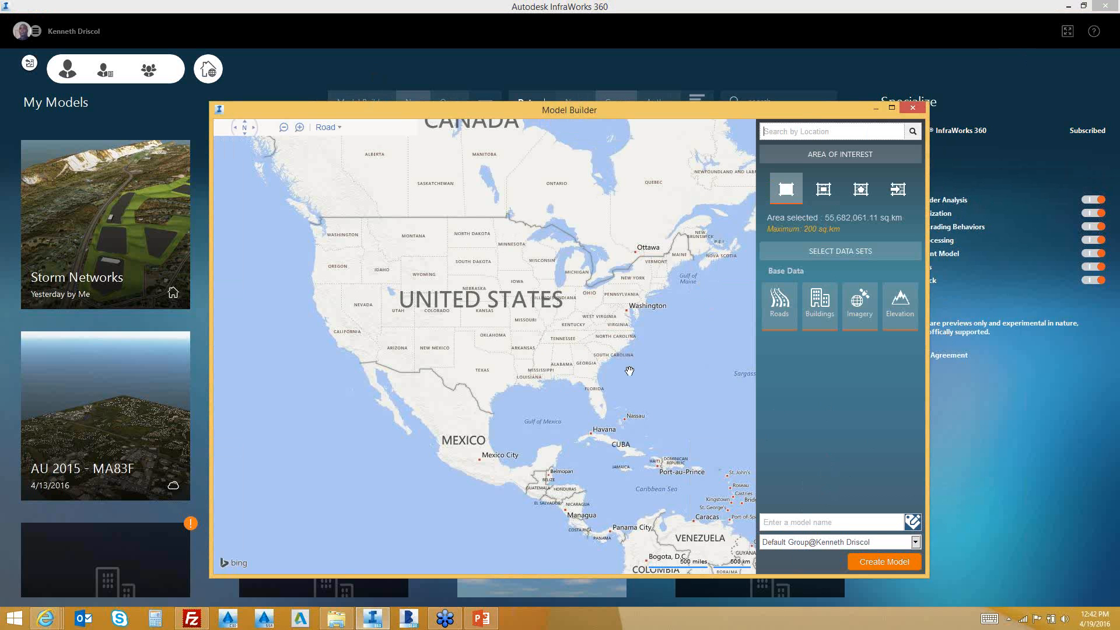
{"action": "scroll", "coordinate": [628, 372], "scroll_direction": "down", "scroll_amount": 1}
{"action": "scroll", "coordinate": [627, 372], "scroll_direction": "down", "scroll_amount": 2}
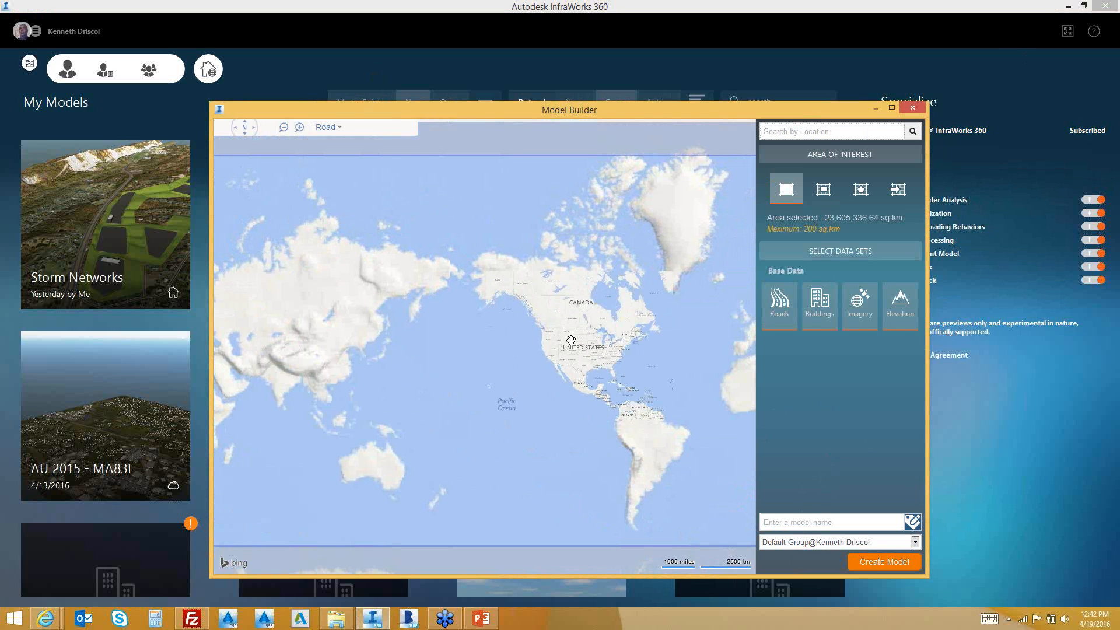
{"action": "scroll", "coordinate": [571, 319], "scroll_direction": "up", "scroll_amount": 1}
{"action": "scroll", "coordinate": [571, 320], "scroll_direction": "up", "scroll_amount": 3}
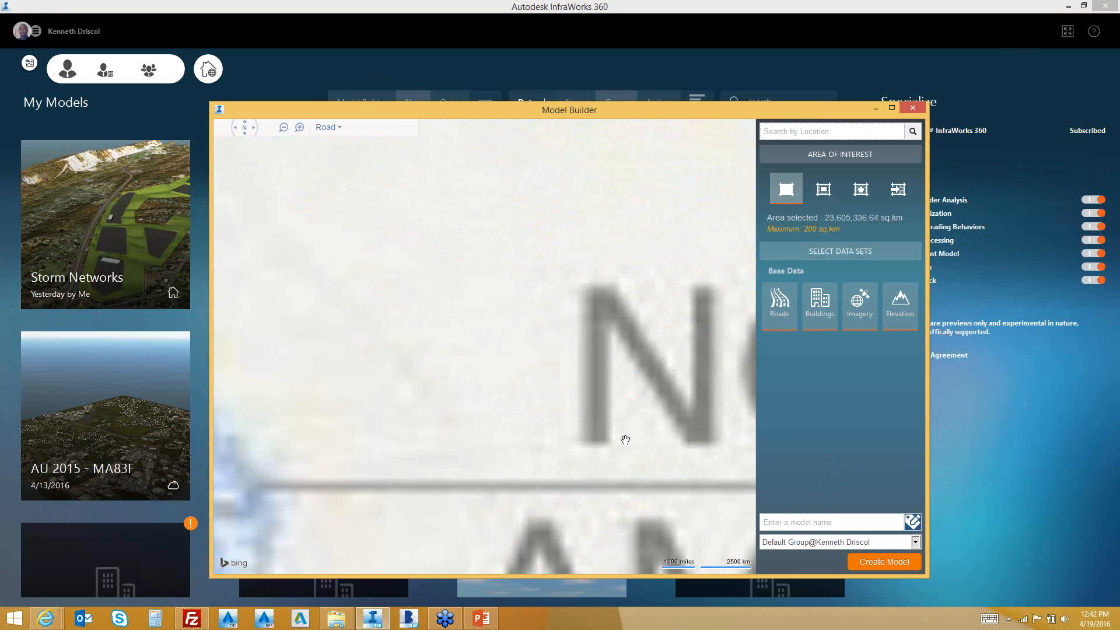
{"action": "scroll", "coordinate": [537, 408], "scroll_direction": "down", "scroll_amount": 3}
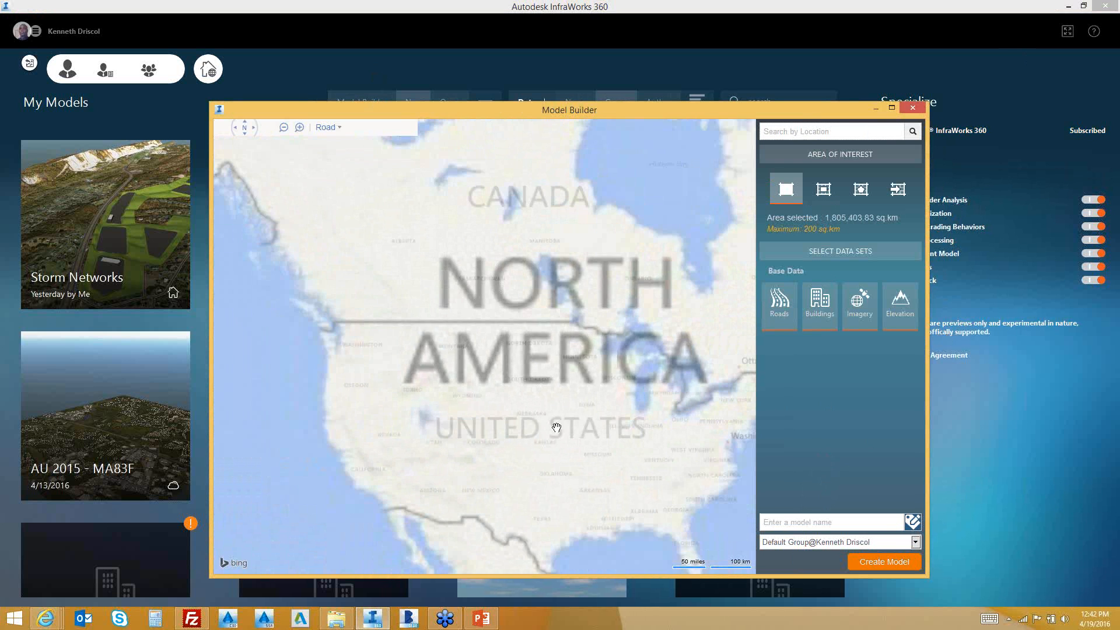
{"action": "scroll", "coordinate": [523, 448], "scroll_direction": "up", "scroll_amount": 3}
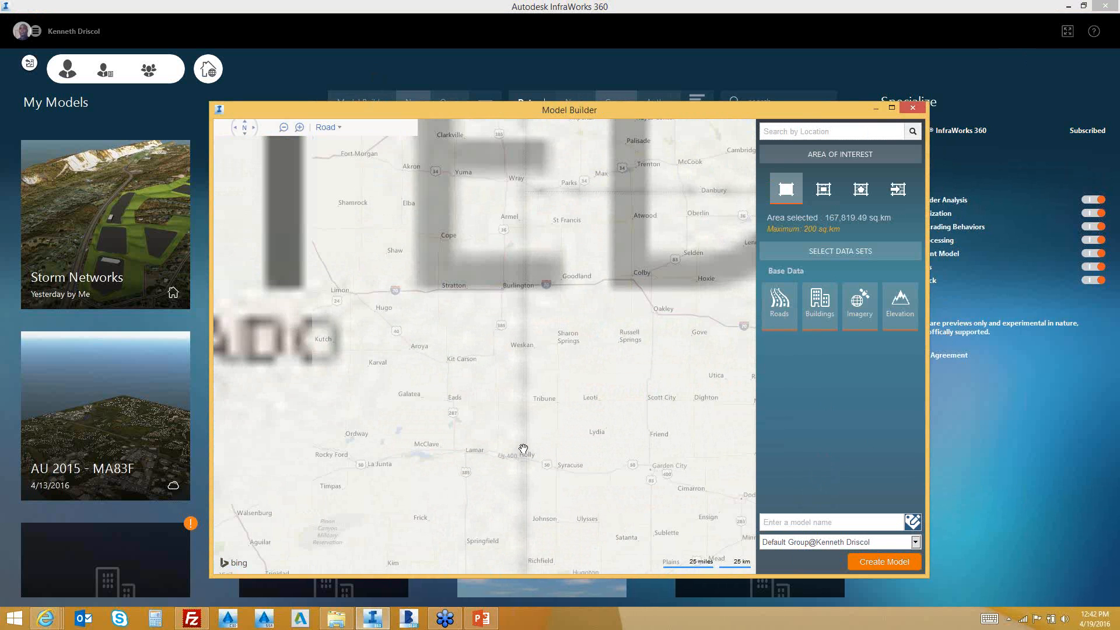
{"action": "scroll", "coordinate": [523, 448], "scroll_direction": "down", "scroll_amount": 2}
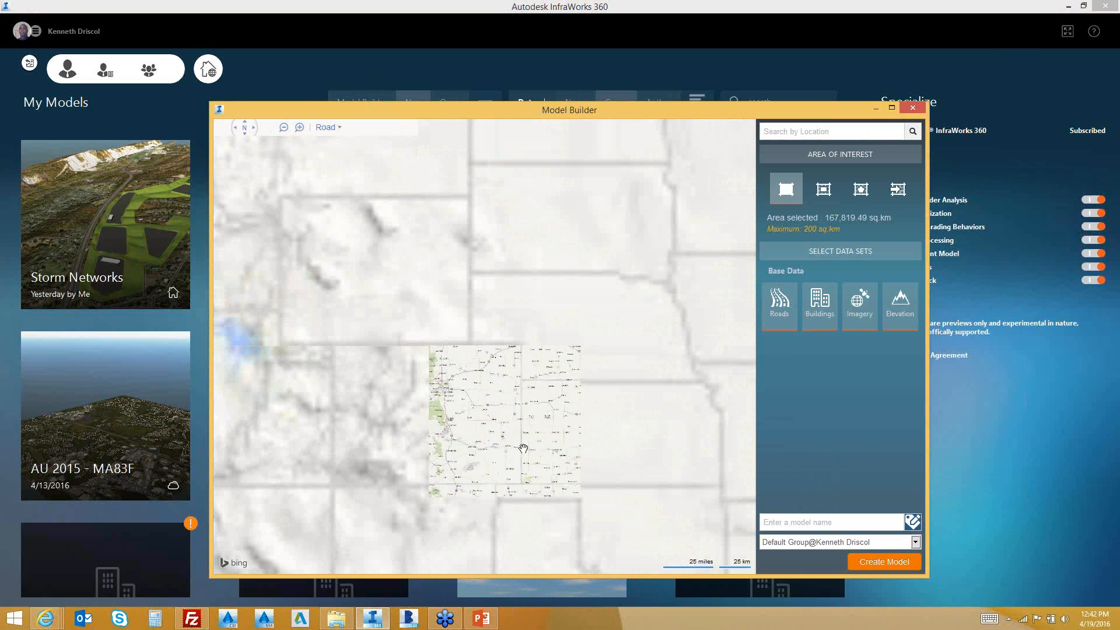
{"action": "left_click", "coordinate": [788, 128]}
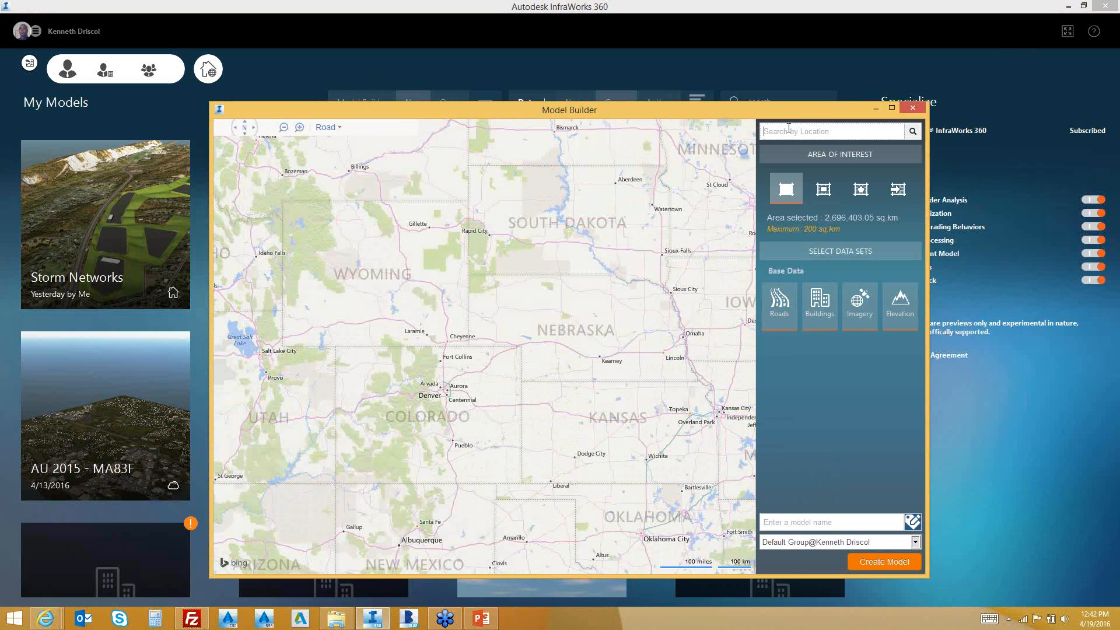
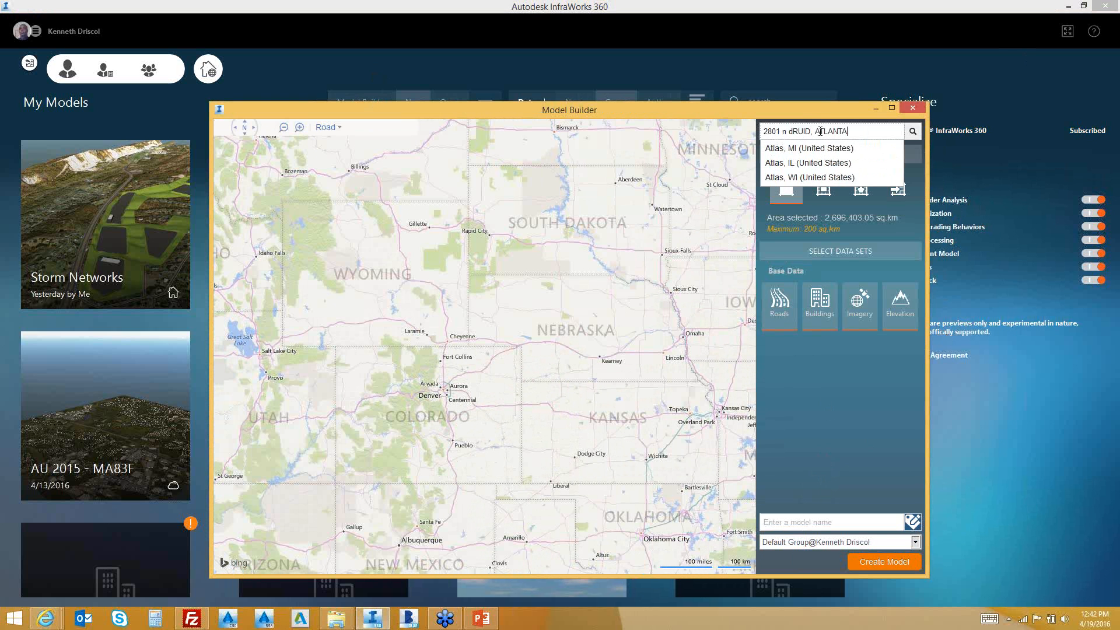
Search for an Atlanta street address and zoom to street level near I-85, about 11.40 sq km
{"action": "key", "text": "Return"}
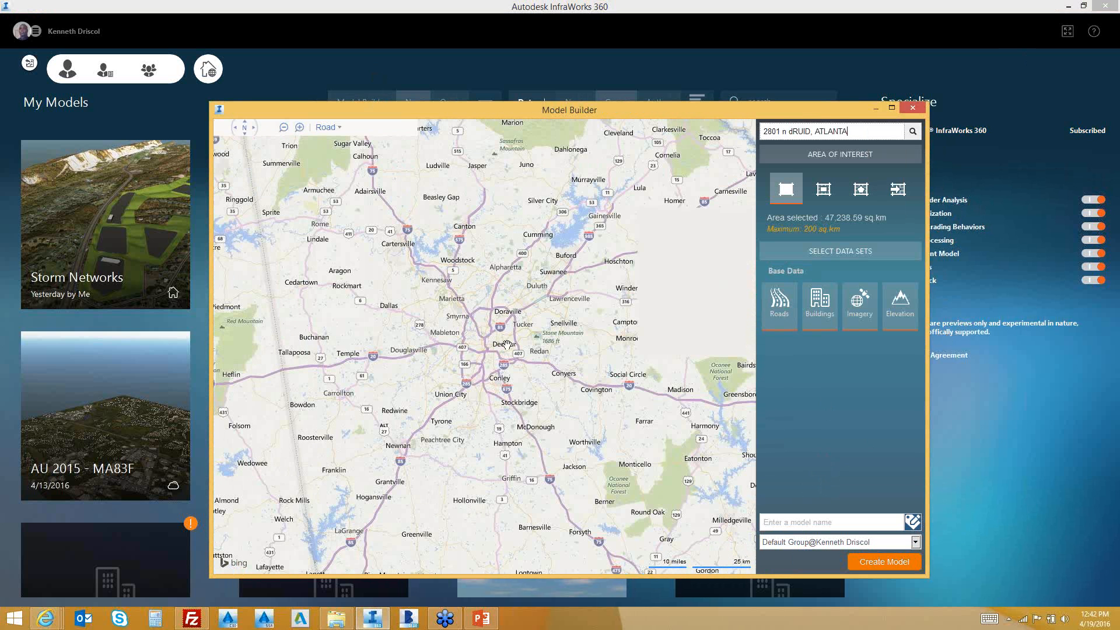
{"action": "scroll", "coordinate": [506, 344], "scroll_direction": "up", "scroll_amount": 2}
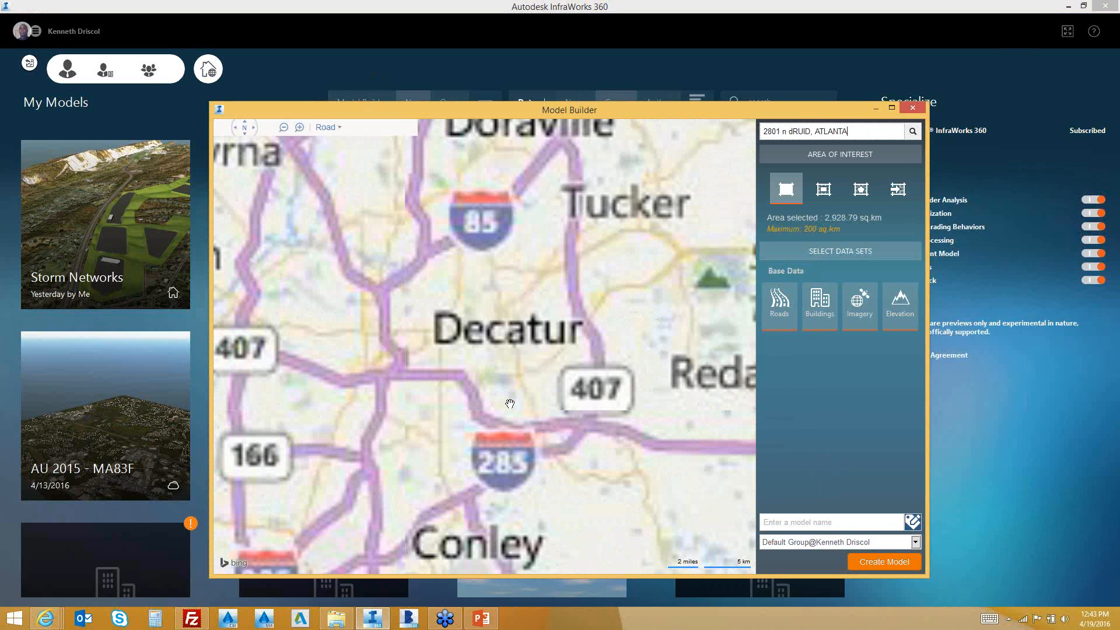
{"action": "scroll", "coordinate": [510, 404], "scroll_direction": "up", "scroll_amount": 1}
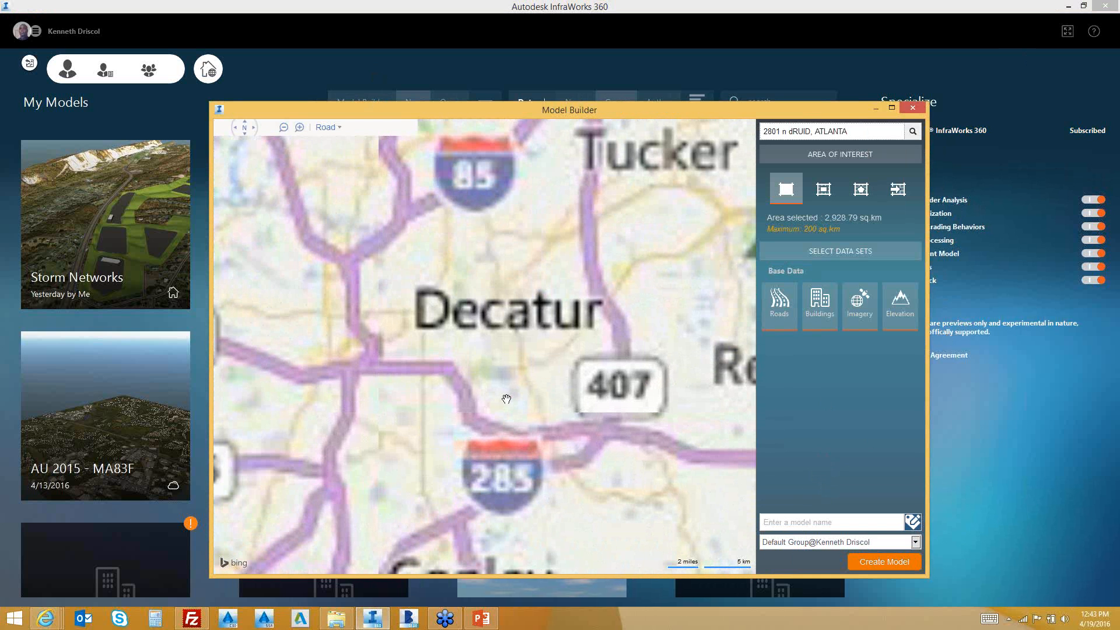
{"action": "scroll", "coordinate": [507, 399], "scroll_direction": "up", "scroll_amount": 3}
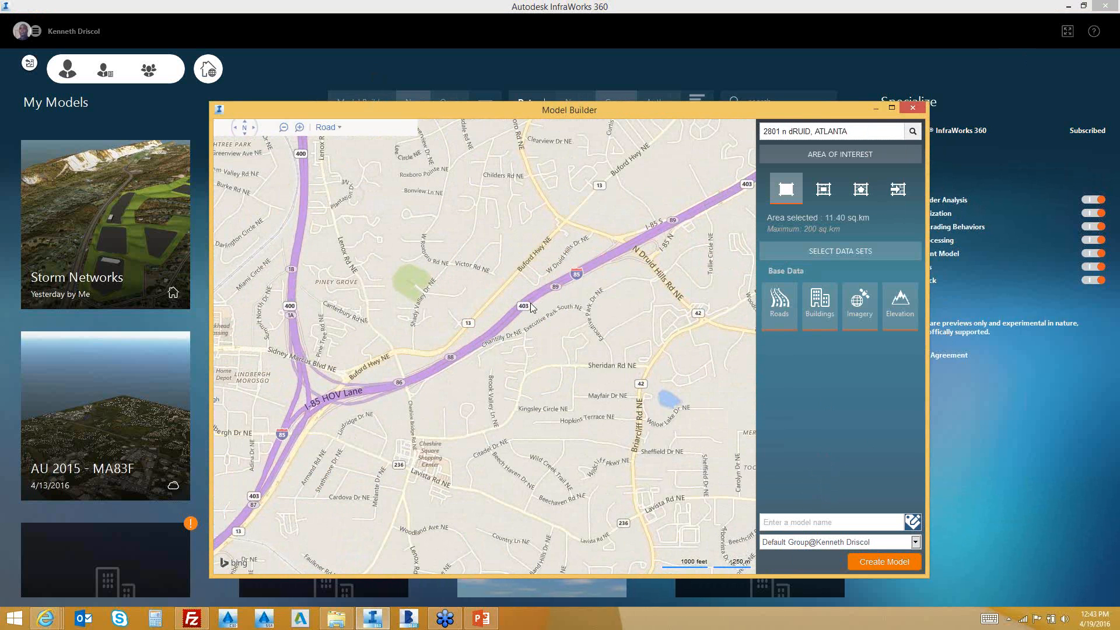
Exit Model Builder without creating a model and load the existing Watershed-Culverts model
{"action": "left_click", "coordinate": [914, 109]}
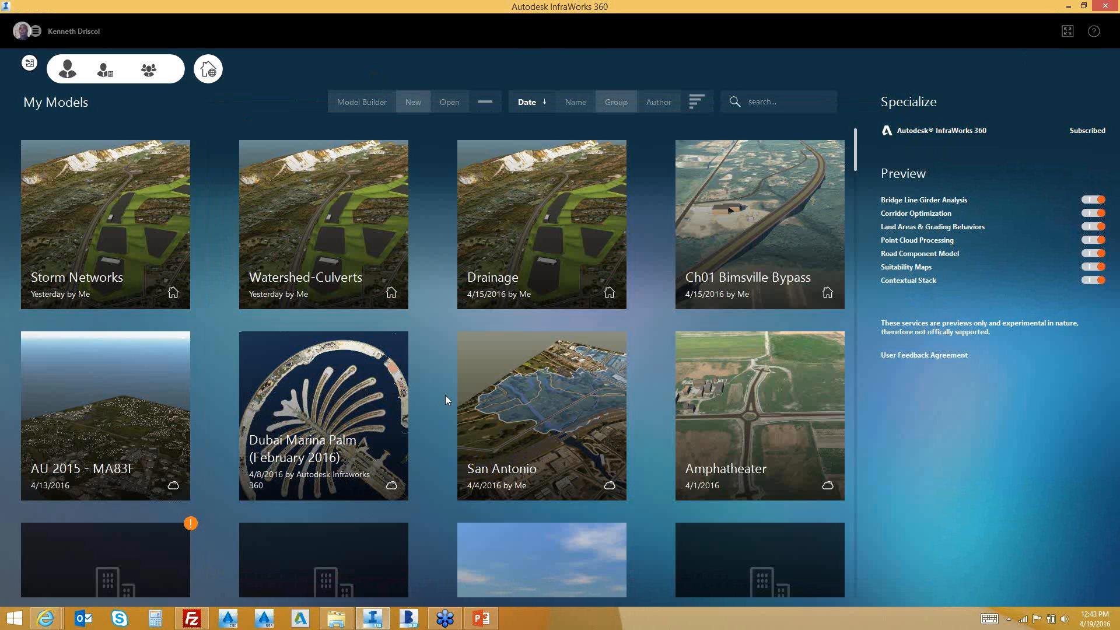
{"action": "left_click", "coordinate": [320, 235]}
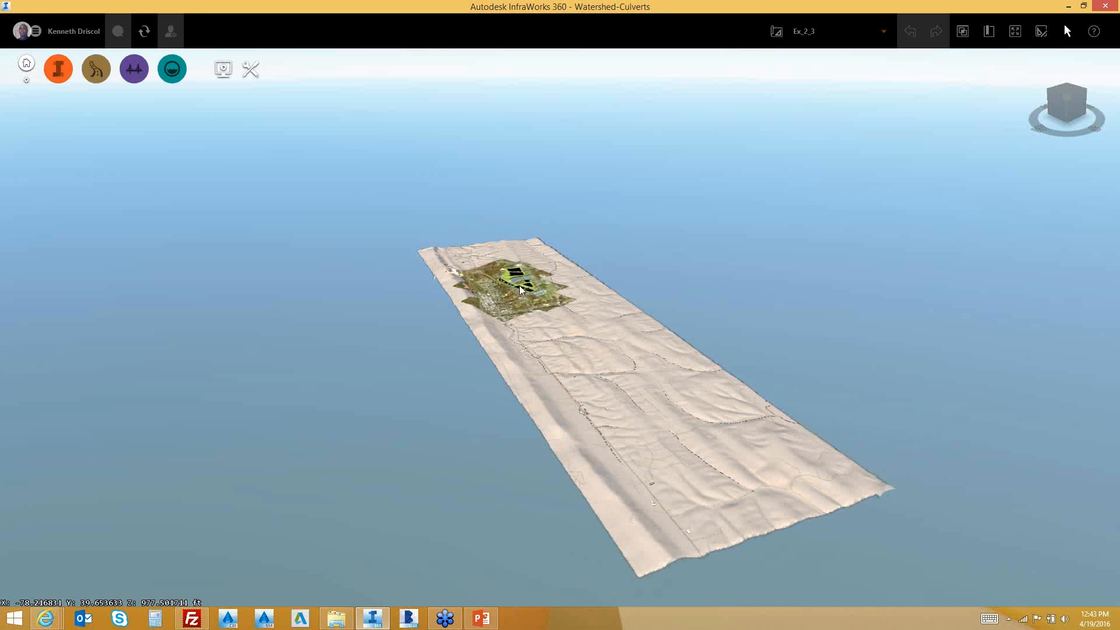
Zoom toward the pond by the highway and select Watershed 2 (177.49' channel, 5.60% slope)
{"action": "scroll", "coordinate": [518, 272], "scroll_direction": "up", "scroll_amount": 2}
{"action": "scroll", "coordinate": [518, 271], "scroll_direction": "up", "scroll_amount": 3}
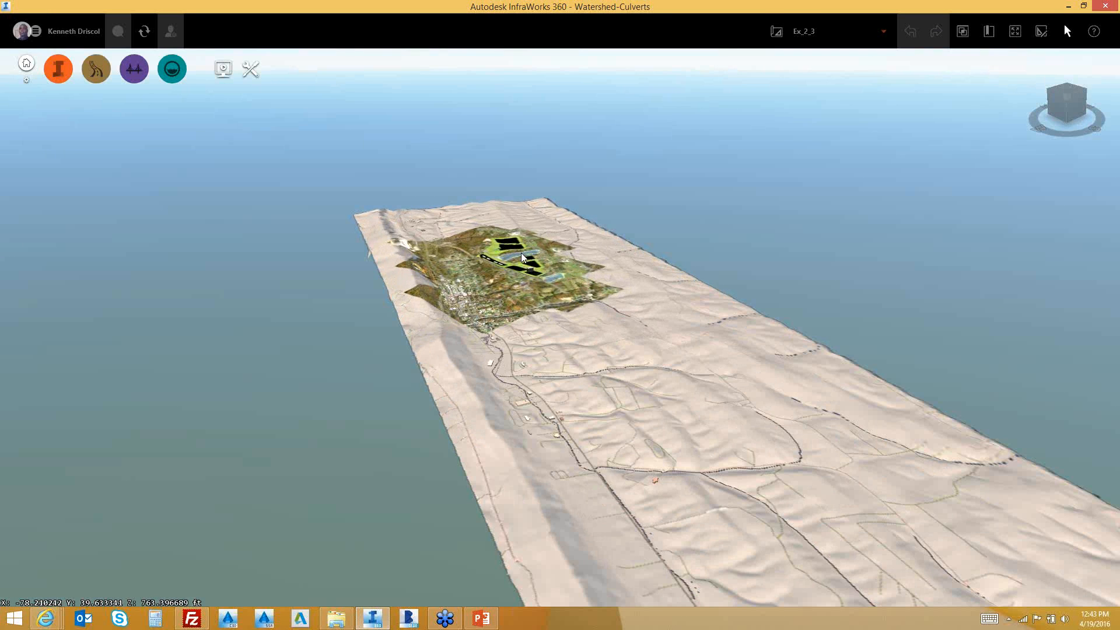
{"action": "scroll", "coordinate": [521, 191], "scroll_direction": "up", "scroll_amount": 3}
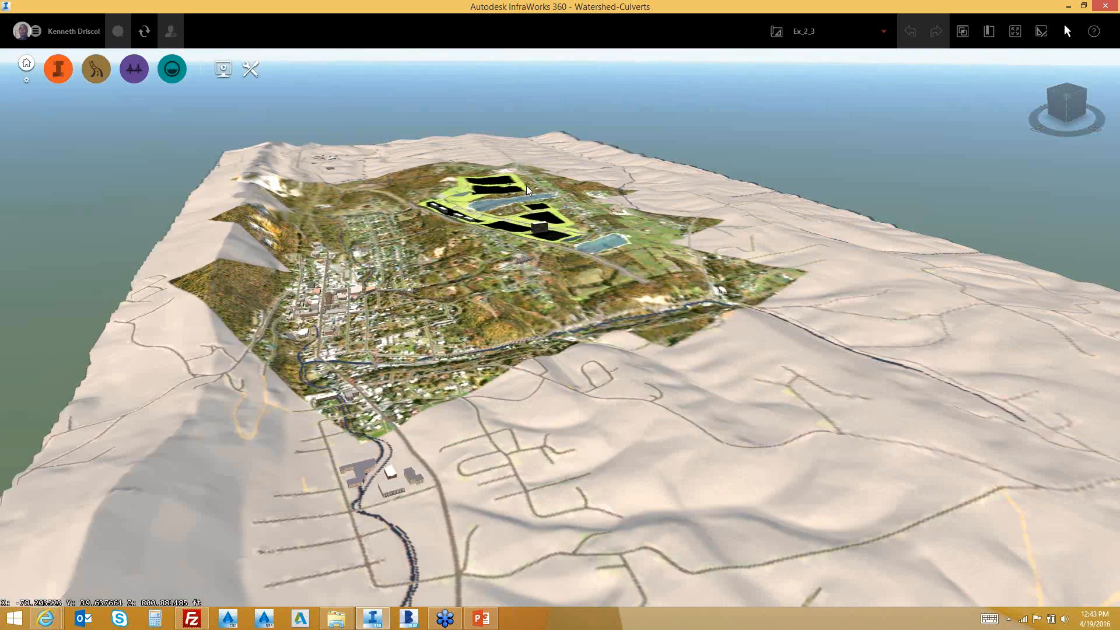
{"action": "scroll", "coordinate": [513, 178], "scroll_direction": "up", "scroll_amount": 2}
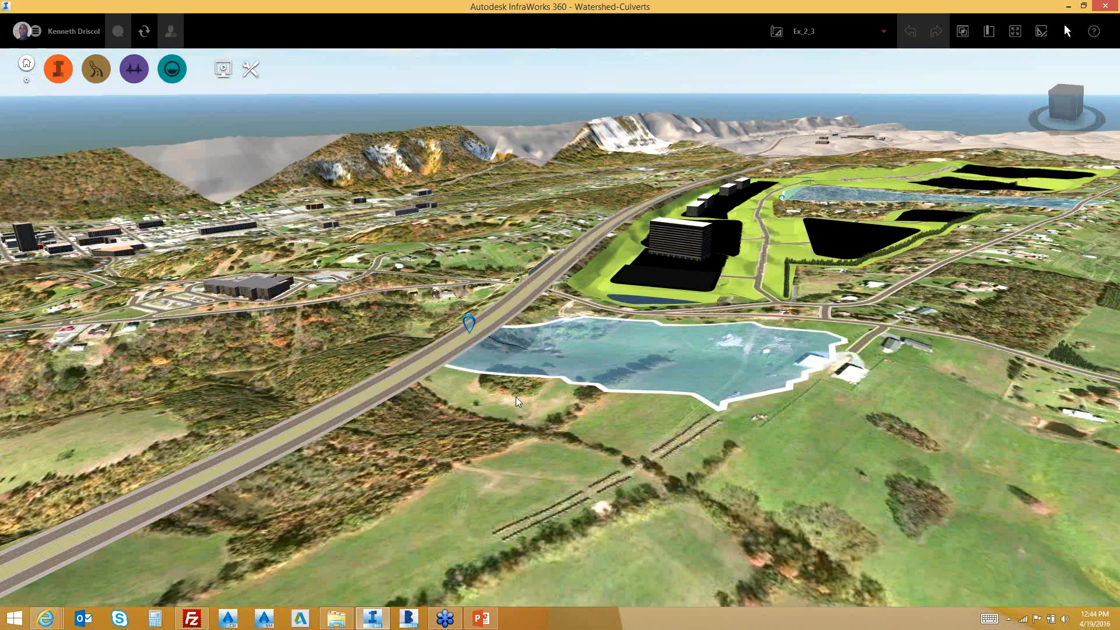
{"action": "scroll", "coordinate": [733, 298], "scroll_direction": "up", "scroll_amount": 5}
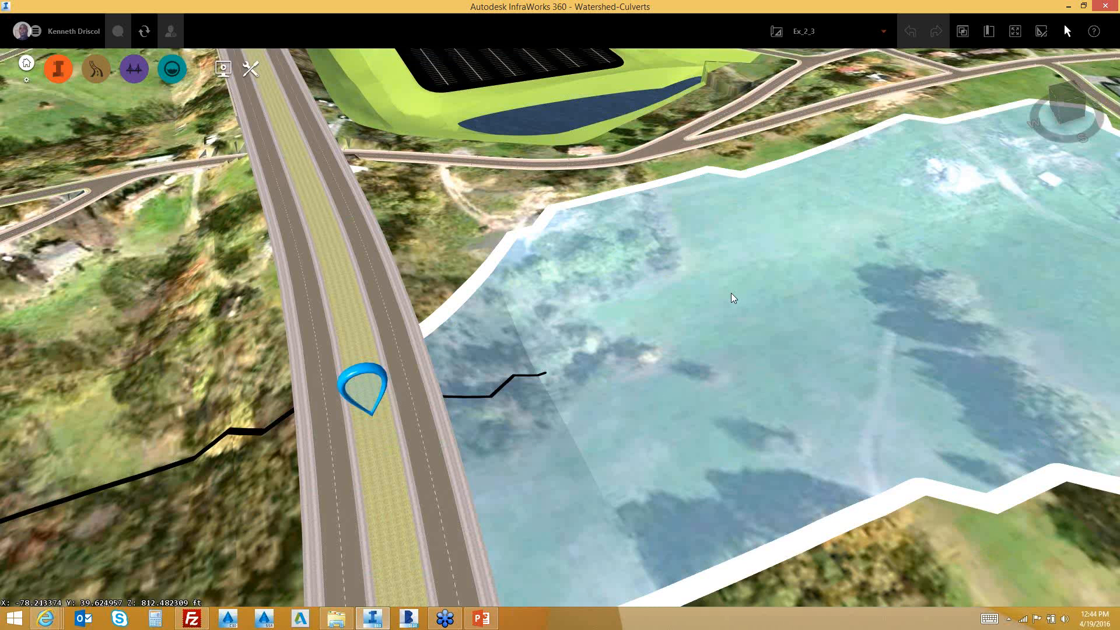
{"action": "scroll", "coordinate": [733, 298], "scroll_direction": "down", "scroll_amount": 1}
{"action": "scroll", "coordinate": [733, 298], "scroll_direction": "down", "scroll_amount": 2}
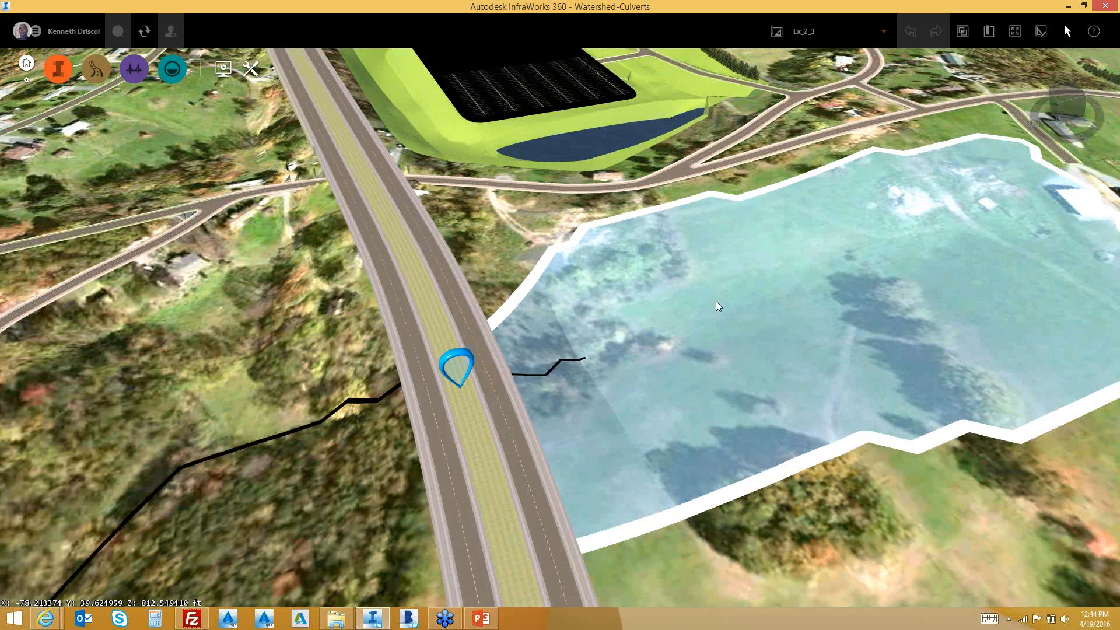
{"action": "left_click", "coordinate": [683, 300]}
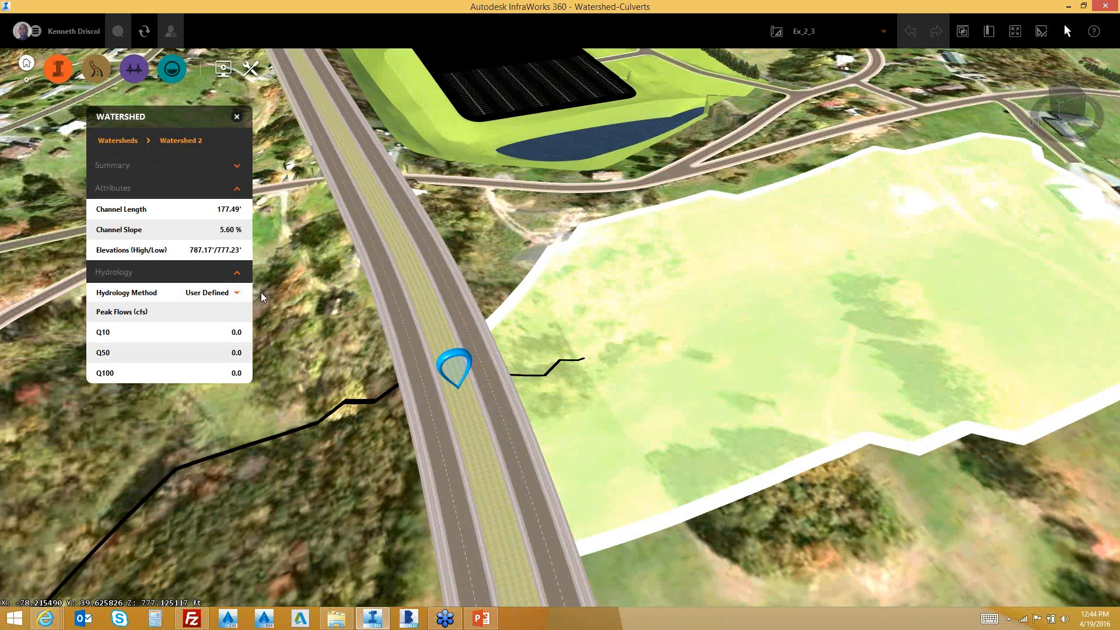
Change Watershed 2's hydrology method from User Defined to Regression, giving Q10 52.37 and Q50 100.13 cfs
{"action": "left_click", "coordinate": [237, 291]}
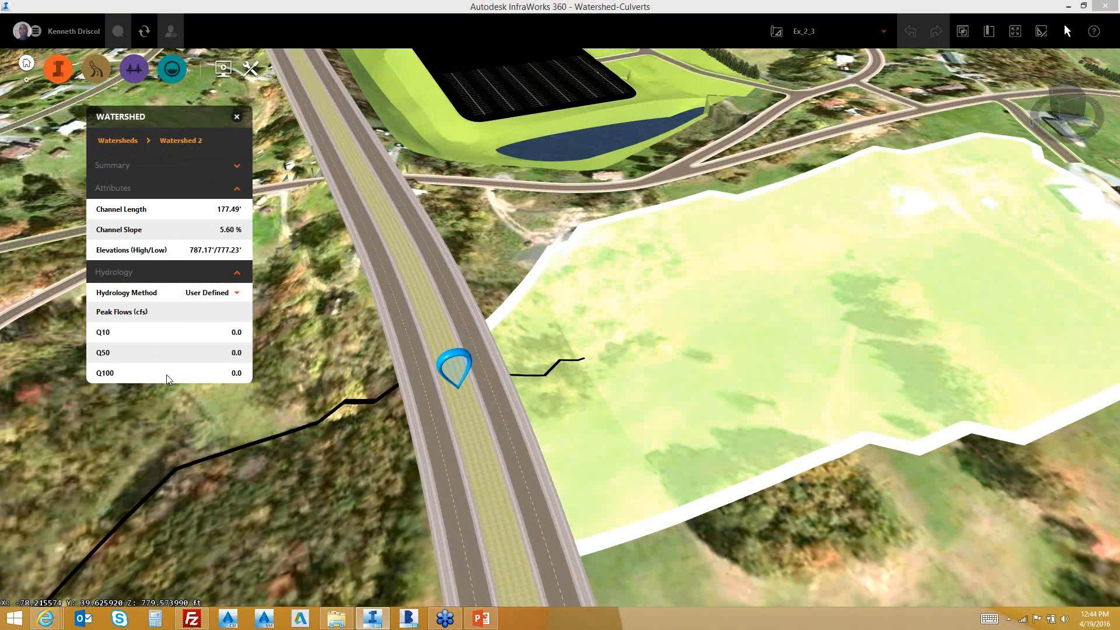
{"action": "double_click", "coordinate": [542, 329]}
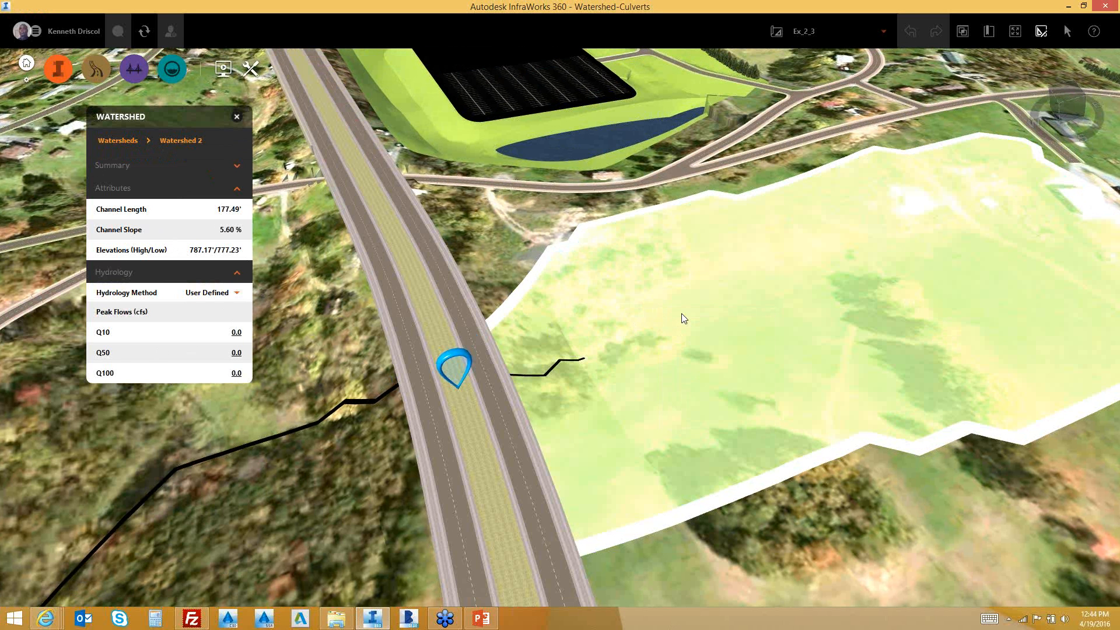
{"action": "left_click", "coordinate": [237, 293]}
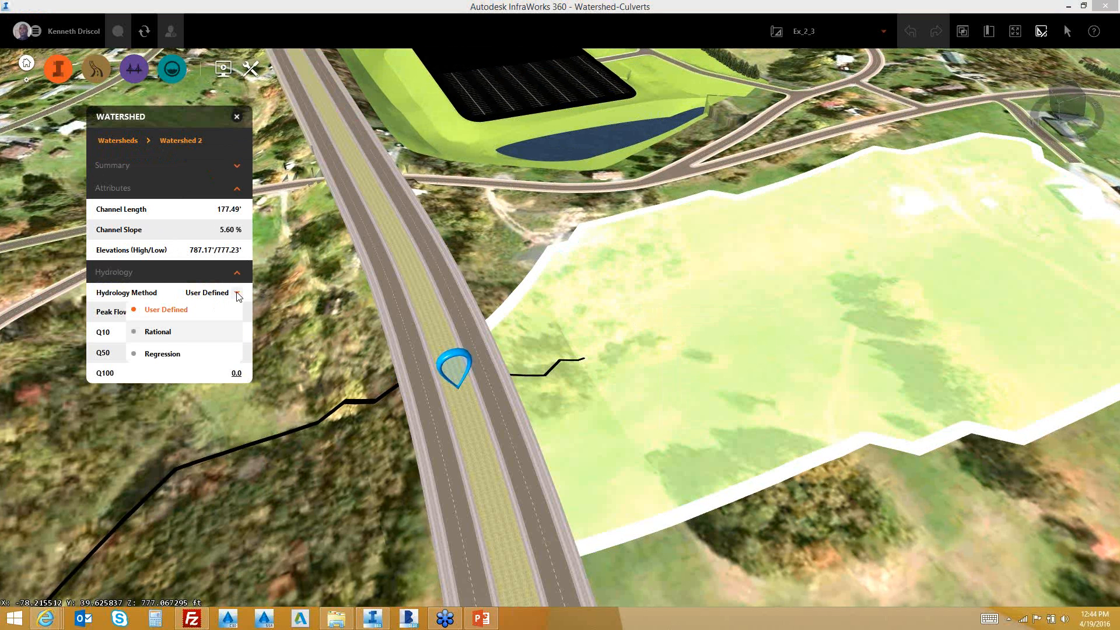
{"action": "left_click", "coordinate": [238, 294]}
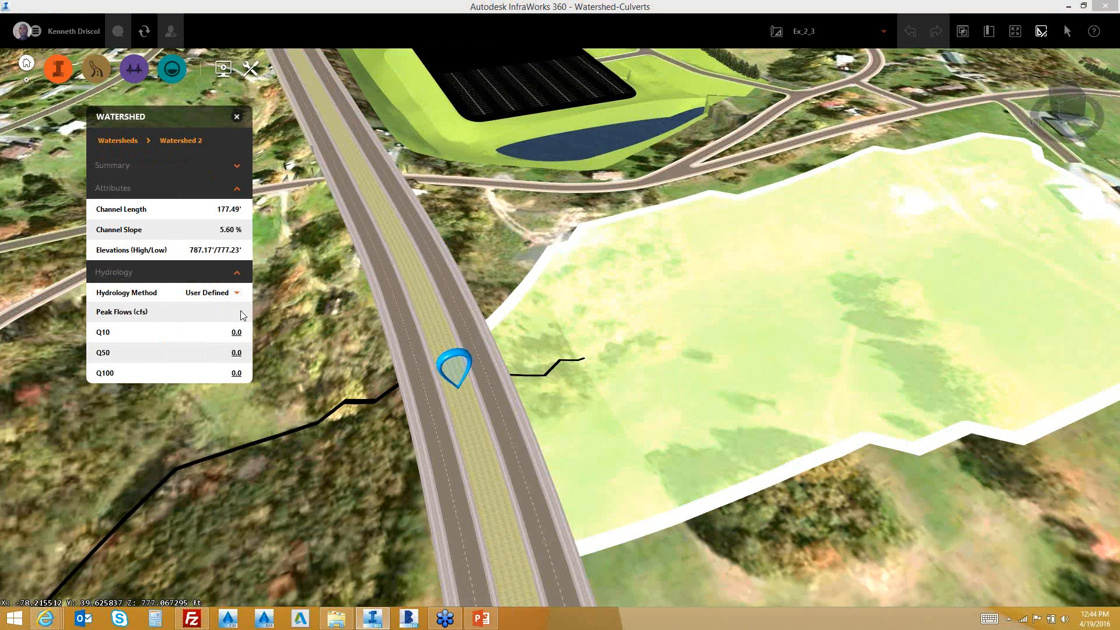
{"action": "left_click", "coordinate": [240, 292]}
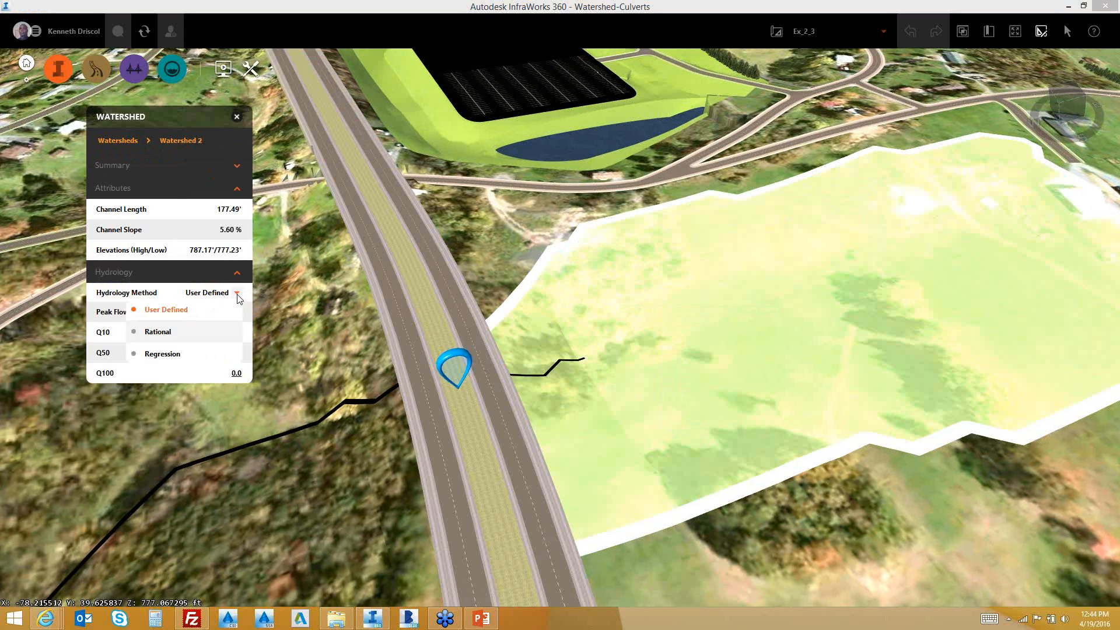
{"action": "left_click", "coordinate": [150, 354]}
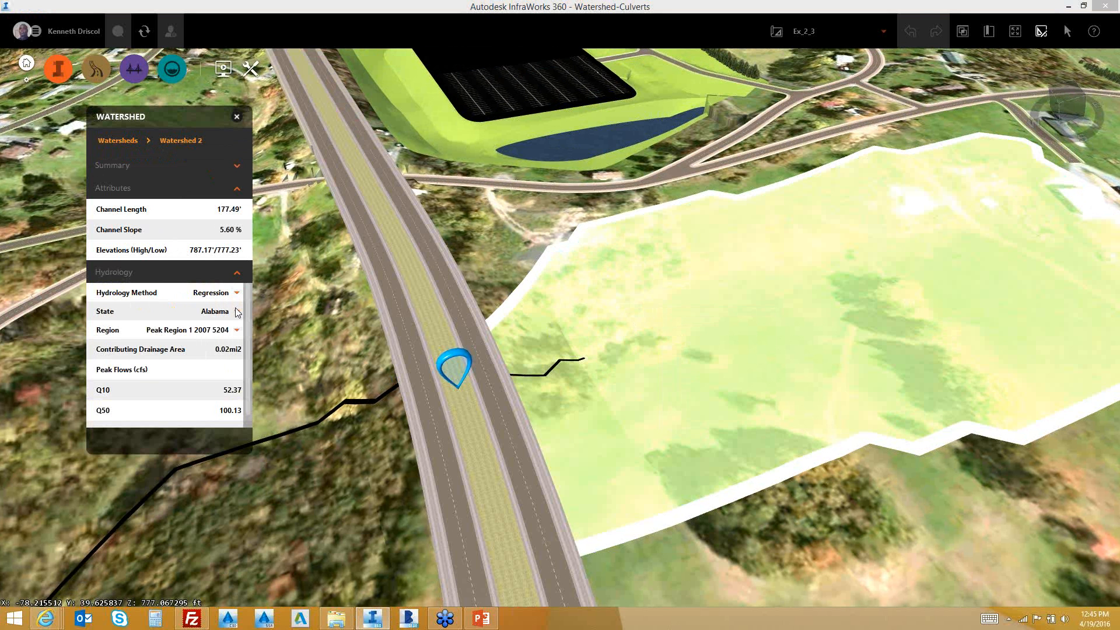
Set regression state Georgia and region Peak Southeast US 2009 5043, then switch the method to Rational
{"action": "left_click", "coordinate": [236, 311]}
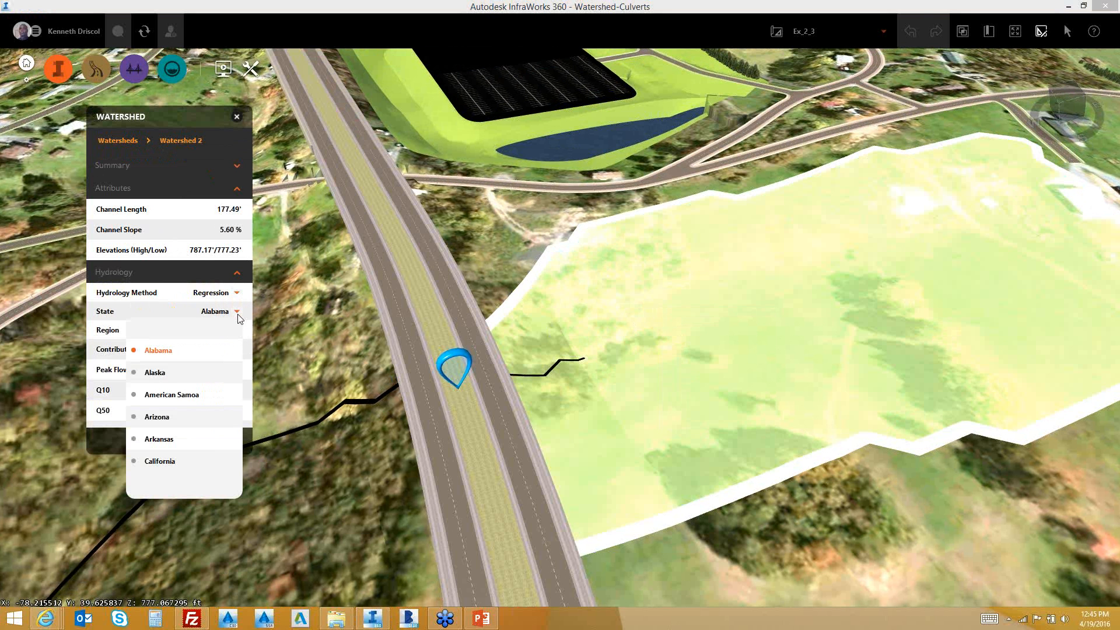
{"action": "left_click", "coordinate": [240, 436]}
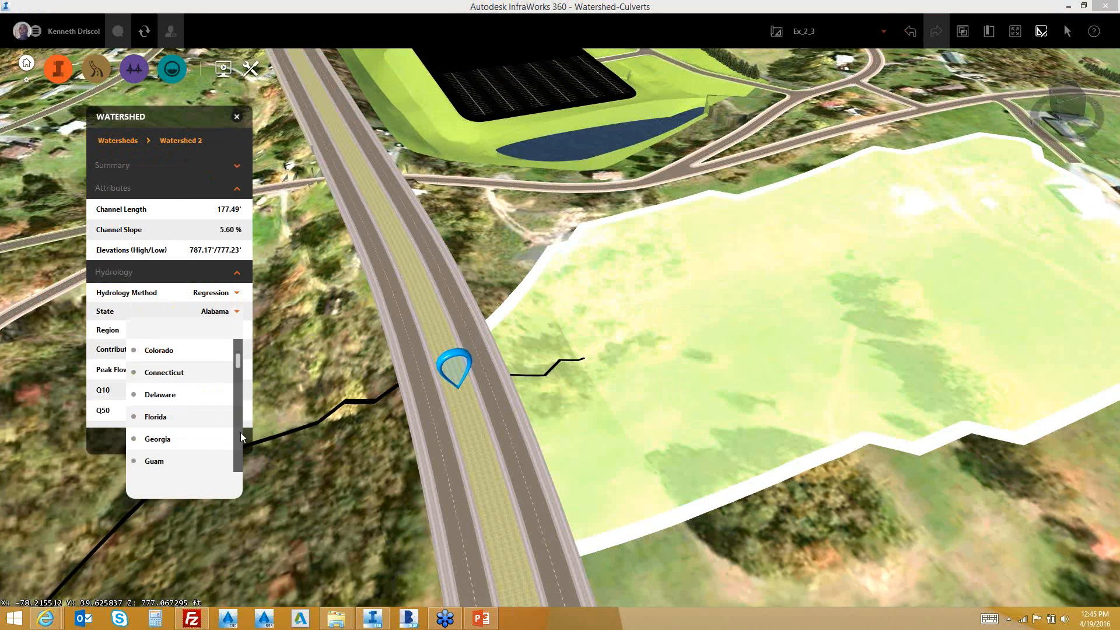
{"action": "left_click", "coordinate": [163, 438]}
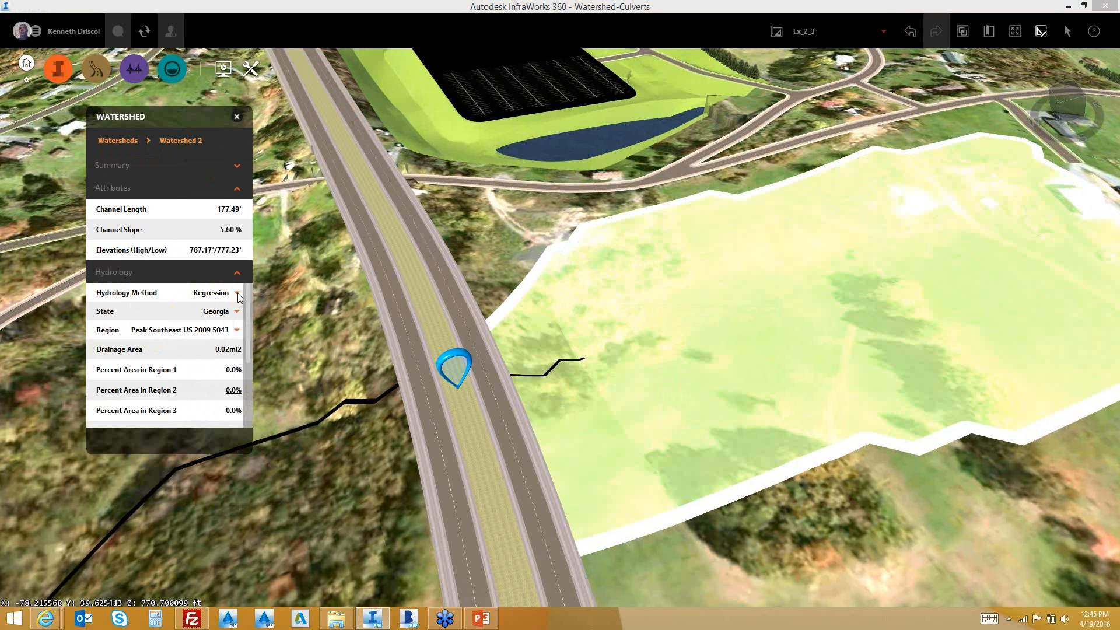
{"action": "left_click", "coordinate": [237, 330]}
{"action": "left_click", "coordinate": [234, 349]}
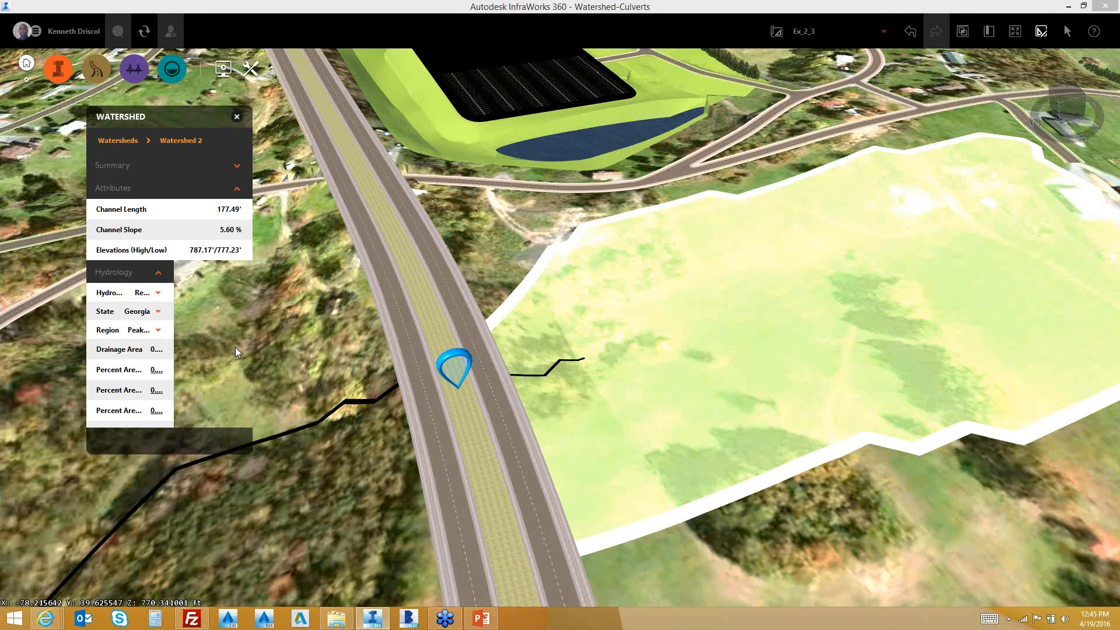
{"action": "left_click", "coordinate": [228, 411]}
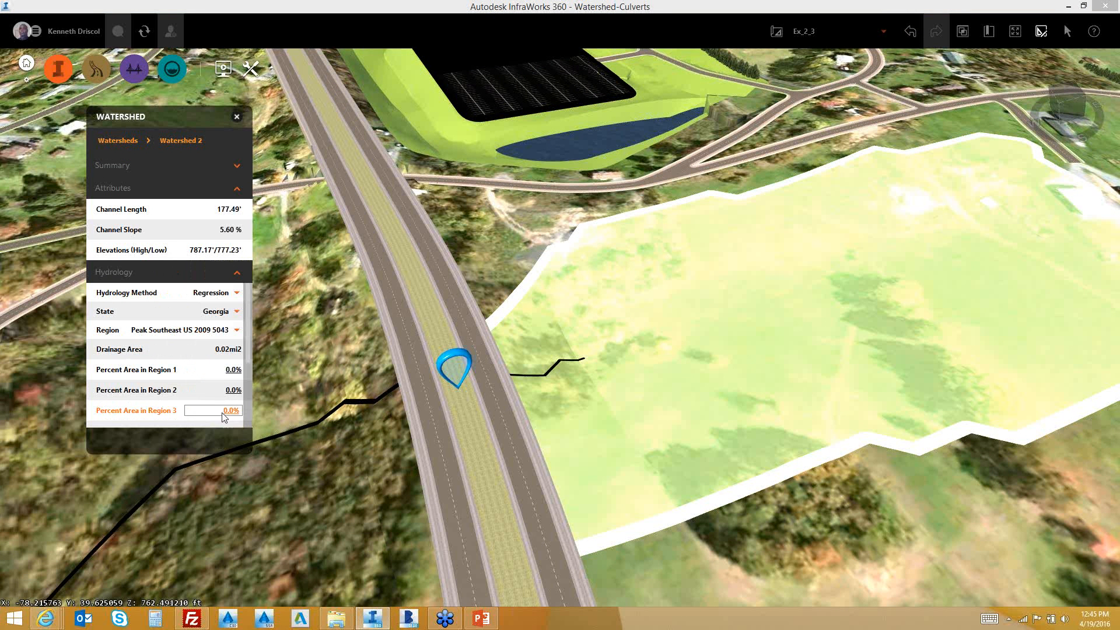
{"action": "left_click", "coordinate": [236, 293]}
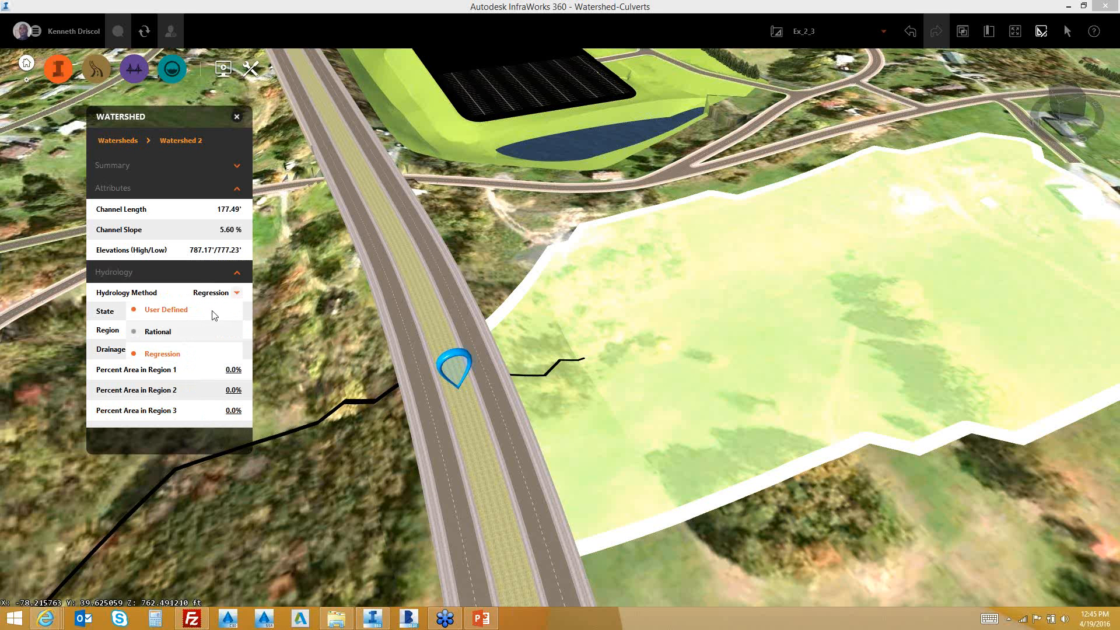
{"action": "left_click", "coordinate": [149, 333]}
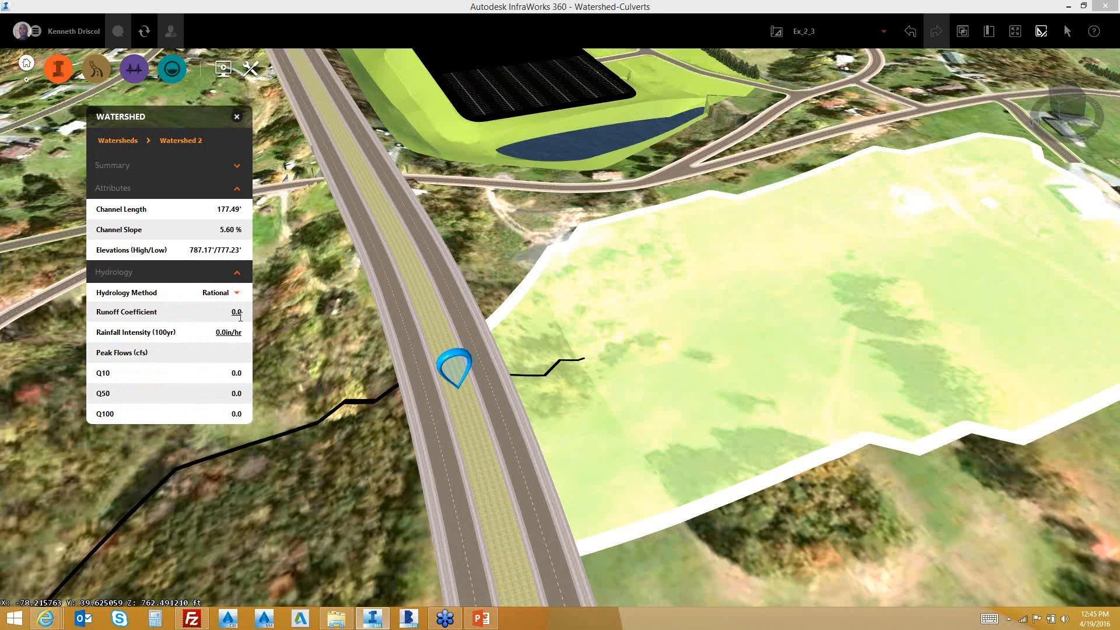
Enter runoff coefficient 0.5 and rainfall intensity 4.8 in/hr for a Q100 of 27.18 cfs, then close the panel
{"action": "left_click", "coordinate": [236, 312]}
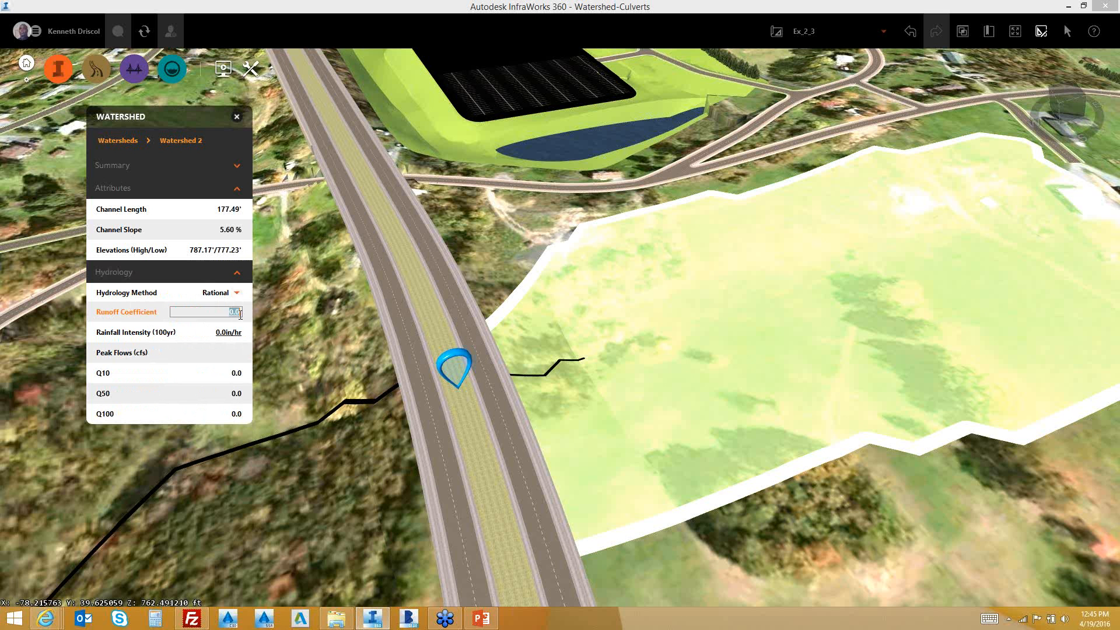
{"action": "key", "text": "BackSpace"}
{"action": "type", "text": ".5"}
{"action": "left_click", "coordinate": [232, 333]}
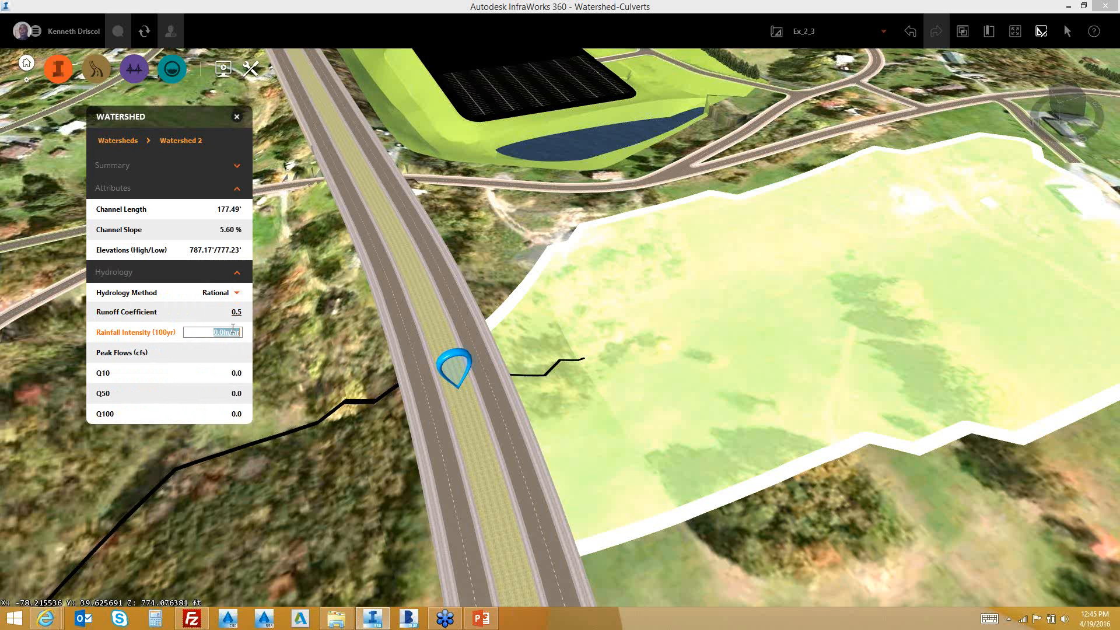
{"action": "type", "text": "4.8"}
{"action": "key", "text": "Return"}
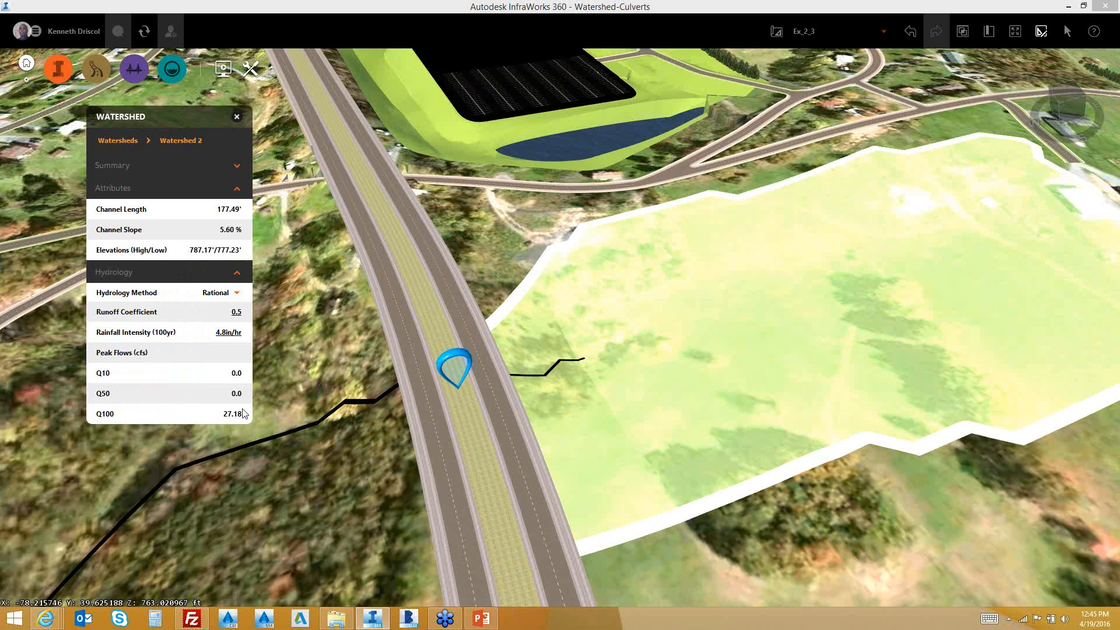
{"action": "left_click", "coordinate": [237, 117]}
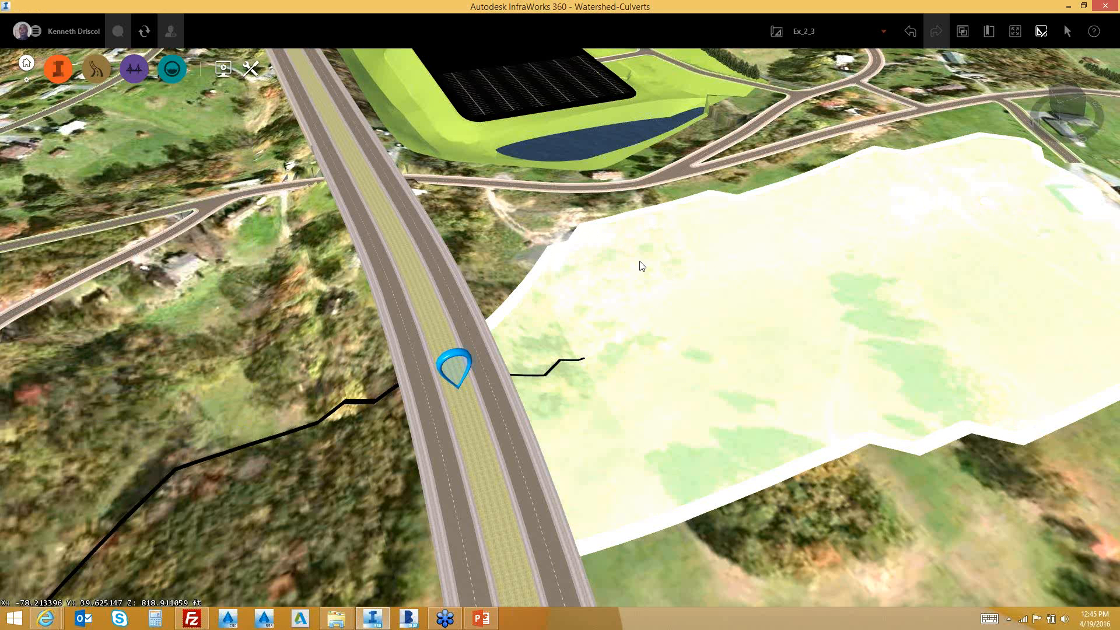
Deselect the watershed, show the drainage design tools, and tilt the view down to road level
{"action": "key", "text": "Escape"}
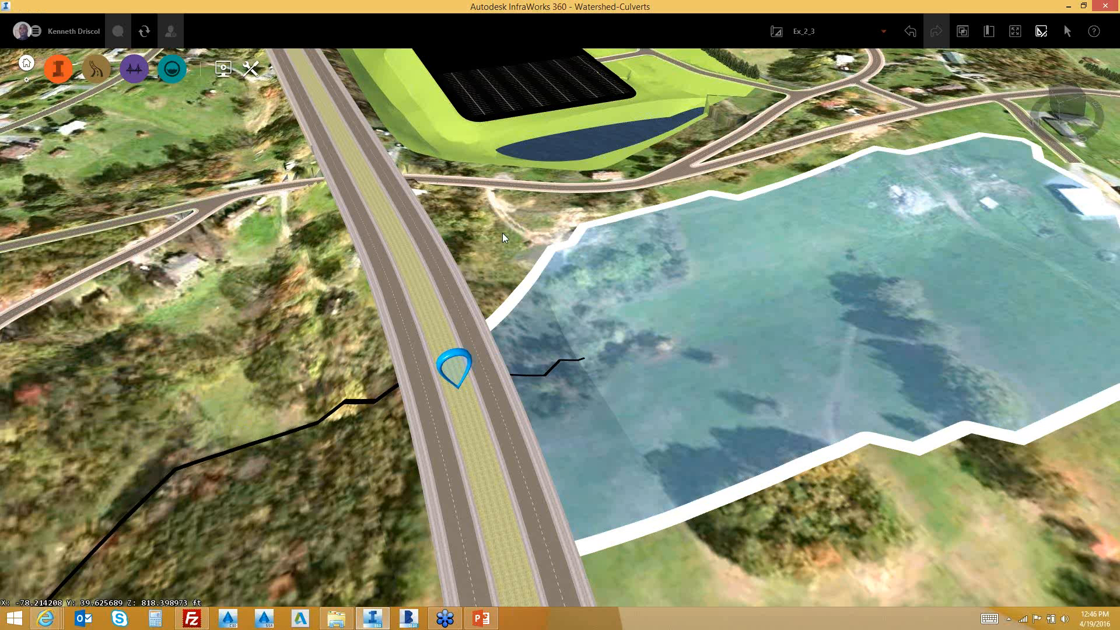
{"action": "mouse_move", "coordinate": [169, 75]}
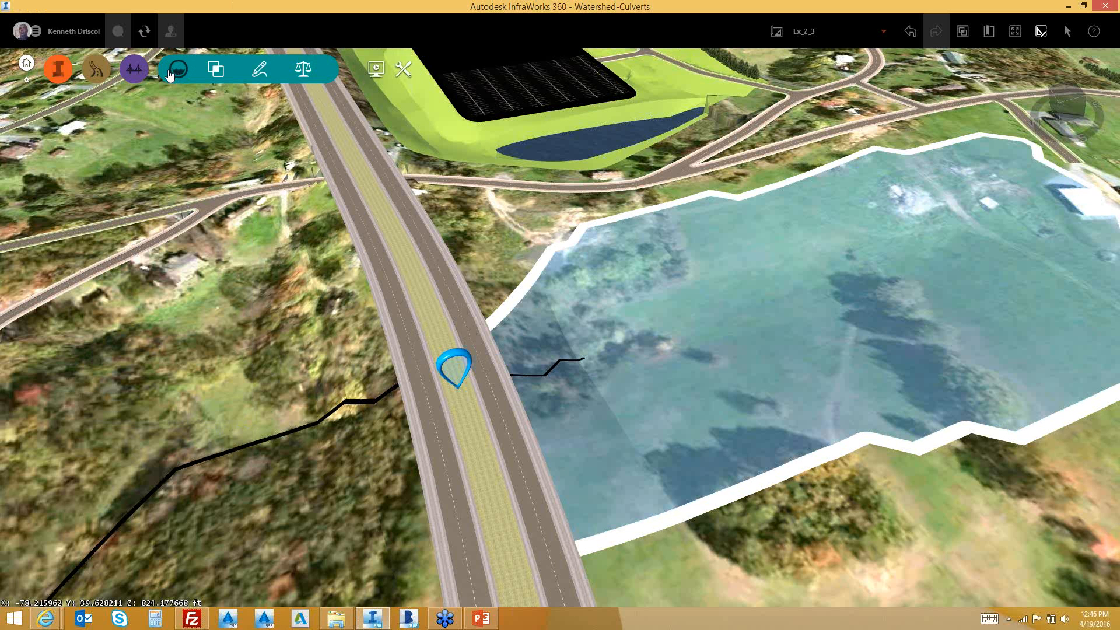
{"action": "left_click", "coordinate": [260, 71]}
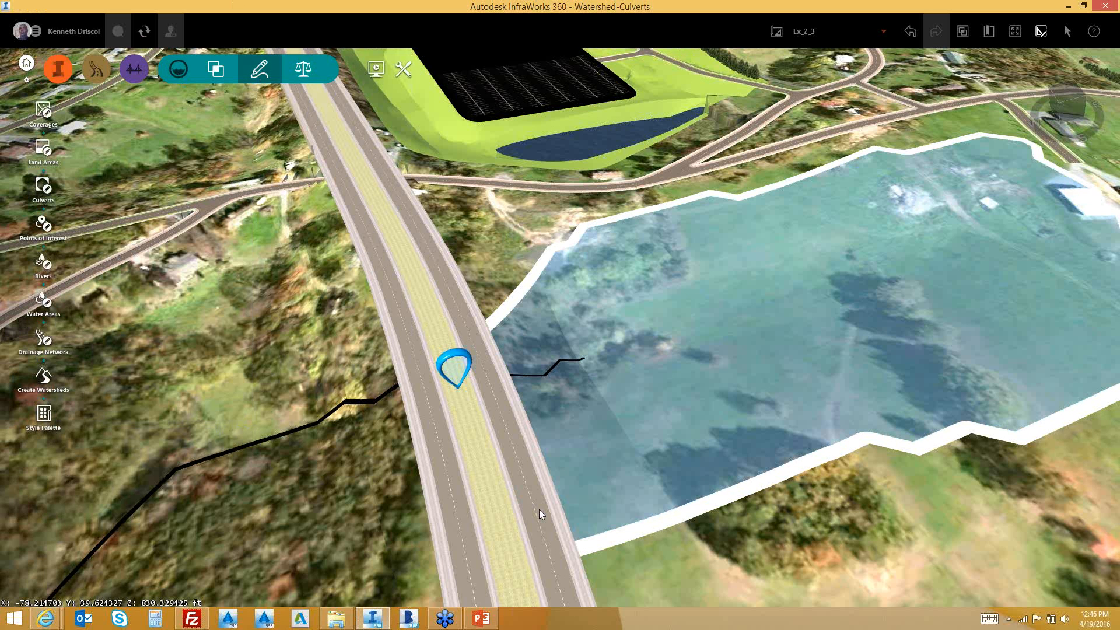
{"action": "left_click_drag", "start_coordinate": [540, 509], "coordinate": [516, 424]}
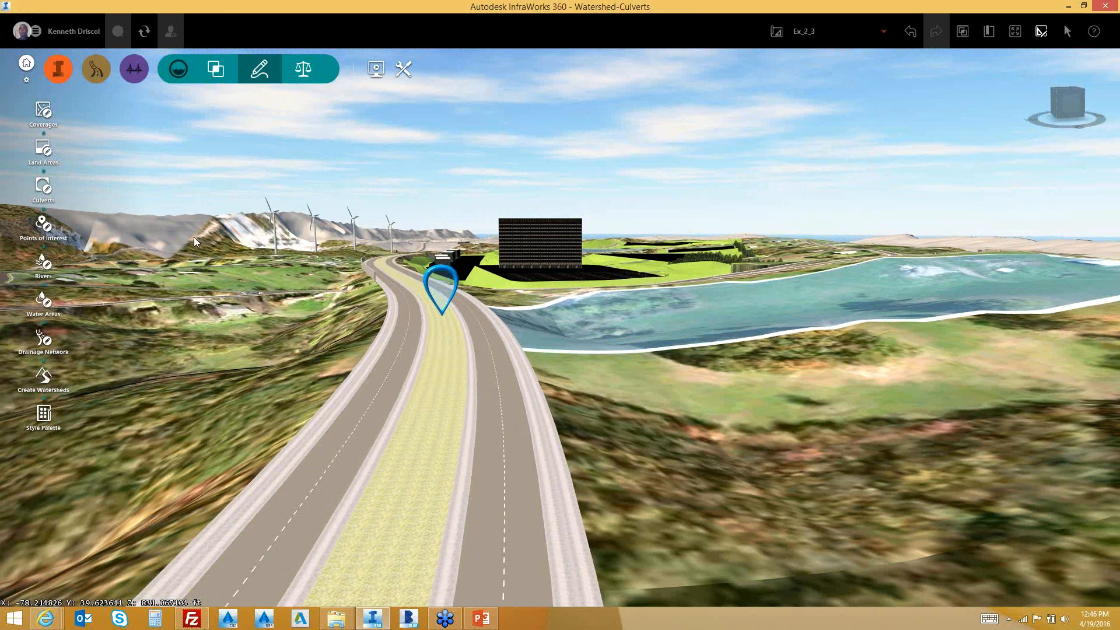
Draw Culvert 3 across the road (314.67', 7.05% slope, 18in concrete) and inspect its analysis labels
{"action": "left_click", "coordinate": [43, 187]}
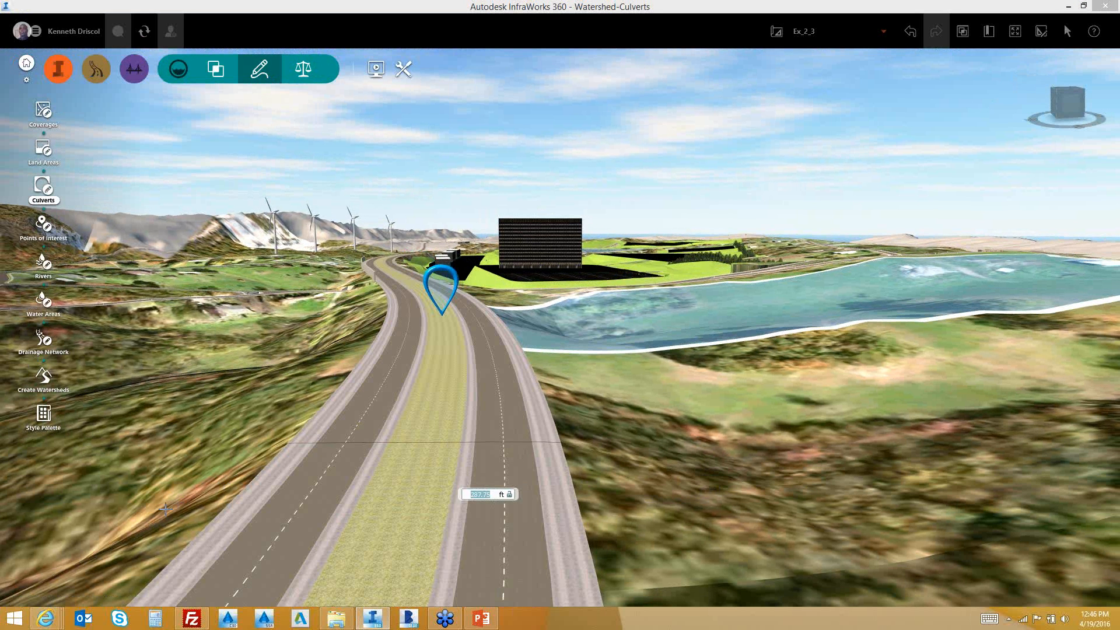
{"action": "left_click", "coordinate": [123, 532]}
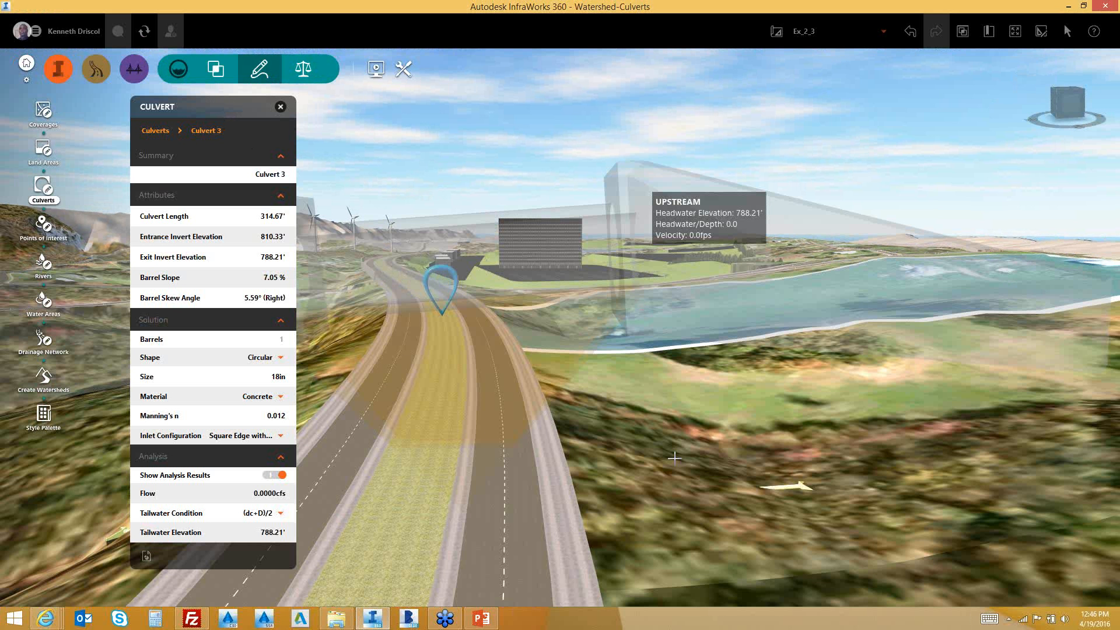
{"action": "scroll", "coordinate": [674, 458], "scroll_direction": "down", "scroll_amount": 3}
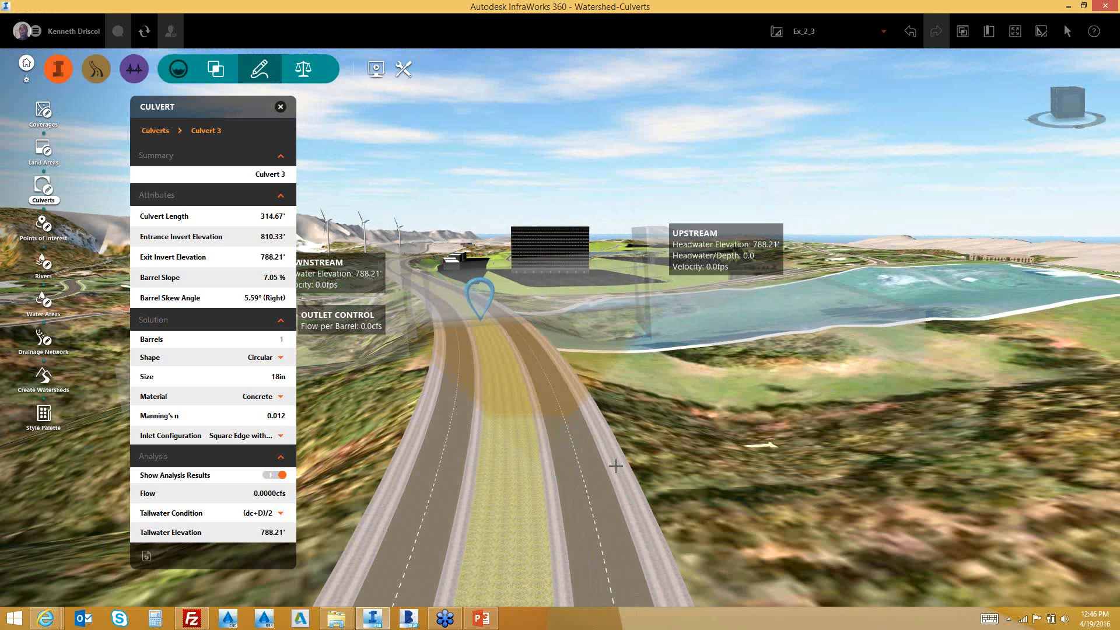
{"action": "scroll", "coordinate": [563, 407], "scroll_direction": "up", "scroll_amount": 1}
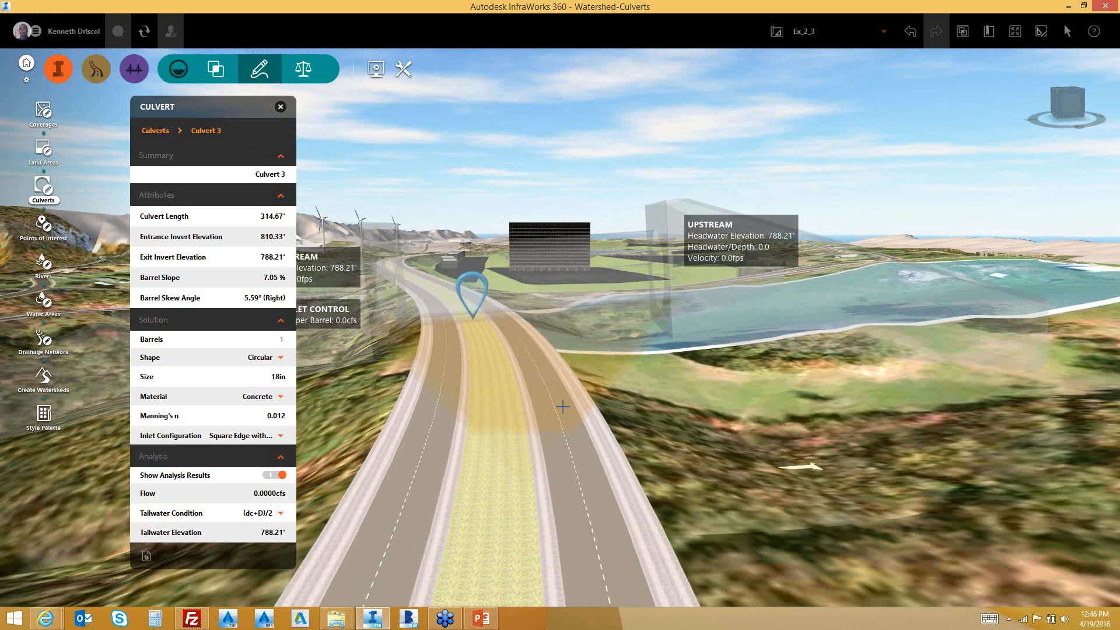
{"action": "scroll", "coordinate": [563, 407], "scroll_direction": "up", "scroll_amount": 1}
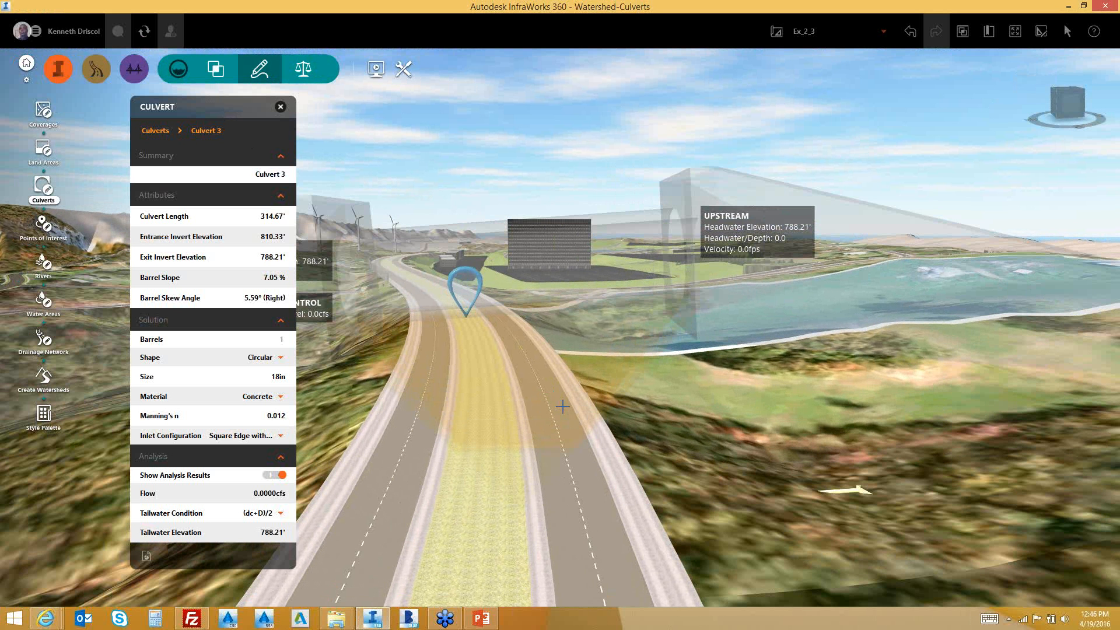
{"action": "scroll", "coordinate": [643, 302], "scroll_direction": "down", "scroll_amount": 1}
{"action": "scroll", "coordinate": [643, 302], "scroll_direction": "down", "scroll_amount": 1}
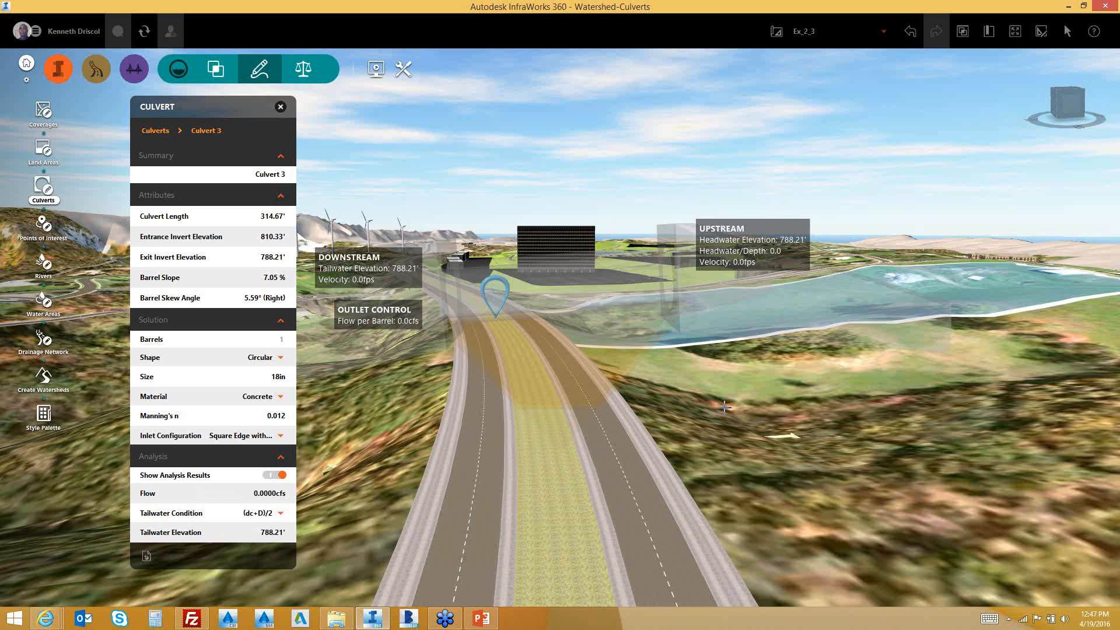
{"action": "key", "text": "Escape"}
{"action": "key", "text": "Escape"}
Orbit around the road and culvert, then select Culvert 3 showing 788.21' tailwater elevation
{"action": "left_click_drag", "start_coordinate": [333, 477], "coordinate": [442, 479]}
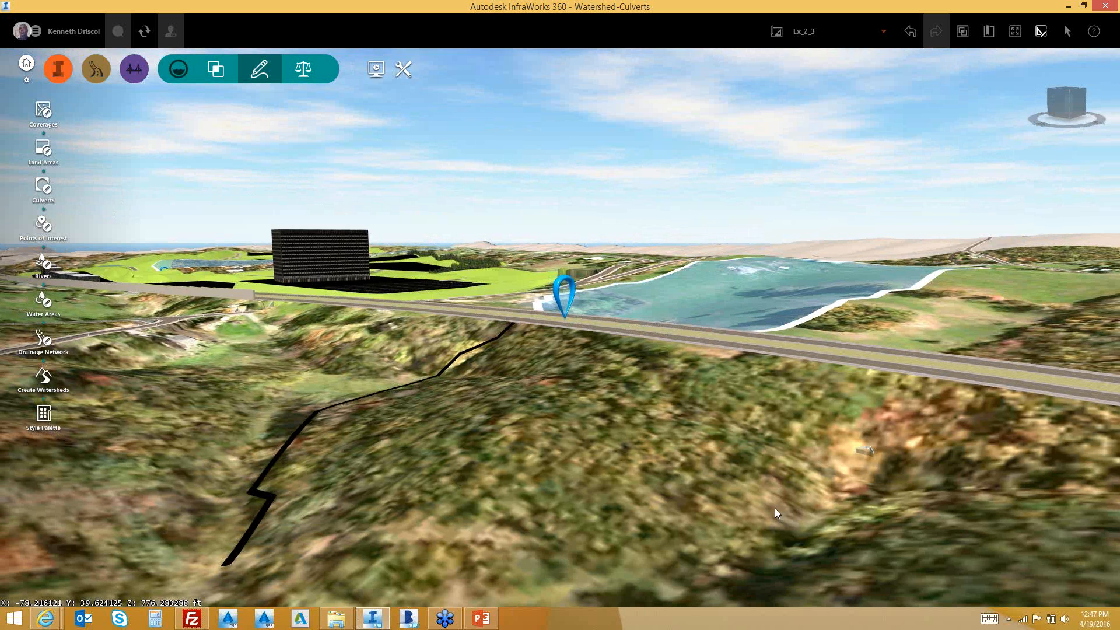
{"action": "left_click_drag", "start_coordinate": [775, 509], "coordinate": [756, 530]}
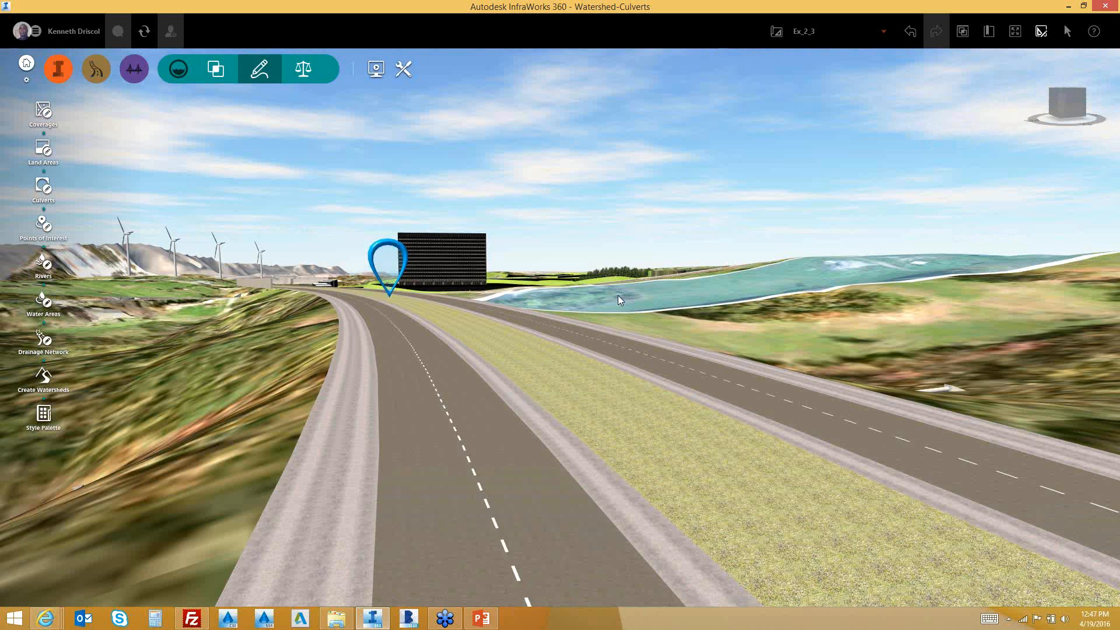
{"action": "left_click_drag", "start_coordinate": [618, 295], "coordinate": [614, 320]}
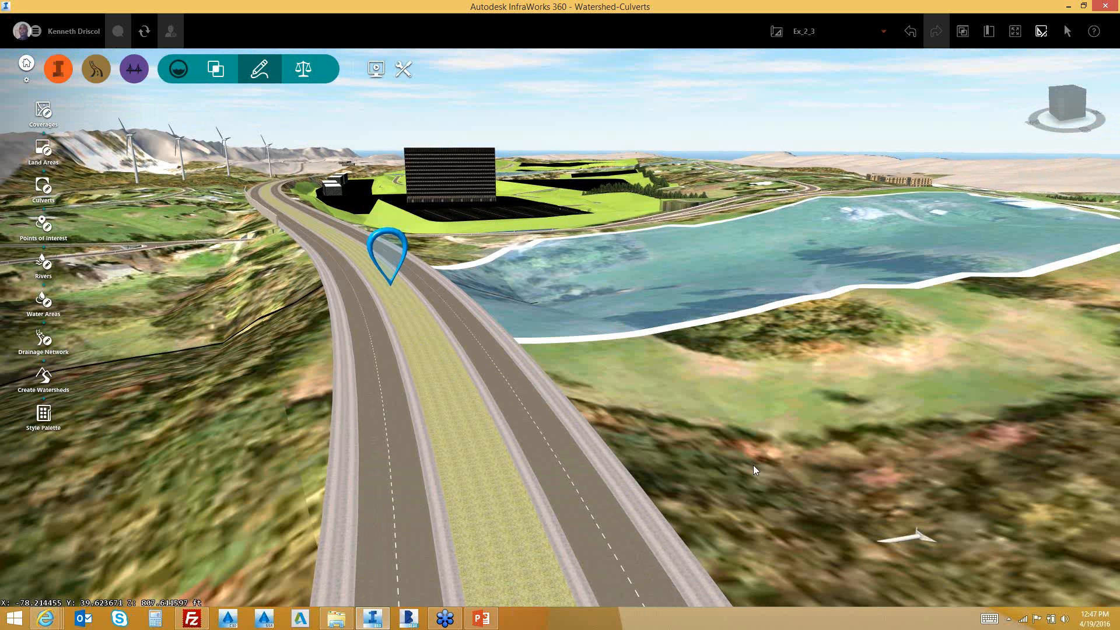
{"action": "left_click_drag", "start_coordinate": [754, 465], "coordinate": [559, 484]}
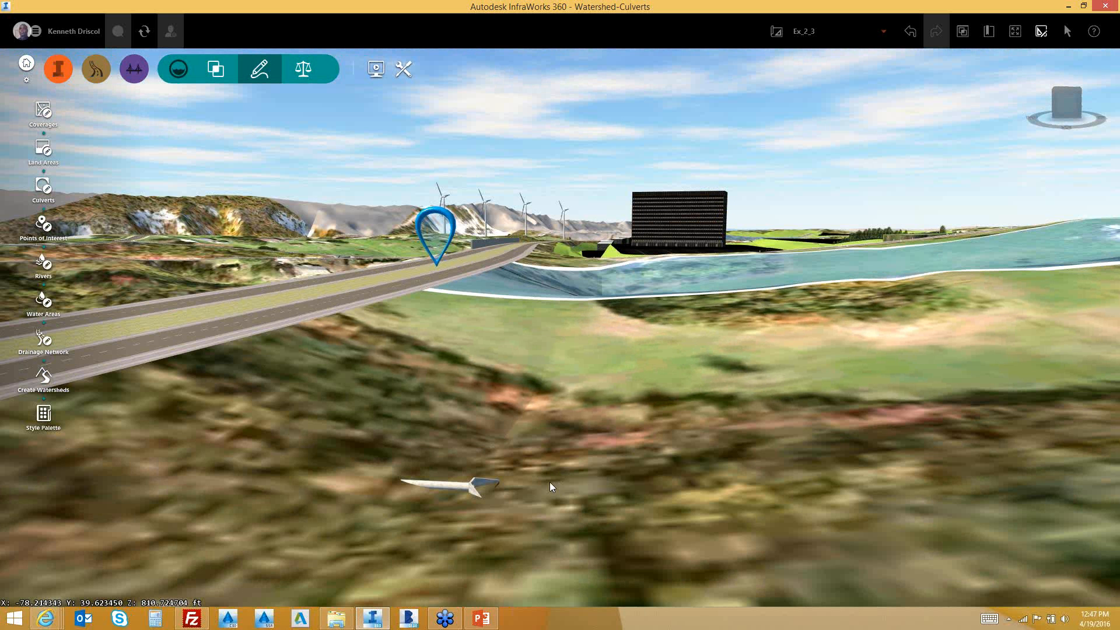
{"action": "left_click", "coordinate": [474, 485]}
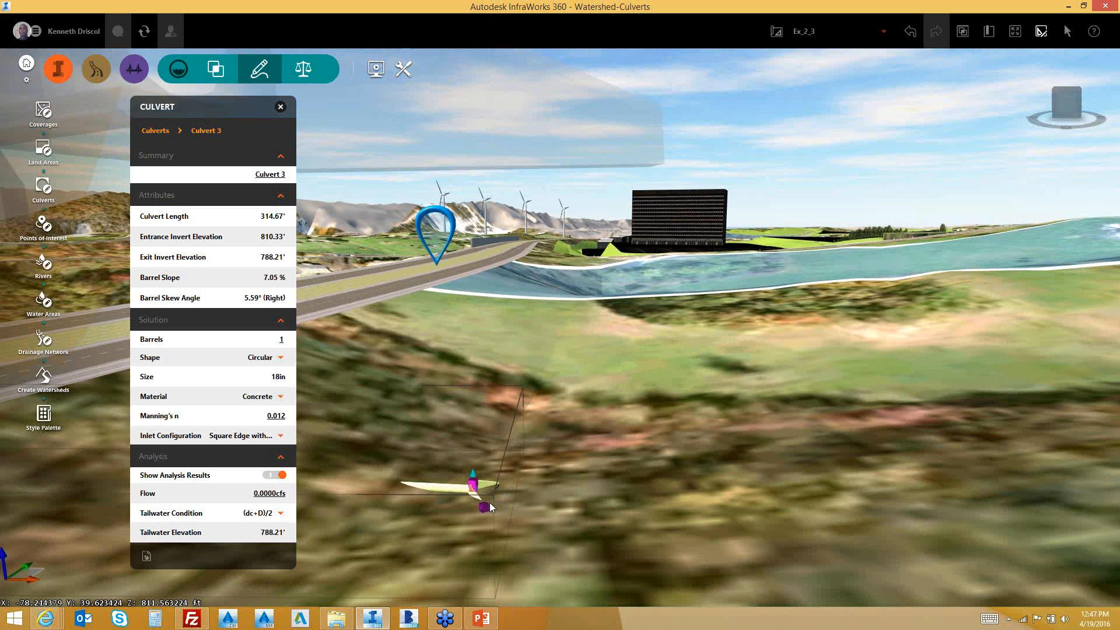
Bring Culvert 3 into view and keep its shape Circular and material Concrete
{"action": "mouse_move", "coordinate": [500, 499]}
{"action": "left_mouse_down"}
{"action": "mouse_move", "coordinate": [480, 503]}
{"action": "mouse_move", "coordinate": [495, 492]}
{"action": "left_mouse_up"}
{"action": "middle_click_drag", "start_coordinate": [433, 476], "coordinate": [447, 546]}
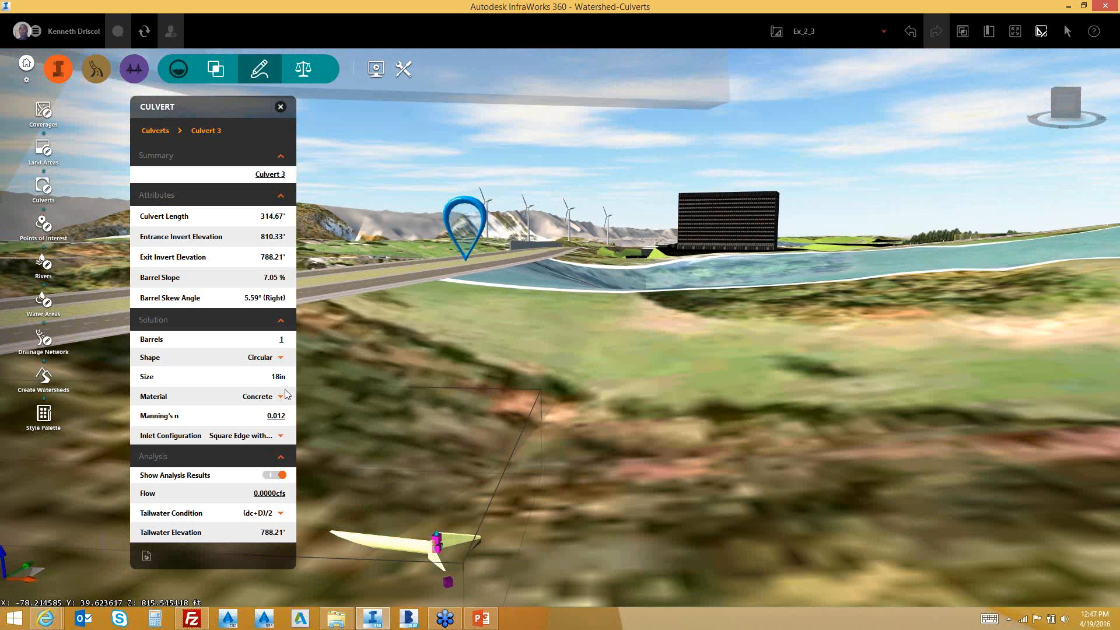
{"action": "left_click", "coordinate": [281, 359]}
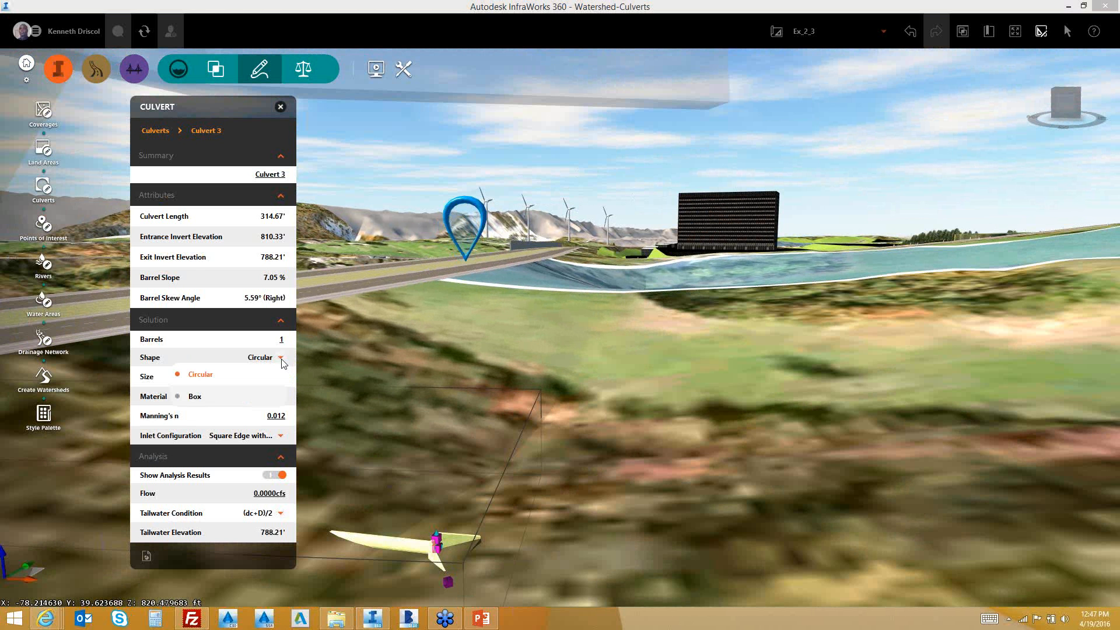
{"action": "left_click", "coordinate": [281, 360]}
{"action": "left_click", "coordinate": [281, 399]}
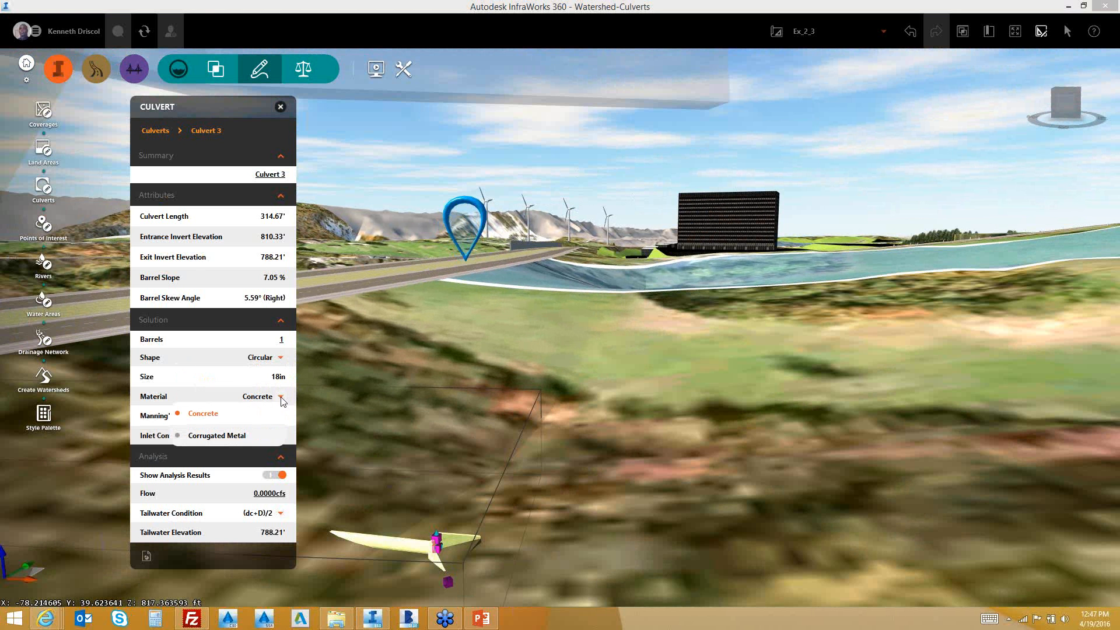
{"action": "left_click", "coordinate": [282, 398]}
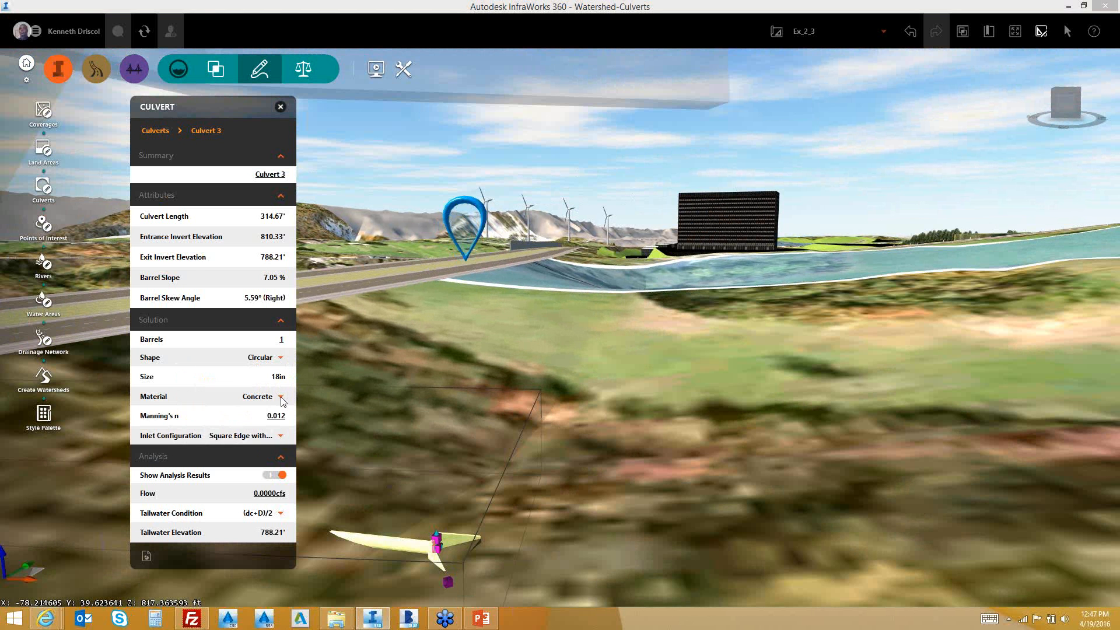
Review the inlet configurations without changing them, then bring up the culvert's actions
{"action": "left_click", "coordinate": [281, 436]}
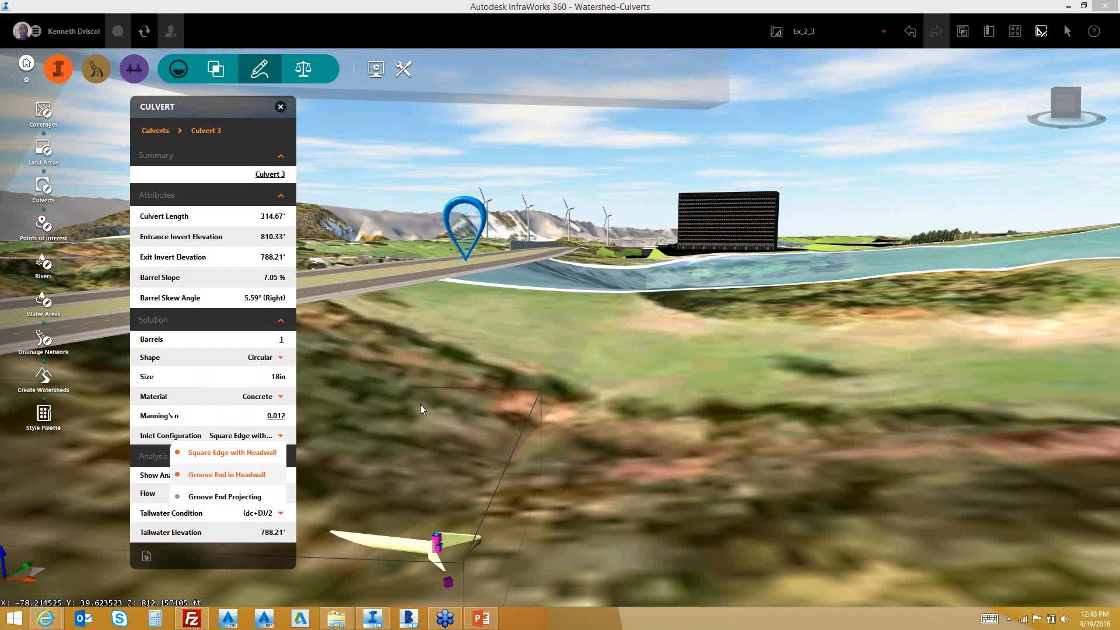
{"action": "left_click", "coordinate": [510, 352]}
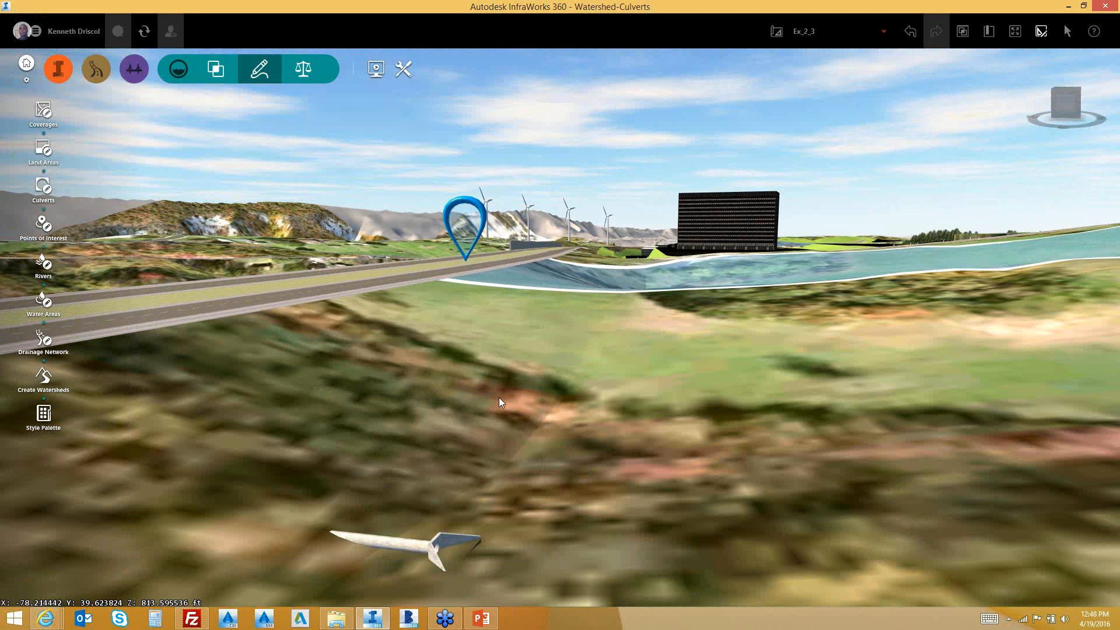
{"action": "right_click", "coordinate": [444, 535]}
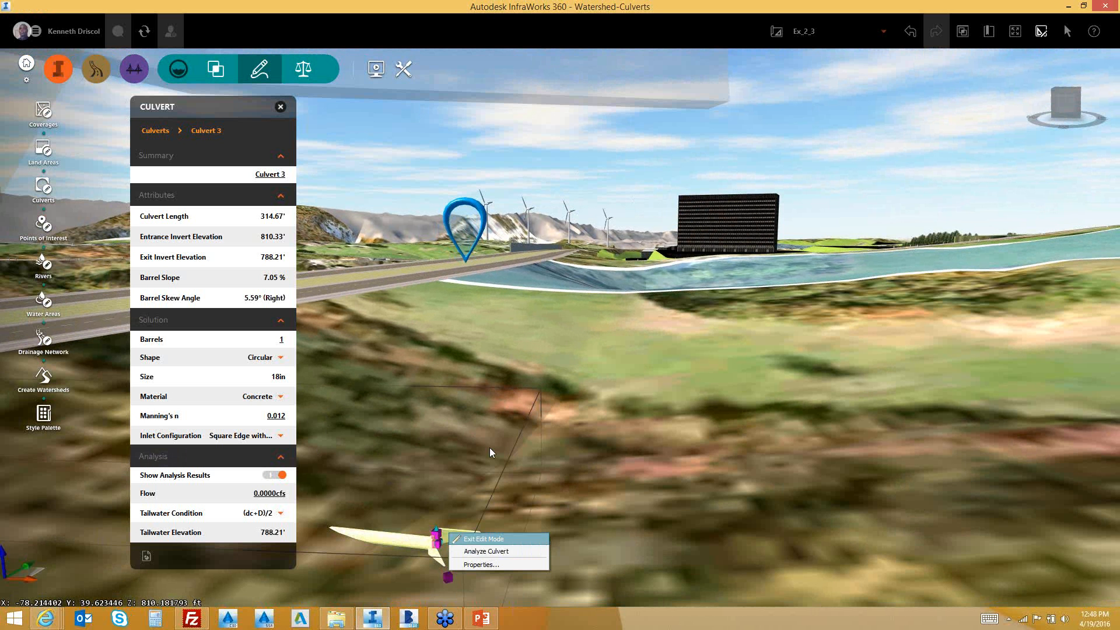
Close and reopen Culvert 3's properties, then orbit to a top-down view over the road and river
{"action": "left_click", "coordinate": [280, 107]}
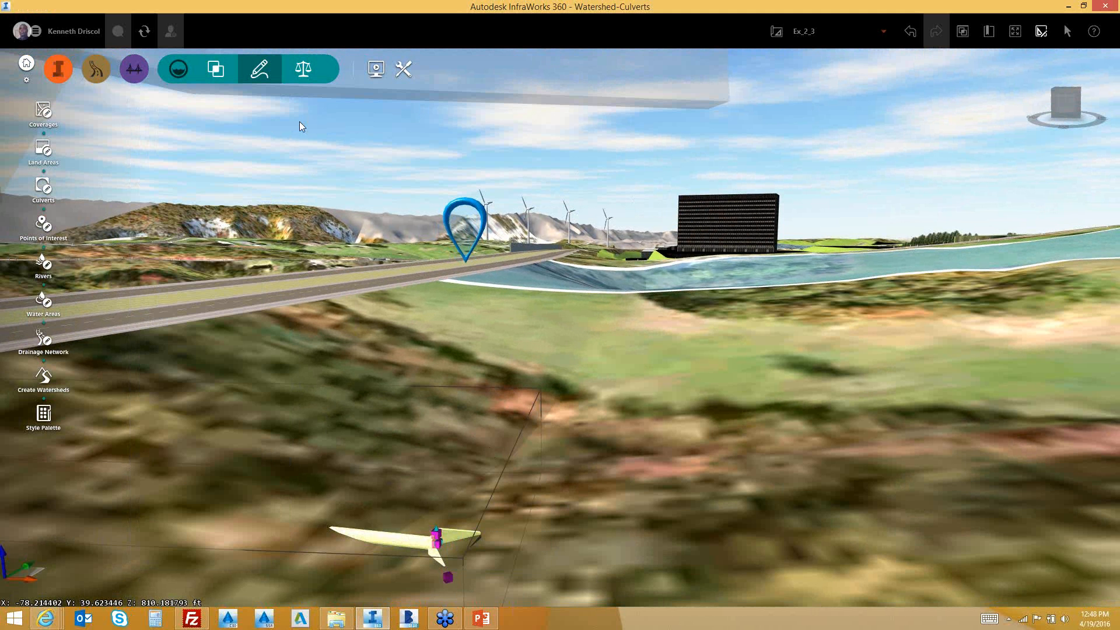
{"action": "left_click", "coordinate": [435, 540]}
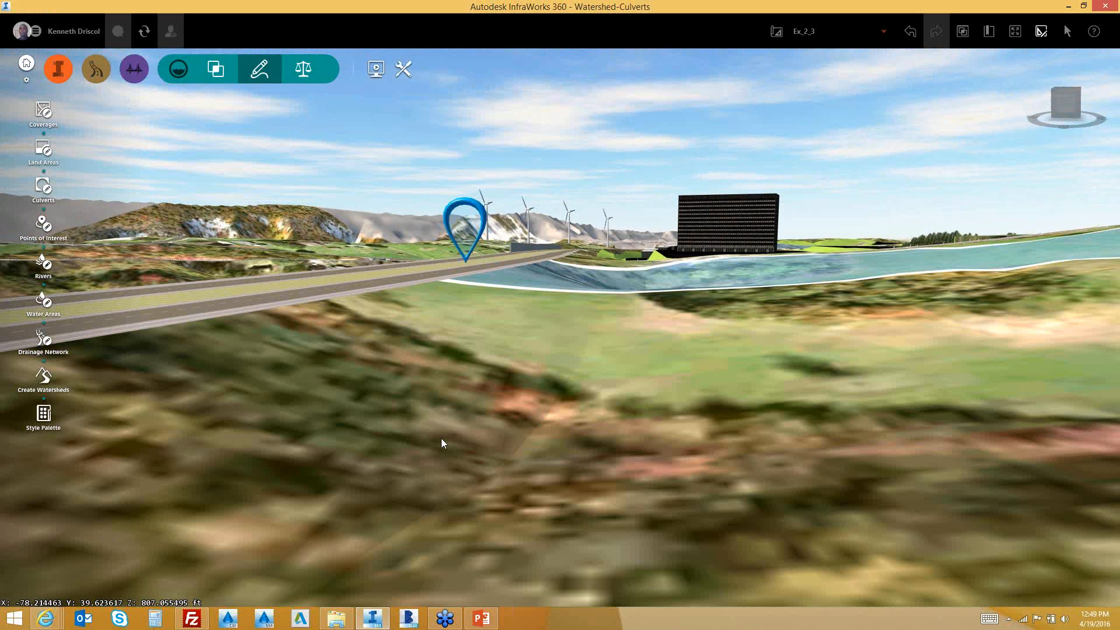
{"action": "left_click_drag", "start_coordinate": [470, 419], "coordinate": [469, 237]}
{"action": "middle_click_drag", "start_coordinate": [498, 287], "coordinate": [551, 557]}
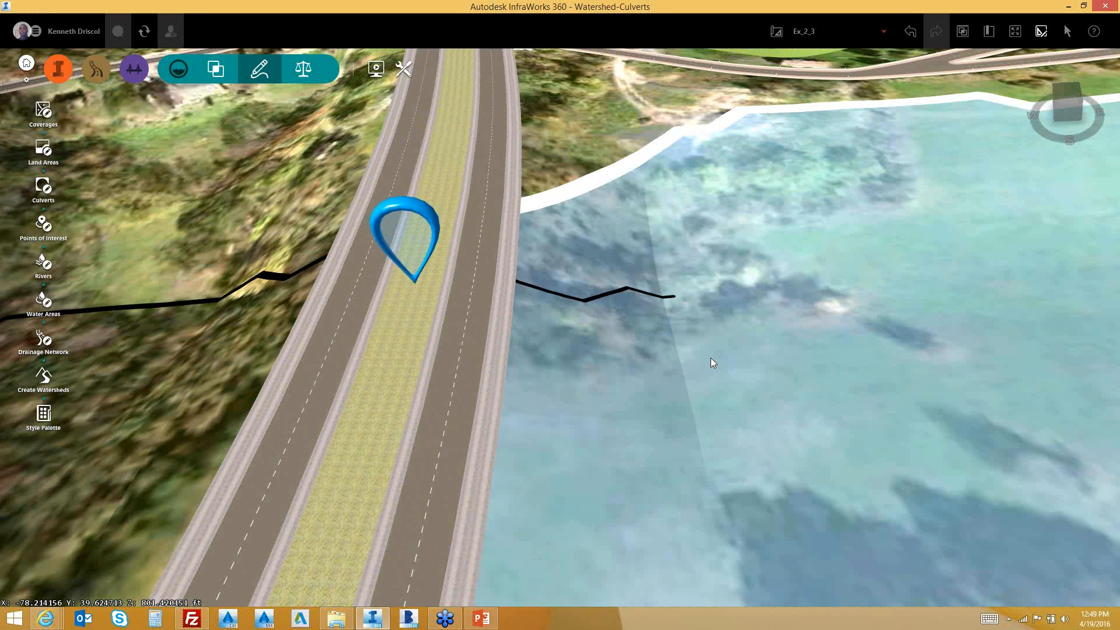
{"action": "left_click", "coordinate": [712, 361]}
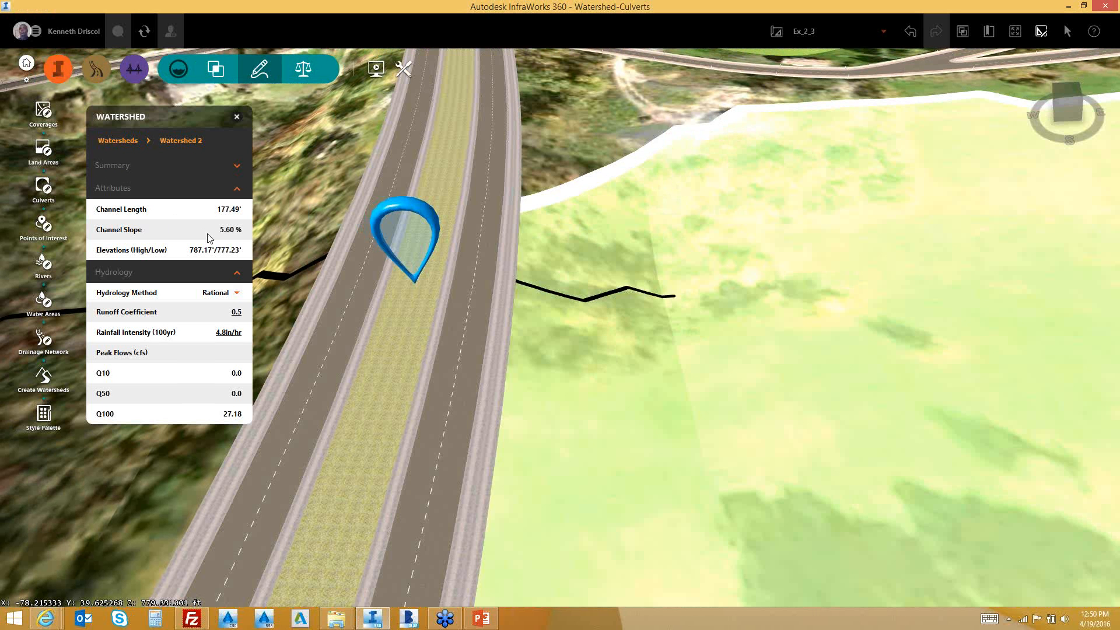
{"action": "left_click", "coordinate": [237, 116]}
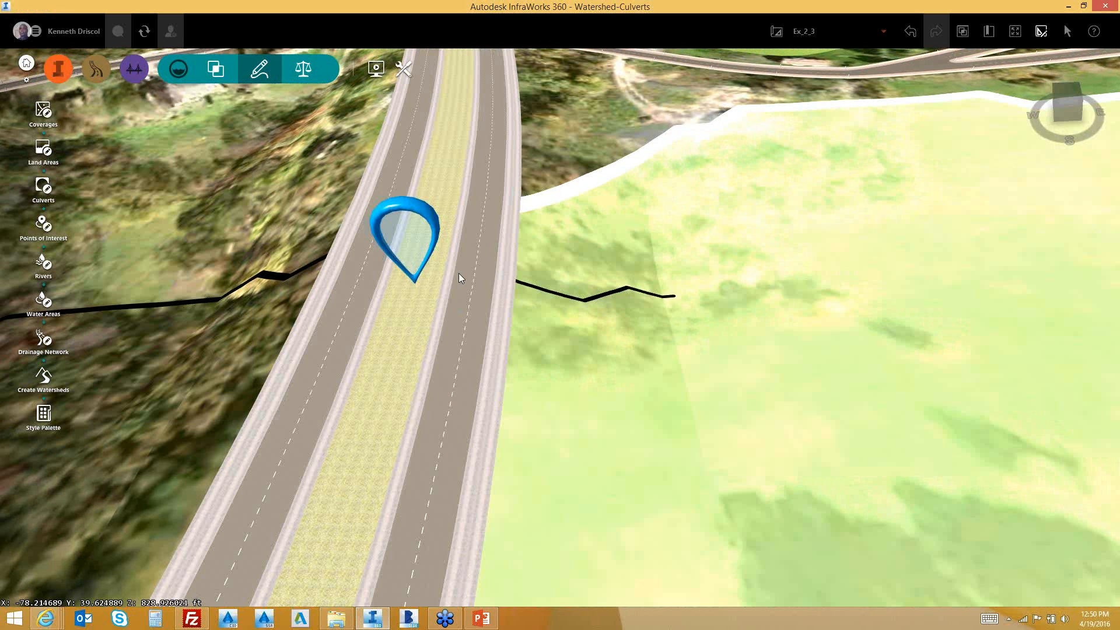
Add culverts along Road 2 and orbit to the new culvert on the drainage line
{"action": "left_click", "coordinate": [407, 377]}
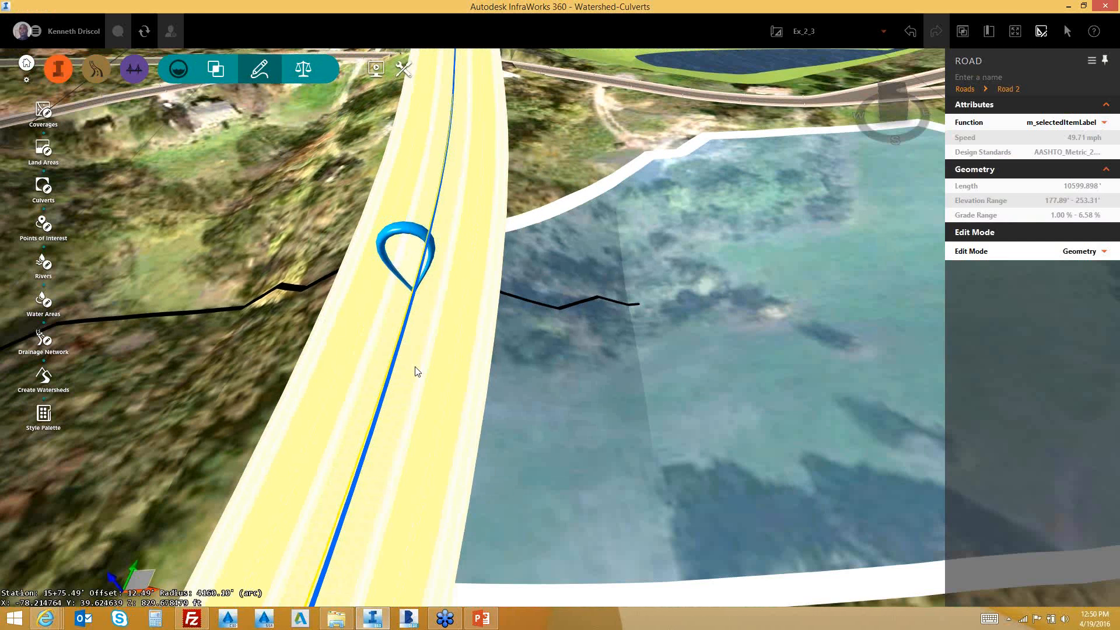
{"action": "scroll", "coordinate": [417, 372], "scroll_direction": "down", "scroll_amount": 2}
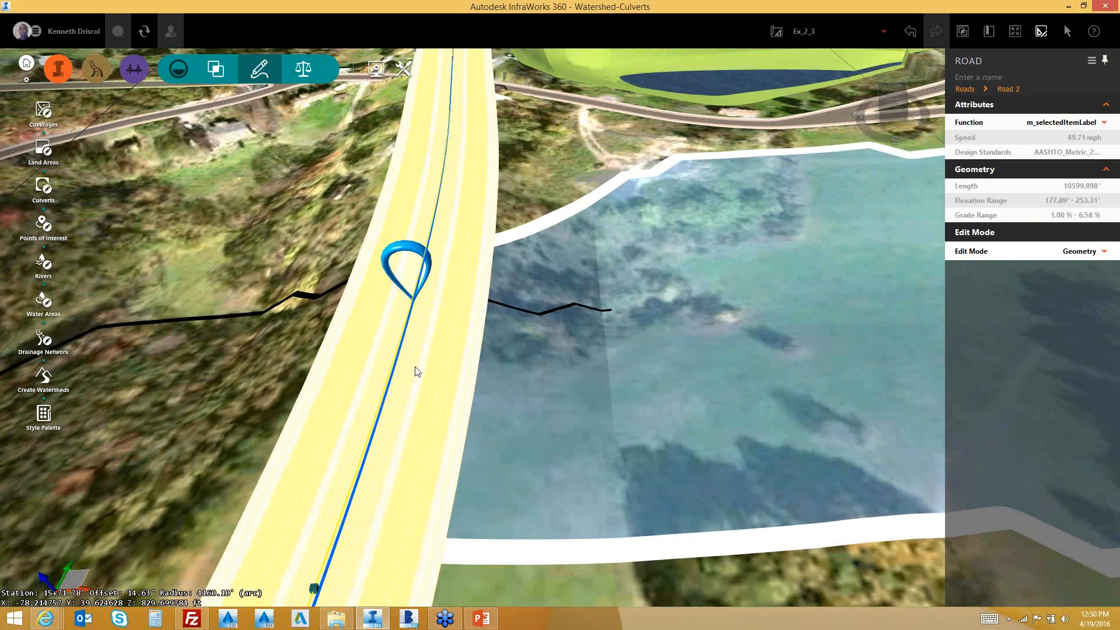
{"action": "scroll", "coordinate": [417, 372], "scroll_direction": "down", "scroll_amount": 2}
{"action": "scroll", "coordinate": [417, 371], "scroll_direction": "up", "scroll_amount": 2}
{"action": "right_click", "coordinate": [422, 350]}
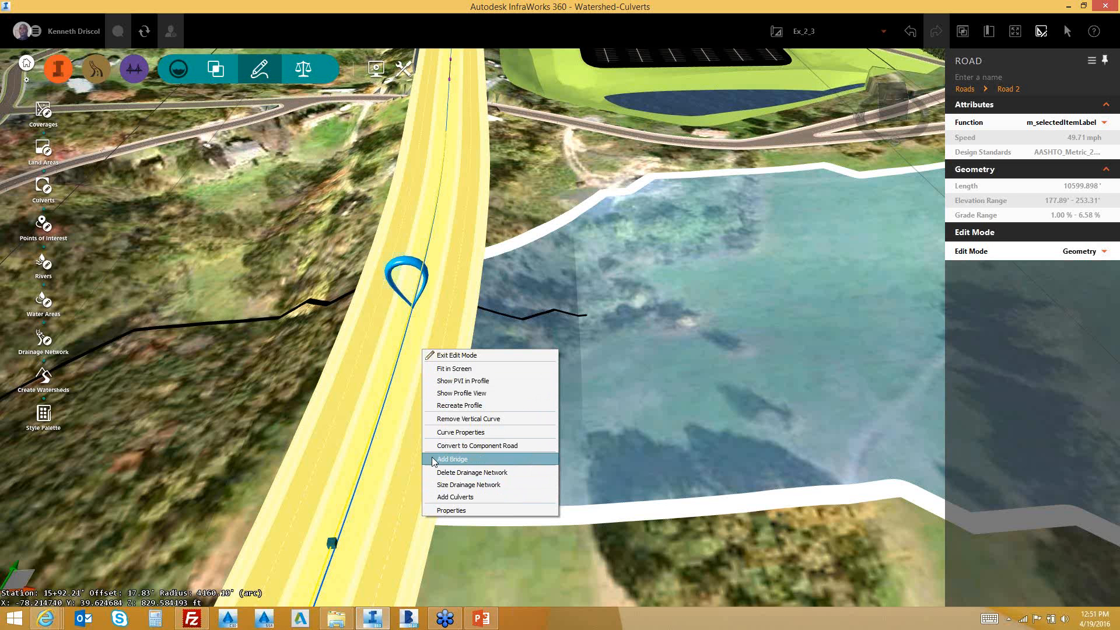
{"action": "left_click", "coordinate": [464, 497]}
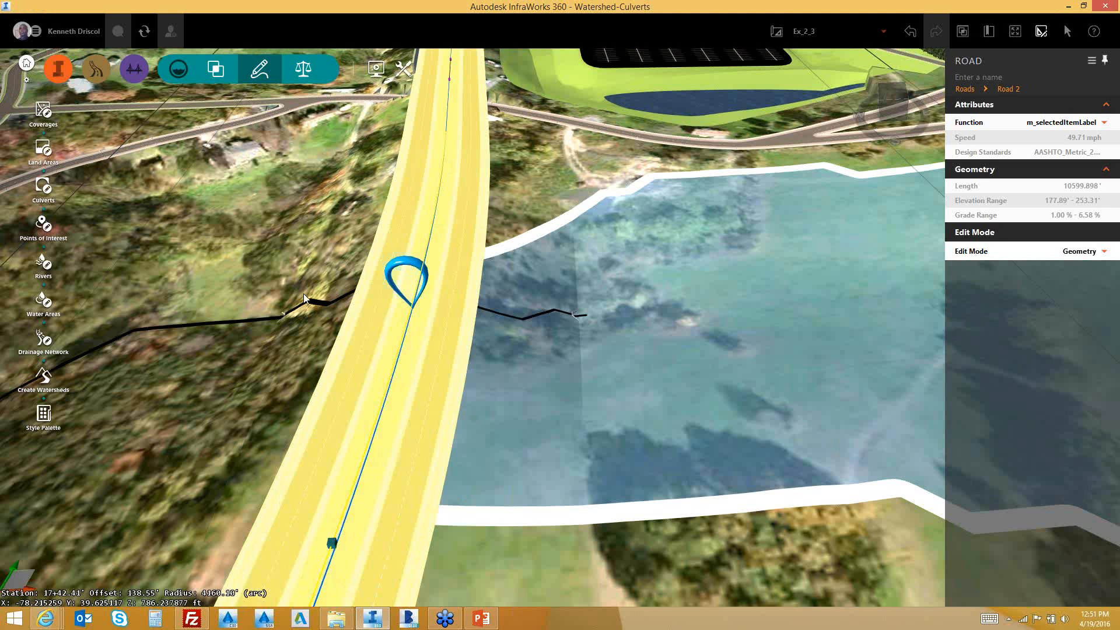
{"action": "scroll", "coordinate": [303, 296], "scroll_direction": "up", "scroll_amount": 5}
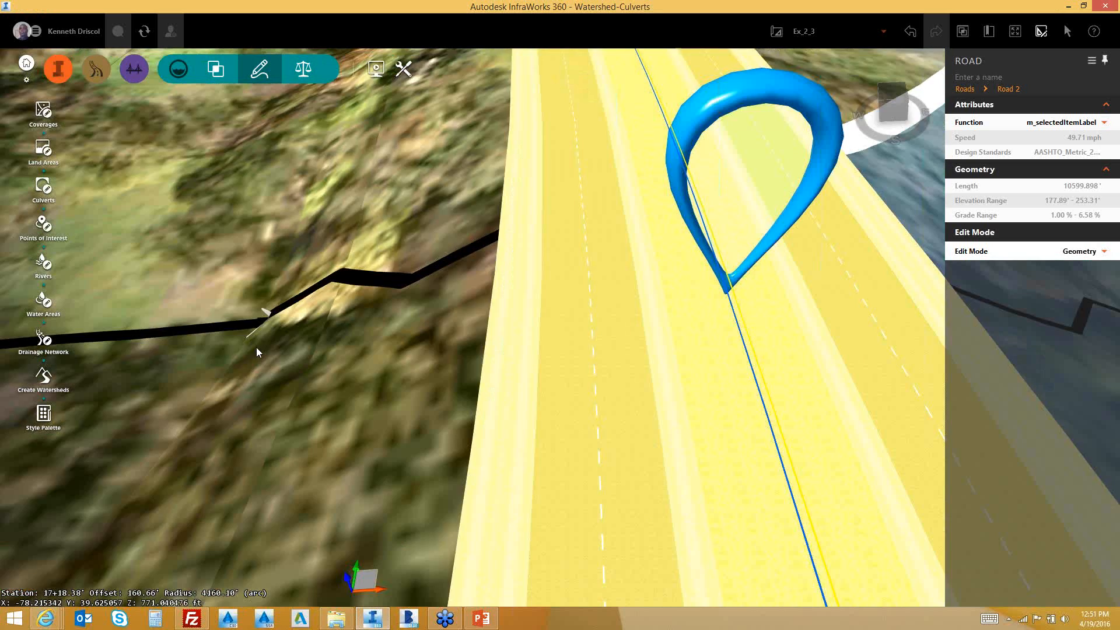
{"action": "left_click_drag", "start_coordinate": [351, 351], "coordinate": [286, 495]}
Select the new Culvert 3 and keep its Square Edge with Headwall inlet configuration
{"action": "left_click", "coordinate": [286, 495]}
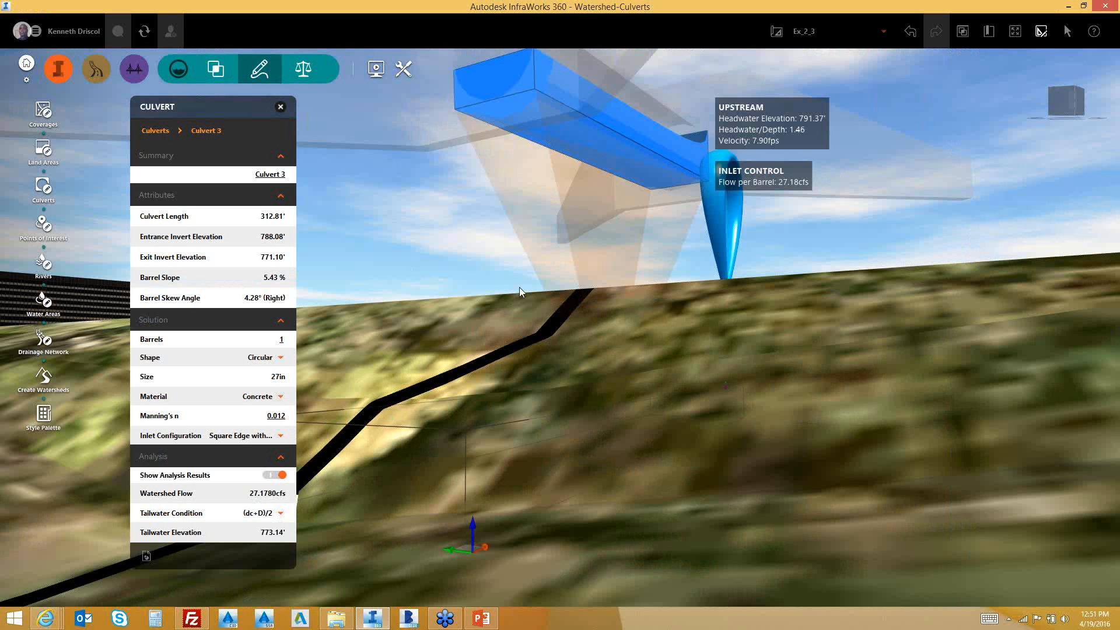
{"action": "left_click_drag", "start_coordinate": [527, 317], "coordinate": [559, 160]}
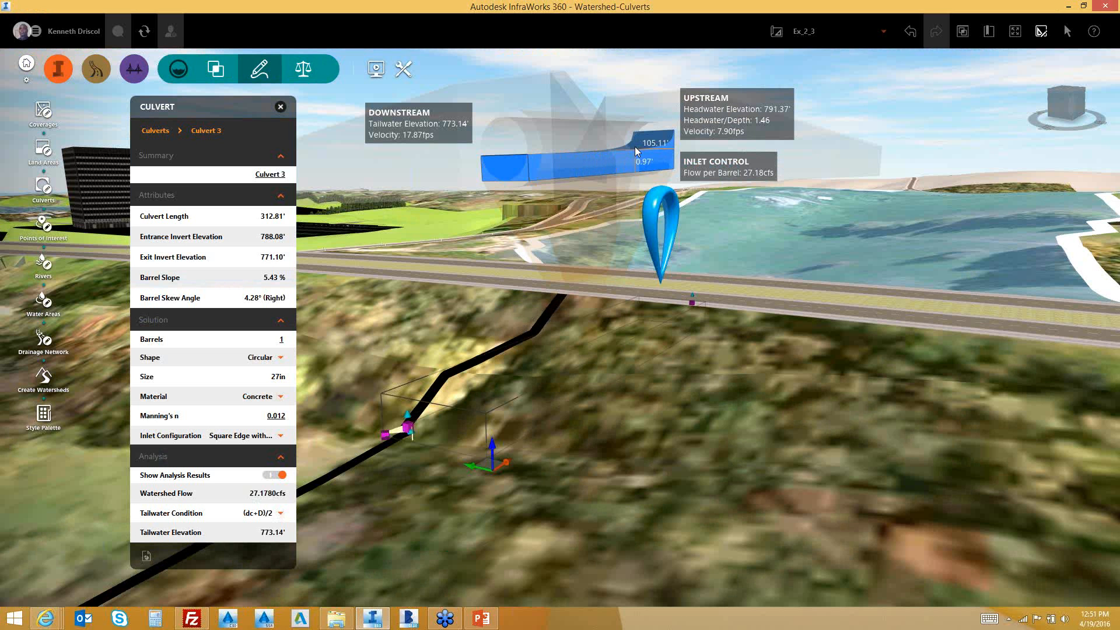
{"action": "left_click", "coordinate": [282, 436]}
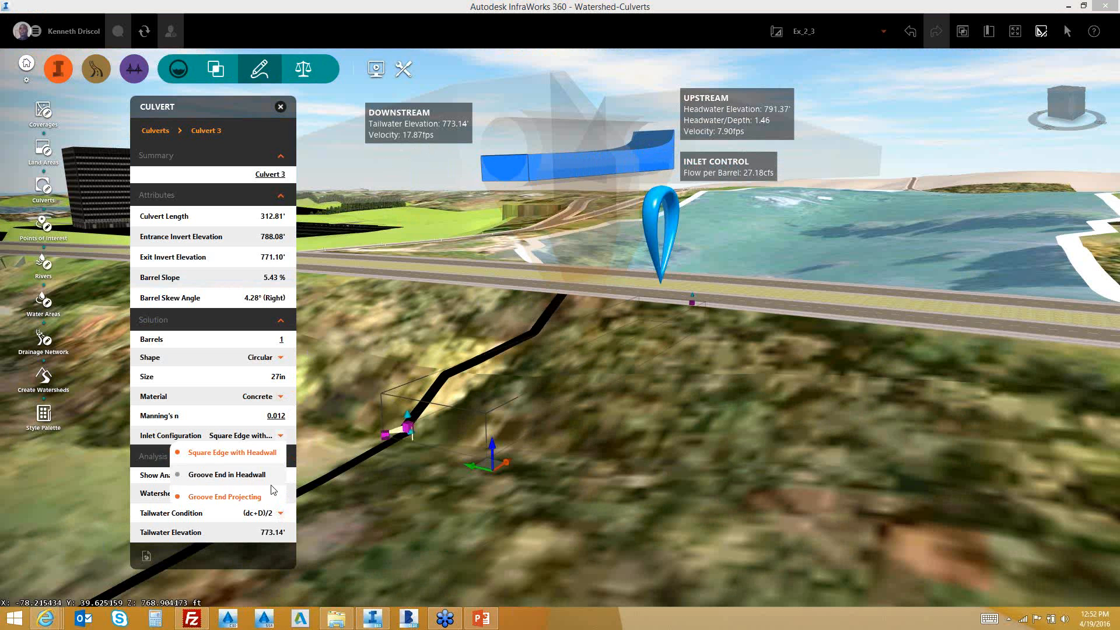
{"action": "left_click", "coordinate": [290, 460]}
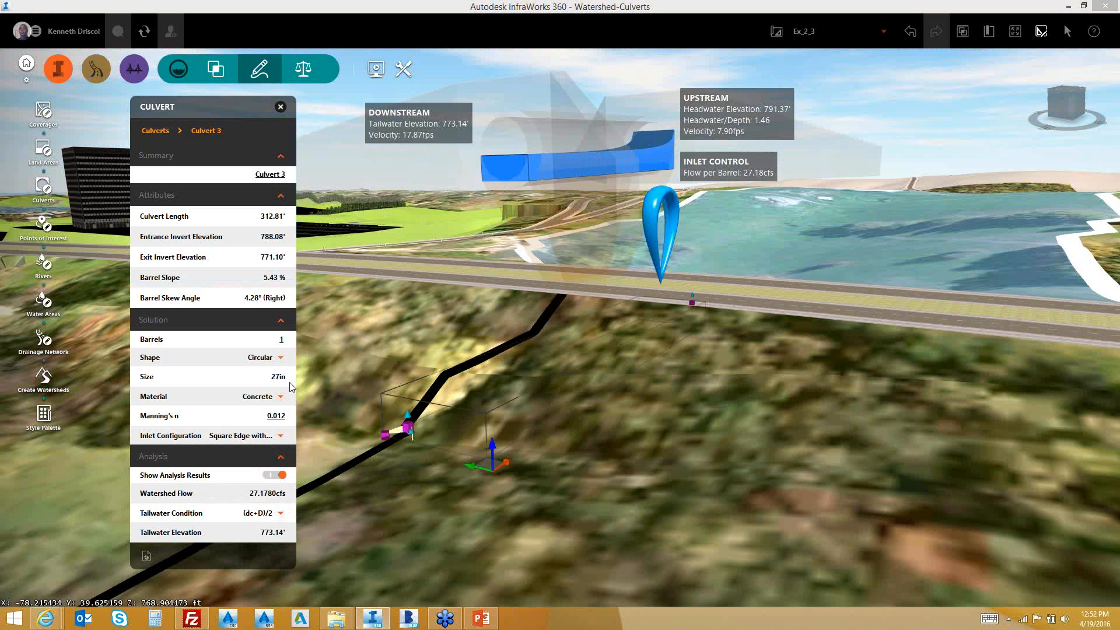
{"action": "left_click", "coordinate": [286, 341]}
{"action": "left_click", "coordinate": [284, 337]}
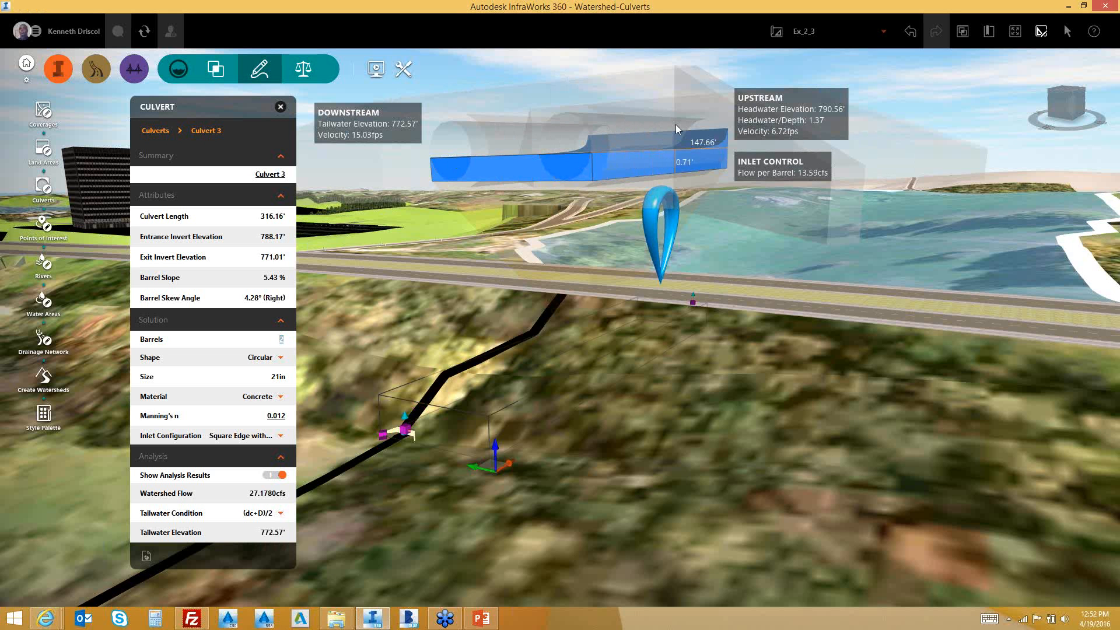
{"action": "left_click", "coordinate": [286, 342]}
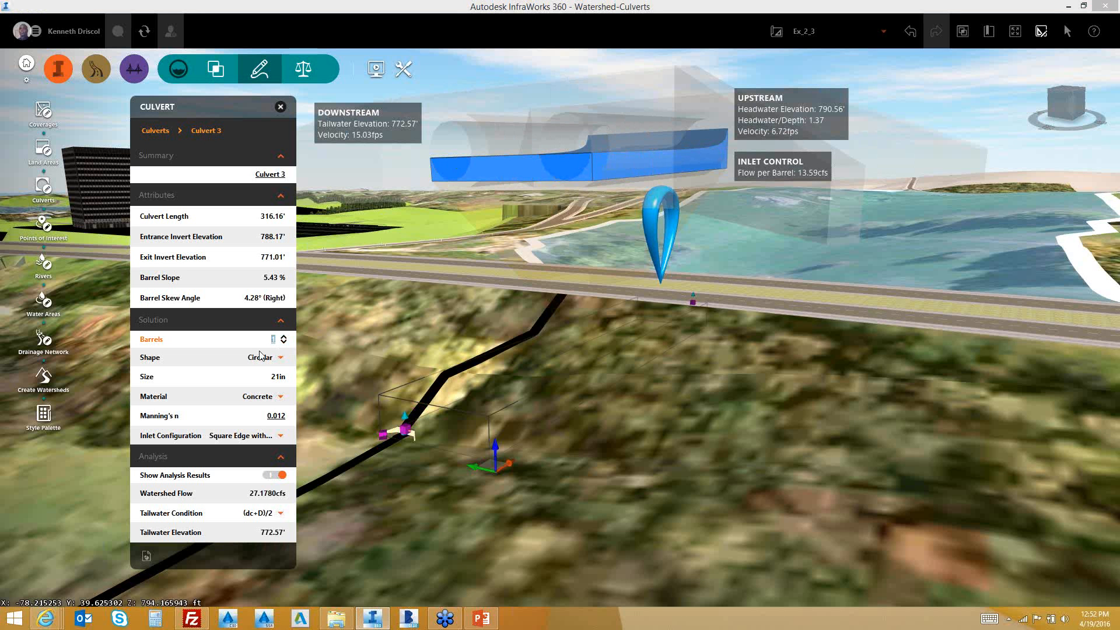
{"action": "left_click", "coordinate": [224, 369]}
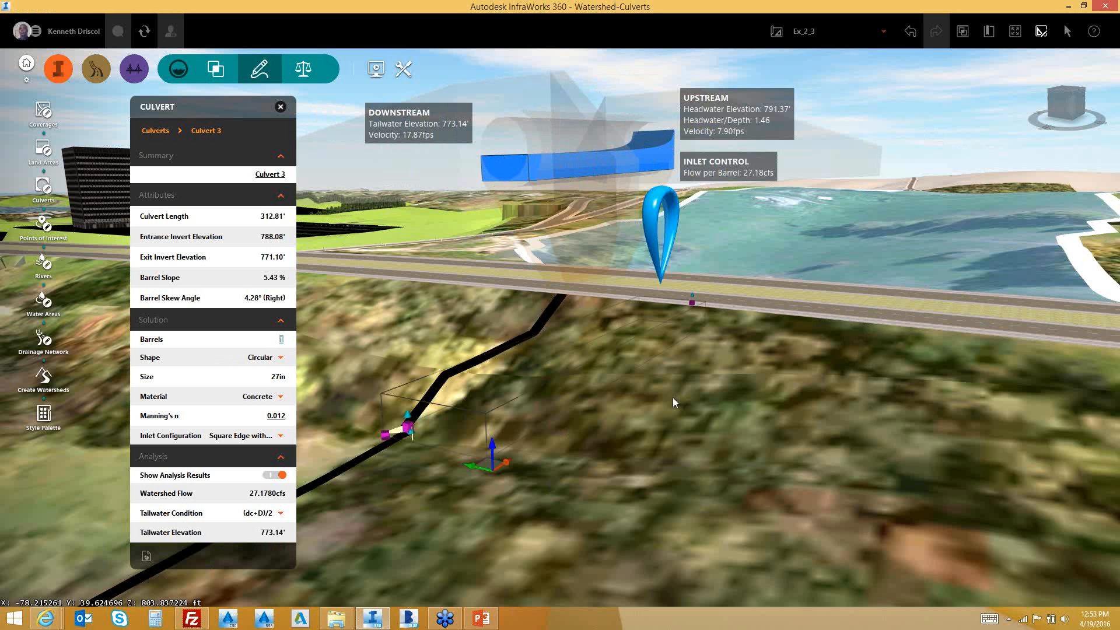
Zoom in on Culvert 3, run its flow analysis, and leave edit mode with Esc
{"action": "scroll", "coordinate": [673, 403], "scroll_direction": "down", "scroll_amount": 2}
{"action": "scroll", "coordinate": [672, 399], "scroll_direction": "down", "scroll_amount": 2}
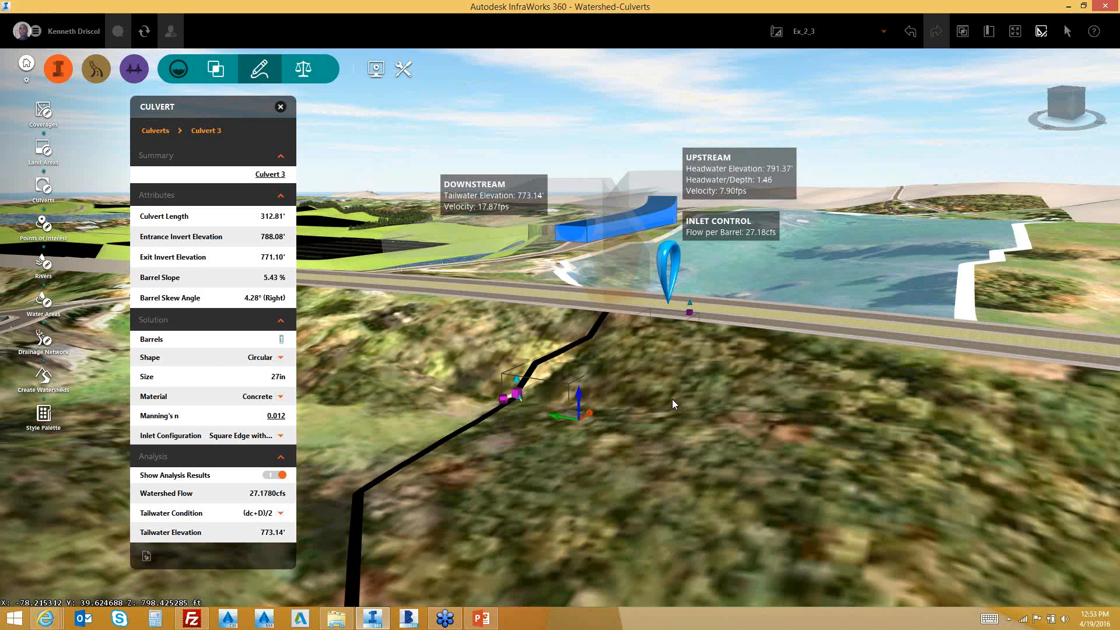
{"action": "scroll", "coordinate": [672, 400], "scroll_direction": "down", "scroll_amount": 1}
{"action": "scroll", "coordinate": [673, 399], "scroll_direction": "down", "scroll_amount": 1}
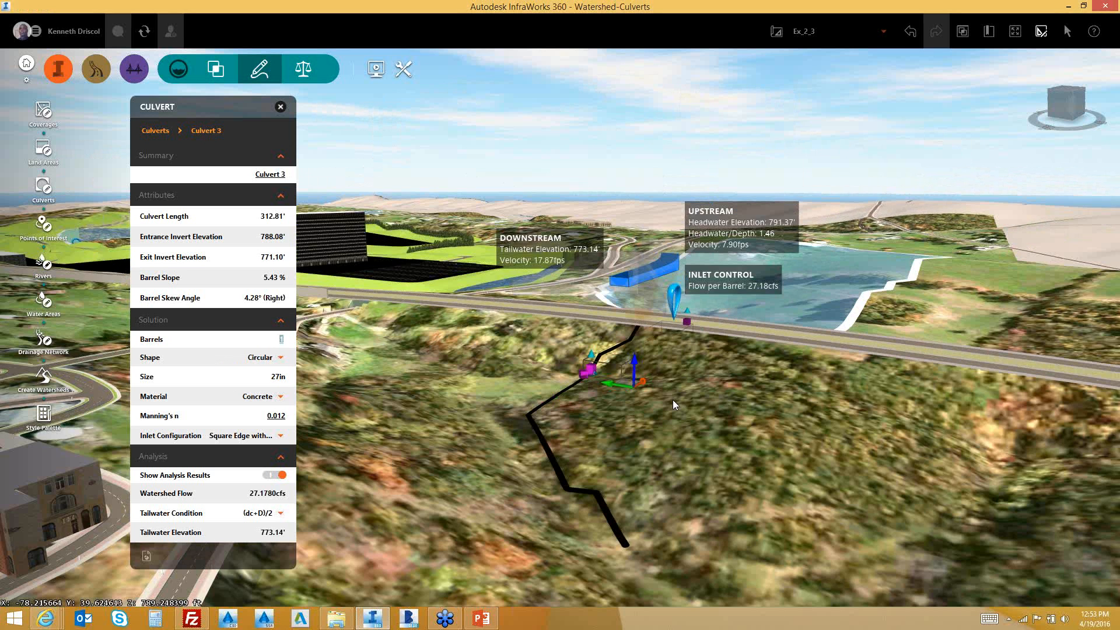
{"action": "left_click_drag", "start_coordinate": [673, 400], "coordinate": [555, 456]}
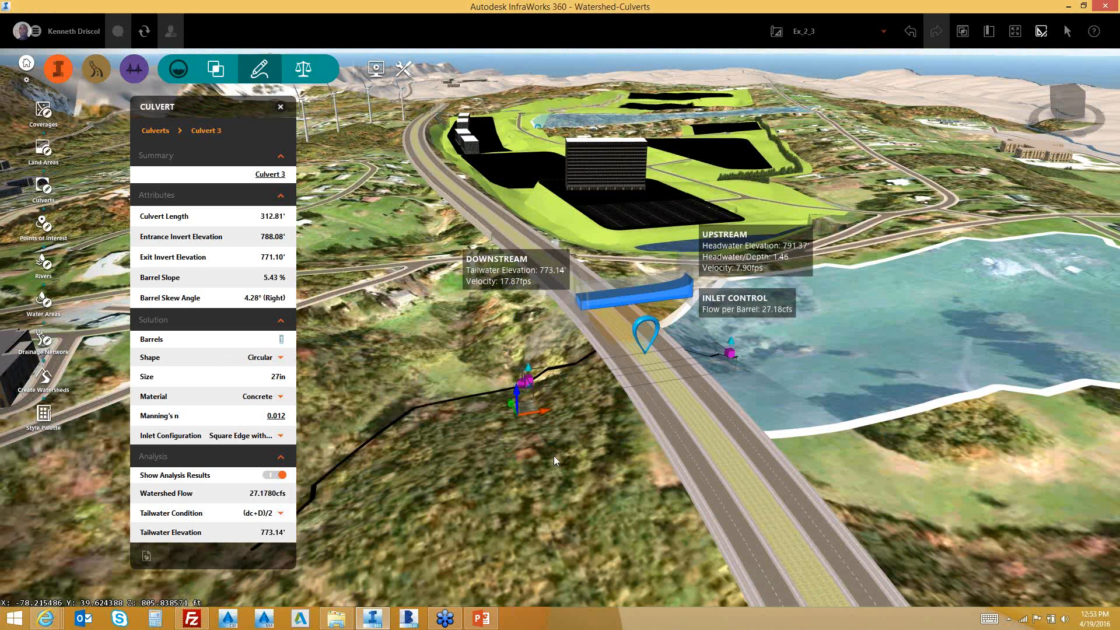
{"action": "right_click", "coordinate": [635, 294]}
{"action": "left_click", "coordinate": [665, 311]}
{"action": "scroll", "coordinate": [577, 441], "scroll_direction": "up", "scroll_amount": 1}
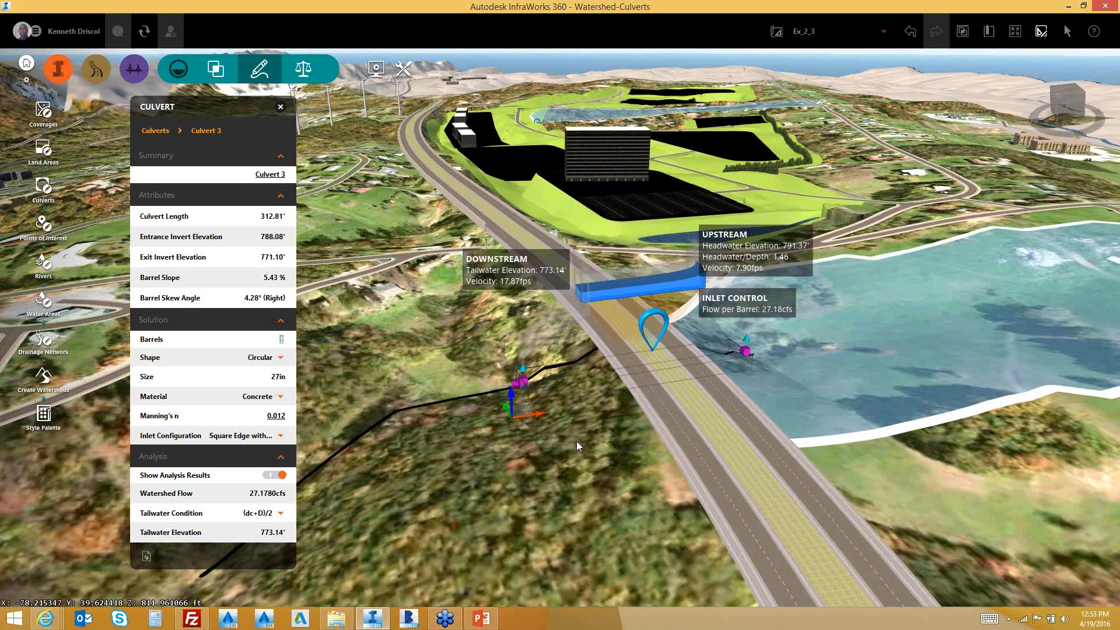
{"action": "scroll", "coordinate": [576, 441], "scroll_direction": "up", "scroll_amount": 1}
{"action": "scroll", "coordinate": [577, 446], "scroll_direction": "up", "scroll_amount": 1}
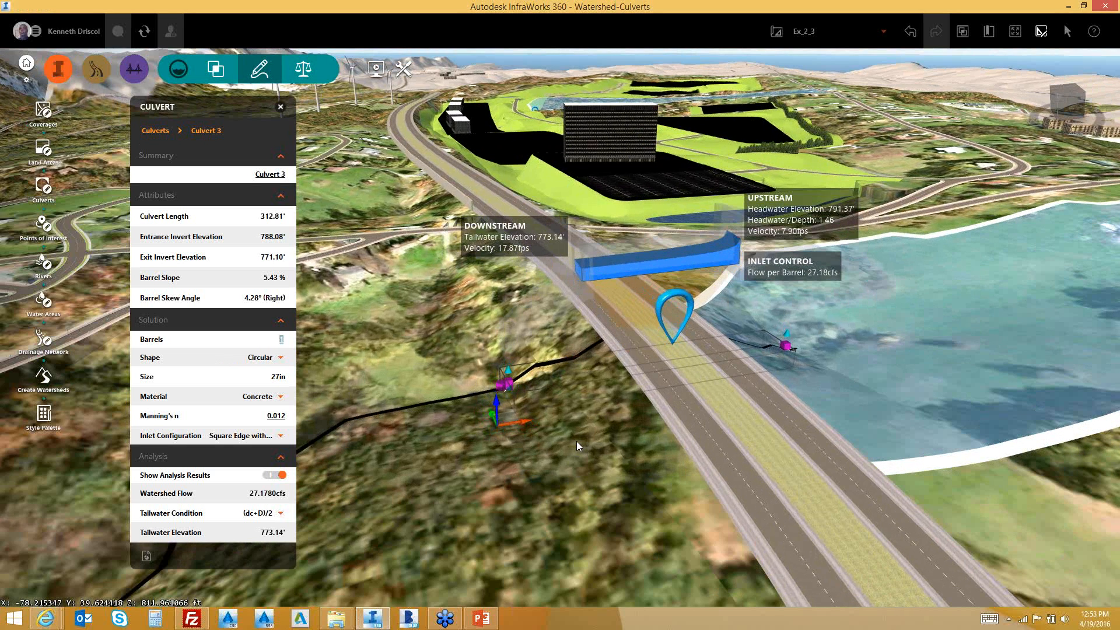
{"action": "key", "text": "Escape"}
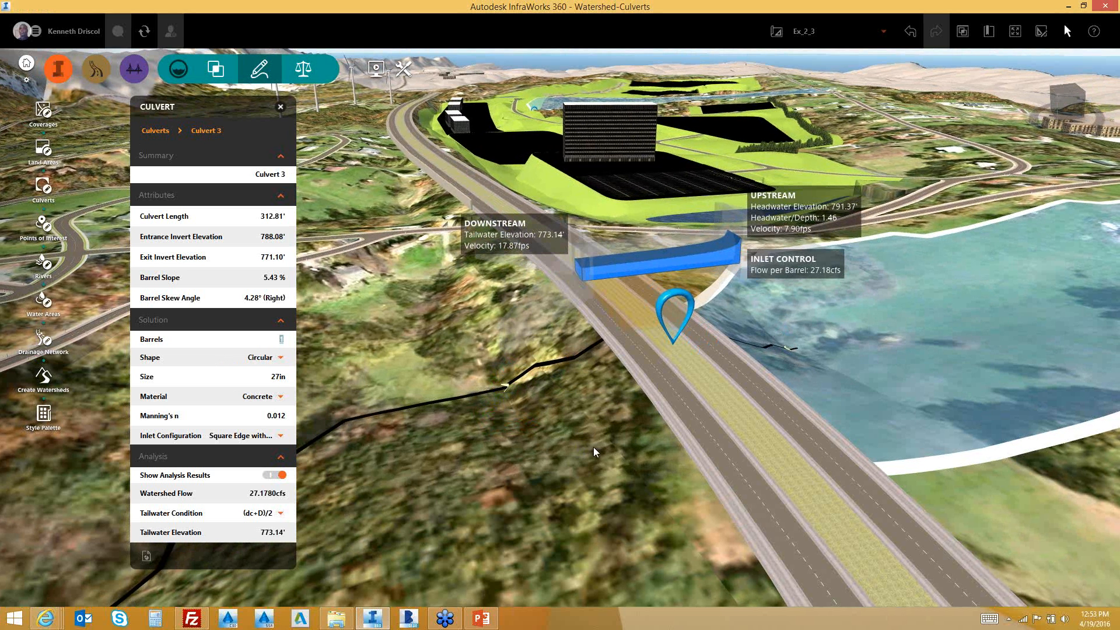
Close Culvert 3's properties and switch to the 'Analyze your model' tool set
{"action": "left_click", "coordinate": [593, 452]}
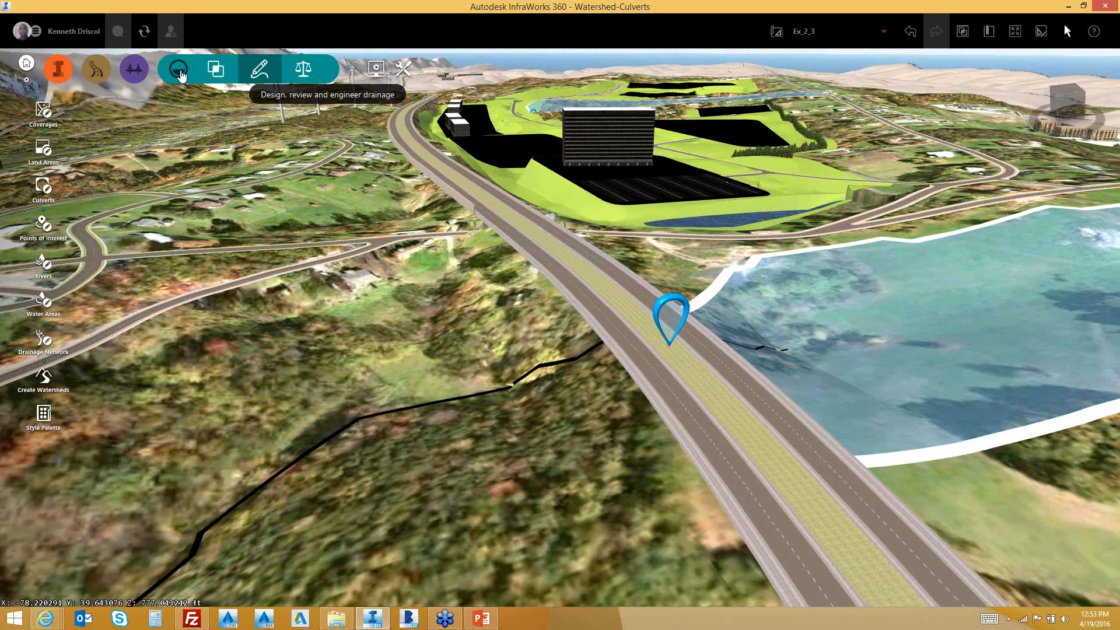
{"action": "left_click", "coordinate": [216, 72]}
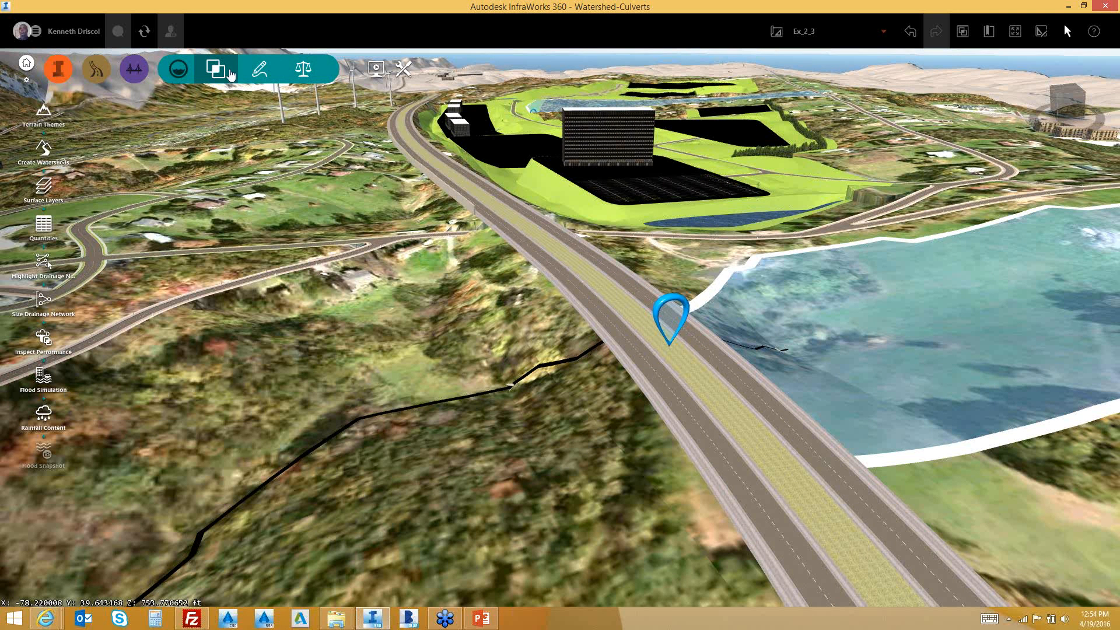
Preview the 100 Year Flood, 50 Year Flood, then General Elevation terrain themes
{"action": "left_click", "coordinate": [42, 117]}
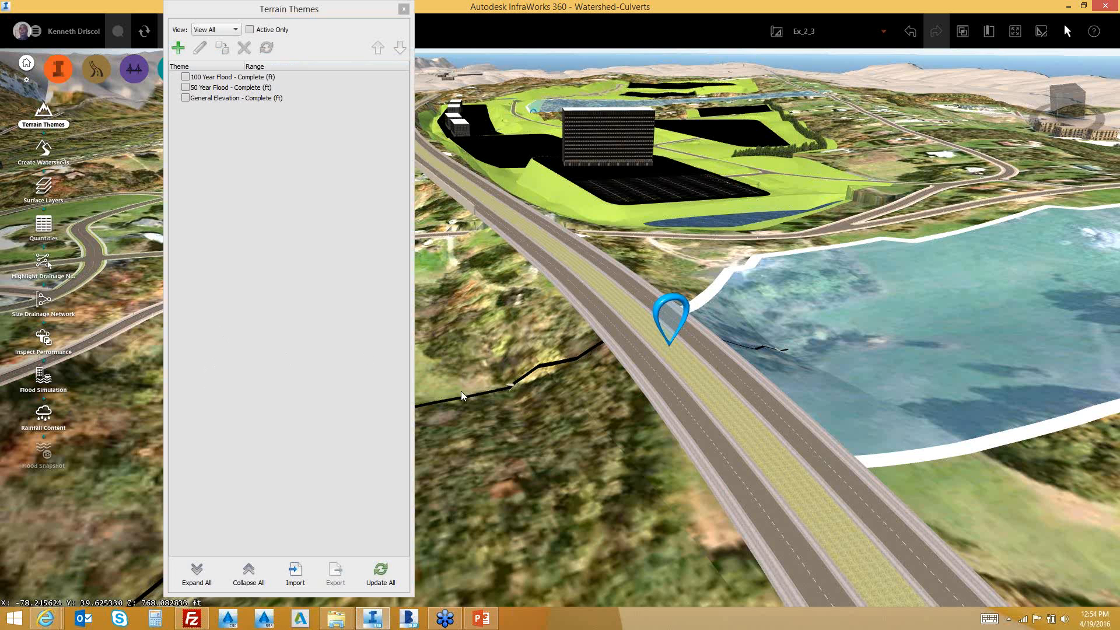
{"action": "scroll", "coordinate": [461, 395], "scroll_direction": "down", "scroll_amount": 2}
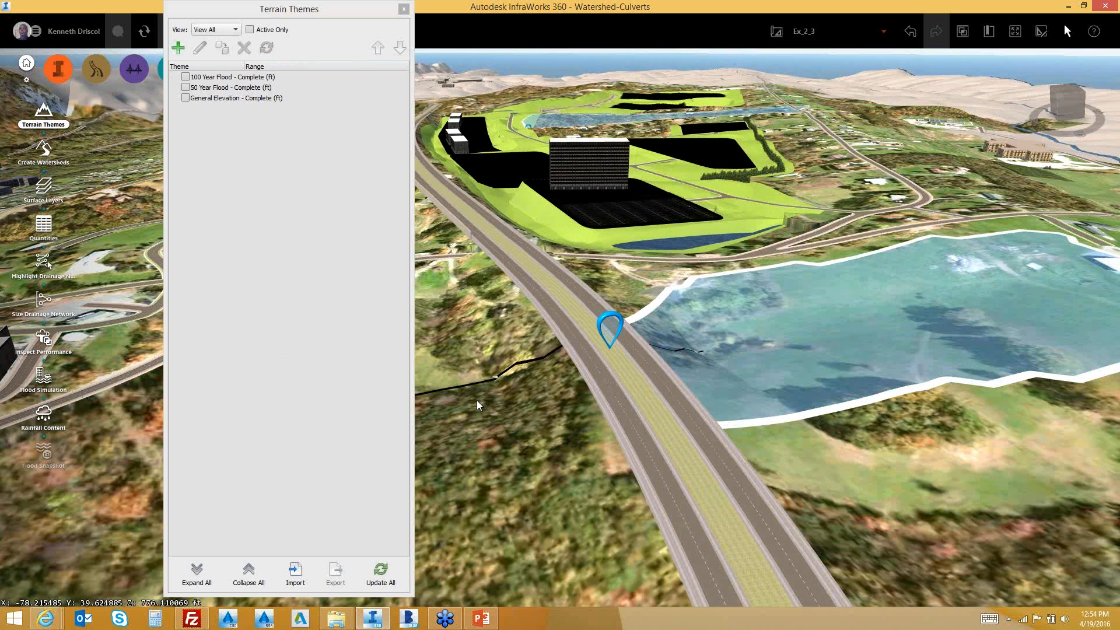
{"action": "scroll", "coordinate": [477, 400], "scroll_direction": "down", "scroll_amount": 2}
{"action": "scroll", "coordinate": [506, 415], "scroll_direction": "up", "scroll_amount": 2}
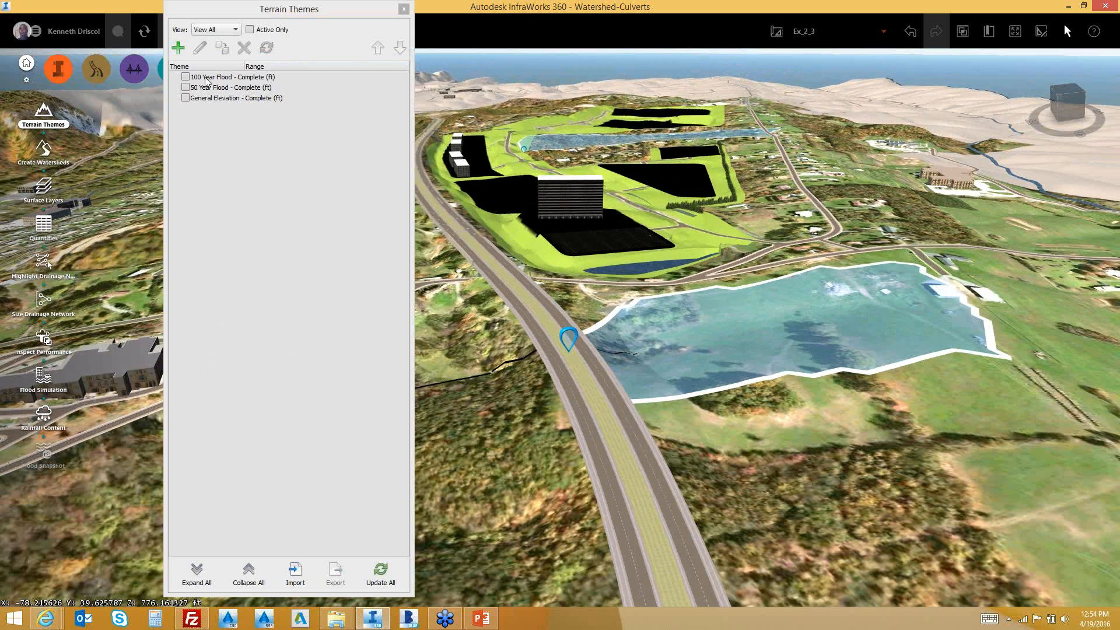
{"action": "left_click", "coordinate": [205, 78]}
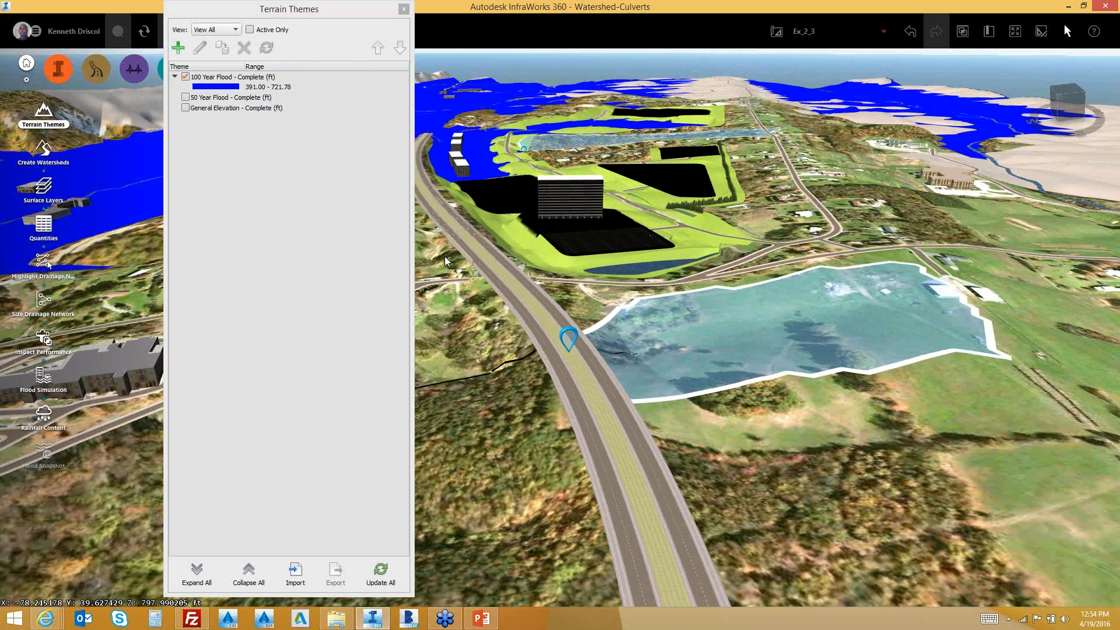
{"action": "scroll", "coordinate": [445, 257], "scroll_direction": "down", "scroll_amount": 1}
{"action": "left_click", "coordinate": [185, 97]}
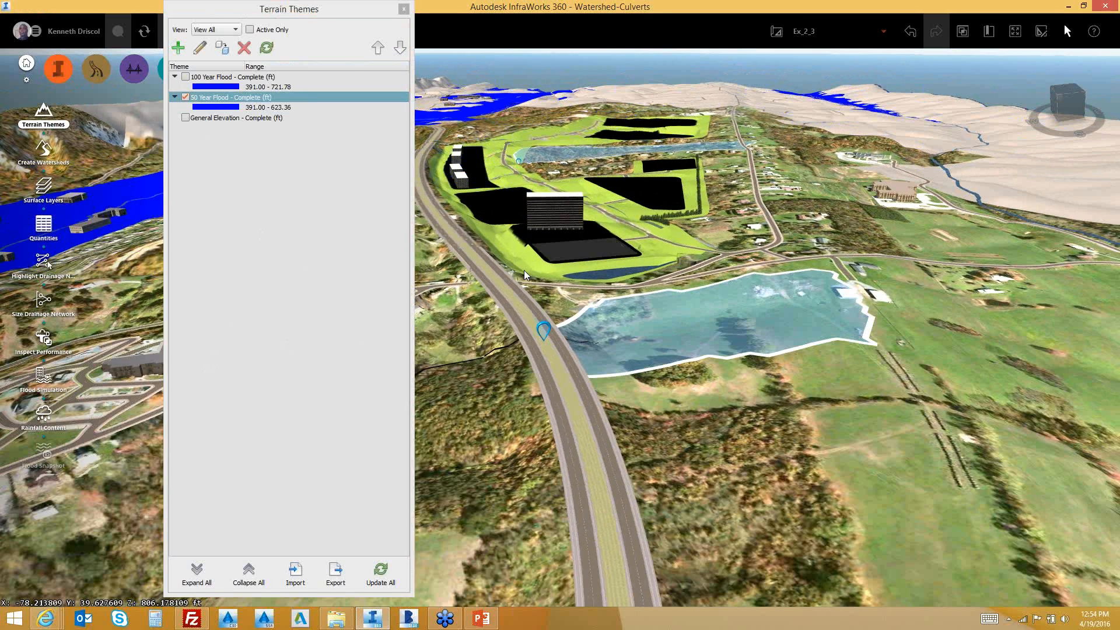
{"action": "scroll", "coordinate": [524, 271], "scroll_direction": "down", "scroll_amount": 1}
{"action": "scroll", "coordinate": [523, 271], "scroll_direction": "down", "scroll_amount": 1}
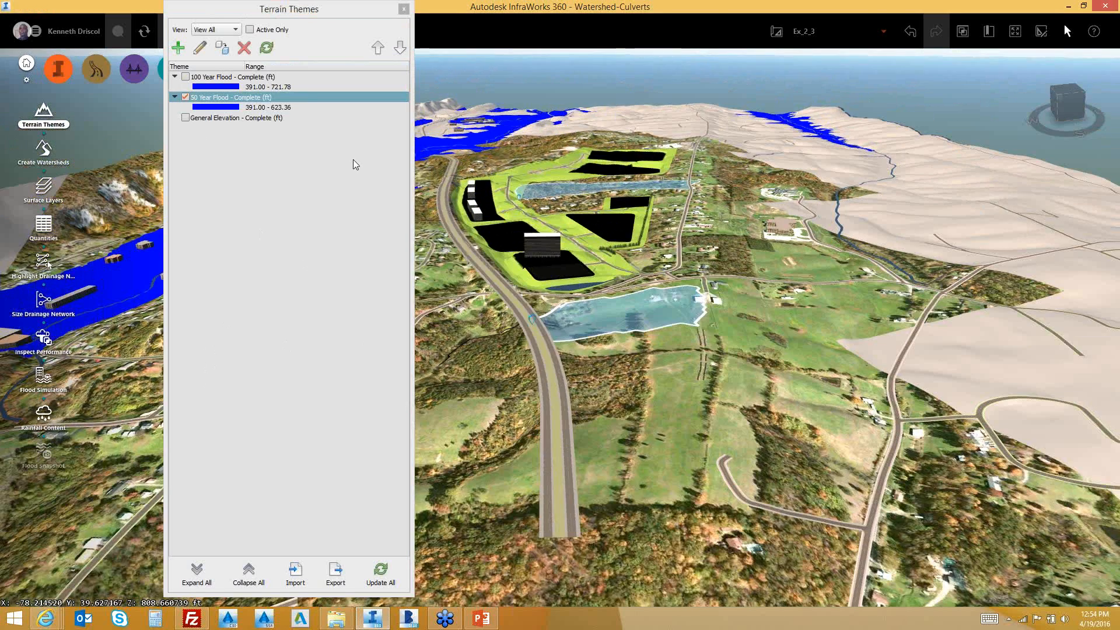
{"action": "left_click", "coordinate": [185, 118]}
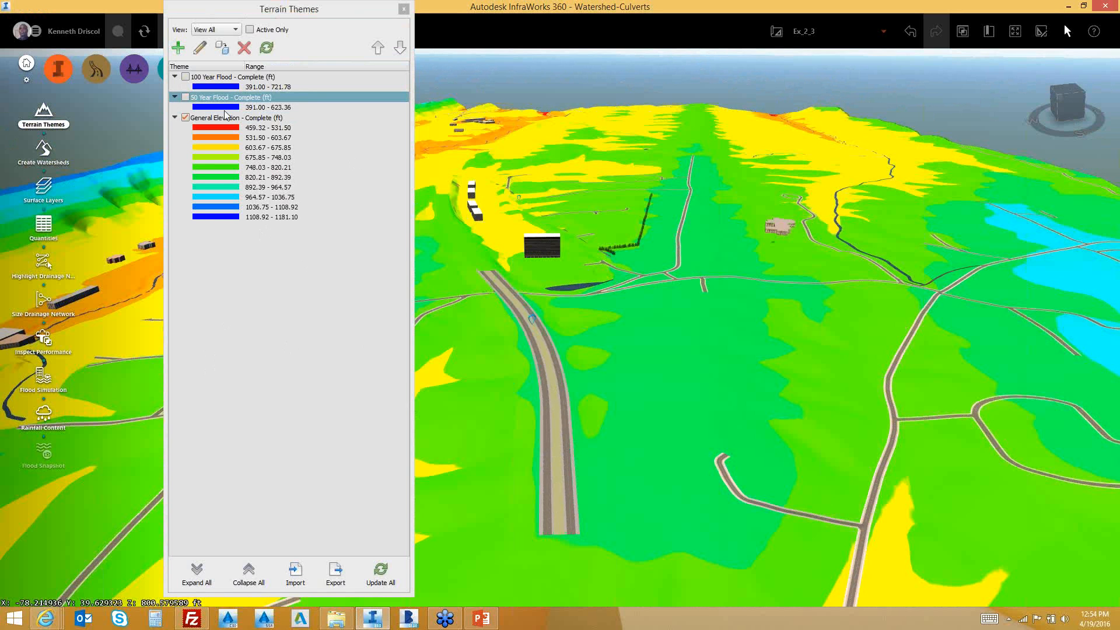
Turn the terrain themes back off and orbit the view toward the horizon
{"action": "left_click", "coordinate": [189, 77]}
{"action": "left_click", "coordinate": [186, 118]}
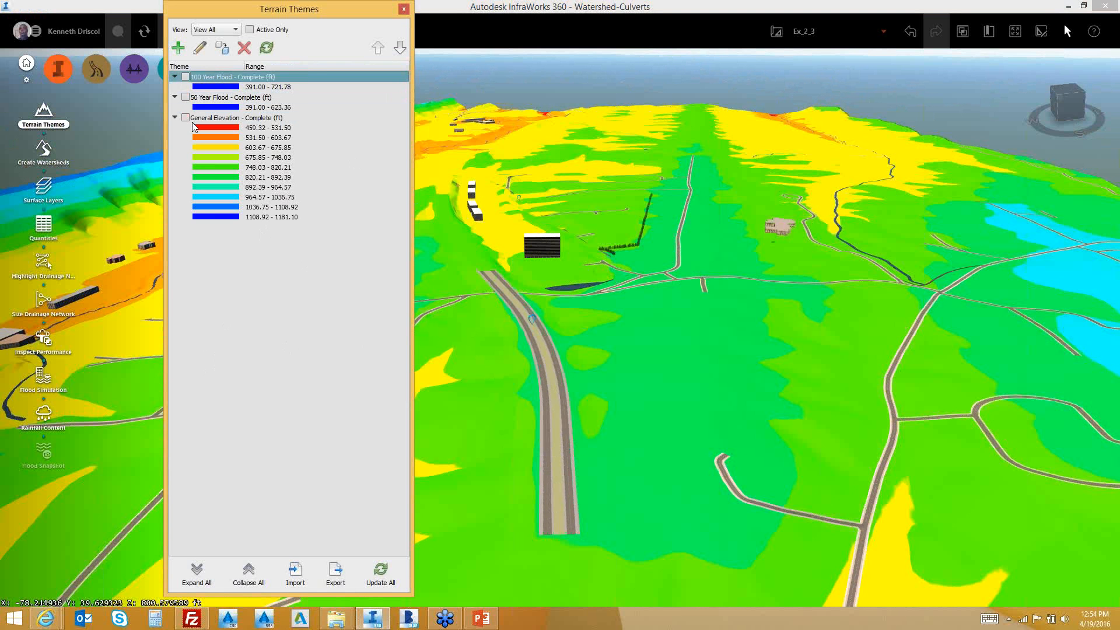
{"action": "left_click", "coordinate": [480, 402]}
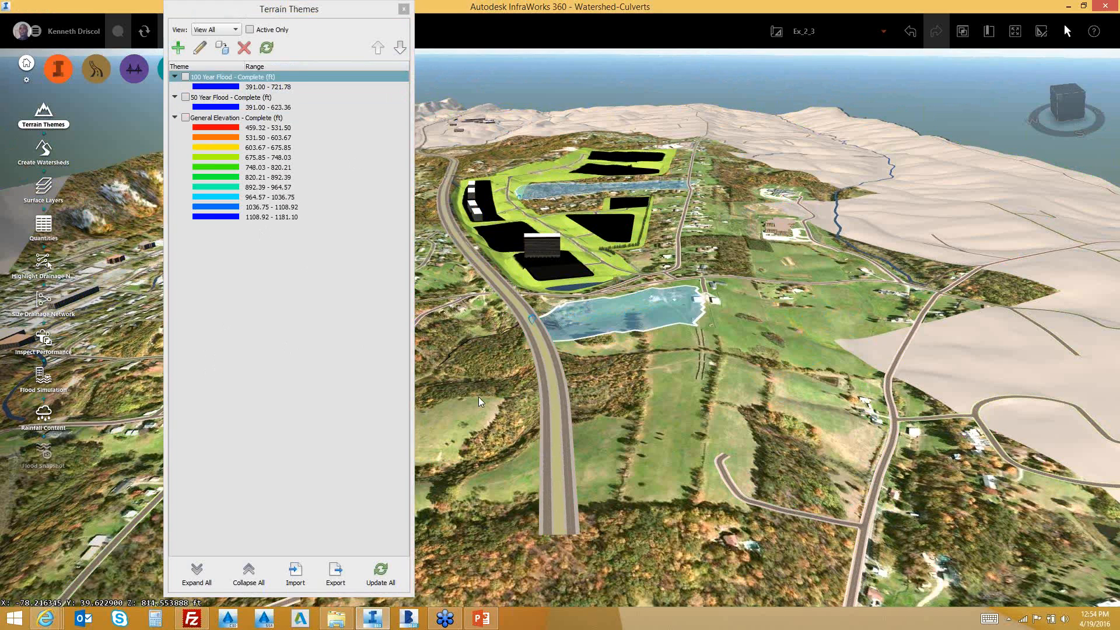
{"action": "left_click_drag", "start_coordinate": [479, 397], "coordinate": [524, 372]}
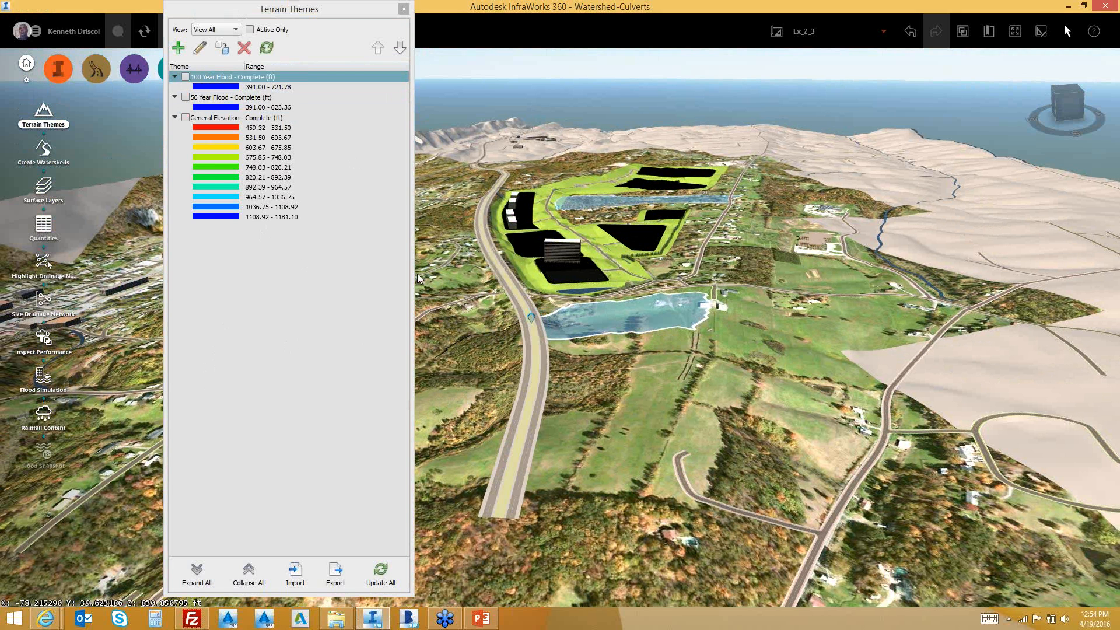
Close the Terrain Themes list and zoom in toward the pond
{"action": "left_click", "coordinate": [403, 10]}
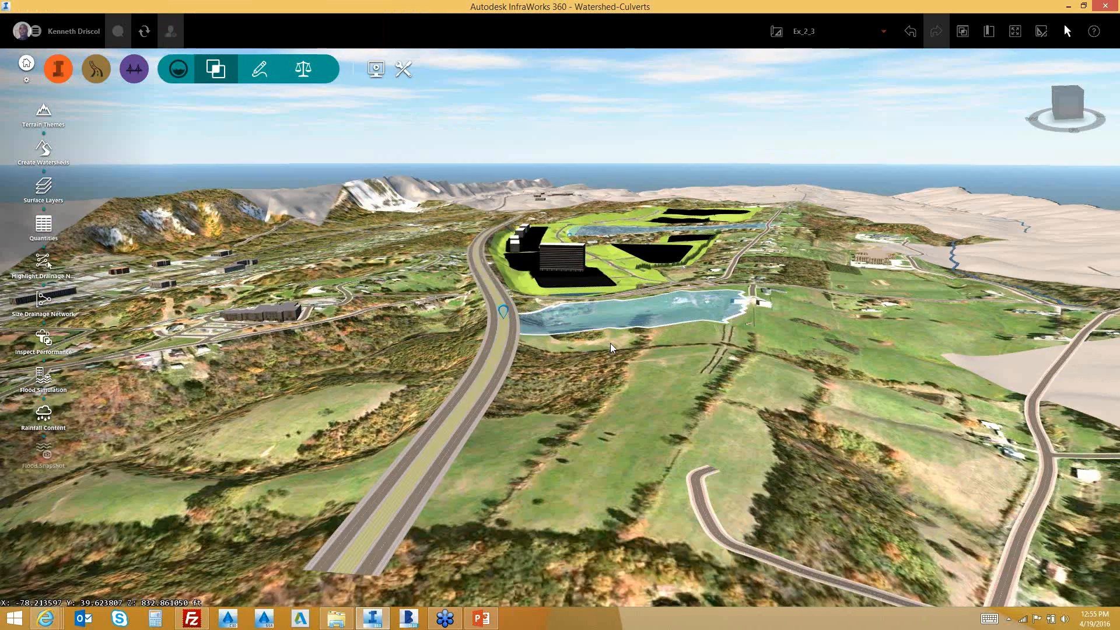
{"action": "scroll", "coordinate": [610, 343], "scroll_direction": "up", "scroll_amount": 3}
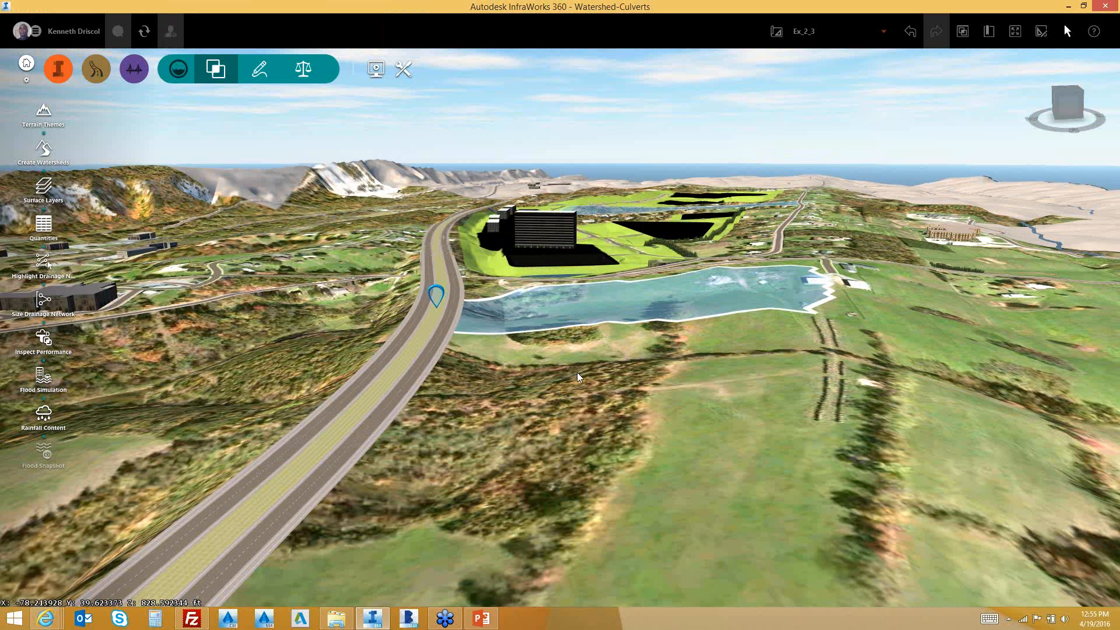
Put Road 2 into Edit mode and show its edit-mode context menu with drainage commands
{"action": "left_click", "coordinate": [394, 362]}
{"action": "right_click", "coordinate": [422, 350]}
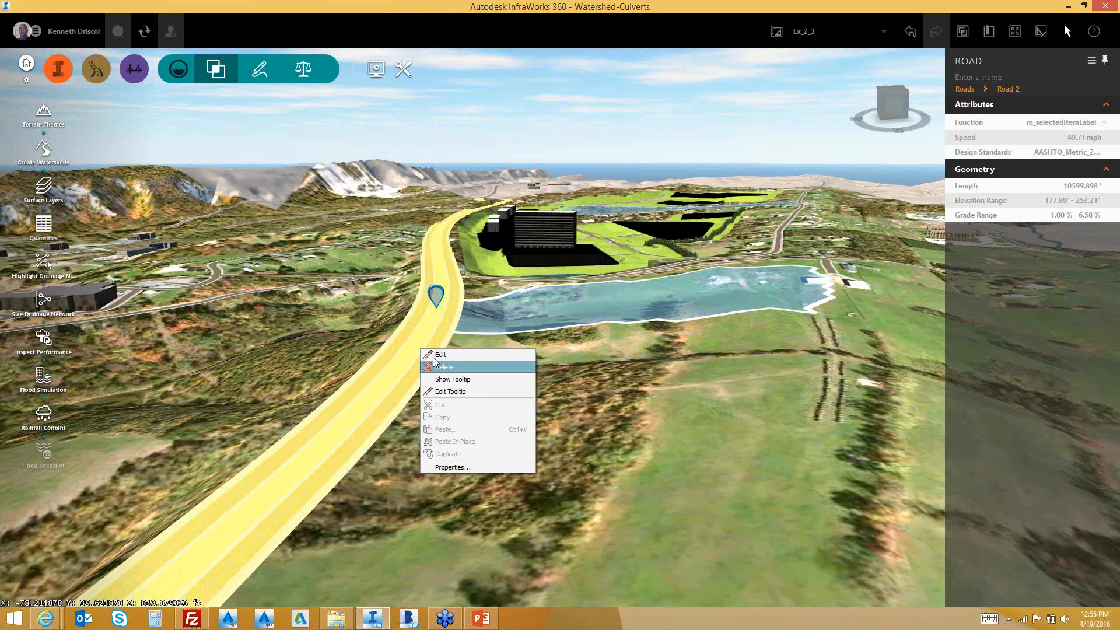
{"action": "left_click", "coordinate": [447, 356]}
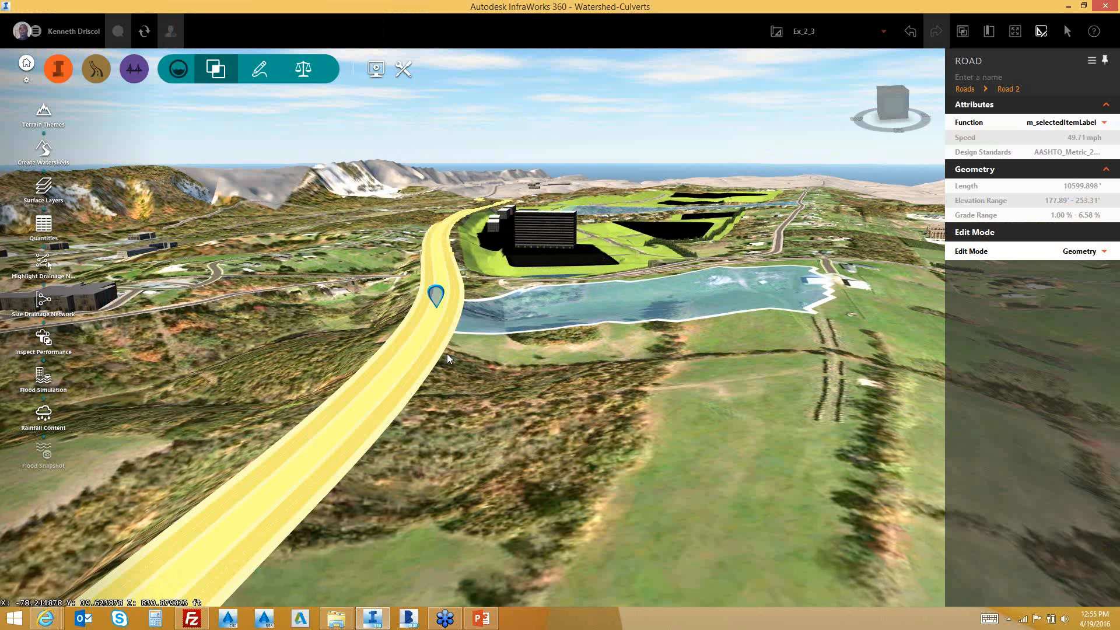
{"action": "right_click", "coordinate": [388, 395]}
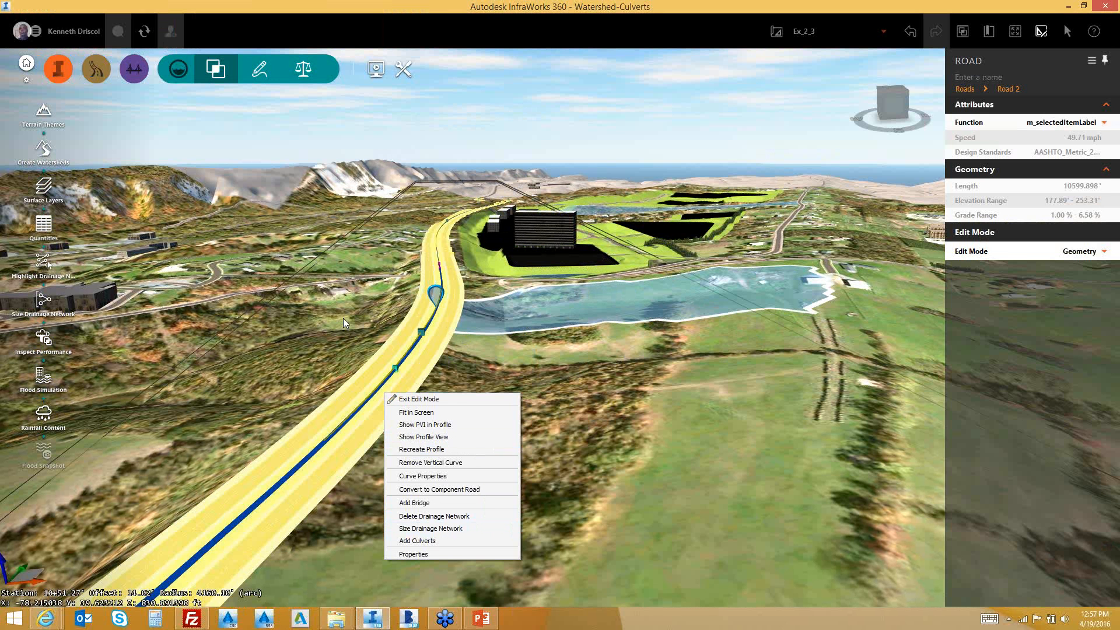
Leave road editing, orbit close to Culvert 3, check its 4.28° barrel skew, and close its properties
{"action": "scroll", "coordinate": [343, 317], "scroll_direction": "up", "scroll_amount": 1}
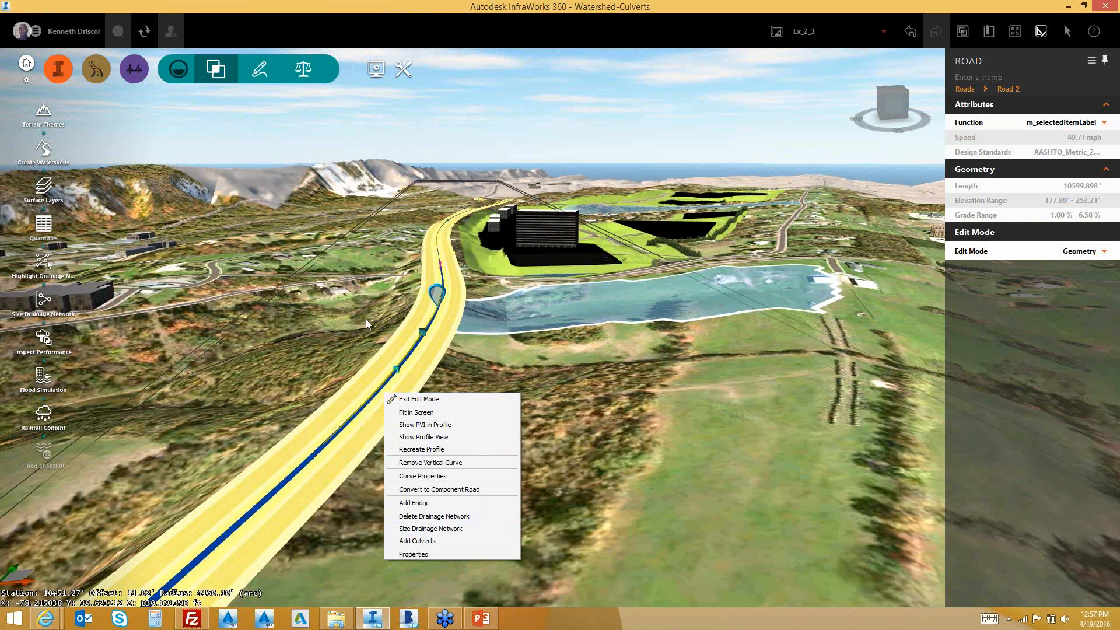
{"action": "scroll", "coordinate": [373, 315], "scroll_direction": "up", "scroll_amount": 2}
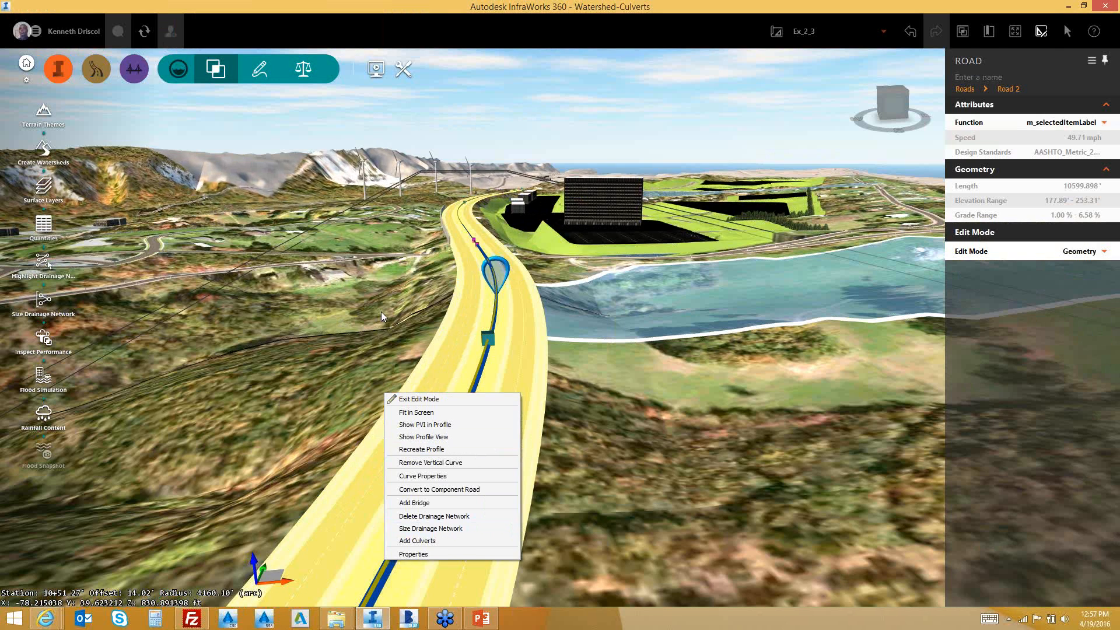
{"action": "key", "text": "Escape"}
{"action": "left_click_drag", "start_coordinate": [382, 312], "coordinate": [888, 247]}
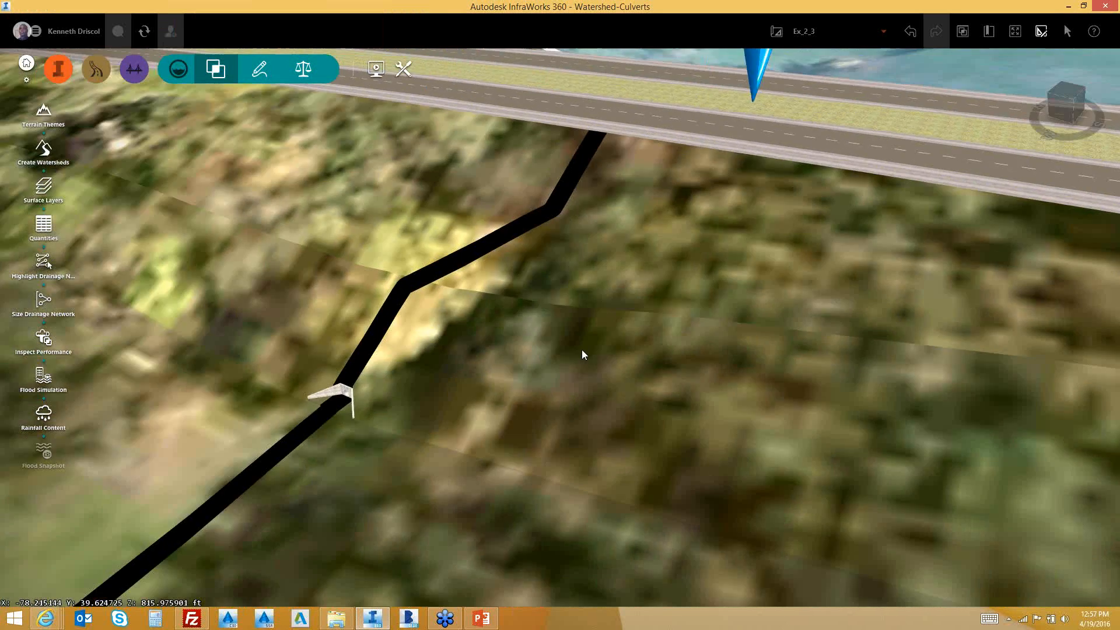
{"action": "left_click", "coordinate": [342, 395]}
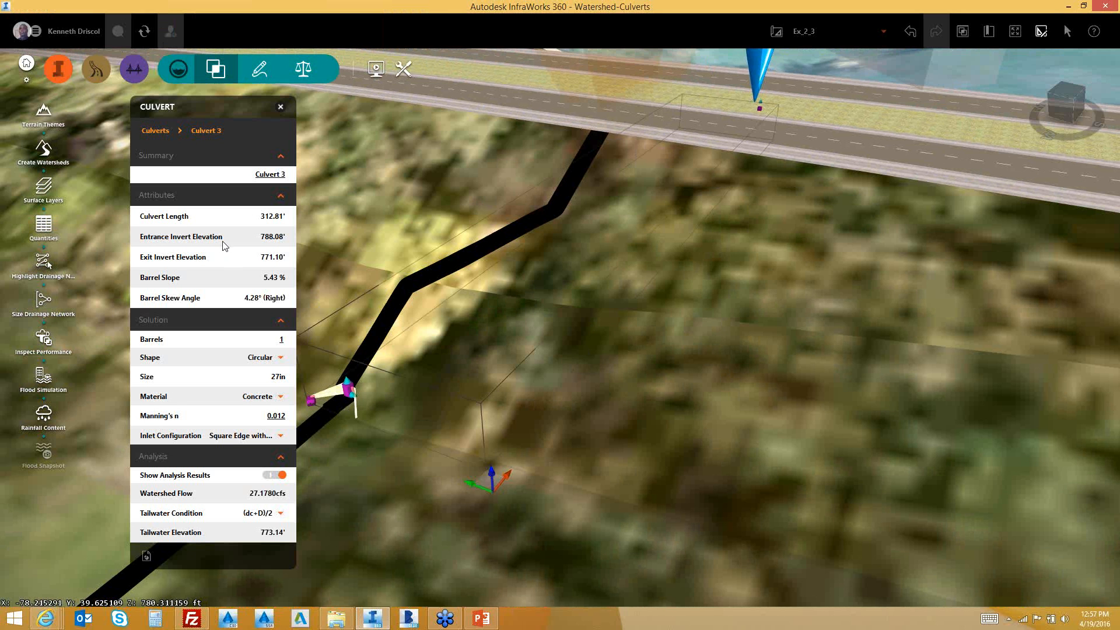
{"action": "left_click", "coordinate": [281, 107]}
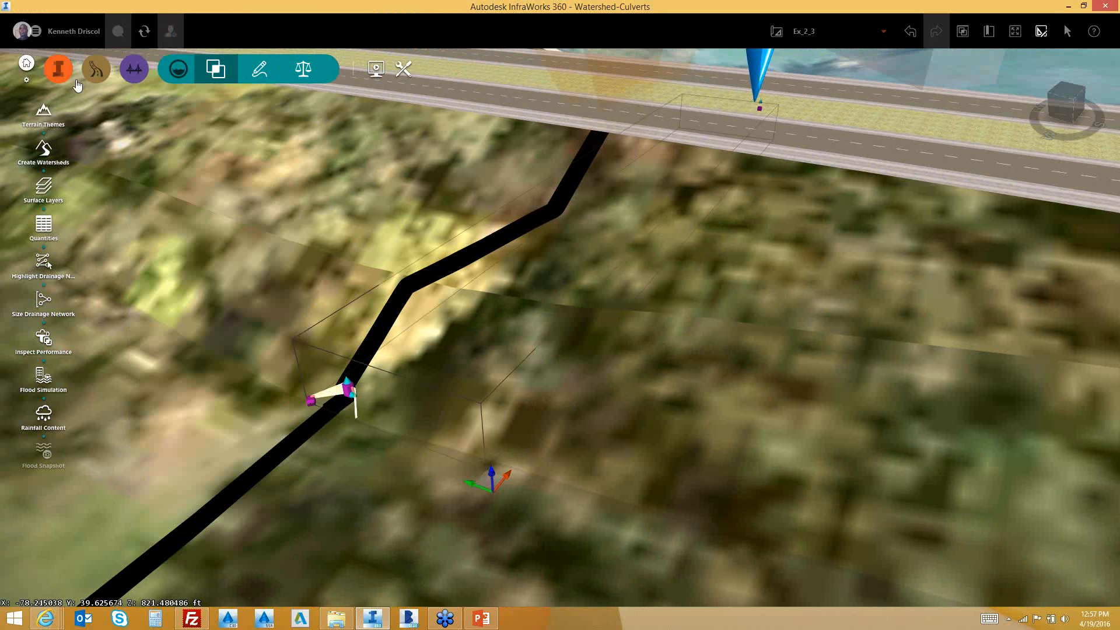
Leave the Watershed-Culverts model and return to the My Models start page
{"action": "left_click", "coordinate": [26, 63]}
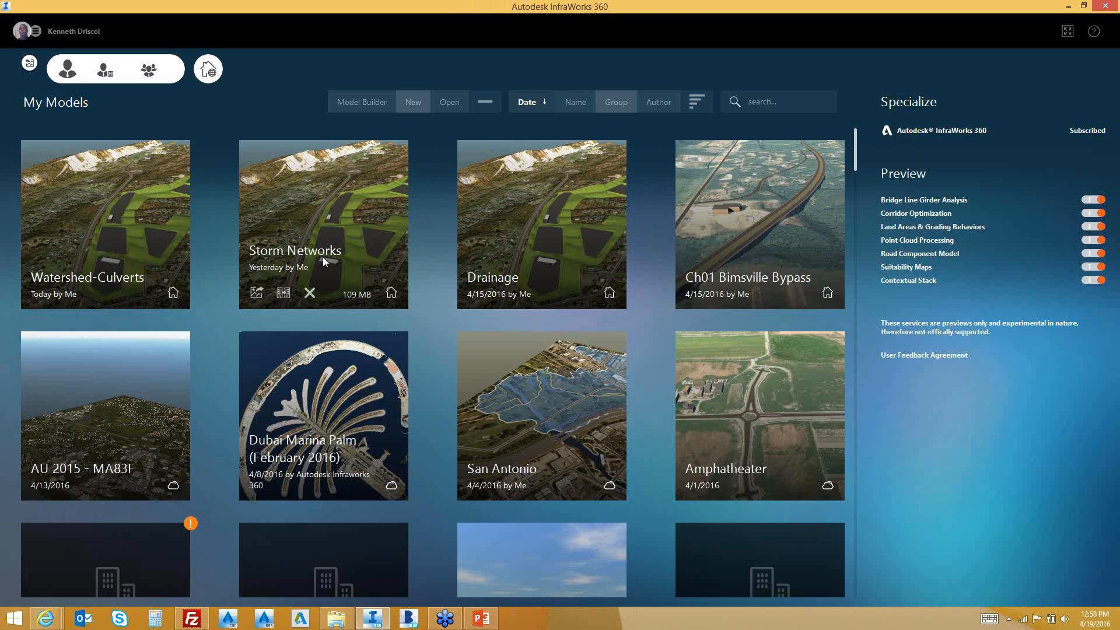
Open the Storm Networks model and list its bookmarks, such as Road Watersheds and Point Watershed
{"action": "left_click", "coordinate": [321, 257]}
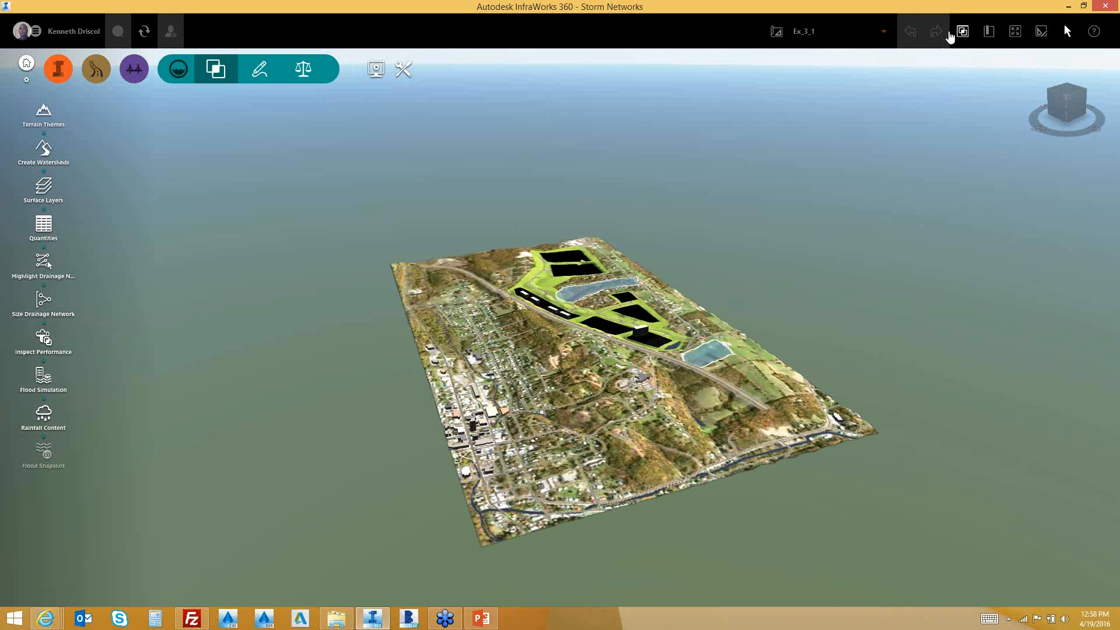
{"action": "left_click", "coordinate": [987, 32]}
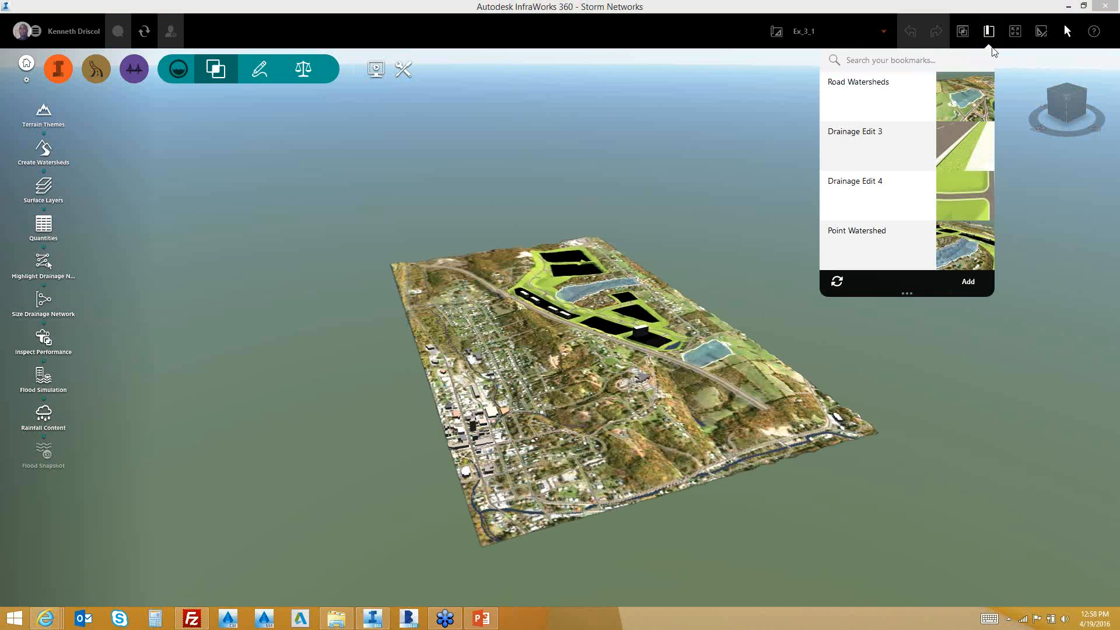
Jump to the Pavement Drainage bookmark showing the road intersection terrain
{"action": "scroll", "coordinate": [986, 115], "scroll_direction": "down", "scroll_amount": 1}
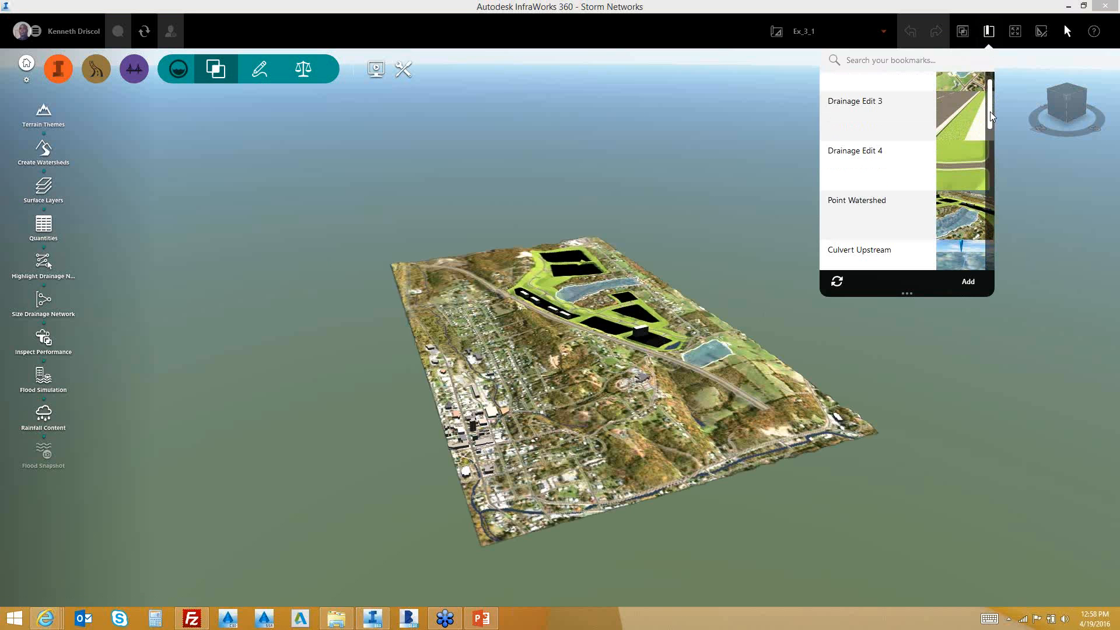
{"action": "scroll", "coordinate": [990, 116], "scroll_direction": "down", "scroll_amount": 4}
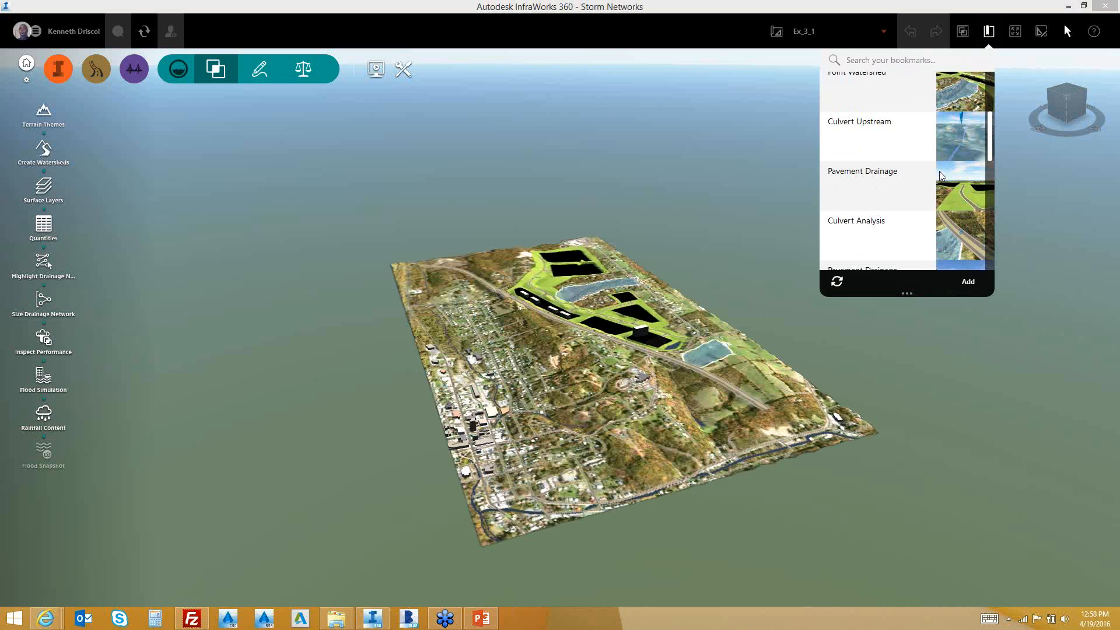
{"action": "left_click", "coordinate": [915, 193]}
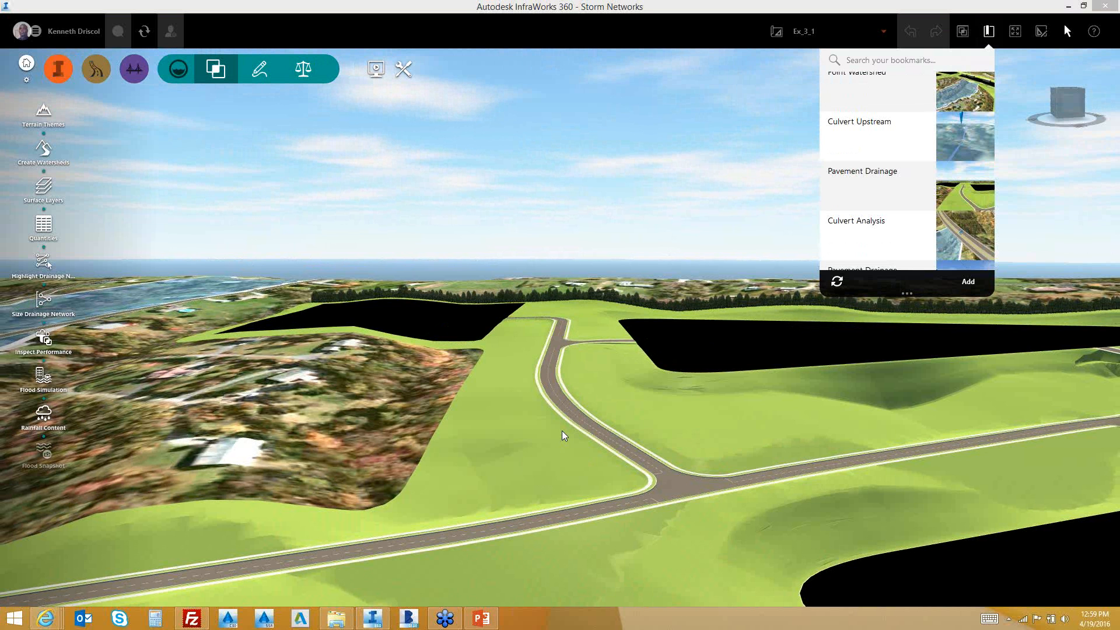
Select the curved Road 8 and try undocking and redocking its properties panel
{"action": "left_click", "coordinate": [564, 436]}
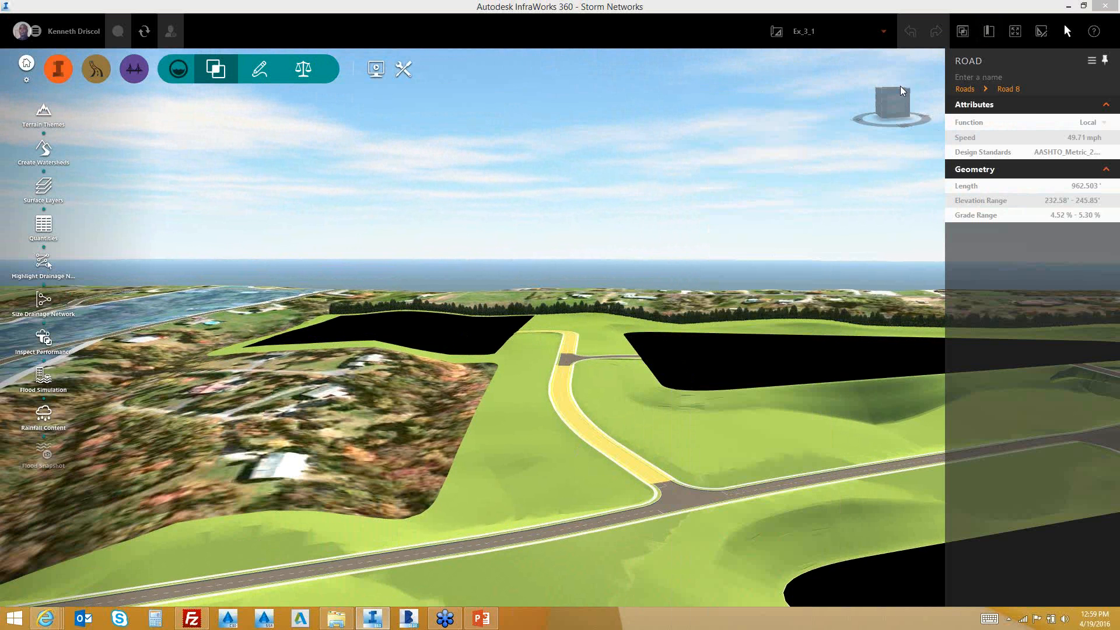
{"action": "left_click", "coordinate": [1091, 60]}
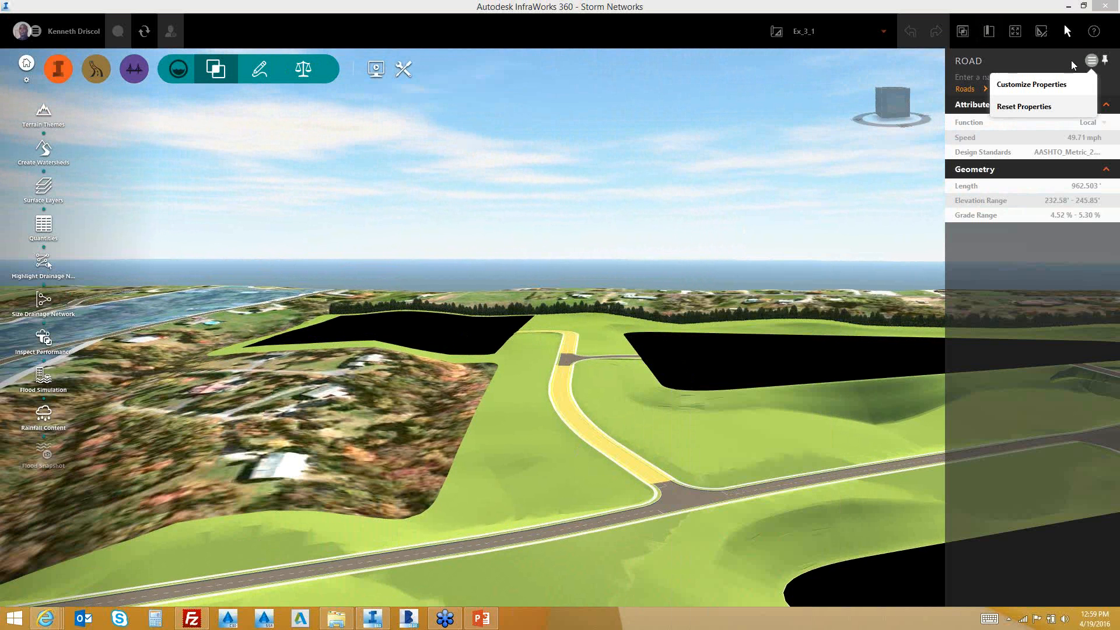
{"action": "left_click", "coordinate": [1018, 61]}
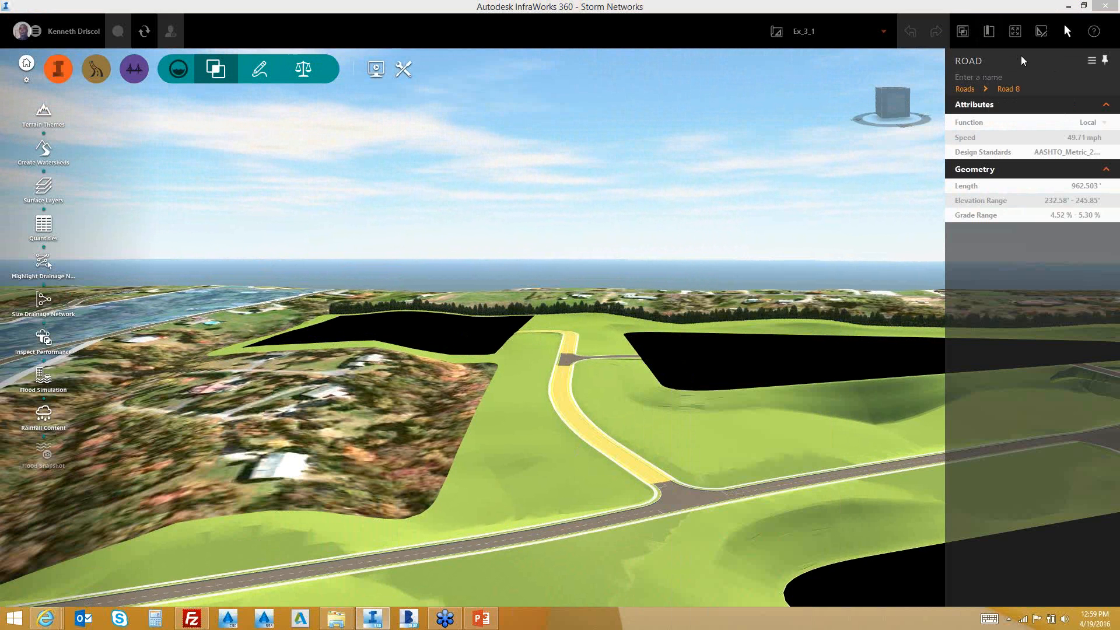
{"action": "left_click_drag", "start_coordinate": [1021, 60], "coordinate": [979, 173]}
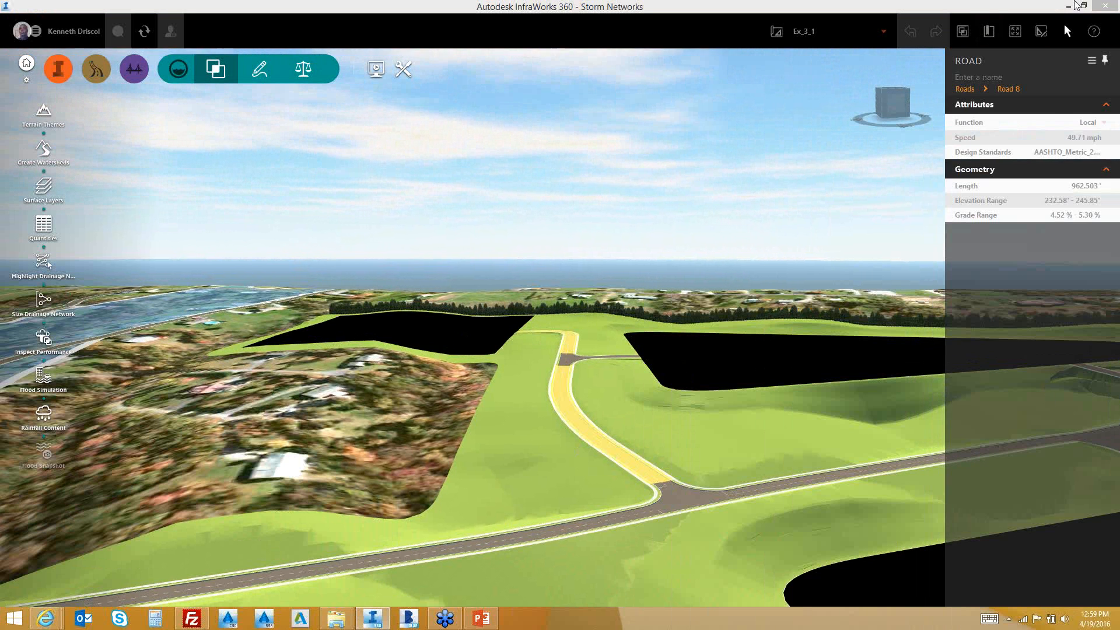
{"action": "left_click_drag", "start_coordinate": [1044, 64], "coordinate": [391, 286]}
{"action": "double_click", "coordinate": [391, 286]}
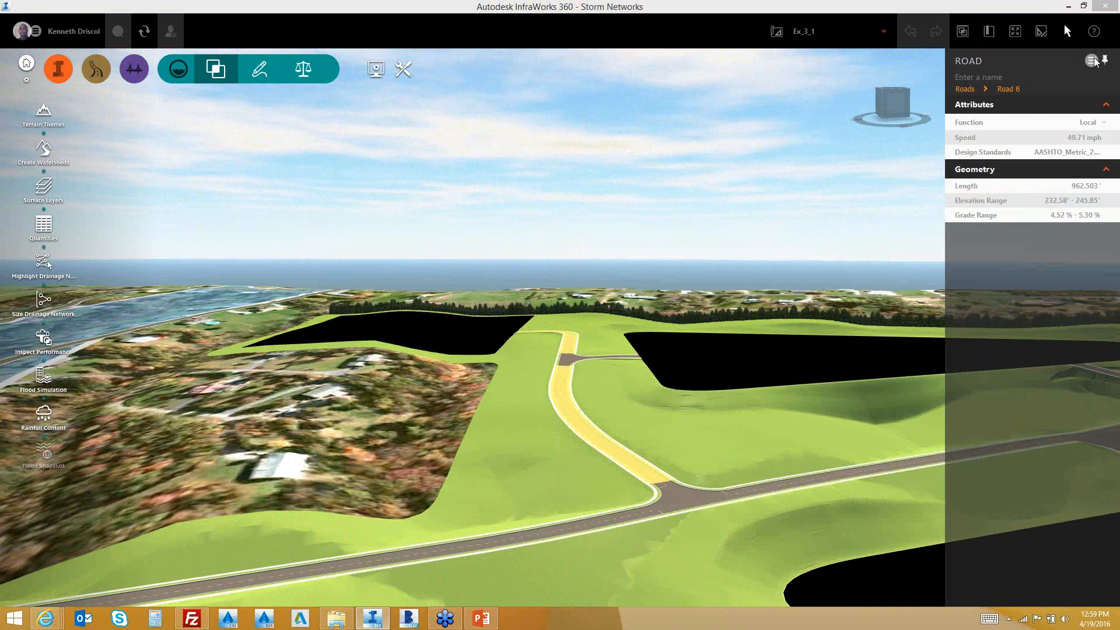
Reposition the Road 8 properties panel and zoom in toward the road
{"action": "left_click", "coordinate": [1091, 60]}
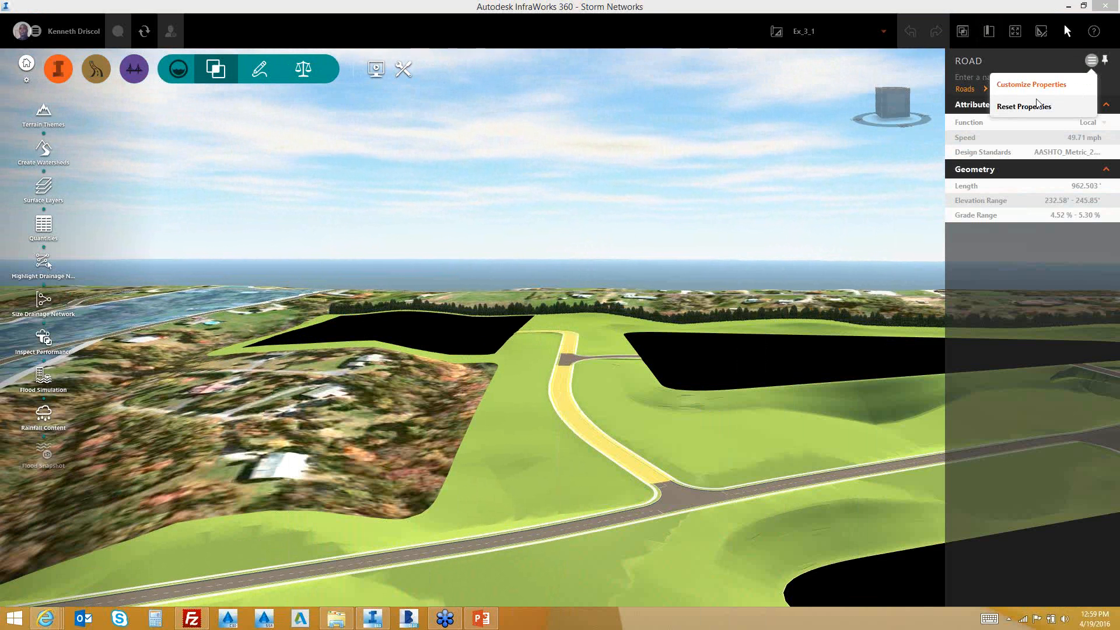
{"action": "left_click", "coordinate": [1061, 67]}
{"action": "left_click_drag", "start_coordinate": [1061, 67], "coordinate": [1015, 120]}
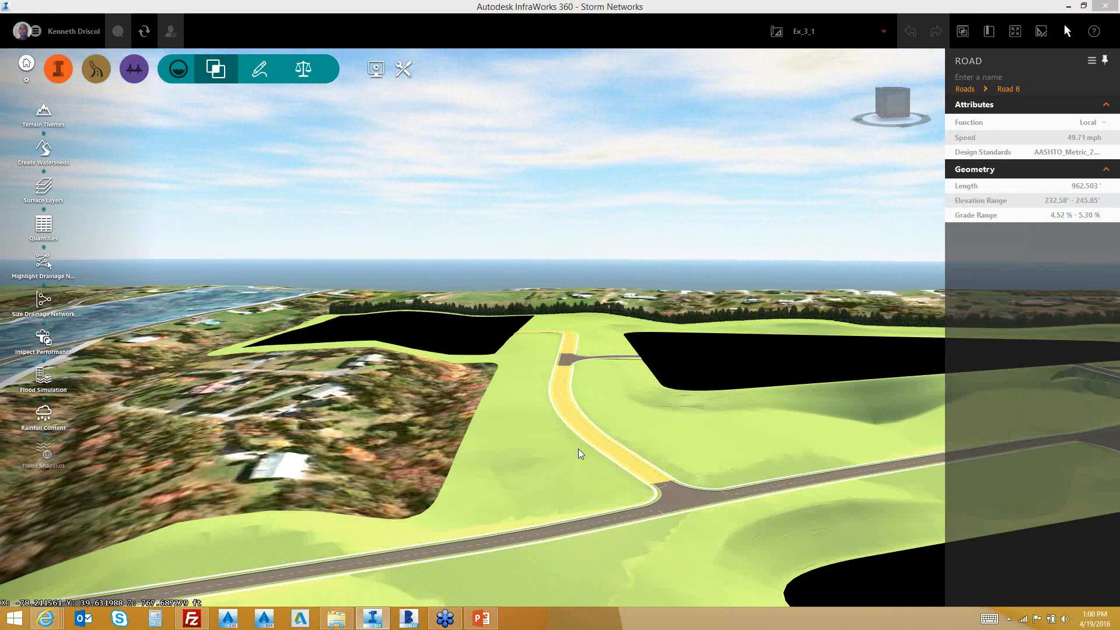
{"action": "scroll", "coordinate": [579, 450], "scroll_direction": "up", "scroll_amount": 3}
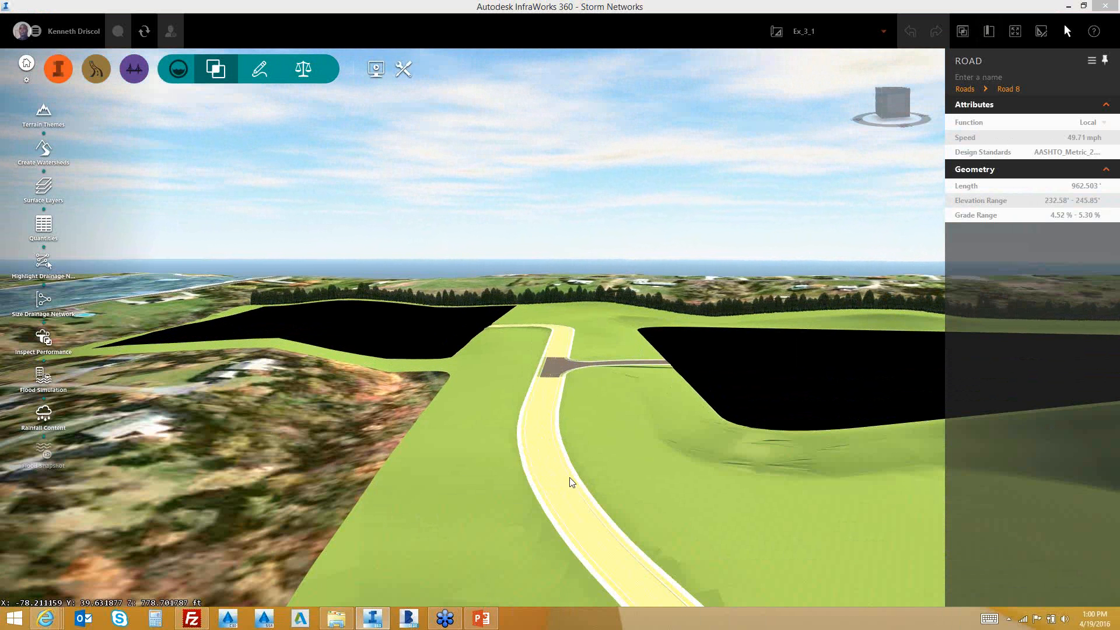
Put Road 8 into edit mode and open Add Drainage Network for Design Road 8 (962.50')
{"action": "right_click", "coordinate": [572, 482]}
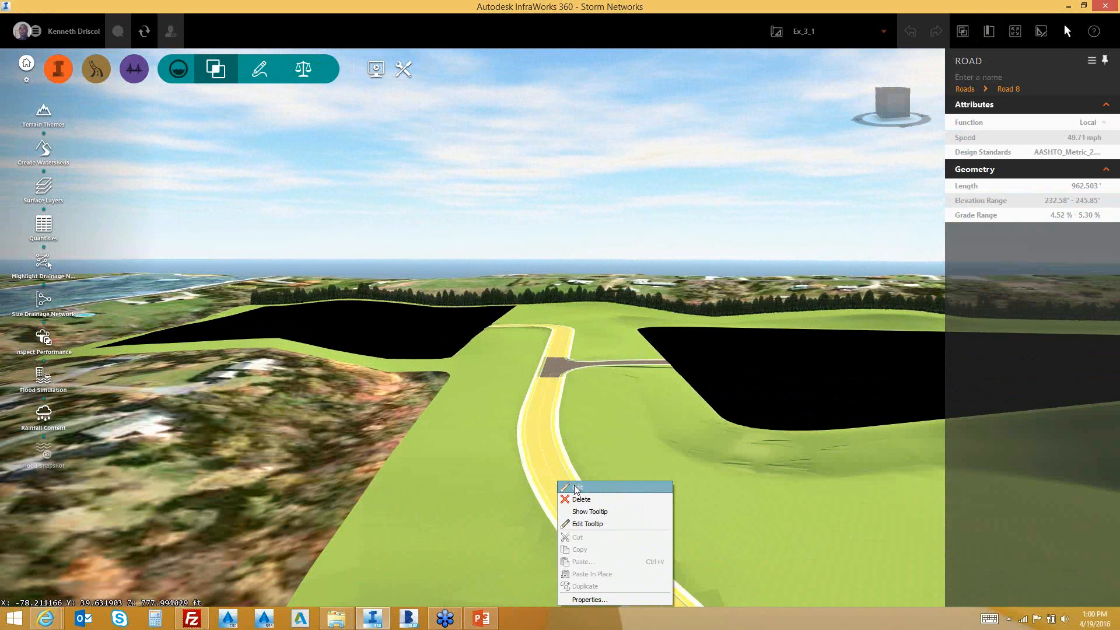
{"action": "left_click", "coordinate": [576, 488]}
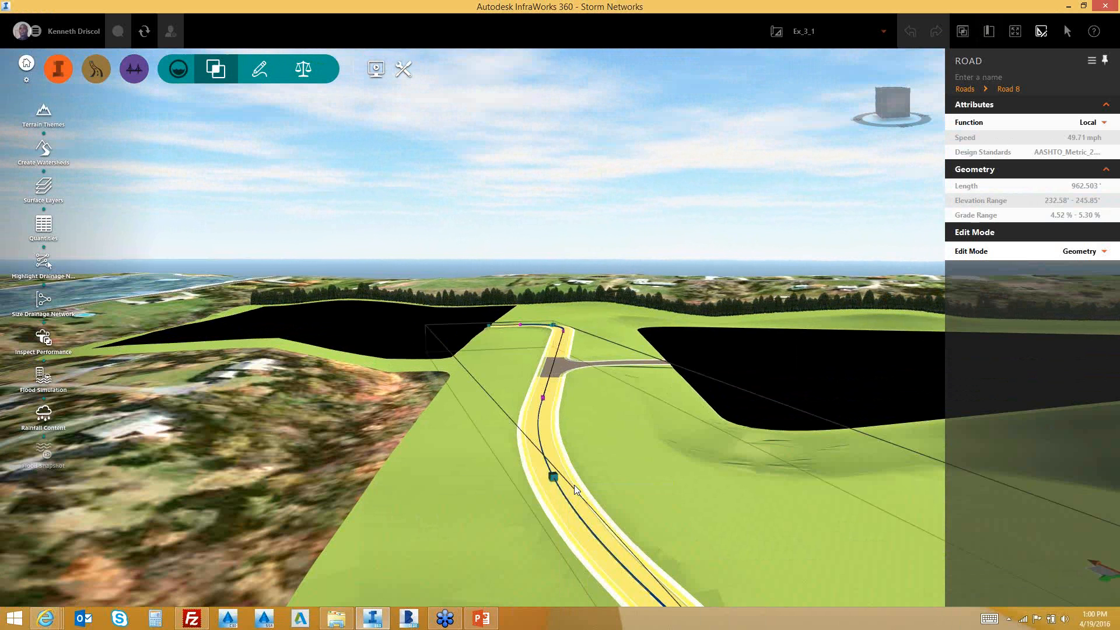
{"action": "right_click", "coordinate": [558, 459]}
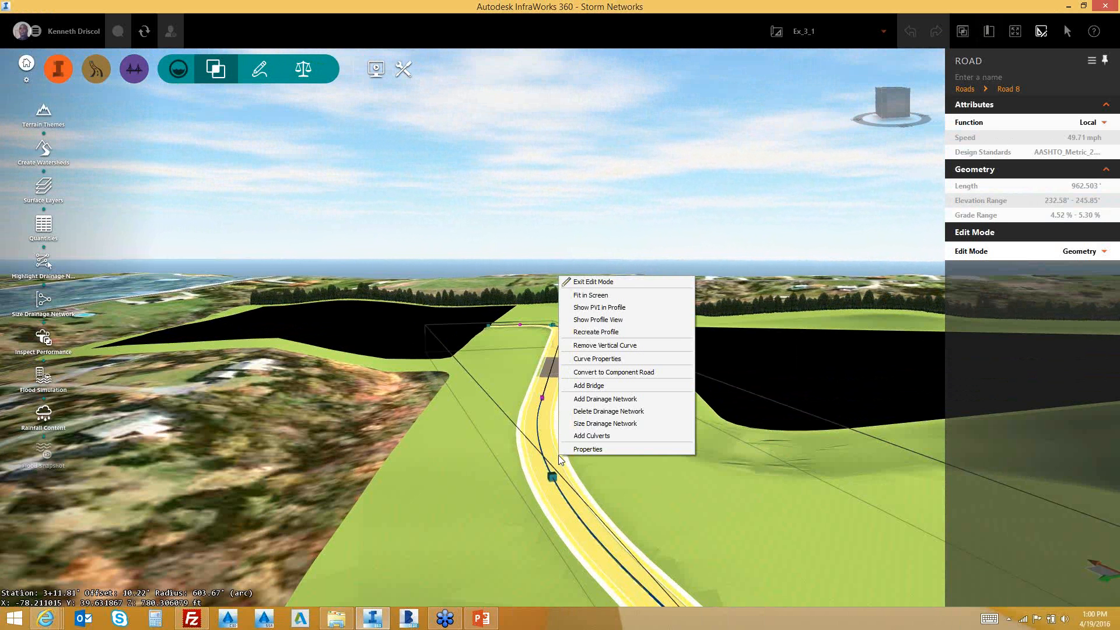
{"action": "left_click", "coordinate": [609, 403]}
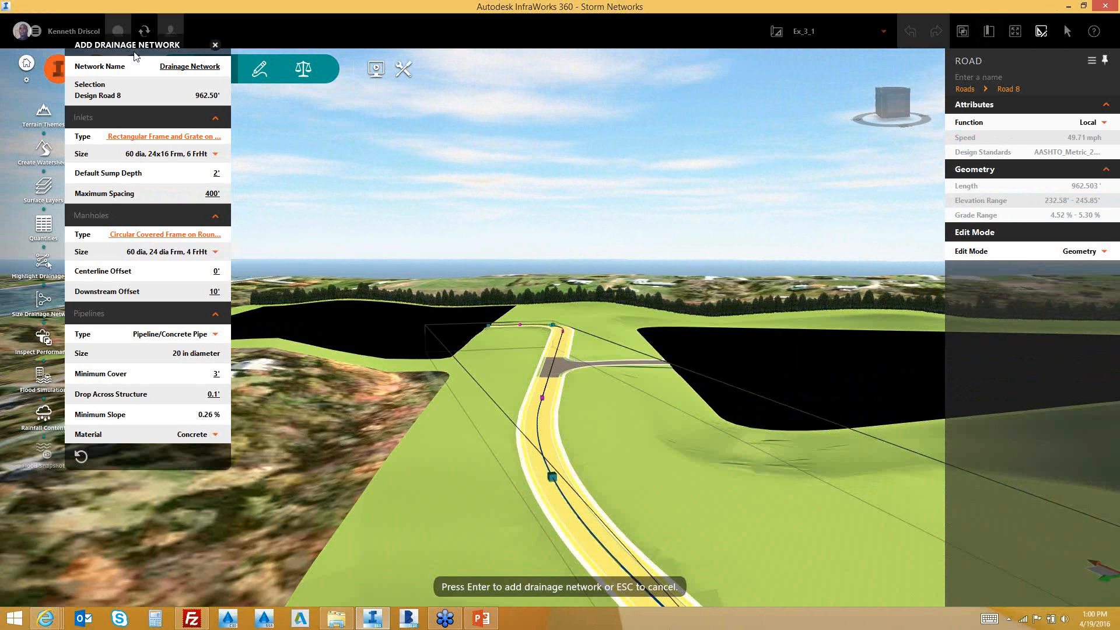
Generate the drainage network along Road 8 with default inlets, manholes and 20 in Concrete pipes
{"action": "left_click_drag", "start_coordinate": [80, 46], "coordinate": [126, 118]}
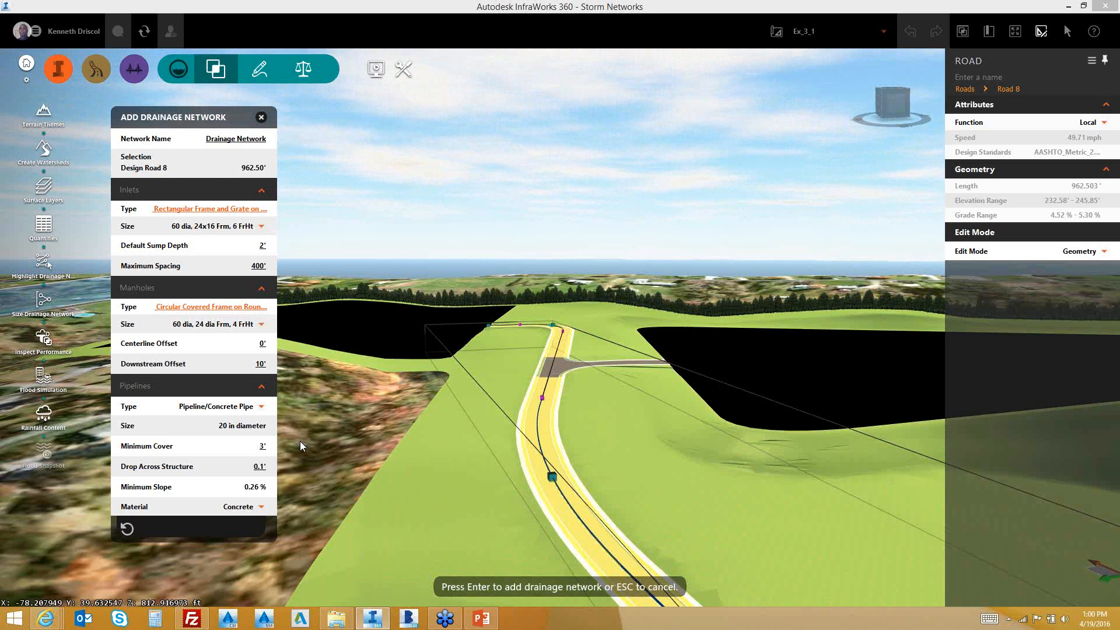
{"action": "left_click", "coordinate": [262, 507]}
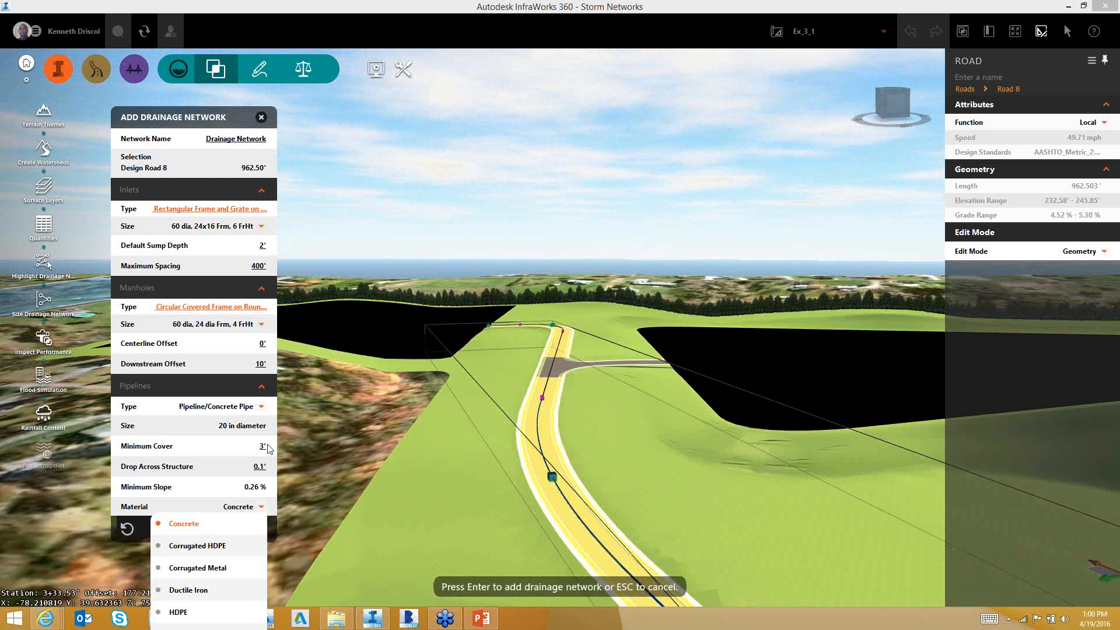
{"action": "left_click", "coordinate": [218, 117]}
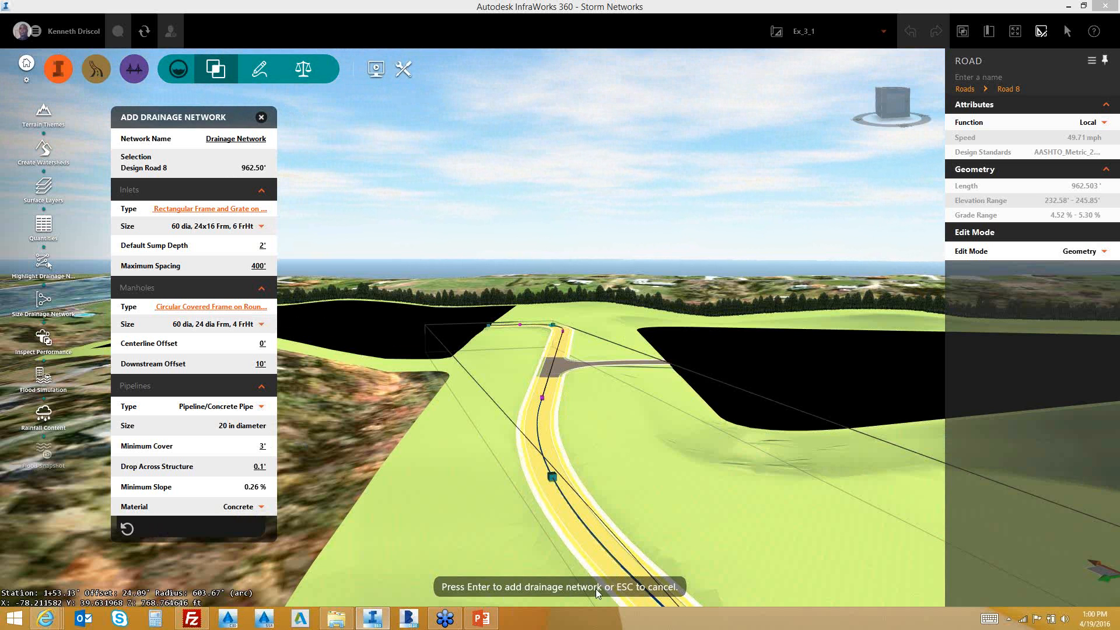
{"action": "key", "text": "Return"}
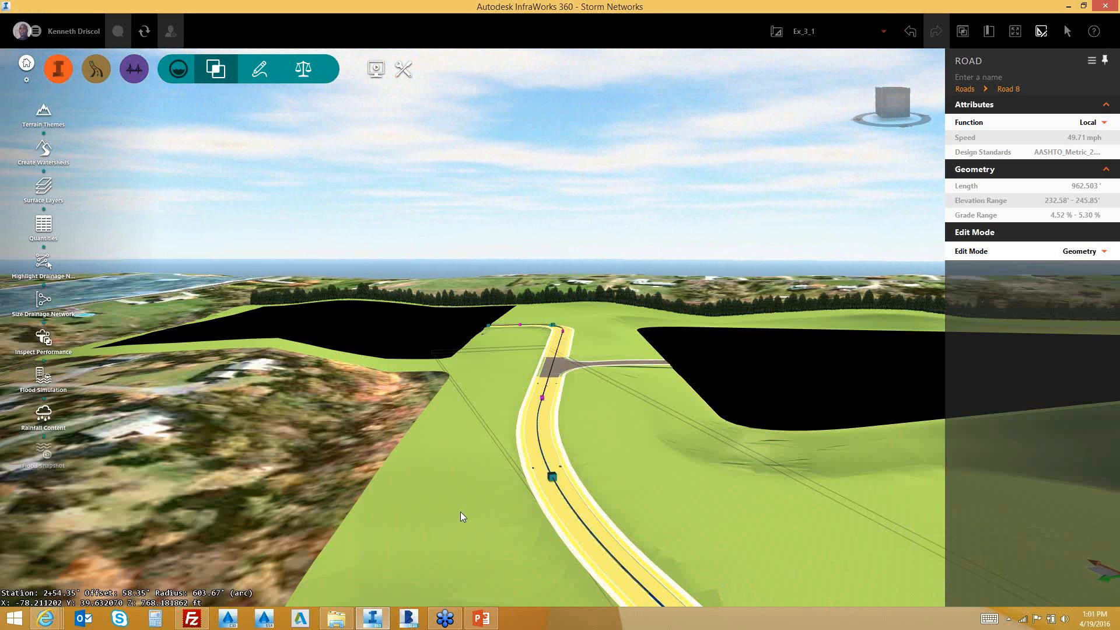
Zoom through the ground at the junction and orbit to view the manholes and pipes from below
{"action": "left_click", "coordinate": [586, 419]}
{"action": "scroll", "coordinate": [555, 432], "scroll_direction": "up", "scroll_amount": 3}
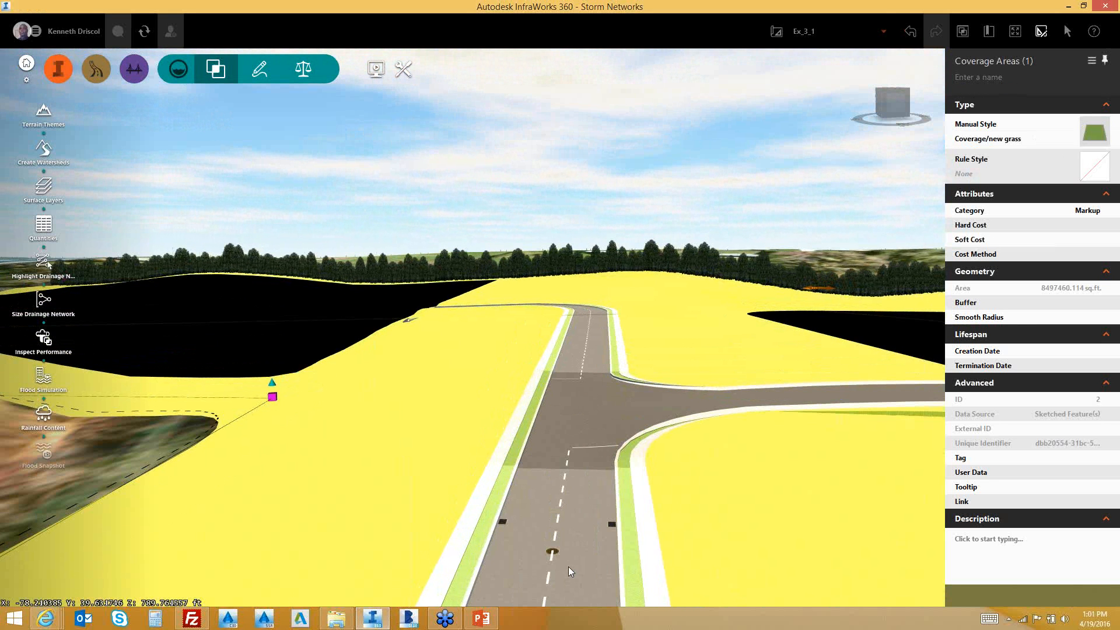
{"action": "scroll", "coordinate": [568, 566], "scroll_direction": "up", "scroll_amount": 2}
{"action": "scroll", "coordinate": [589, 567], "scroll_direction": "up", "scroll_amount": 3}
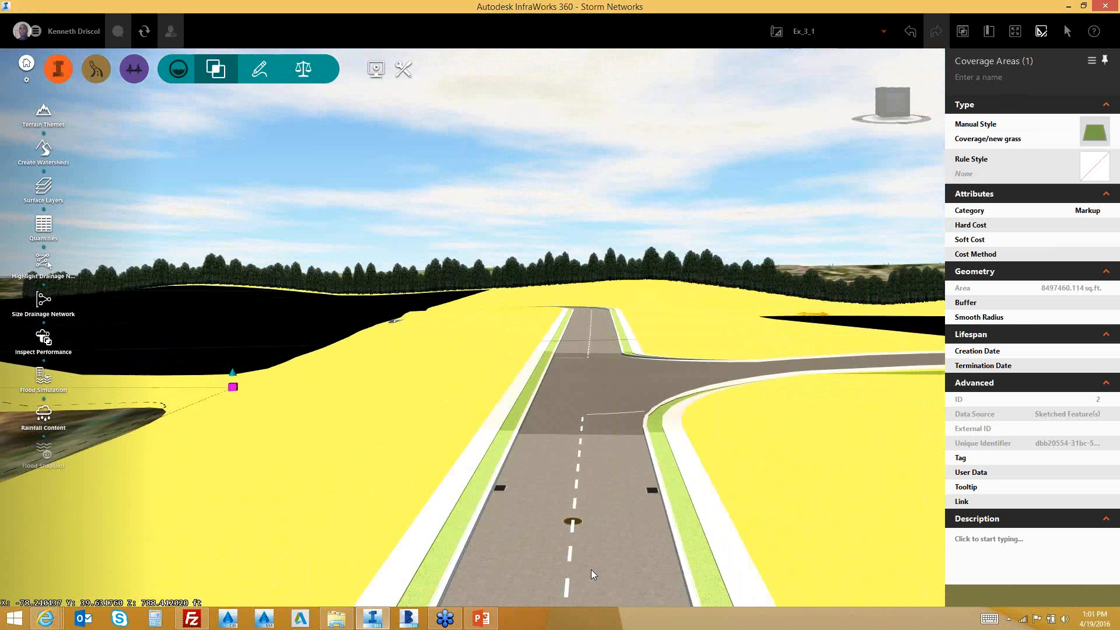
{"action": "scroll", "coordinate": [553, 546], "scroll_direction": "down", "scroll_amount": 2}
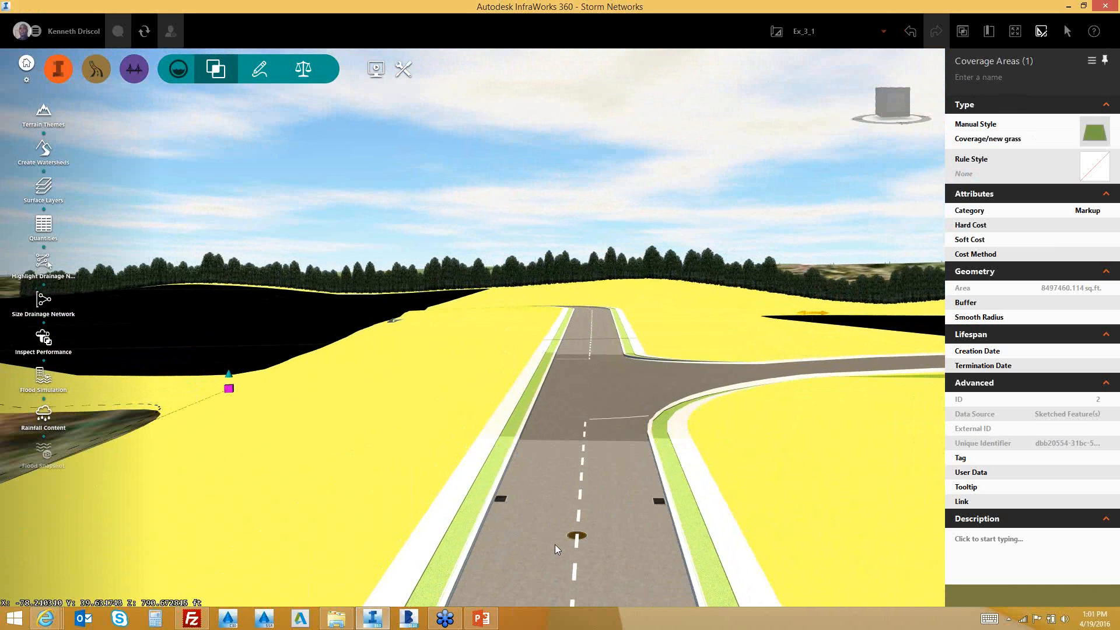
{"action": "scroll", "coordinate": [588, 516], "scroll_direction": "up", "scroll_amount": 3}
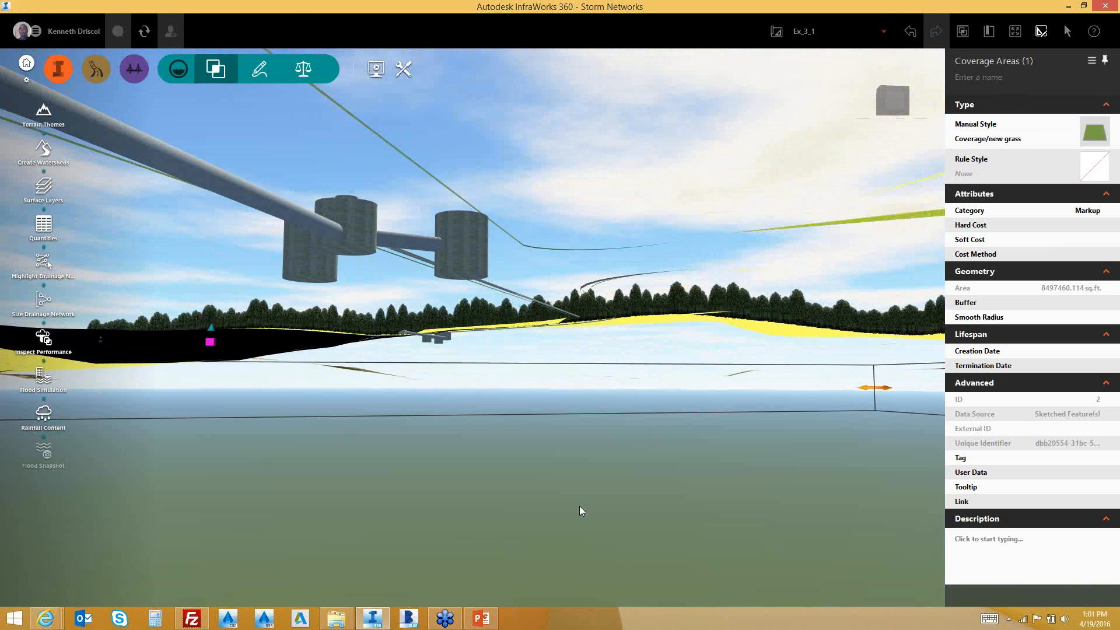
{"action": "scroll", "coordinate": [580, 509], "scroll_direction": "up", "scroll_amount": 2}
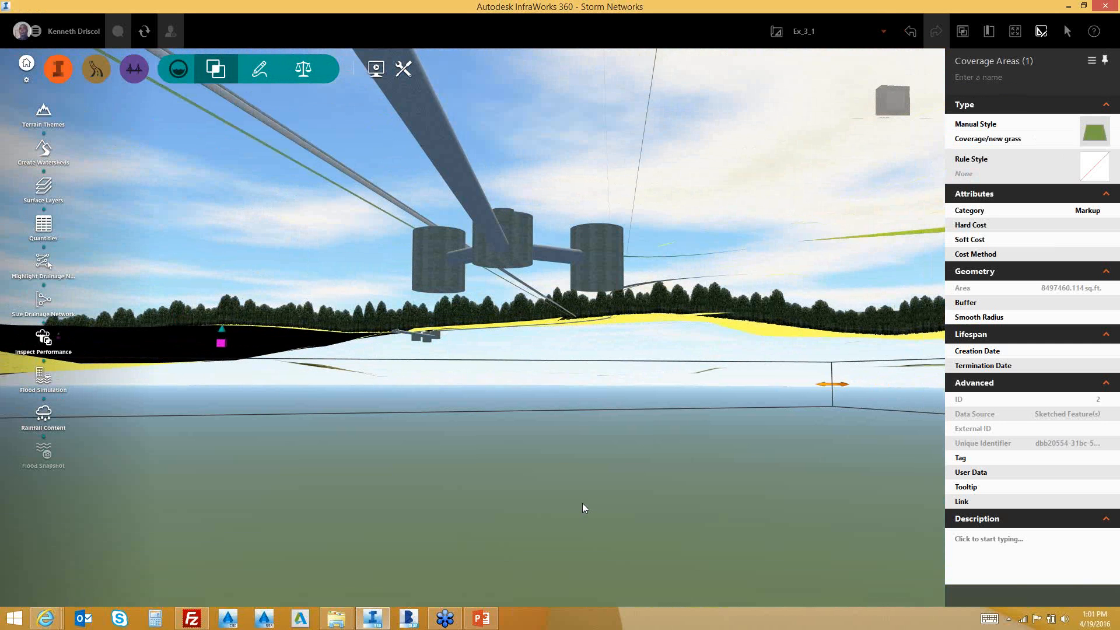
{"action": "scroll", "coordinate": [612, 344], "scroll_direction": "down", "scroll_amount": 3}
{"action": "left_click_drag", "start_coordinate": [635, 347], "coordinate": [610, 353]}
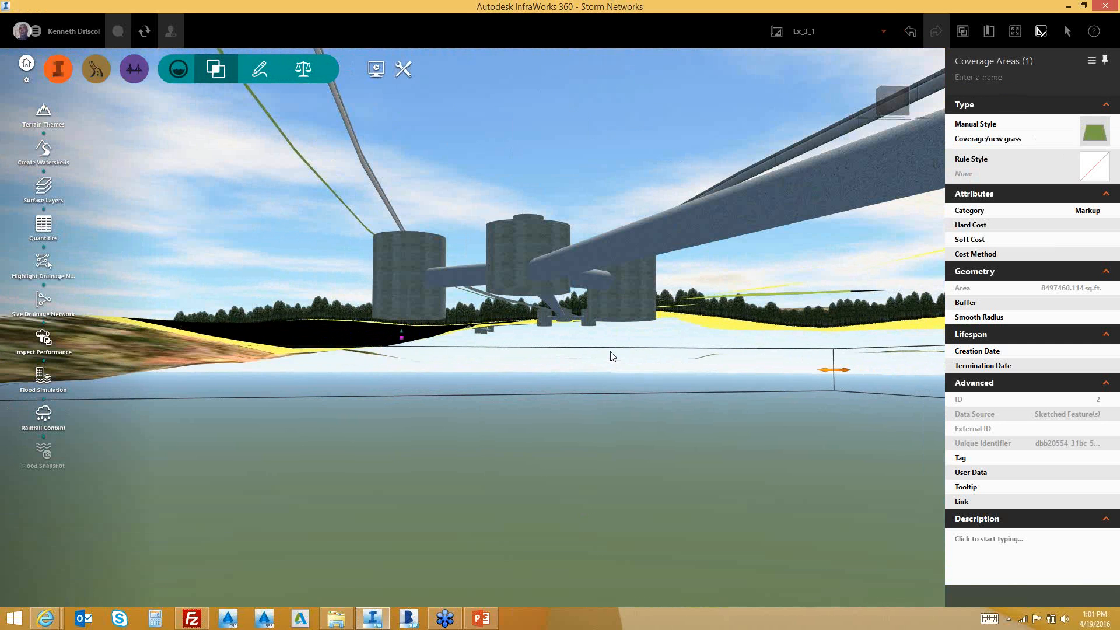
{"action": "scroll", "coordinate": [612, 356], "scroll_direction": "down", "scroll_amount": 5}
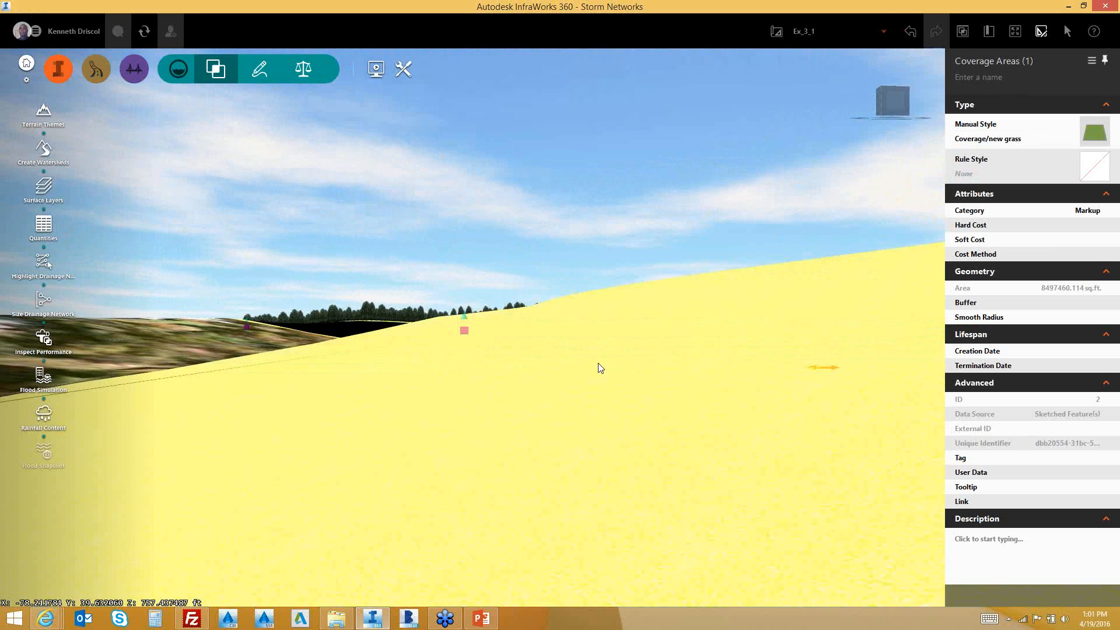
{"action": "scroll", "coordinate": [586, 392], "scroll_direction": "down", "scroll_amount": 4}
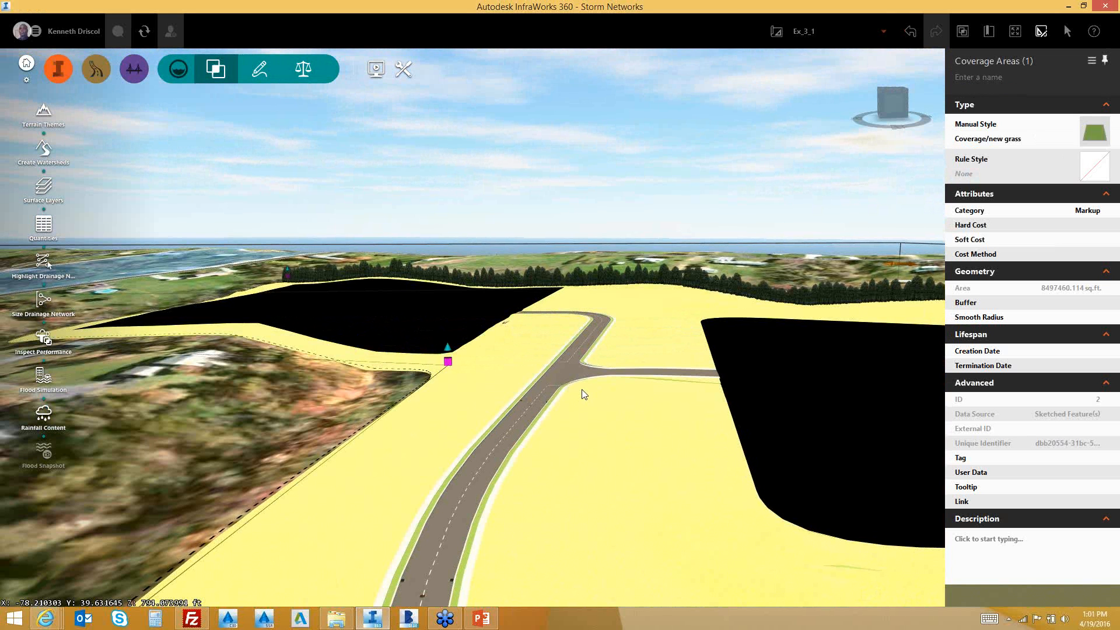
{"action": "left_click_drag", "start_coordinate": [517, 456], "coordinate": [528, 430]}
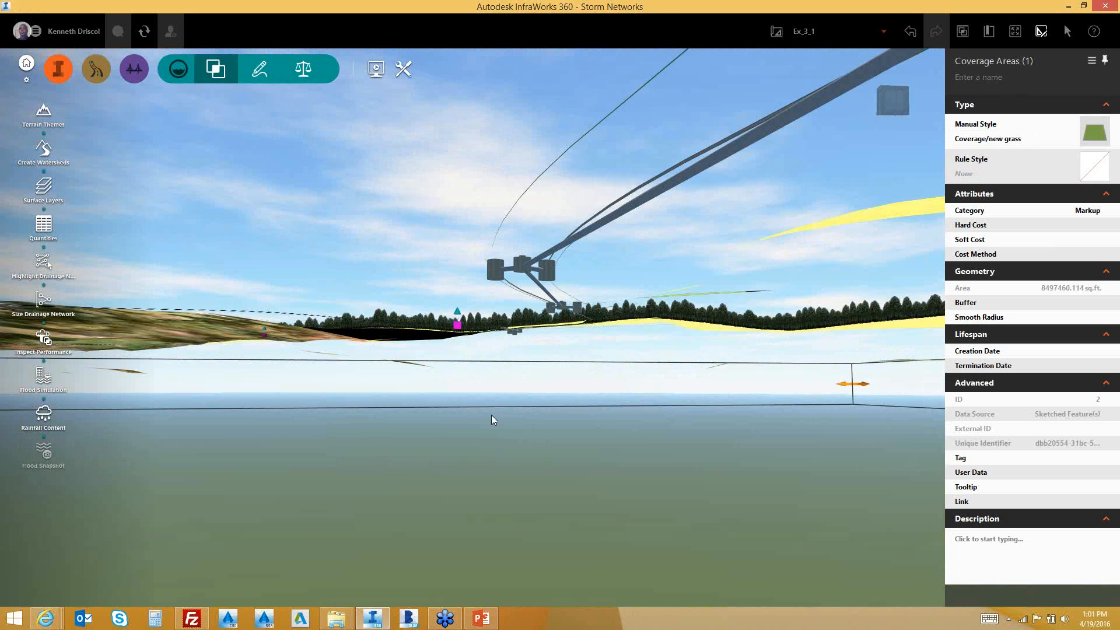
{"action": "scroll", "coordinate": [600, 193], "scroll_direction": "up", "scroll_amount": 3}
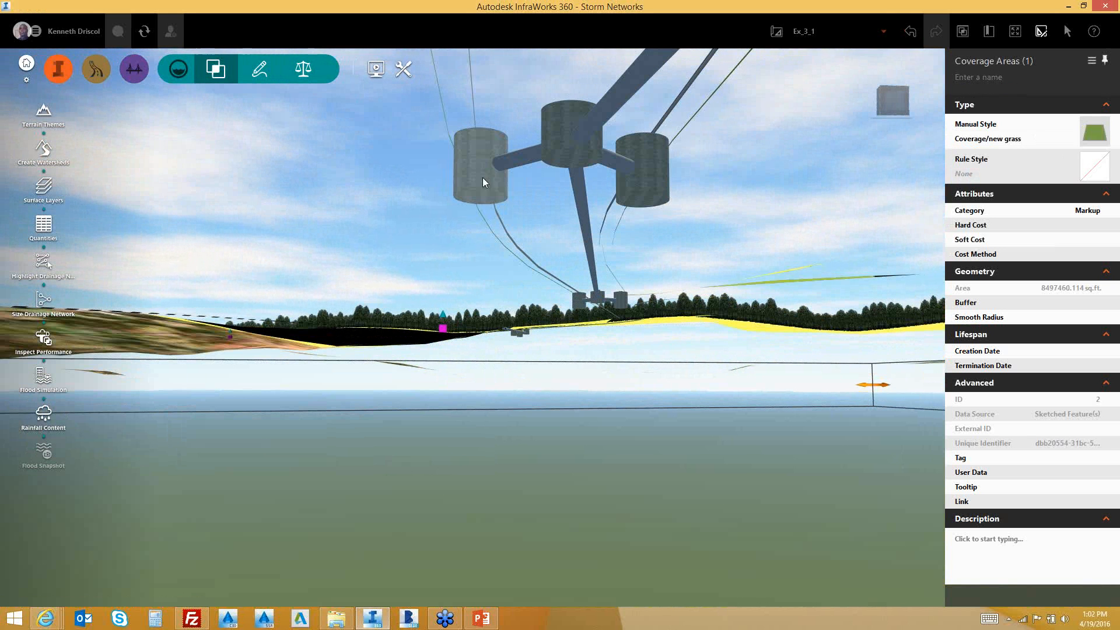
Show Inlet-5's properties beside its Select Component list of inlet types
{"action": "left_click", "coordinate": [469, 204]}
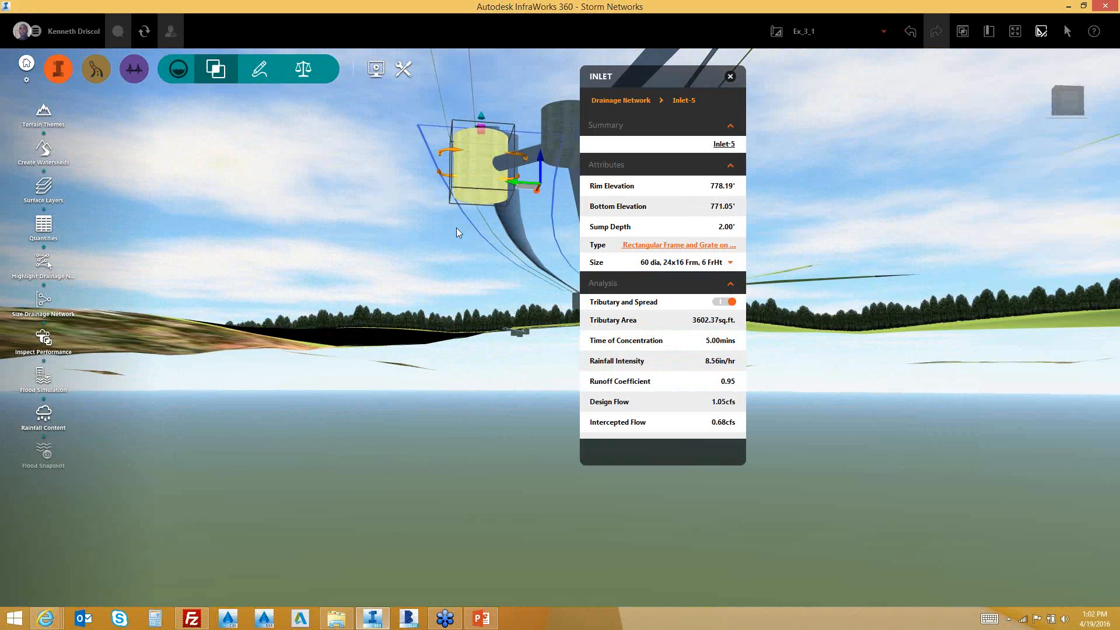
{"action": "left_click_drag", "start_coordinate": [654, 77], "coordinate": [209, 125]}
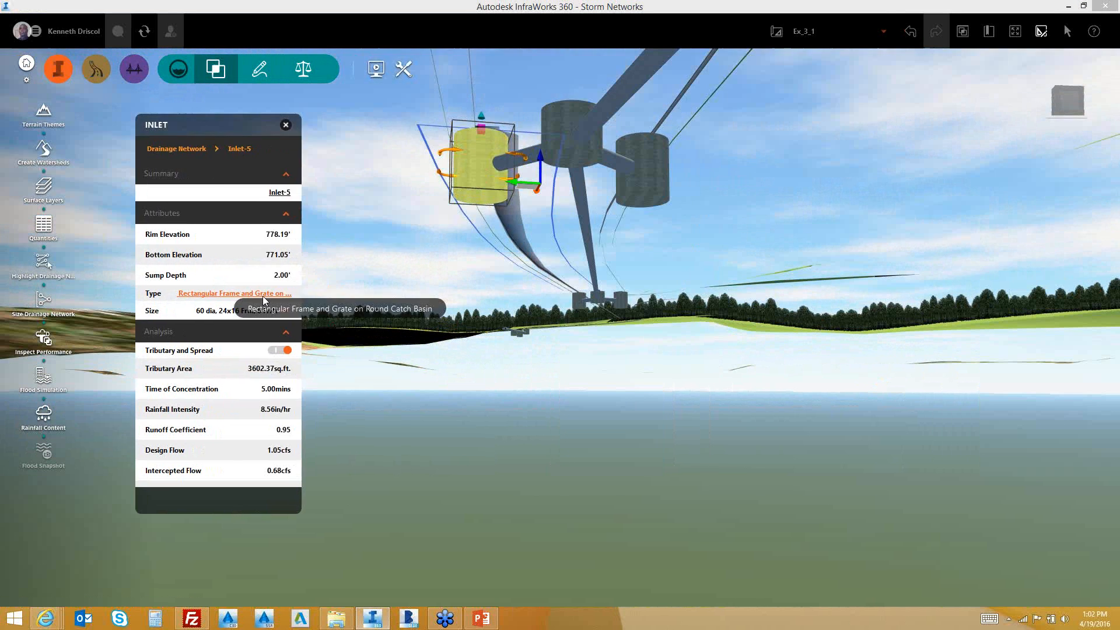
{"action": "left_click", "coordinate": [267, 296]}
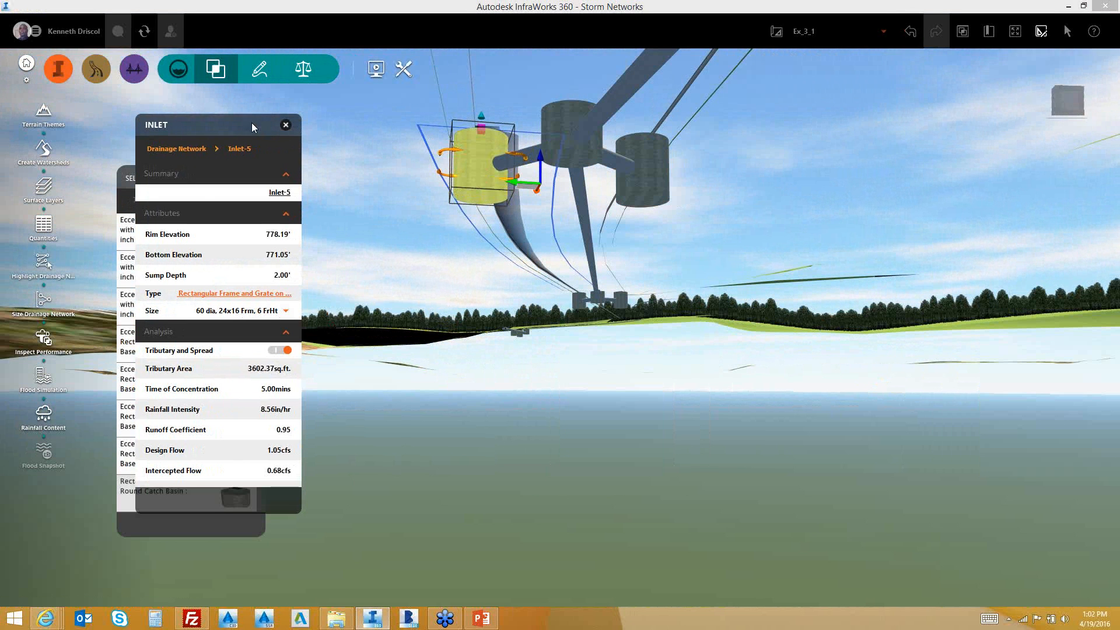
{"action": "left_click_drag", "start_coordinate": [251, 123], "coordinate": [411, 217]}
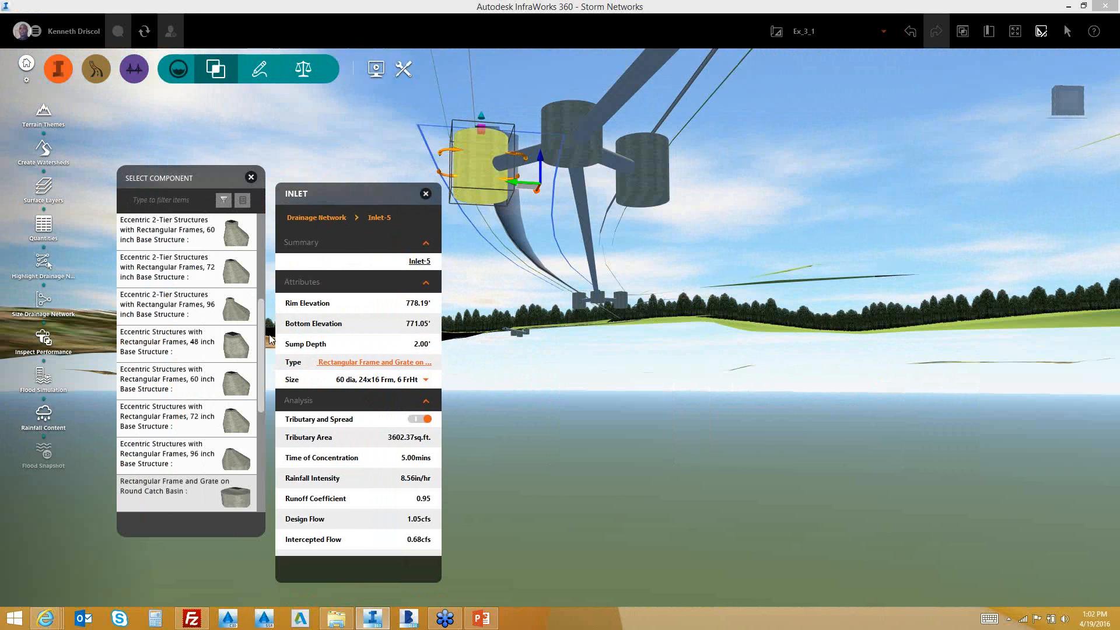
{"action": "left_click_drag", "start_coordinate": [261, 344], "coordinate": [267, 271]}
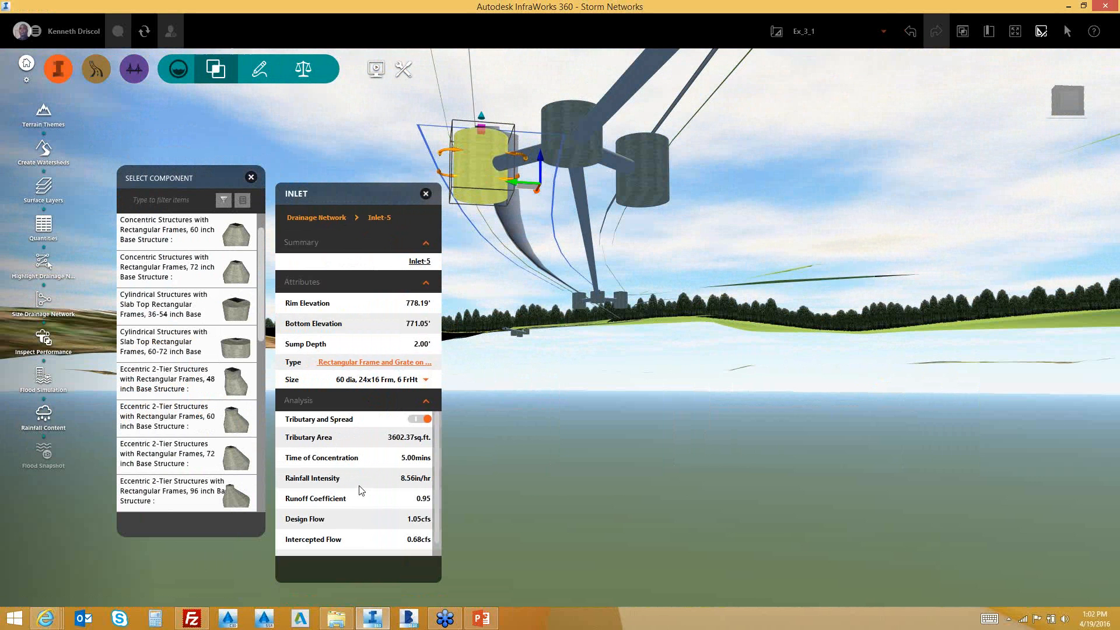
{"action": "left_click_drag", "start_coordinate": [516, 401], "coordinate": [623, 439]}
Check the road inlet's flow depth and spread, close the inlet panels, and lower the camera below ground
{"action": "left_click_drag", "start_coordinate": [629, 381], "coordinate": [642, 352]}
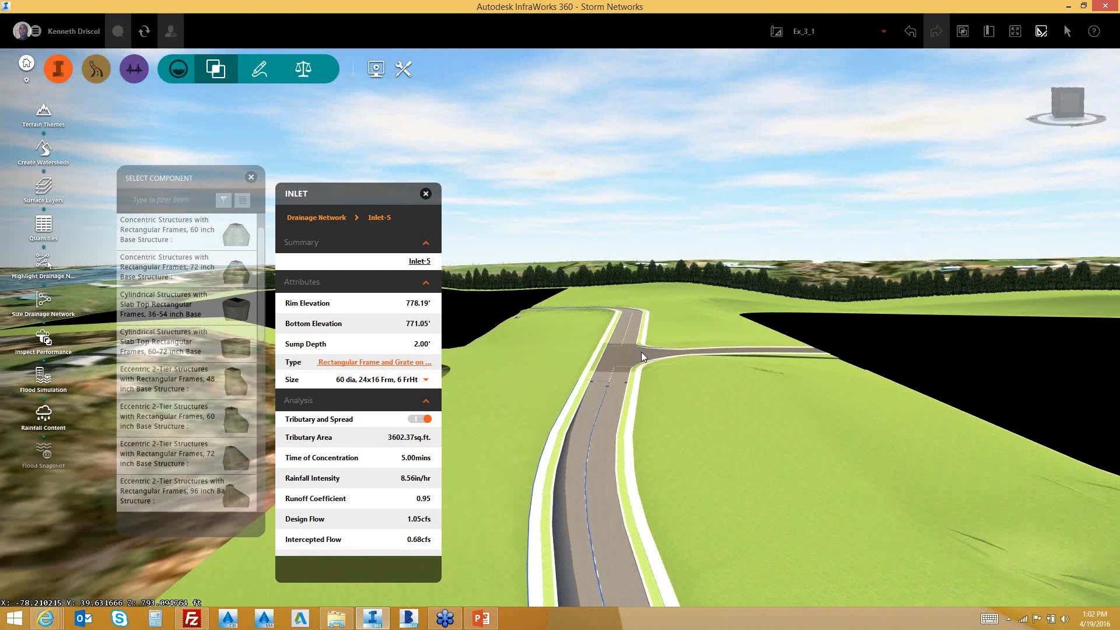
{"action": "left_click", "coordinate": [597, 551]}
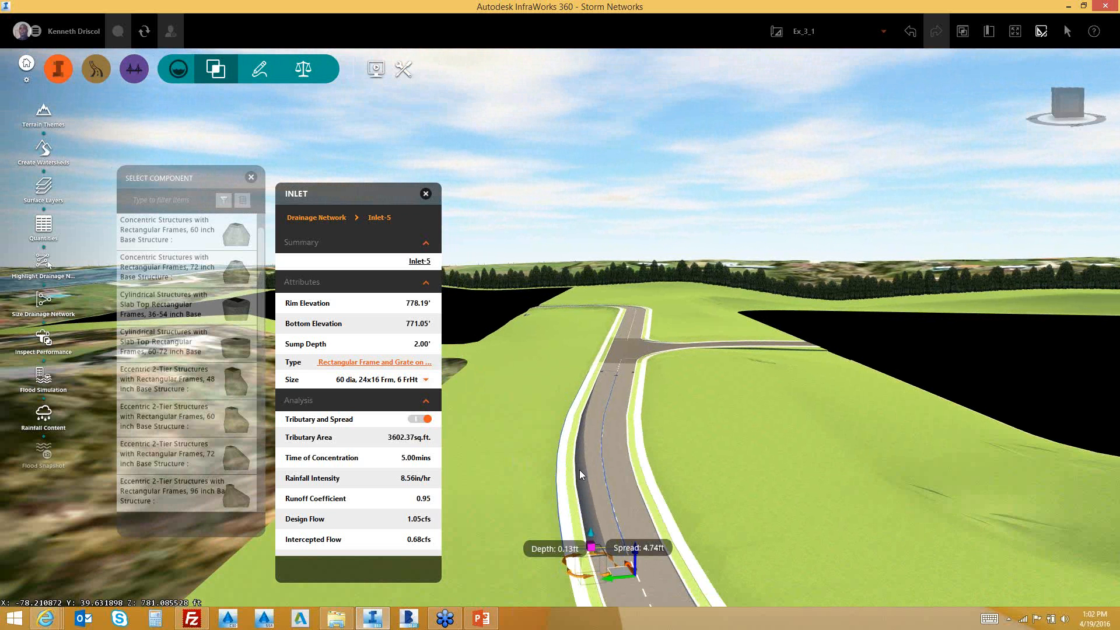
{"action": "left_click", "coordinate": [426, 193]}
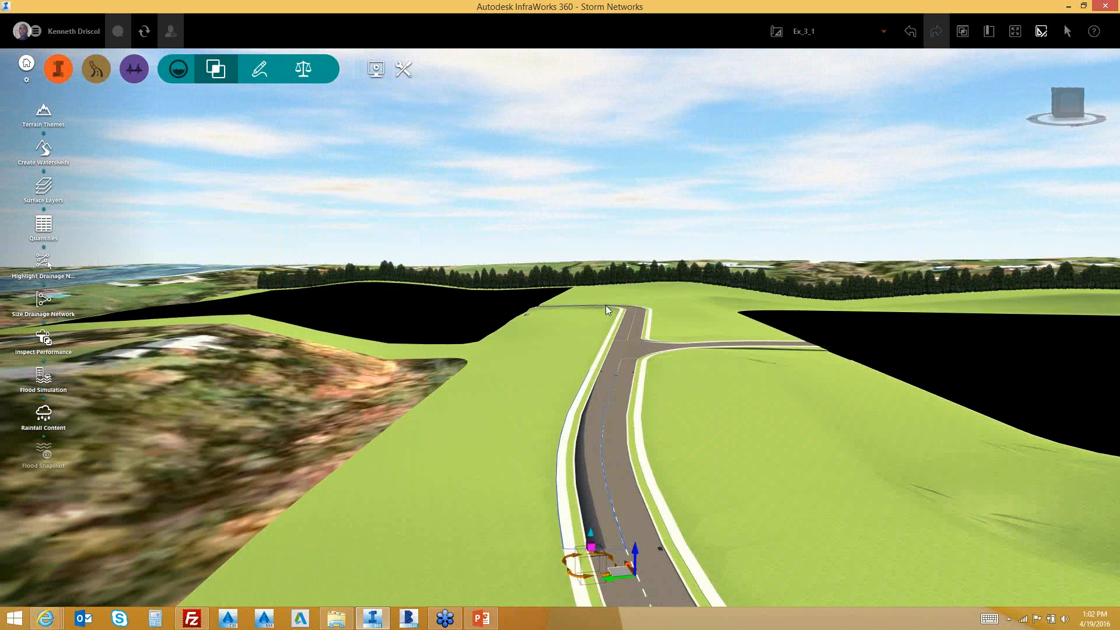
{"action": "left_click_drag", "start_coordinate": [631, 554], "coordinate": [628, 506]}
Select Pipe-12 to review its 20 in concrete, 219.33', 5.17% slope properties, then zoom out
{"action": "key", "text": "Escape"}
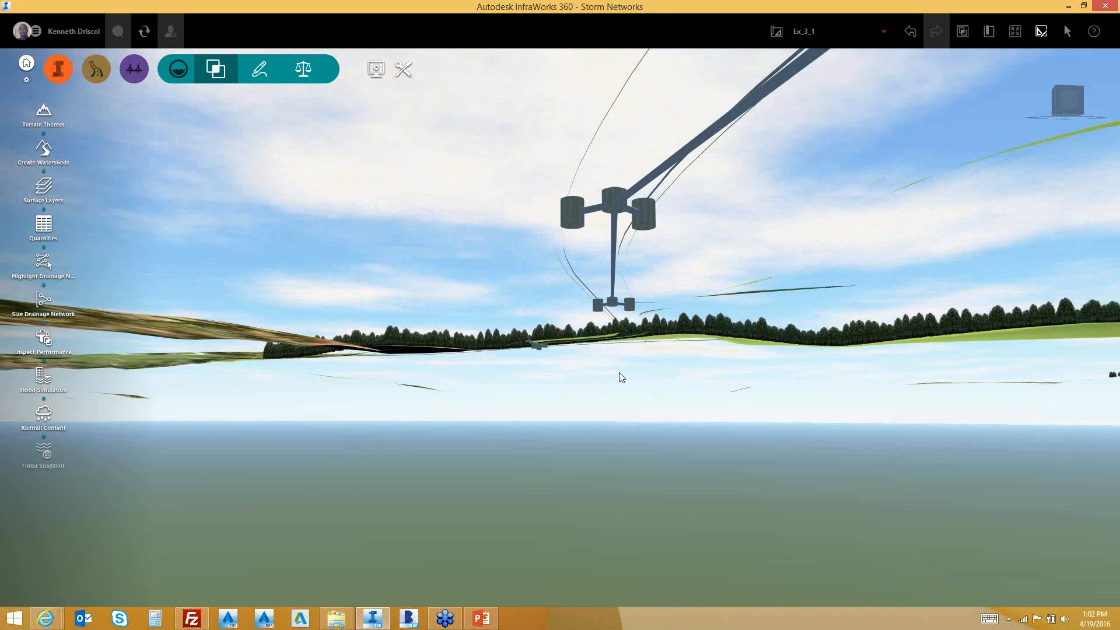
{"action": "left_click", "coordinate": [594, 220]}
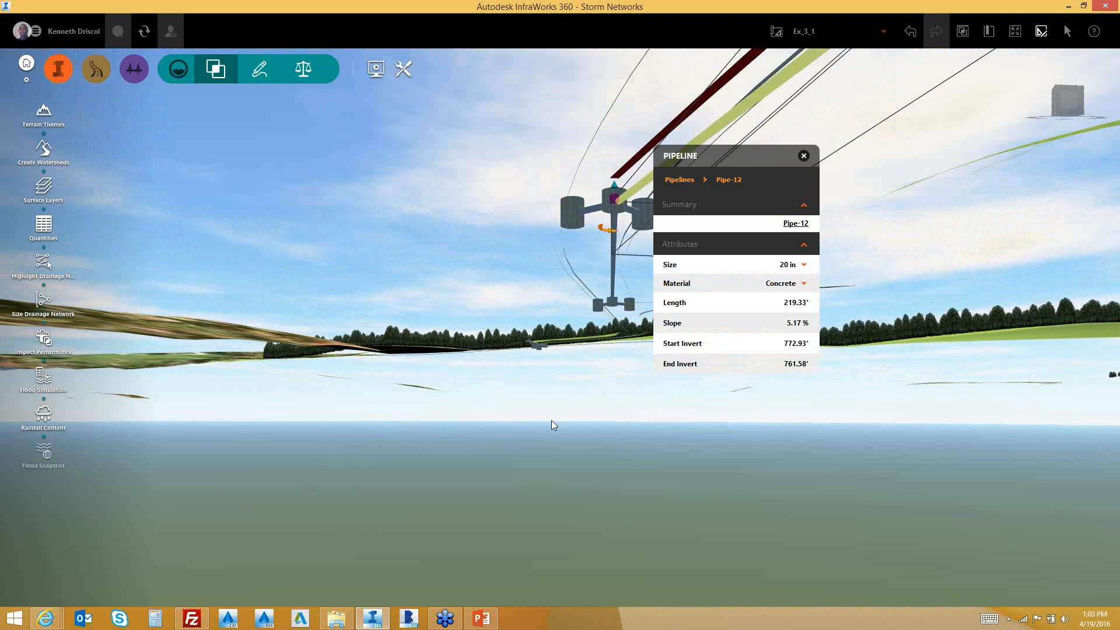
{"action": "left_click_drag", "start_coordinate": [550, 425], "coordinate": [545, 449]}
{"action": "scroll", "coordinate": [546, 453], "scroll_direction": "down", "scroll_amount": 2}
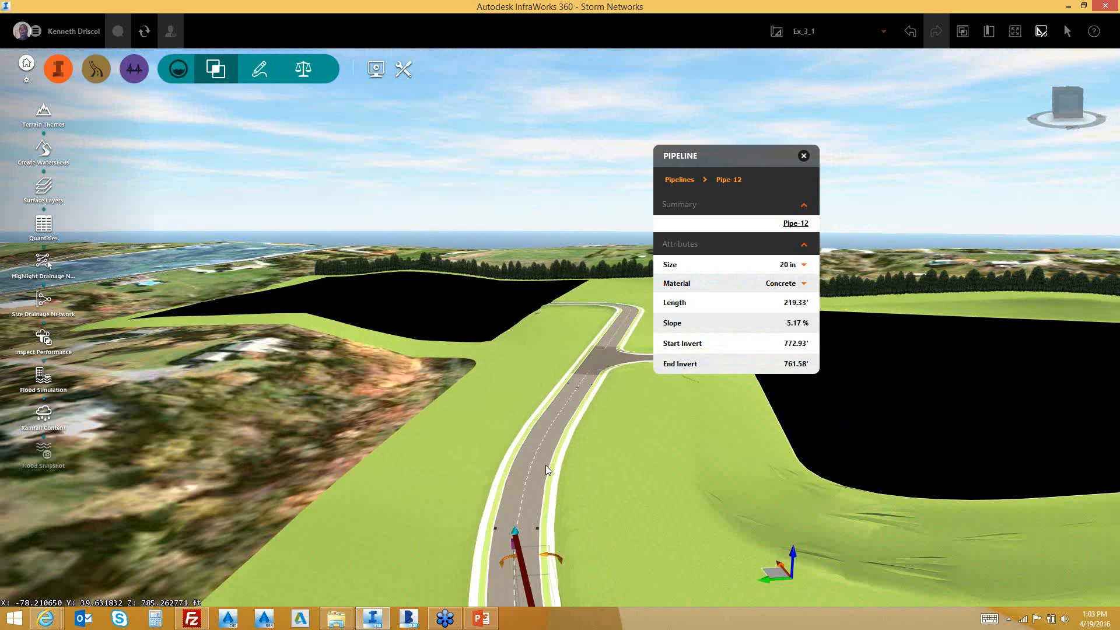
{"action": "scroll", "coordinate": [541, 450], "scroll_direction": "down", "scroll_amount": 2}
{"action": "scroll", "coordinate": [524, 321], "scroll_direction": "down", "scroll_amount": 2}
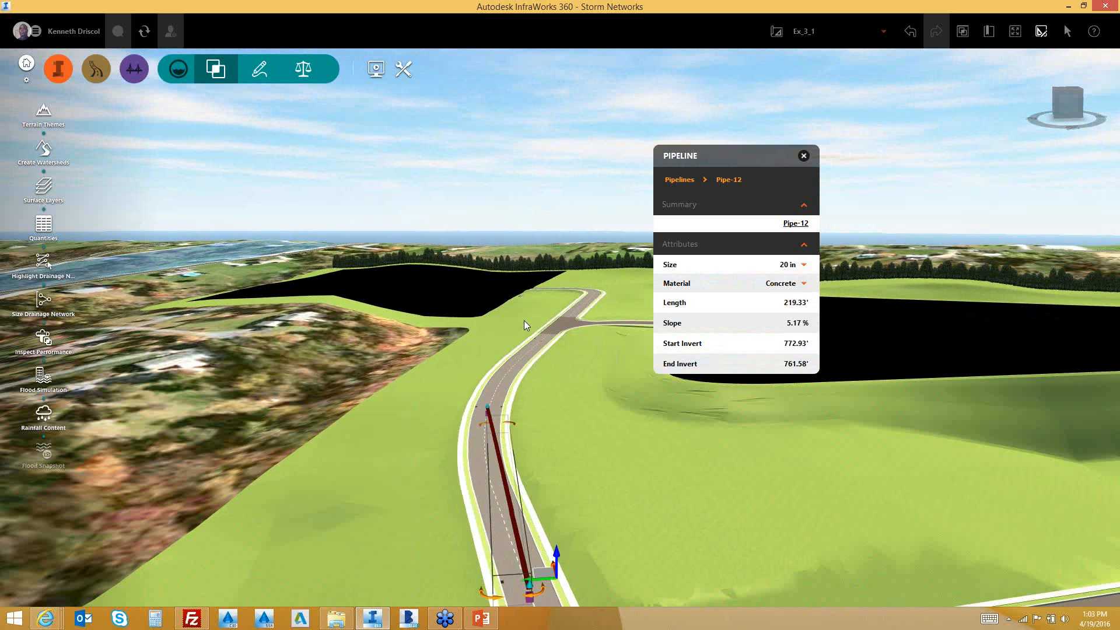
{"action": "scroll", "coordinate": [531, 386], "scroll_direction": "down", "scroll_amount": 1}
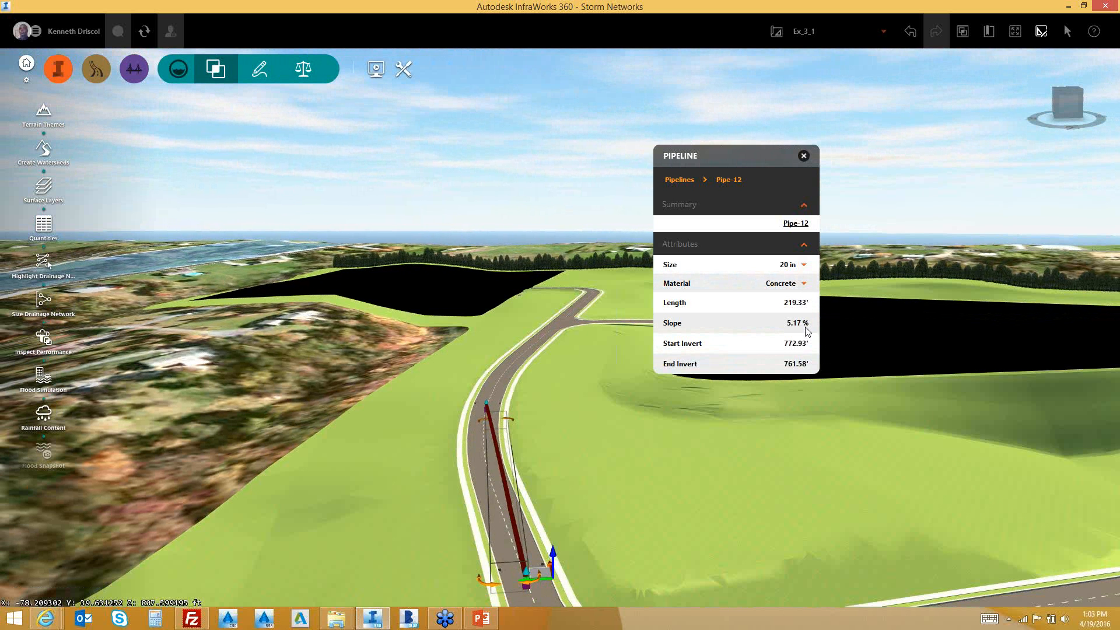
Exit edit mode and deselect the pipe, leaving Road 8 in view above ground
{"action": "right_click", "coordinate": [505, 494]}
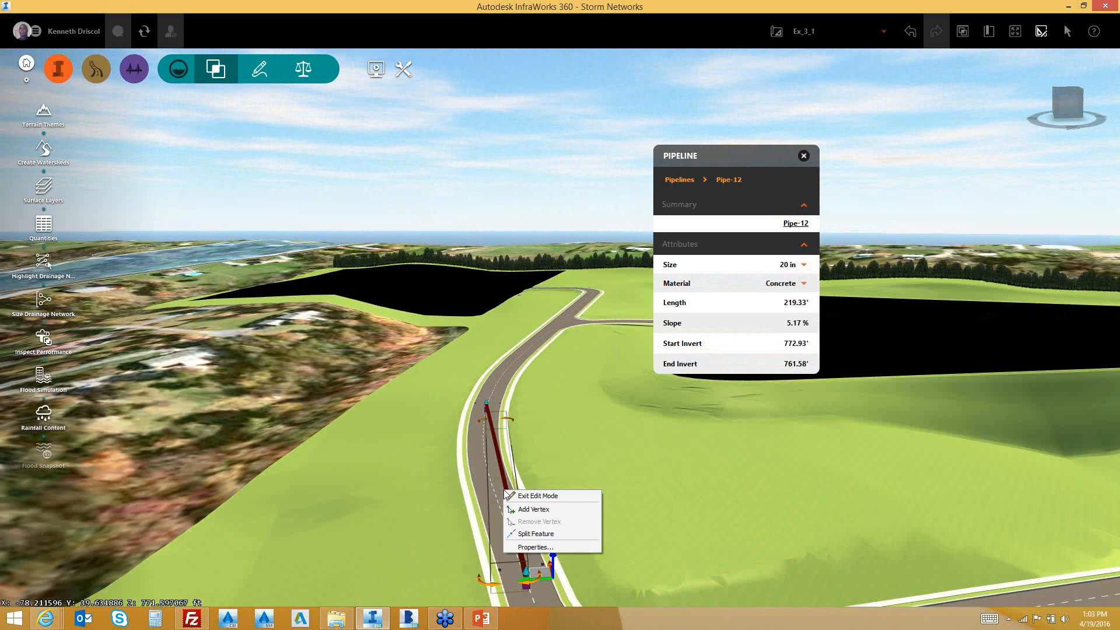
{"action": "left_click", "coordinate": [517, 495]}
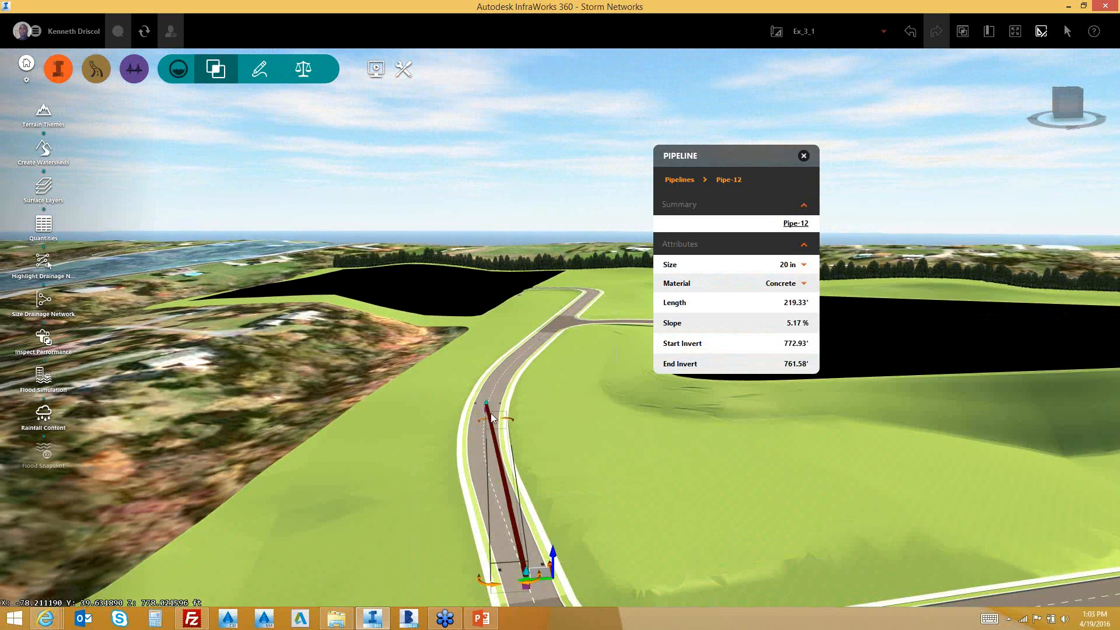
{"action": "scroll", "coordinate": [491, 413], "scroll_direction": "up", "scroll_amount": 3}
{"action": "left_click", "coordinate": [556, 507]}
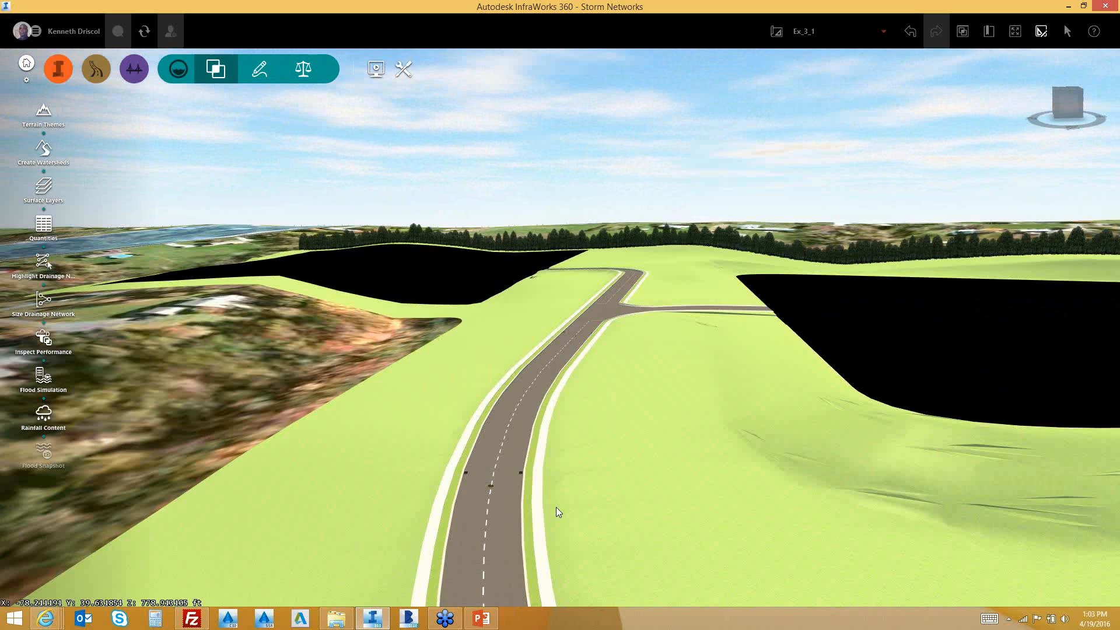
Zoom and pan the view so the road intersection with Inlet-1 sits on the left
{"action": "scroll", "coordinate": [495, 524], "scroll_direction": "up", "scroll_amount": 1}
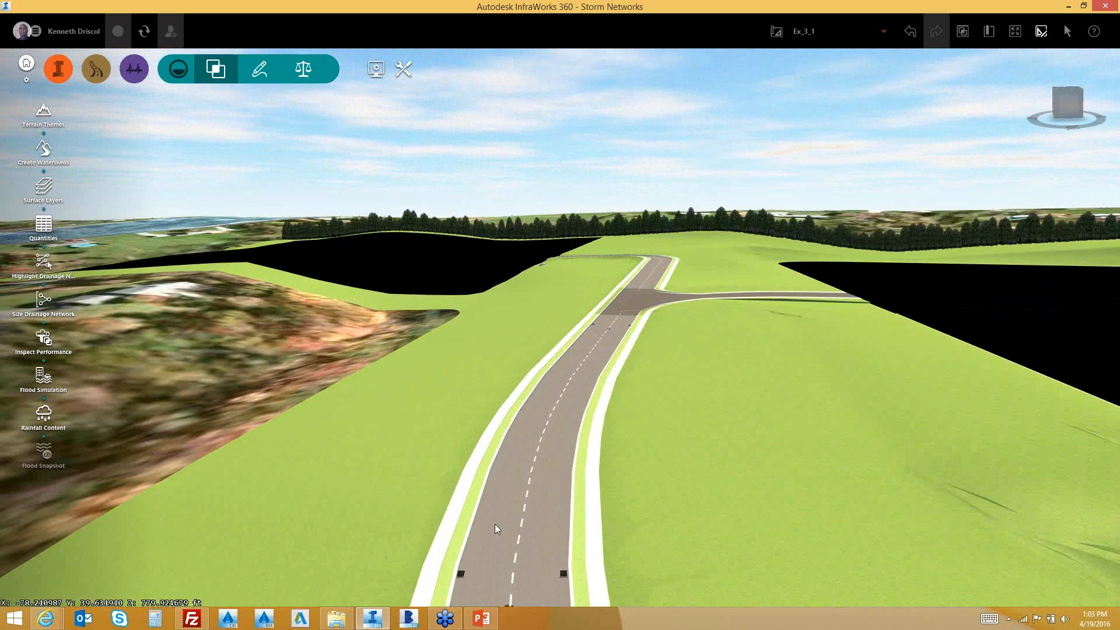
{"action": "scroll", "coordinate": [494, 524], "scroll_direction": "down", "scroll_amount": 1}
{"action": "scroll", "coordinate": [478, 500], "scroll_direction": "down", "scroll_amount": 2}
{"action": "scroll", "coordinate": [477, 499], "scroll_direction": "up", "scroll_amount": 2}
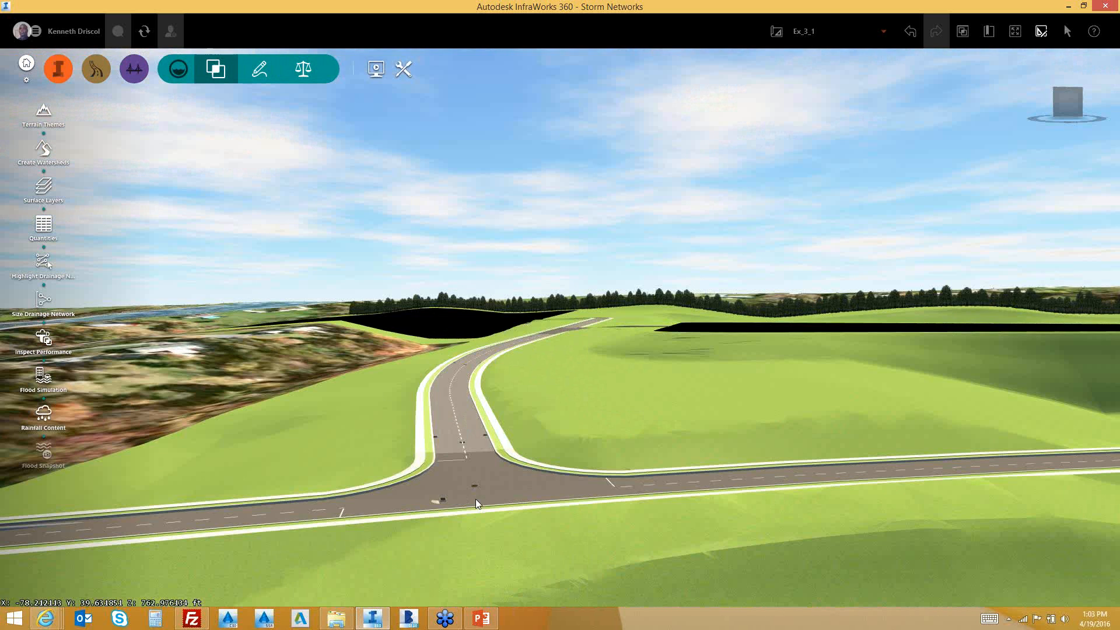
{"action": "scroll", "coordinate": [475, 499], "scroll_direction": "up", "scroll_amount": 1}
{"action": "scroll", "coordinate": [450, 500], "scroll_direction": "up", "scroll_amount": 2}
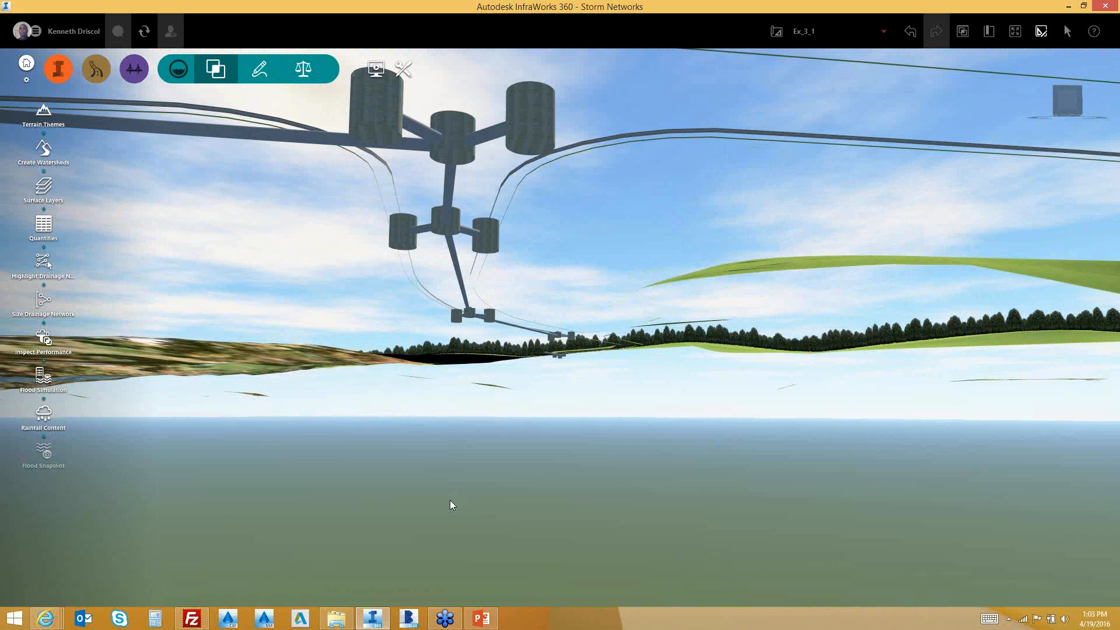
{"action": "scroll", "coordinate": [462, 461], "scroll_direction": "down", "scroll_amount": 2}
{"action": "scroll", "coordinate": [462, 458], "scroll_direction": "down", "scroll_amount": 2}
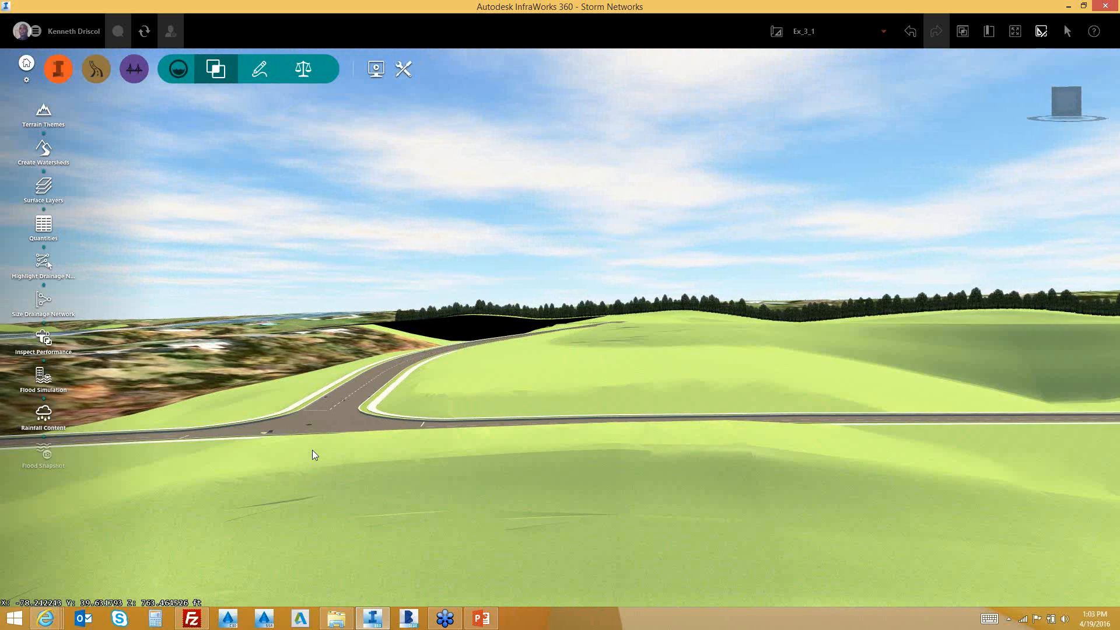
{"action": "middle_click_drag", "start_coordinate": [248, 423], "coordinate": [371, 591]}
{"action": "middle_click_drag", "start_coordinate": [387, 544], "coordinate": [331, 585]}
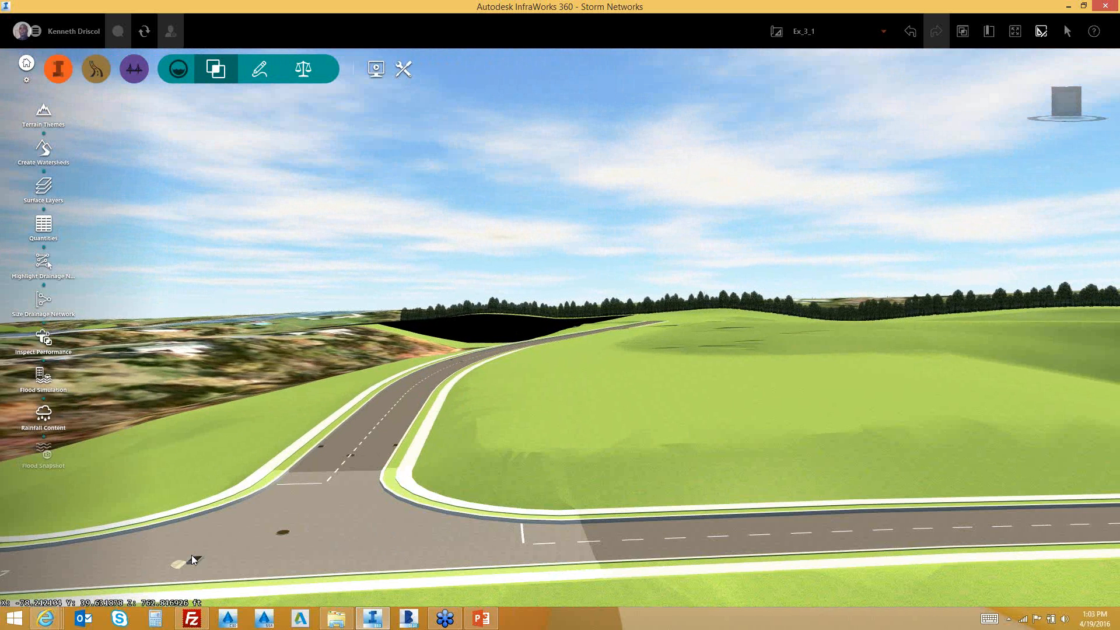
Review Inlet-1 (rim 763.04', design flow 0.22cfs), nudge it slightly left, then deselect it
{"action": "left_click", "coordinate": [205, 560]}
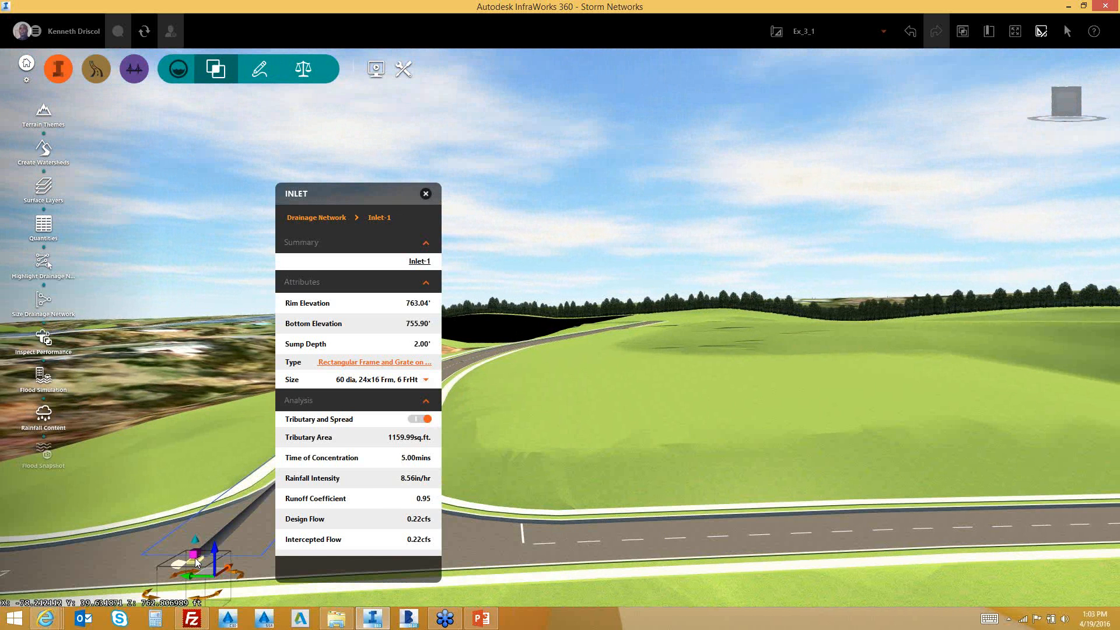
{"action": "left_click_drag", "start_coordinate": [195, 559], "coordinate": [204, 570]}
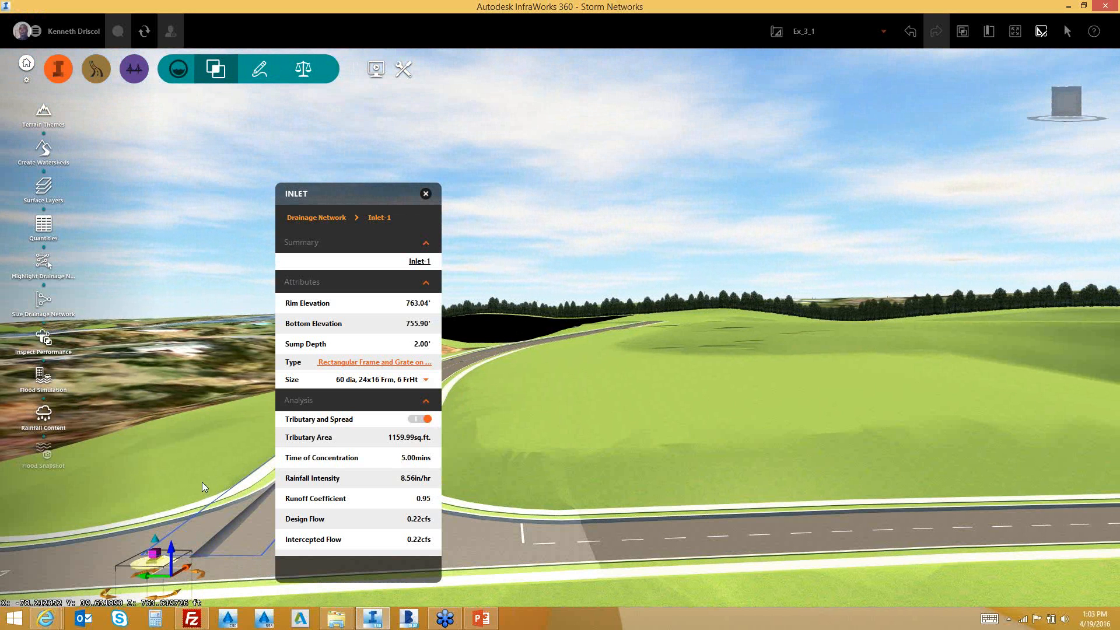
{"action": "left_click", "coordinate": [188, 456]}
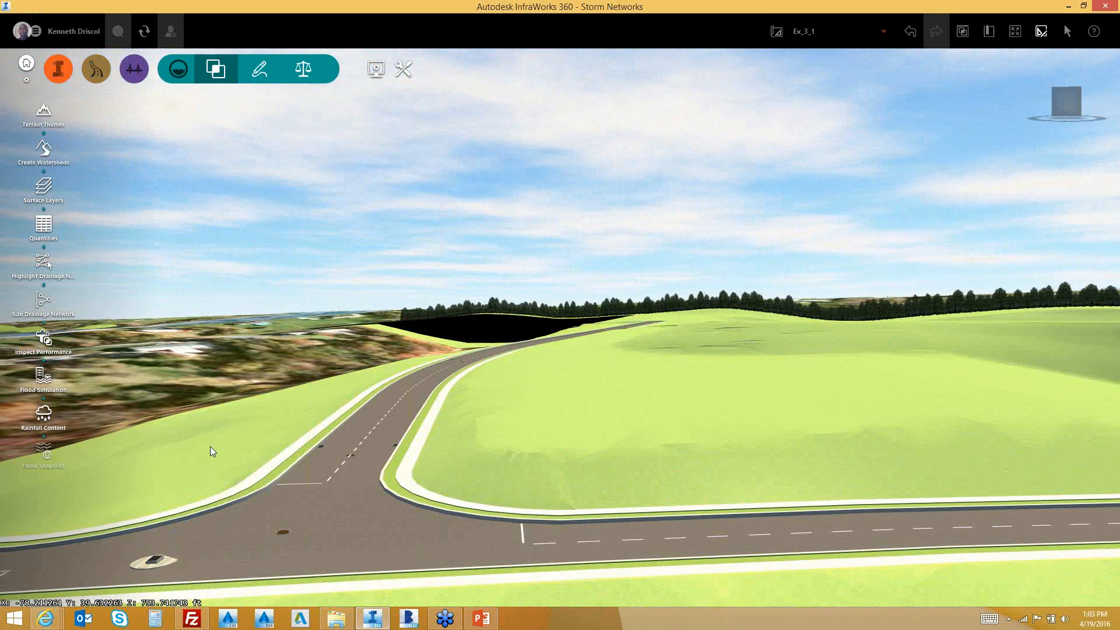
{"action": "scroll", "coordinate": [210, 446], "scroll_direction": "up", "scroll_amount": 5}
{"action": "left_click_drag", "start_coordinate": [211, 425], "coordinate": [368, 520]}
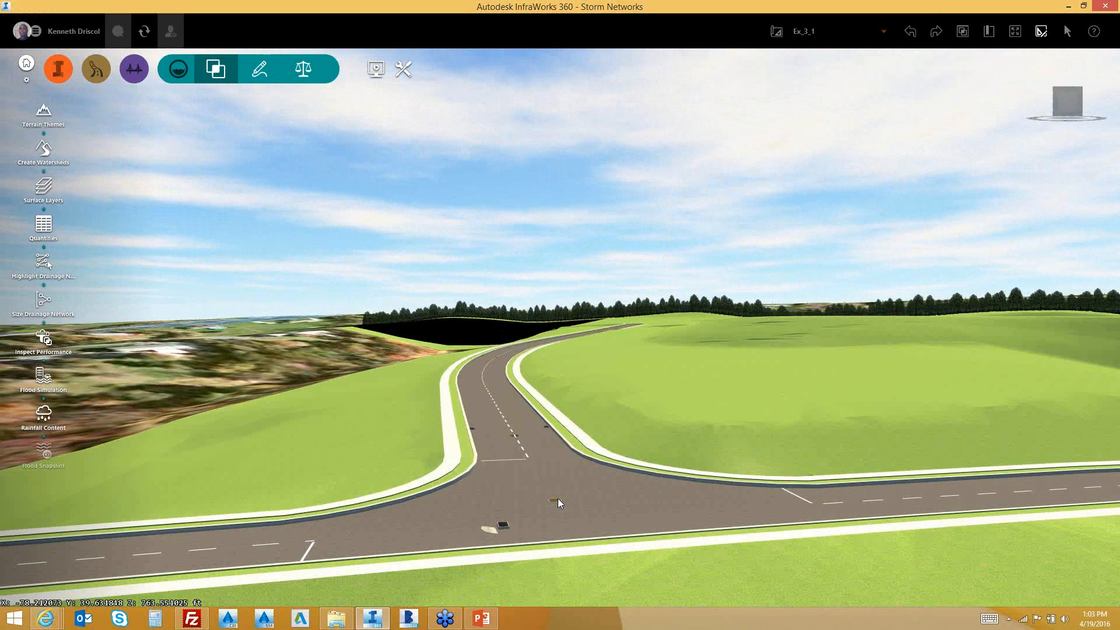
Inspect Manhole-11 from below ground, undo an accidental move, and tilt back above Road 8
{"action": "left_click", "coordinate": [559, 505]}
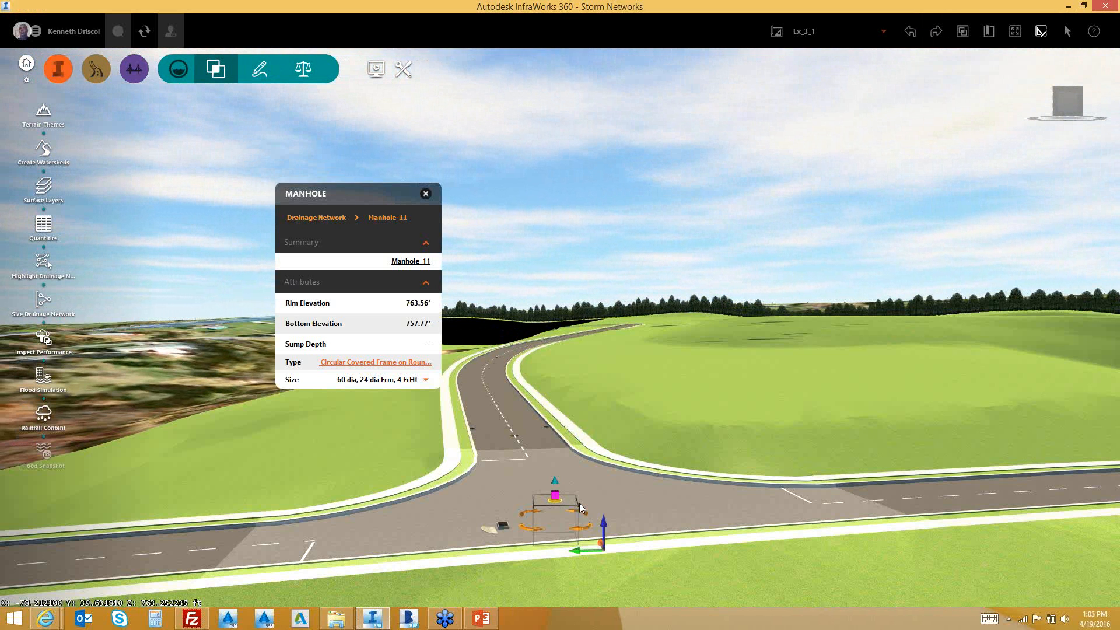
{"action": "left_click_drag", "start_coordinate": [580, 503], "coordinate": [568, 446]}
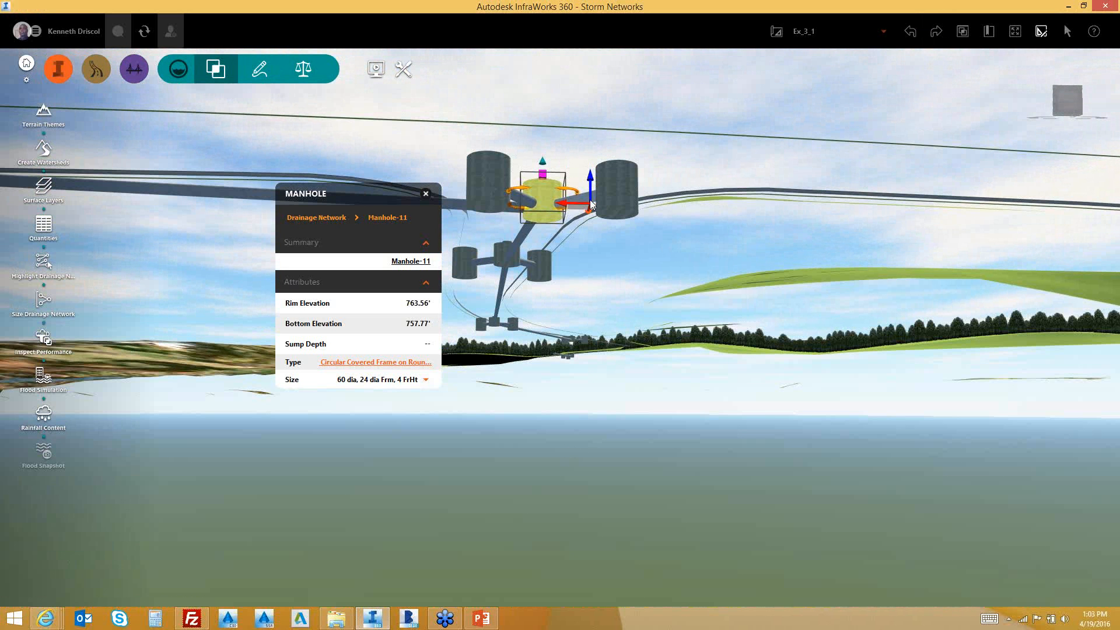
{"action": "left_click_drag", "start_coordinate": [591, 205], "coordinate": [600, 257]}
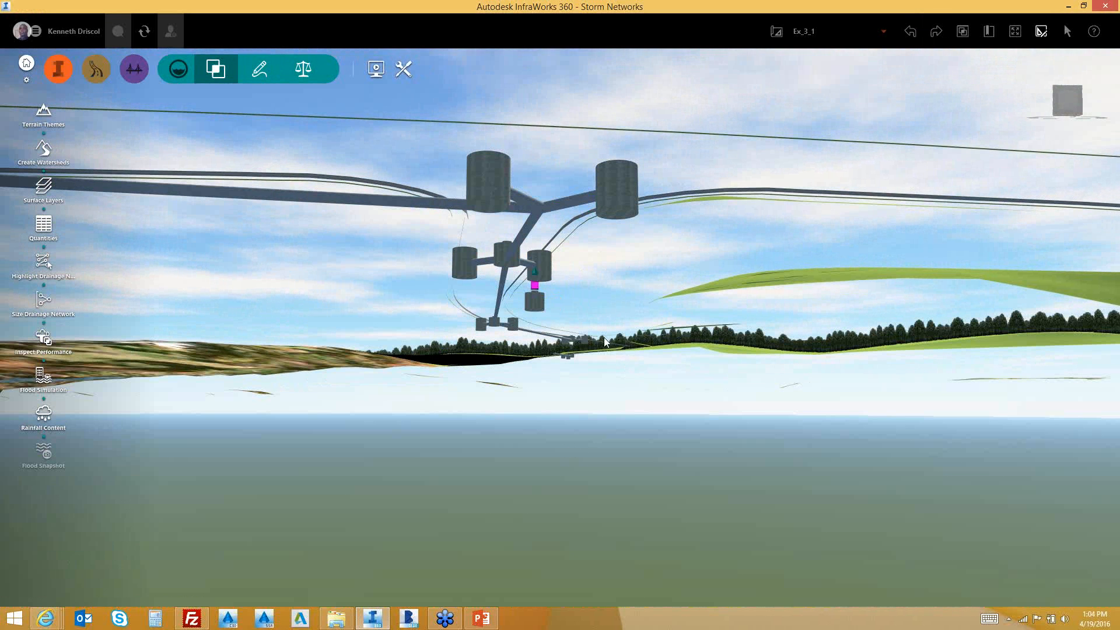
{"action": "left_click", "coordinate": [931, 31]}
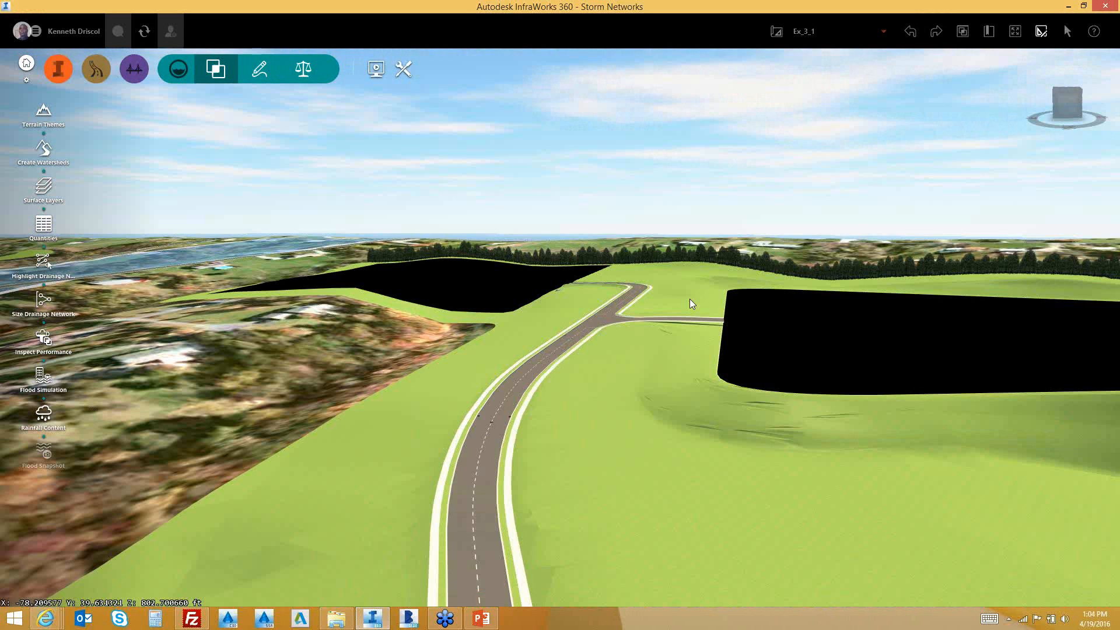
{"action": "left_click_drag", "start_coordinate": [690, 298], "coordinate": [689, 290]}
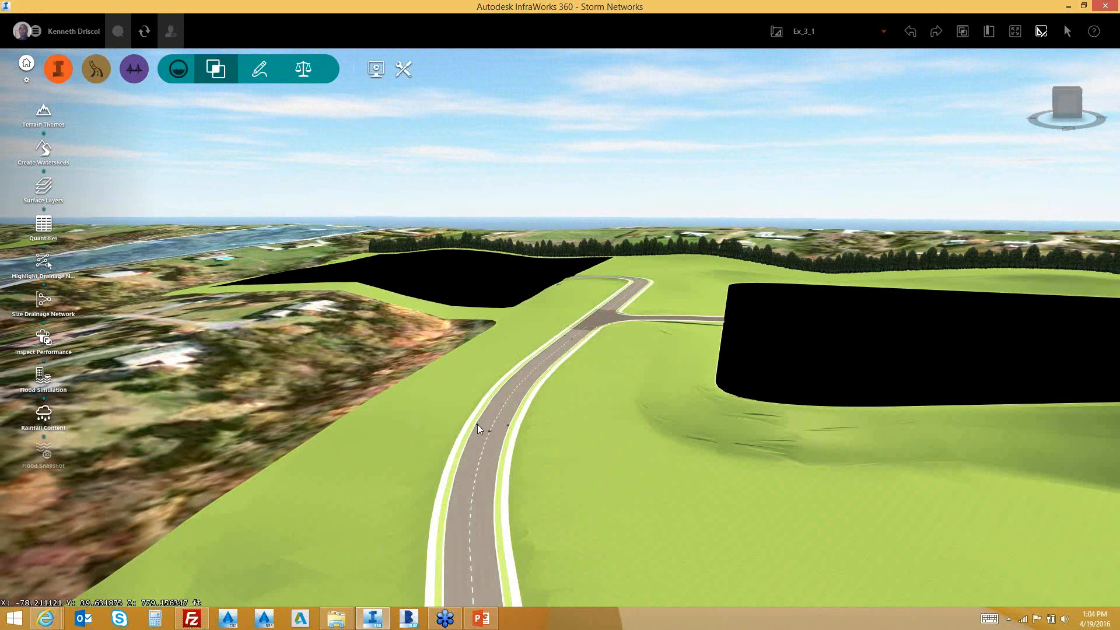
Read Inlet-5's tributary area and design flow in its properties panel, then close it
{"action": "scroll", "coordinate": [475, 431], "scroll_direction": "up", "scroll_amount": 2}
{"action": "scroll", "coordinate": [474, 436], "scroll_direction": "up", "scroll_amount": 1}
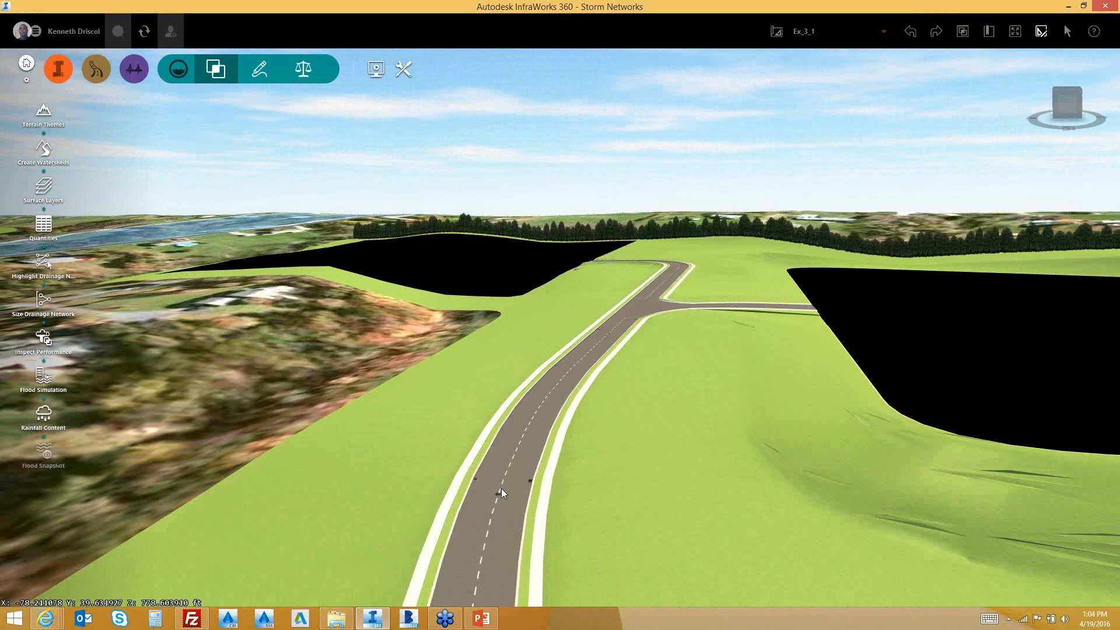
{"action": "left_click", "coordinate": [501, 487]}
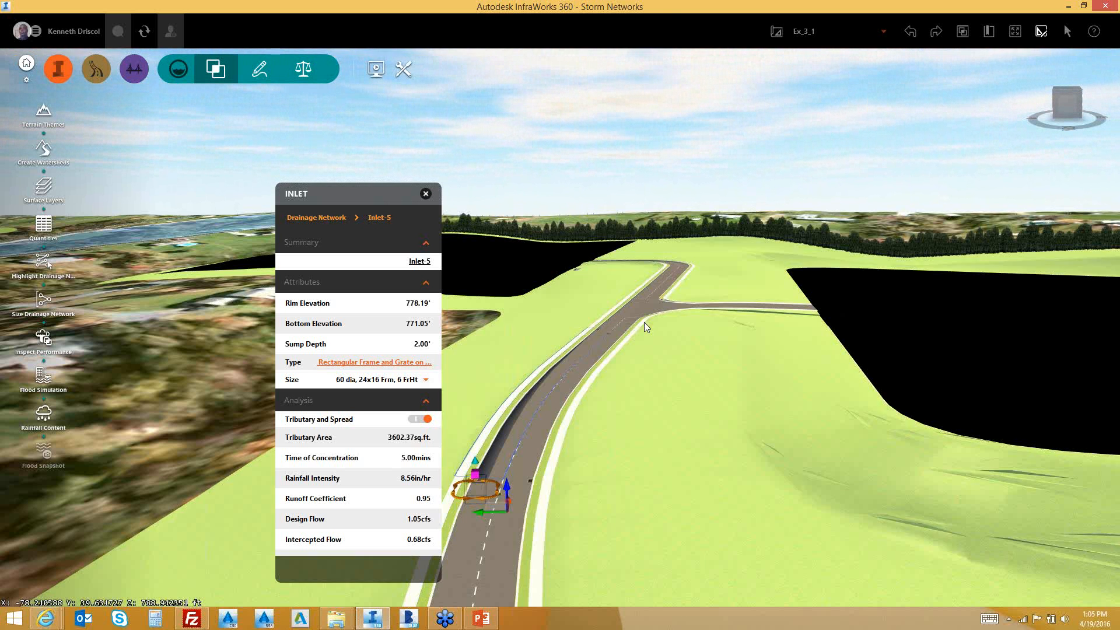
{"action": "left_click_drag", "start_coordinate": [369, 192], "coordinate": [259, 162]}
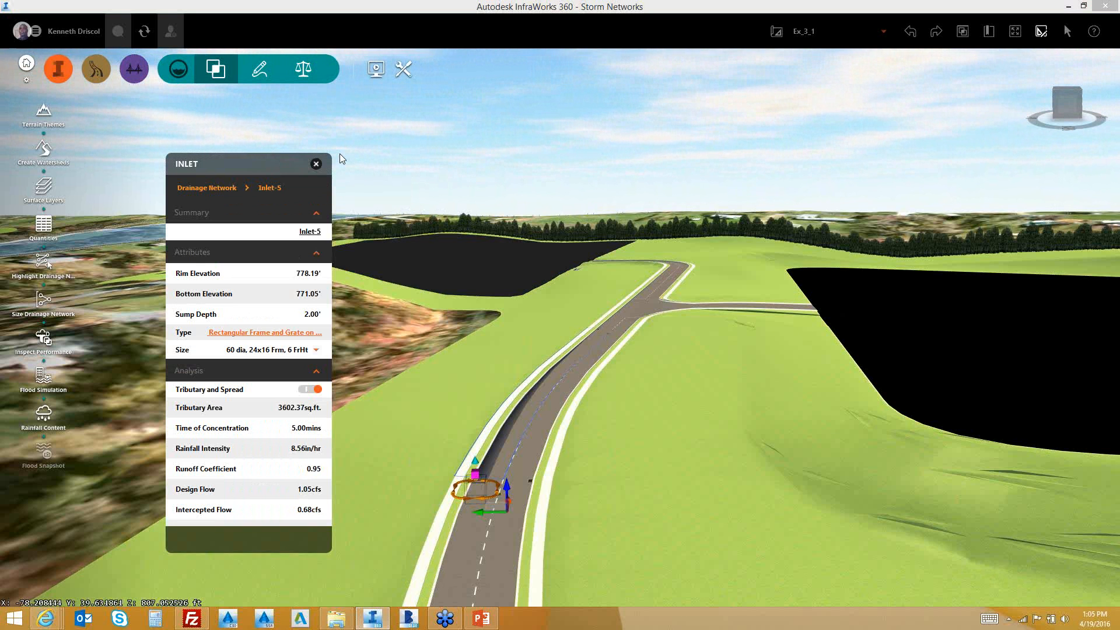
{"action": "left_click", "coordinate": [316, 164]}
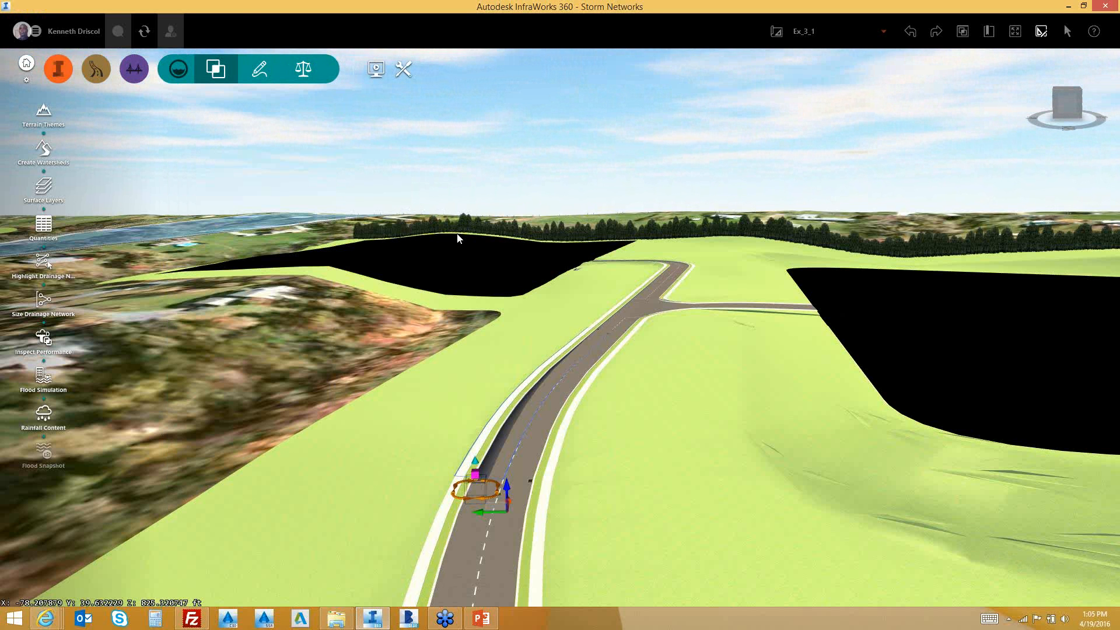
Zoom out and orbit to a low-angle overview showing the shaded watershed on the hillside
{"action": "scroll", "coordinate": [458, 238], "scroll_direction": "down", "scroll_amount": 2}
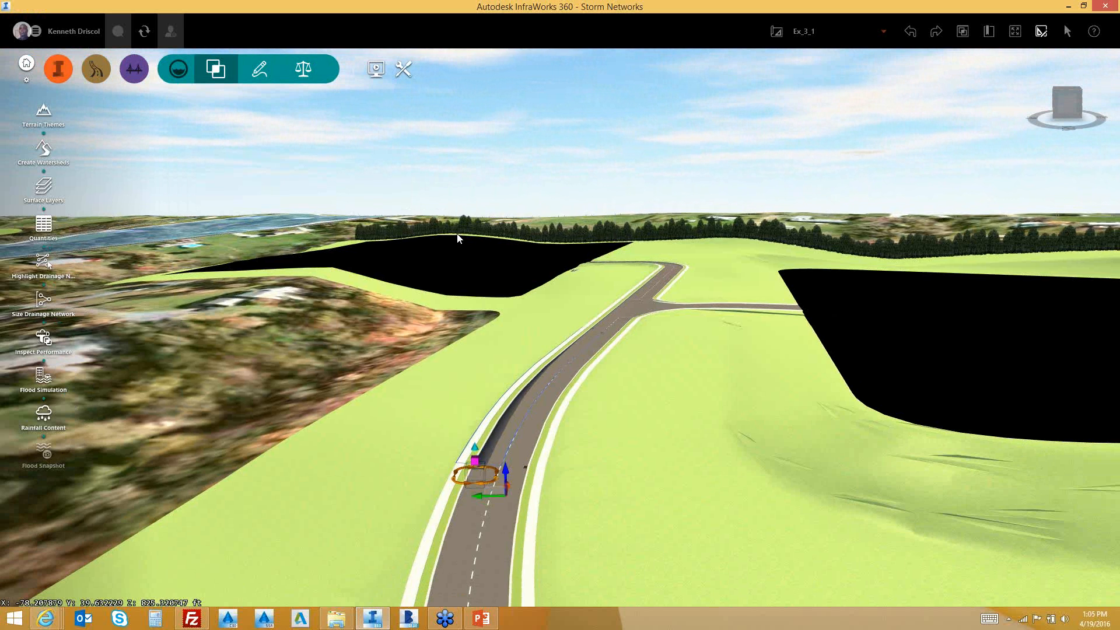
{"action": "scroll", "coordinate": [495, 249], "scroll_direction": "down", "scroll_amount": 3}
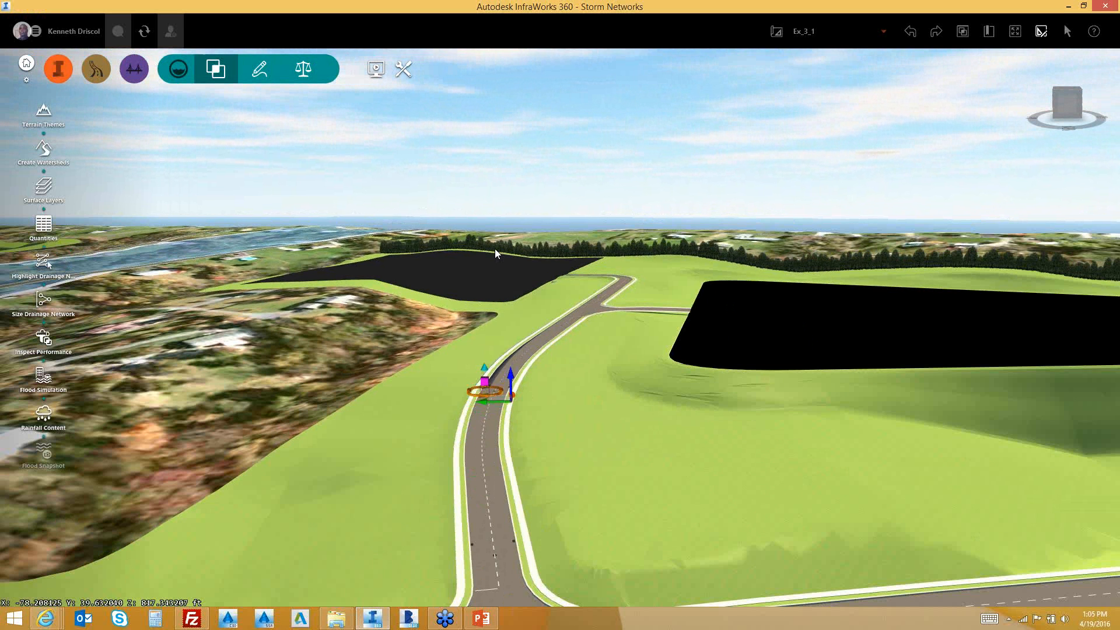
{"action": "scroll", "coordinate": [495, 249], "scroll_direction": "down", "scroll_amount": 3}
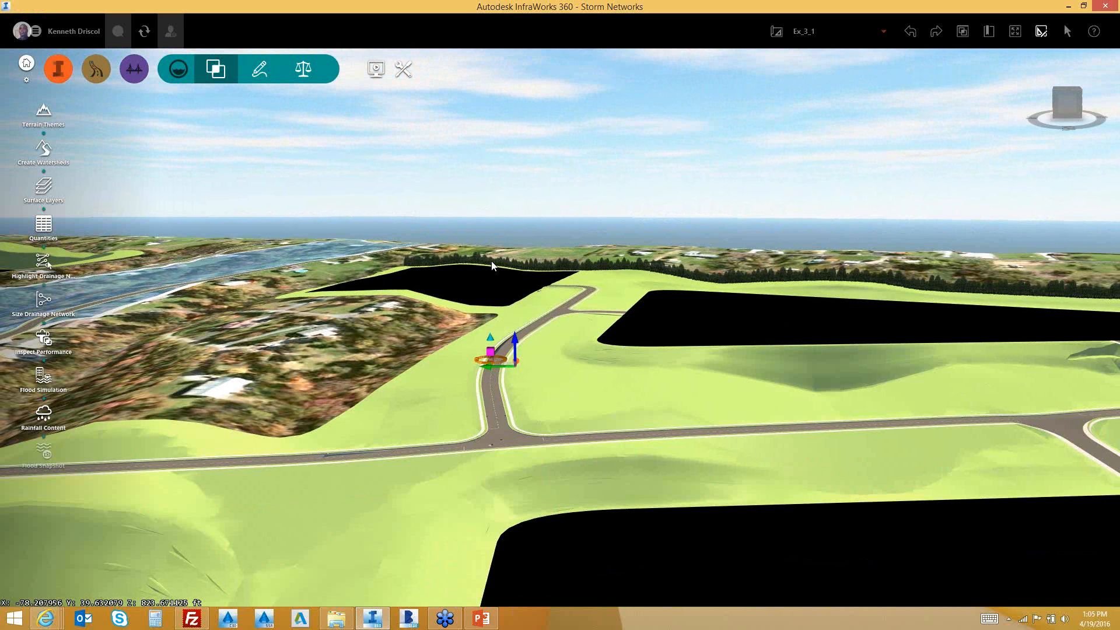
{"action": "scroll", "coordinate": [492, 266], "scroll_direction": "down", "scroll_amount": 1}
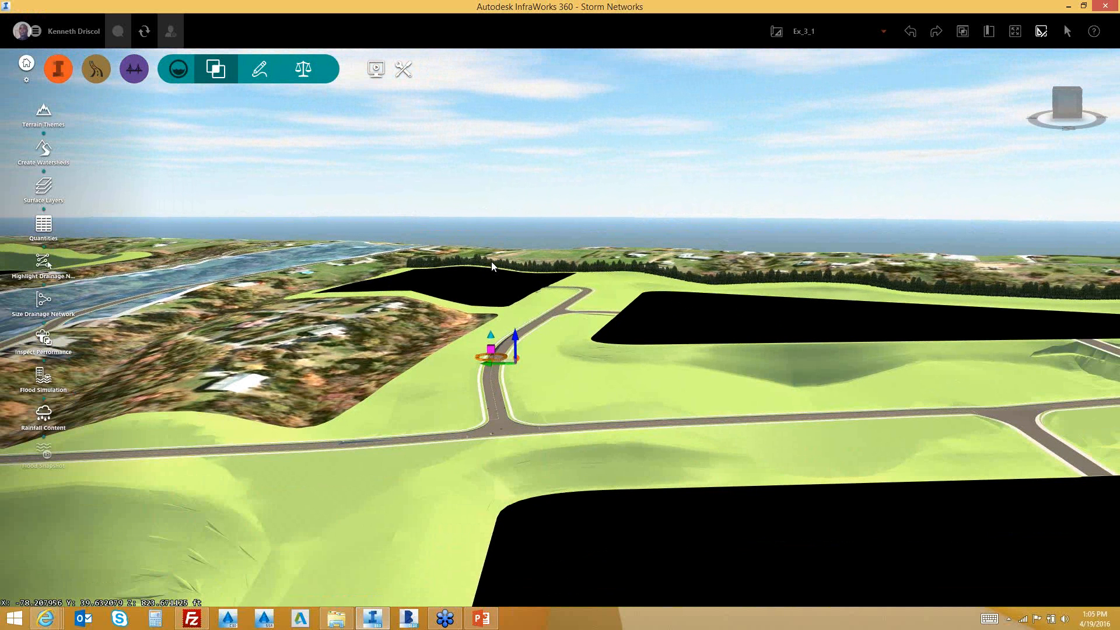
{"action": "scroll", "coordinate": [491, 262], "scroll_direction": "down", "scroll_amount": 2}
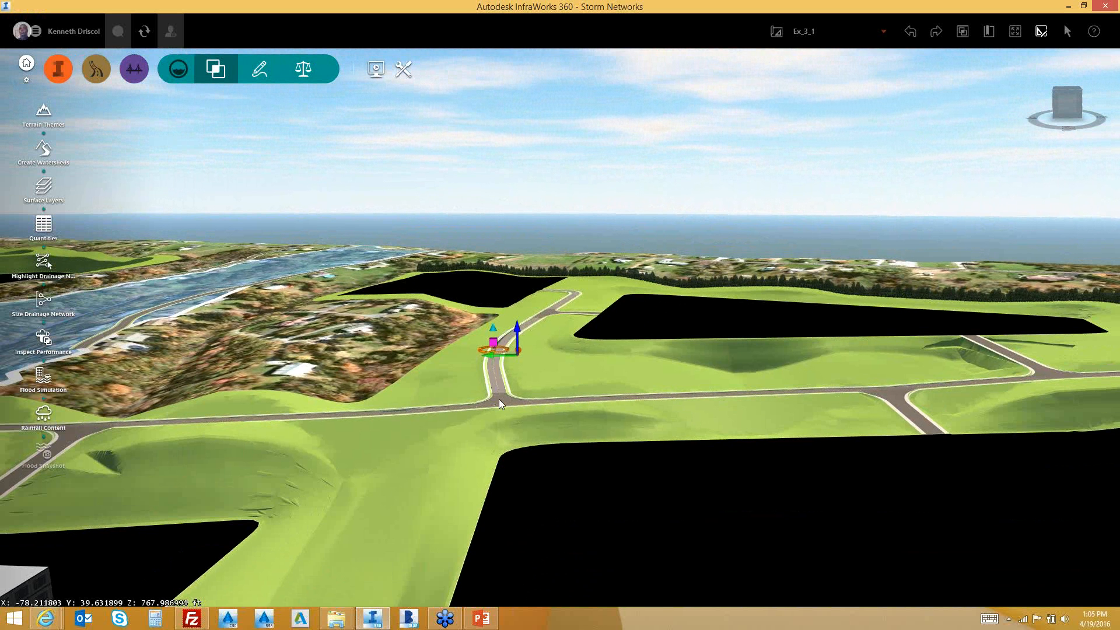
{"action": "scroll", "coordinate": [499, 399], "scroll_direction": "up", "scroll_amount": 3}
{"action": "scroll", "coordinate": [630, 407], "scroll_direction": "up", "scroll_amount": 2}
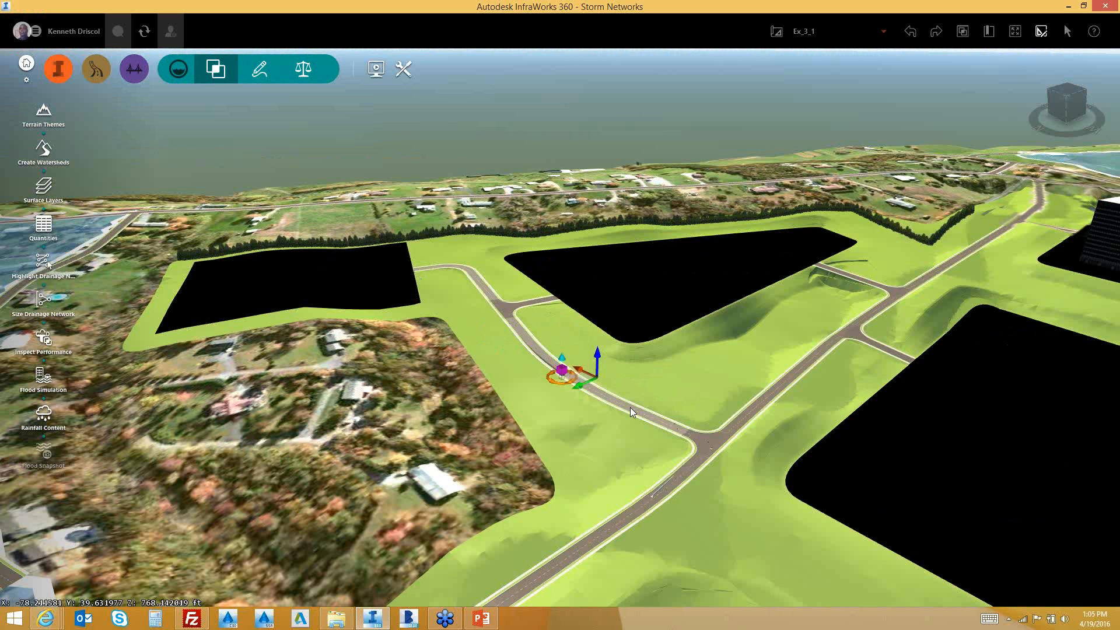
{"action": "left_click_drag", "start_coordinate": [630, 407], "coordinate": [653, 397]}
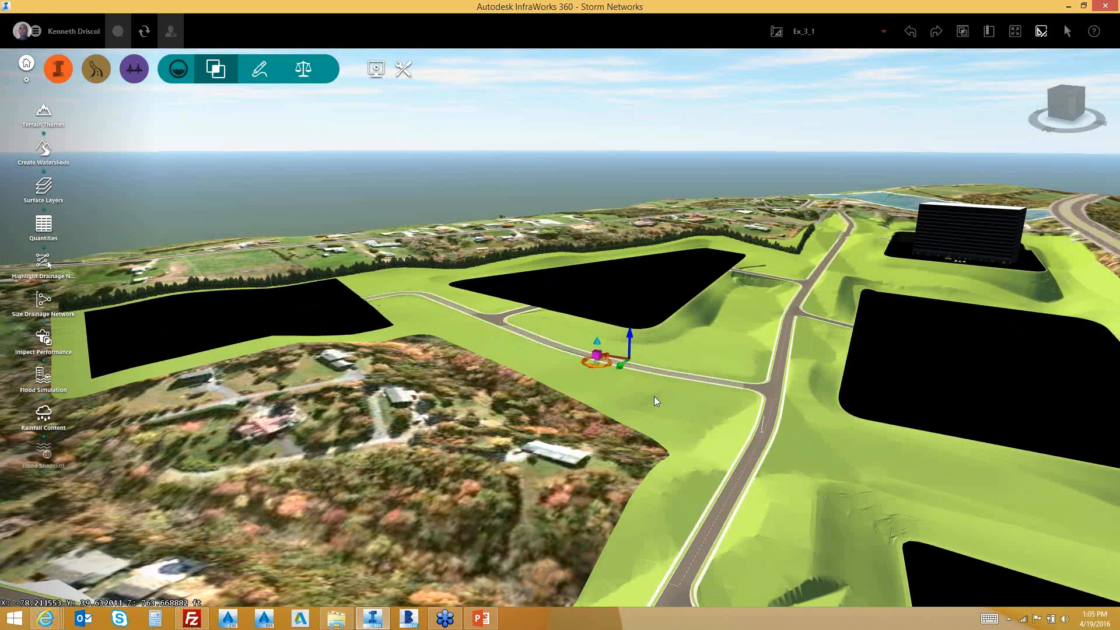
{"action": "mouse_move", "coordinate": [541, 341]}
{"action": "left_mouse_down"}
{"action": "mouse_move", "coordinate": [774, 391]}
{"action": "mouse_move", "coordinate": [746, 437]}
{"action": "mouse_move", "coordinate": [698, 447]}
{"action": "left_mouse_up"}
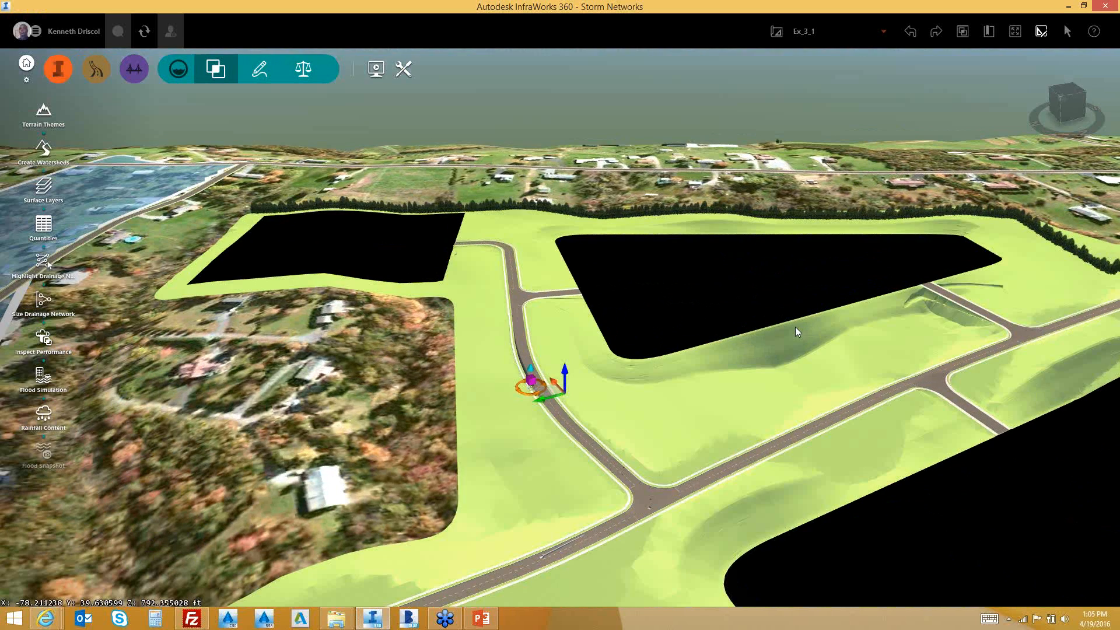
{"action": "left_click_drag", "start_coordinate": [796, 327], "coordinate": [743, 336]}
{"action": "scroll", "coordinate": [742, 335], "scroll_direction": "down", "scroll_amount": 3}
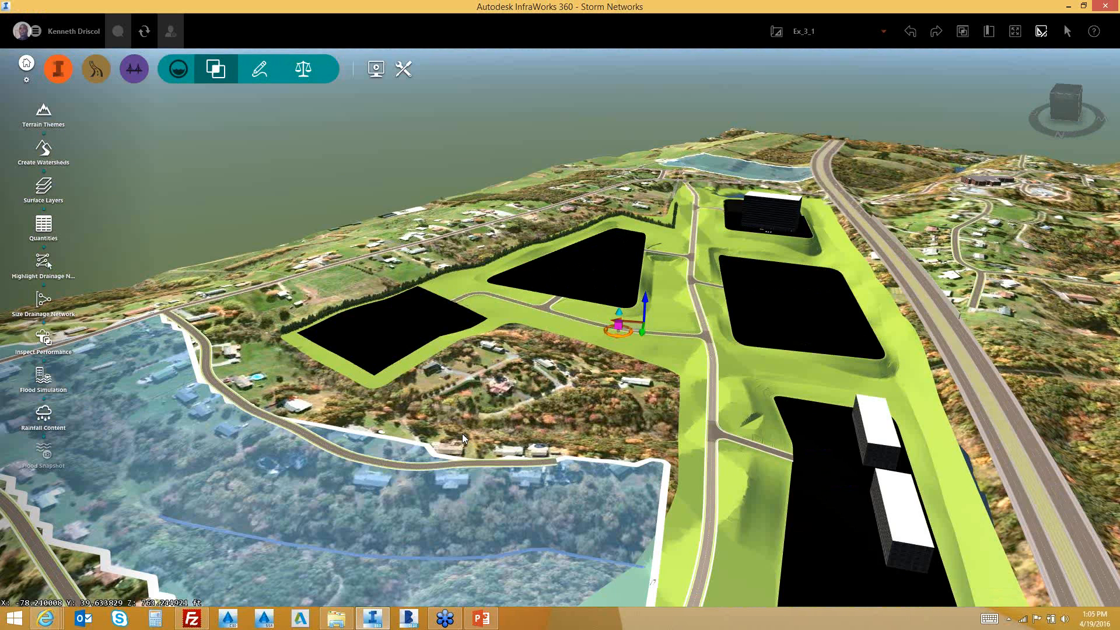
Run Add Culverts from Road 3's context menu, repeating it to generate the culverts
{"action": "left_click", "coordinate": [743, 452]}
{"action": "right_click", "coordinate": [743, 453]}
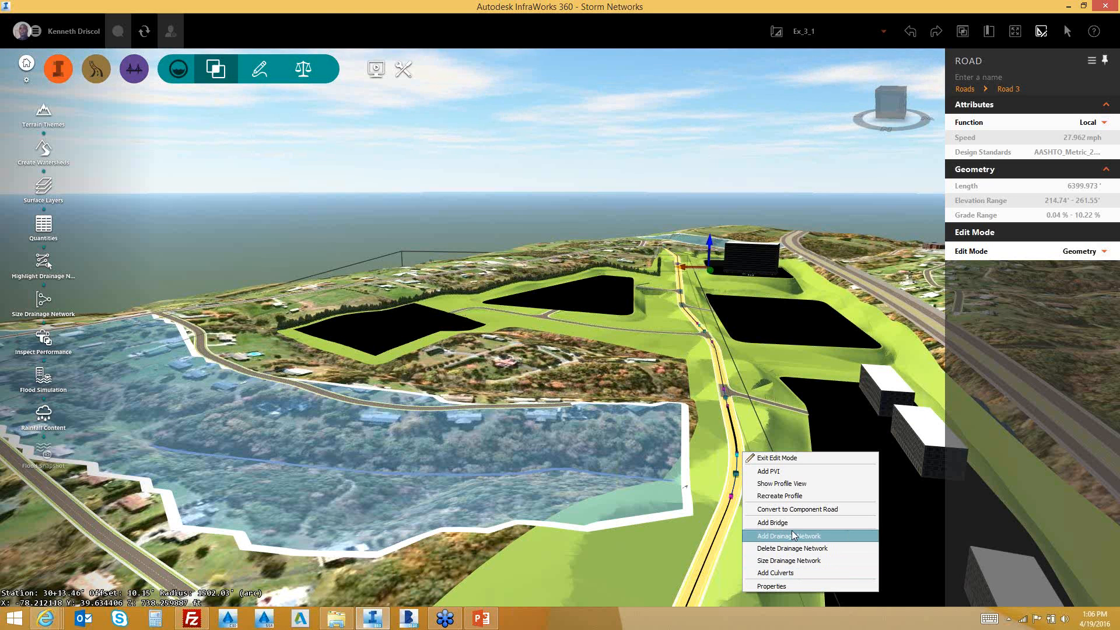
{"action": "left_click", "coordinate": [779, 573]}
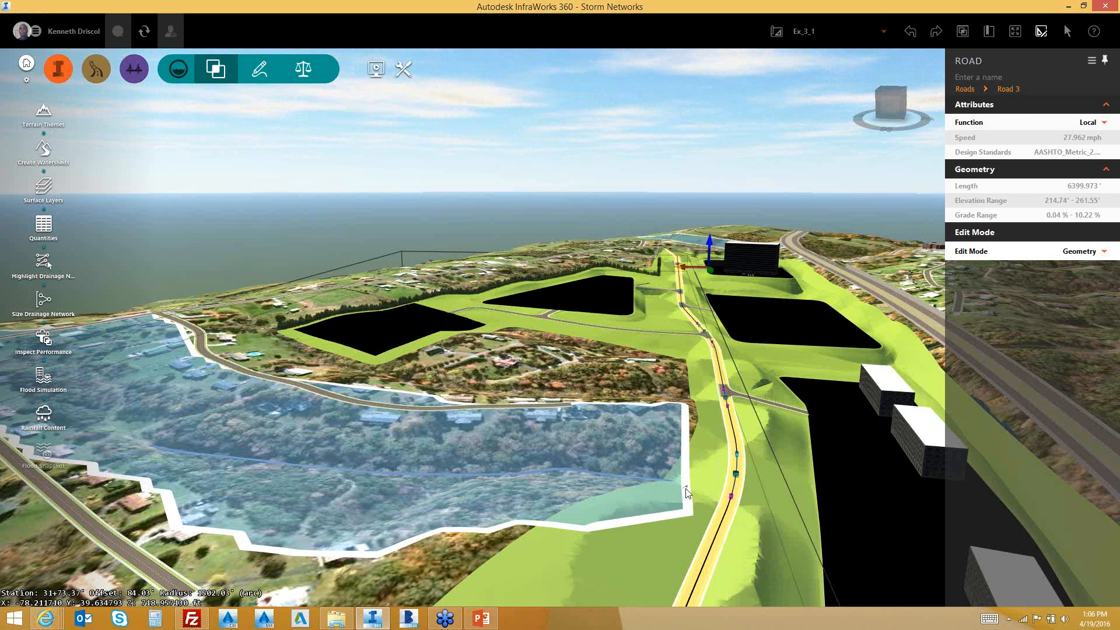
{"action": "left_click_drag", "start_coordinate": [686, 492], "coordinate": [671, 552]}
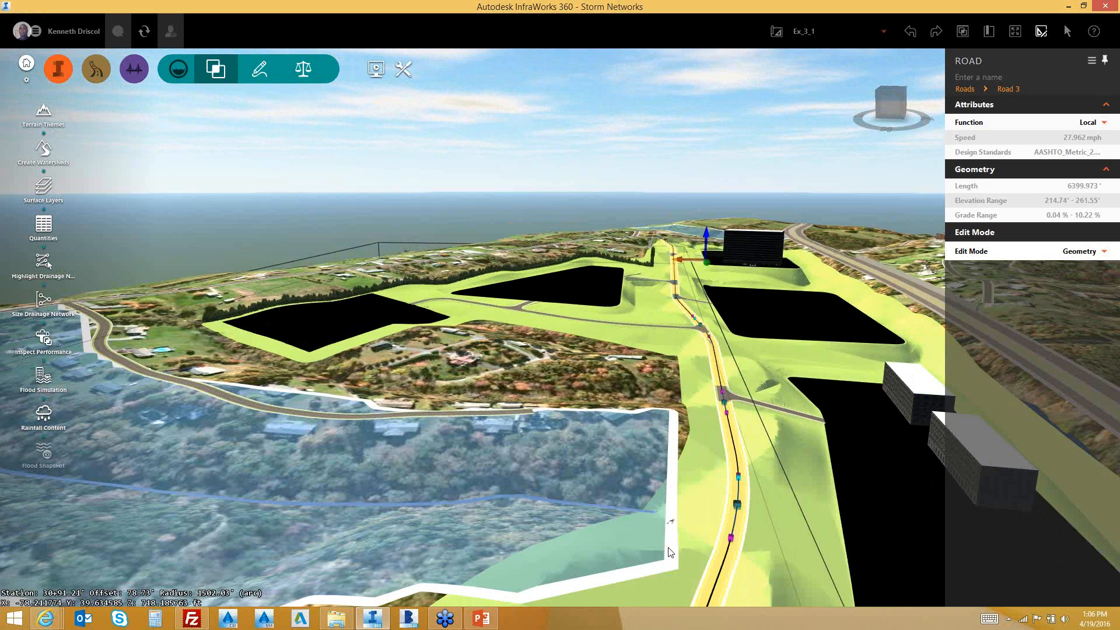
{"action": "scroll", "coordinate": [668, 550], "scroll_direction": "down", "scroll_amount": 2}
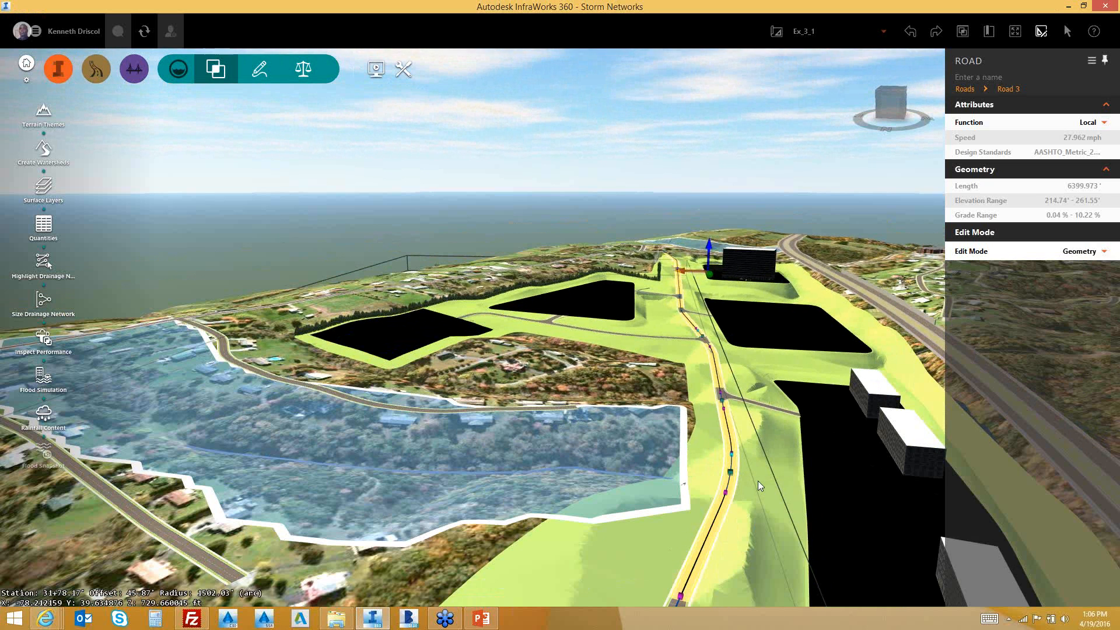
{"action": "left_click_drag", "start_coordinate": [683, 530], "coordinate": [400, 475]}
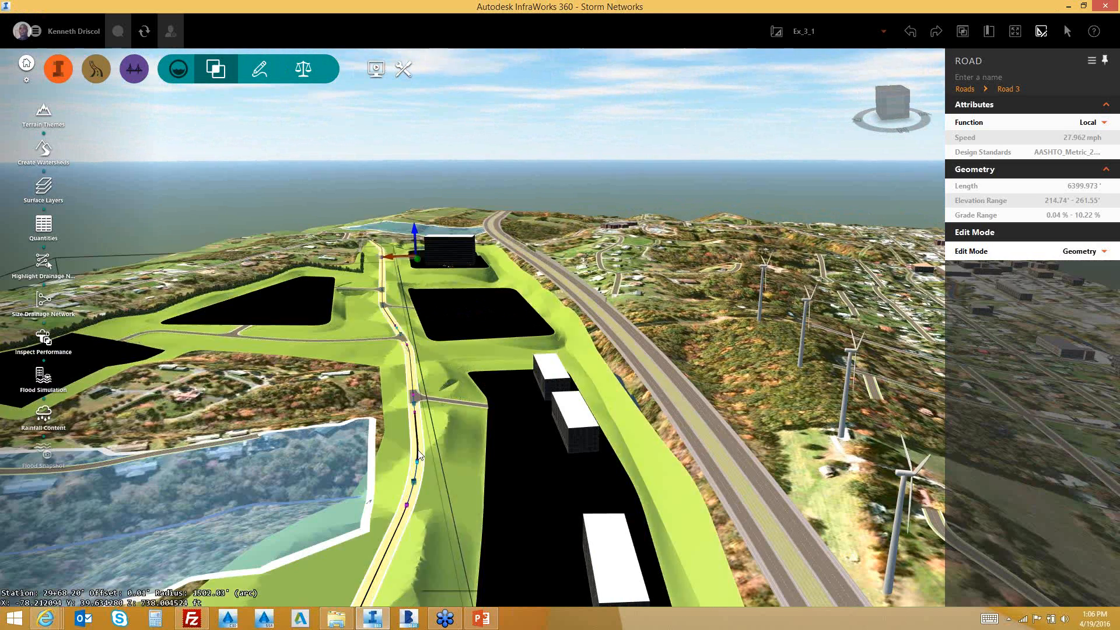
{"action": "right_click", "coordinate": [418, 451]}
{"action": "left_click", "coordinate": [455, 571]}
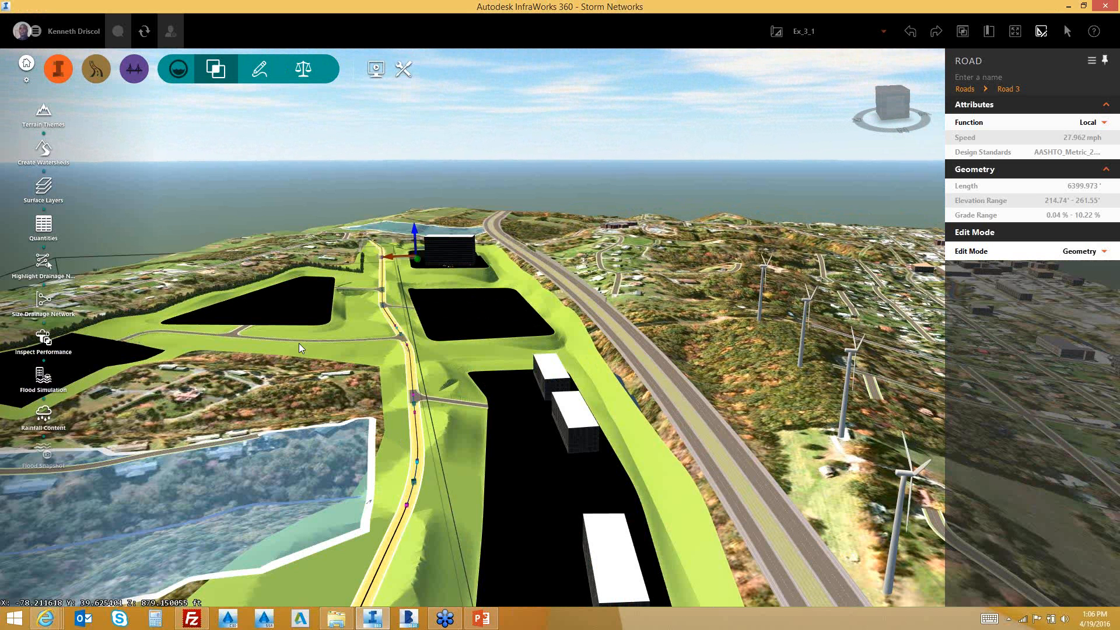
Check Watershed 3's channel length and slope, close it, and zoom out to a lower-angle site view
{"action": "left_click", "coordinate": [346, 470]}
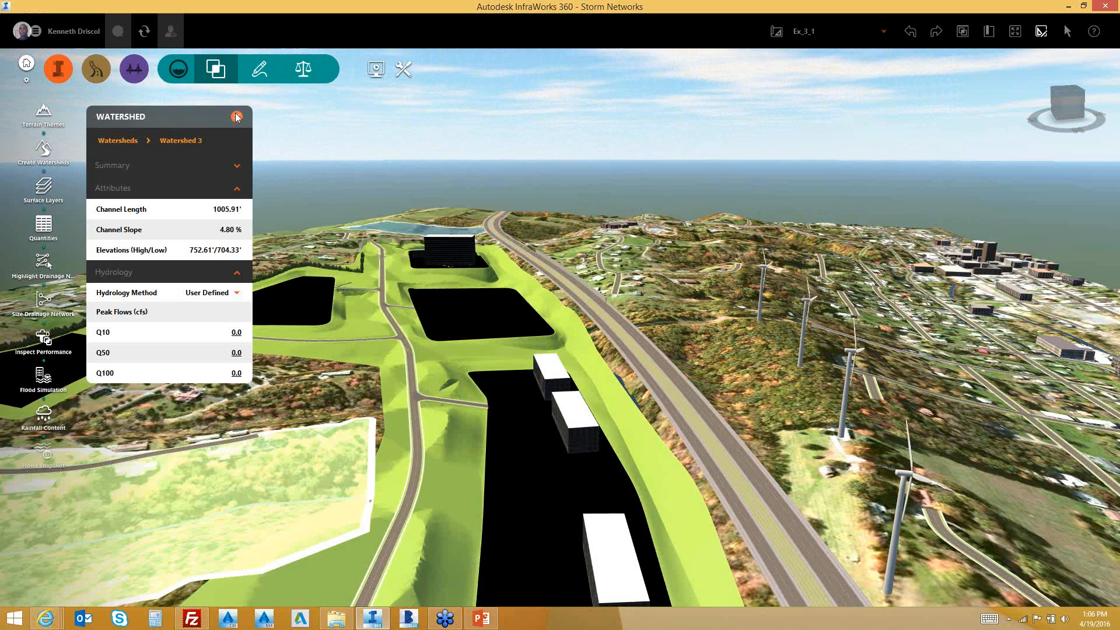
{"action": "left_click", "coordinate": [237, 117]}
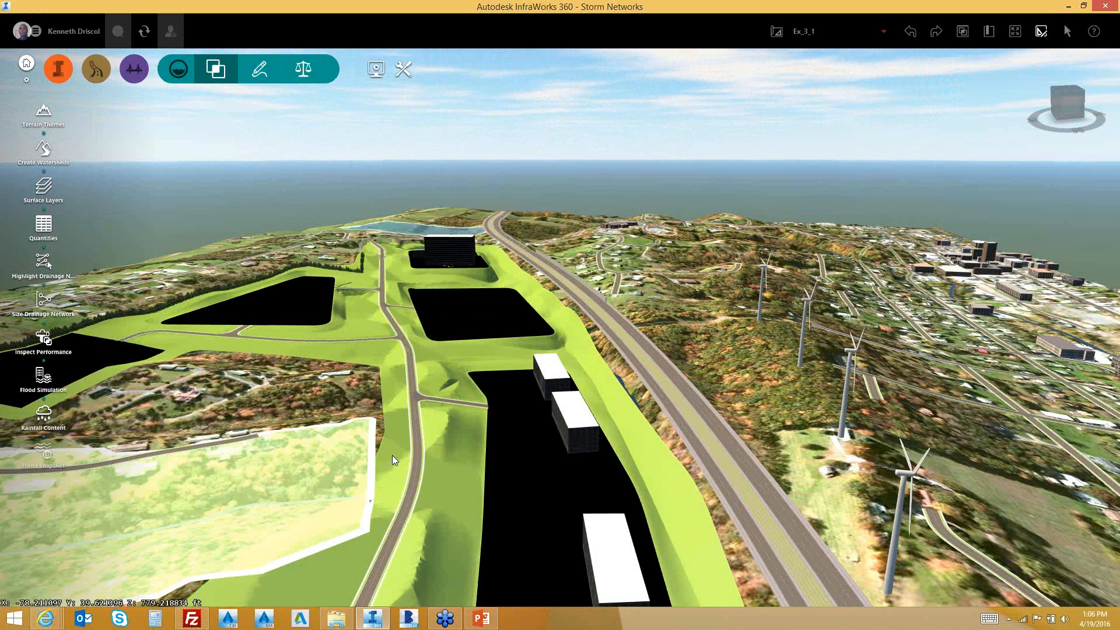
{"action": "left_click_drag", "start_coordinate": [372, 509], "coordinate": [434, 322]}
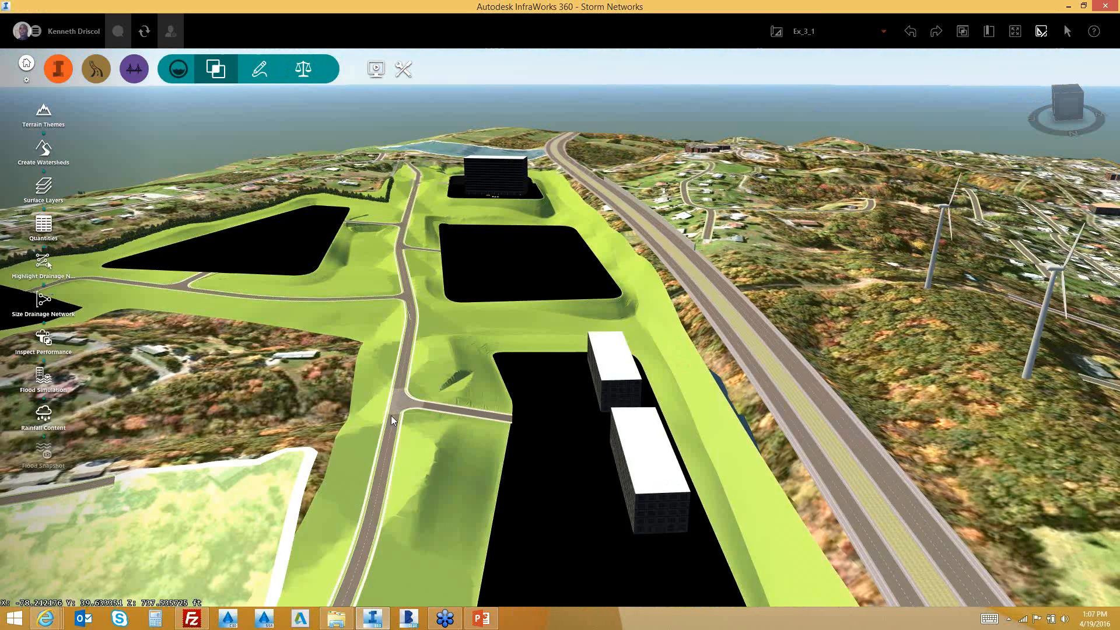
{"action": "scroll", "coordinate": [391, 414], "scroll_direction": "up", "scroll_amount": 2}
{"action": "scroll", "coordinate": [401, 362], "scroll_direction": "down", "scroll_amount": 2}
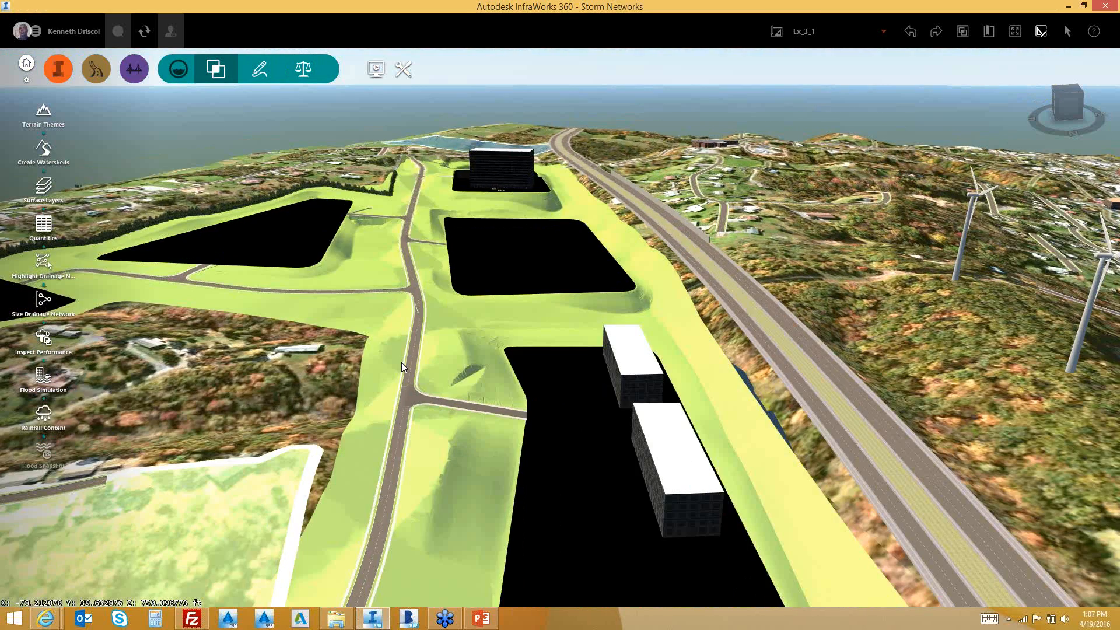
{"action": "scroll", "coordinate": [401, 363], "scroll_direction": "down", "scroll_amount": 2}
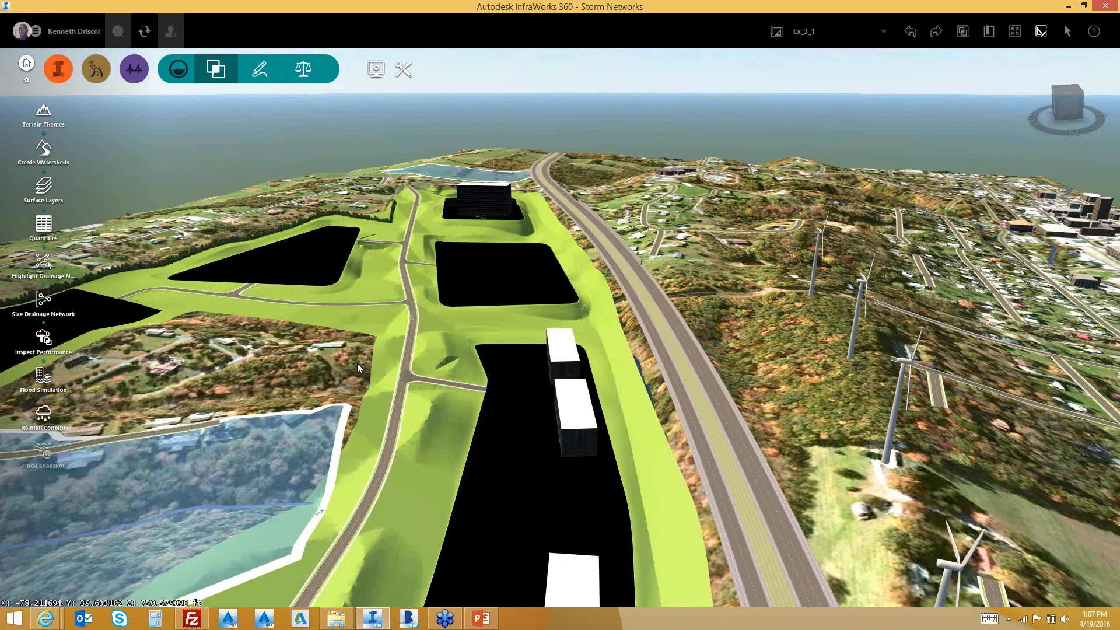
{"action": "scroll", "coordinate": [364, 365], "scroll_direction": "down", "scroll_amount": 2}
{"action": "left_click_drag", "start_coordinate": [374, 366], "coordinate": [502, 327]}
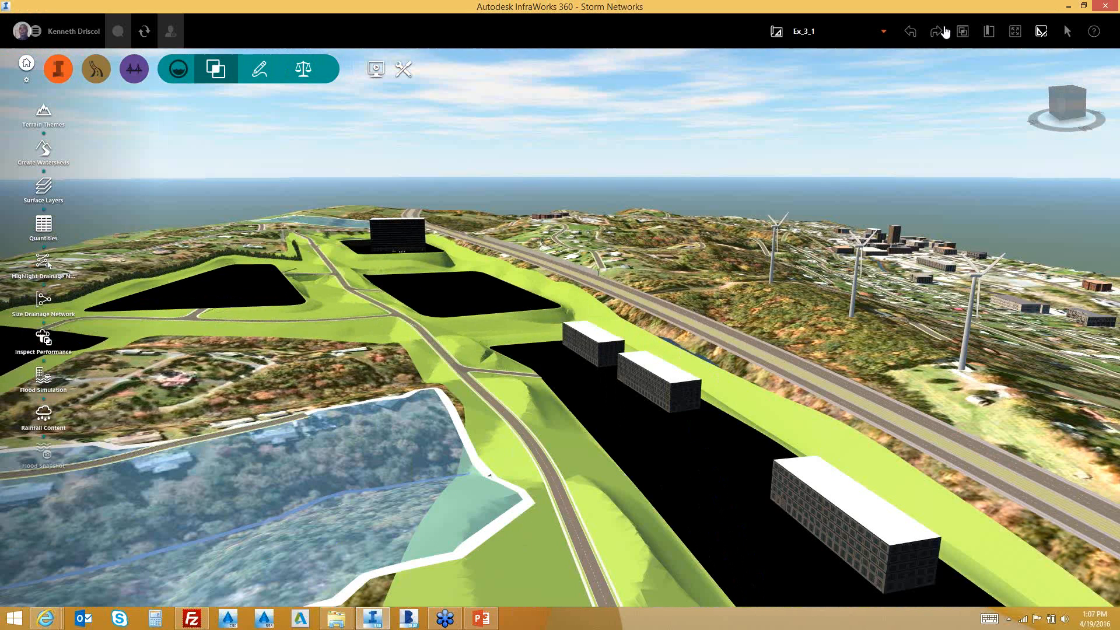
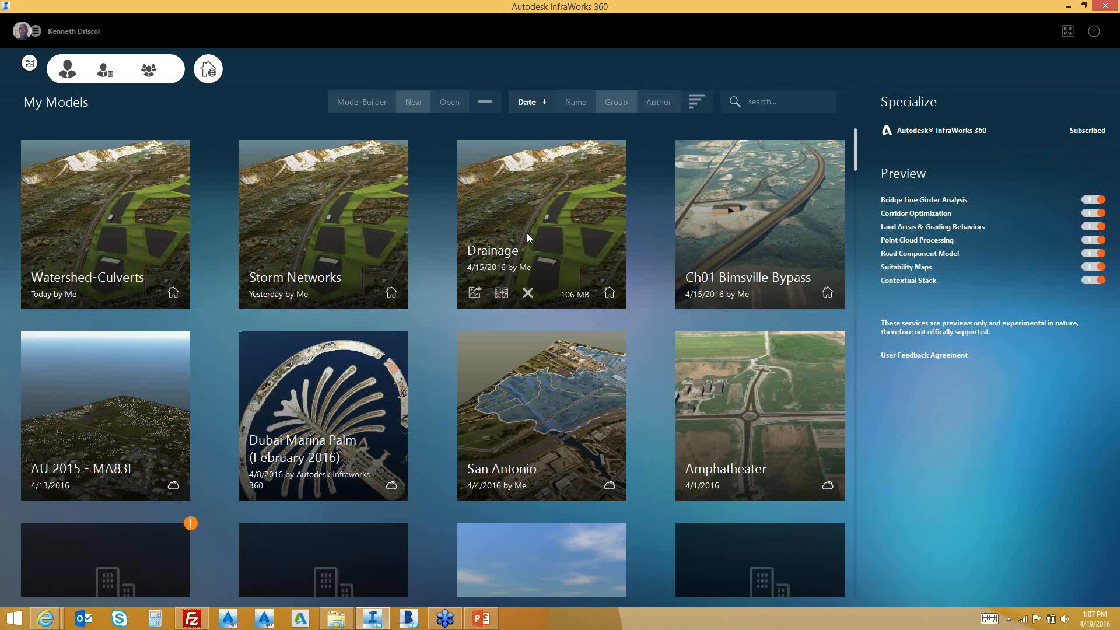
Load the Drainage model from its tile on the My Models screen
{"action": "left_click", "coordinate": [527, 233]}
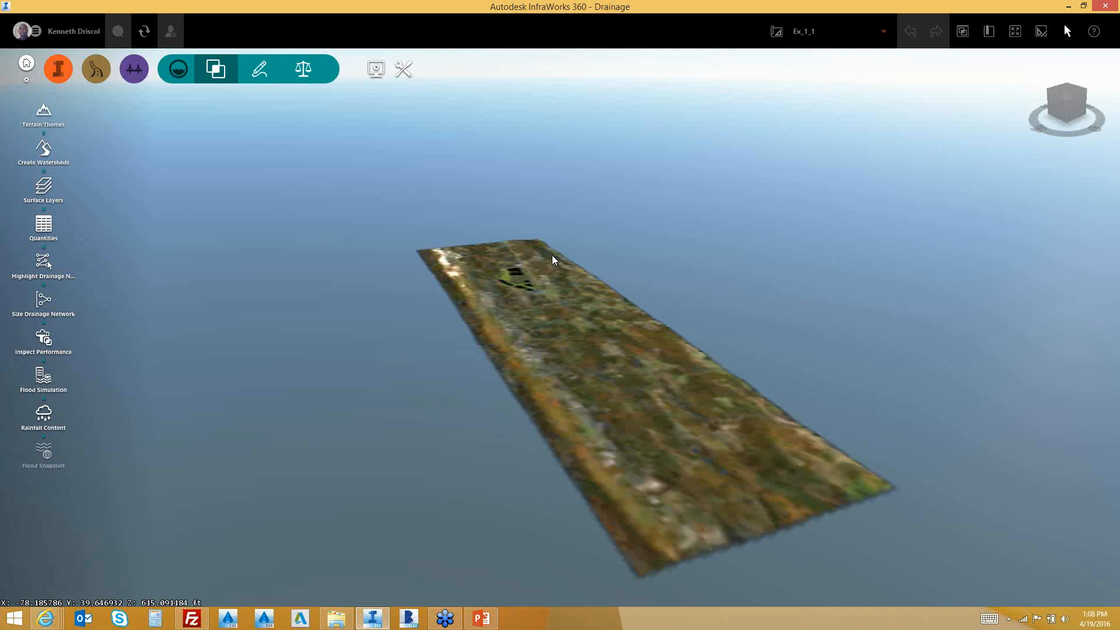
{"action": "left_click", "coordinate": [990, 32]}
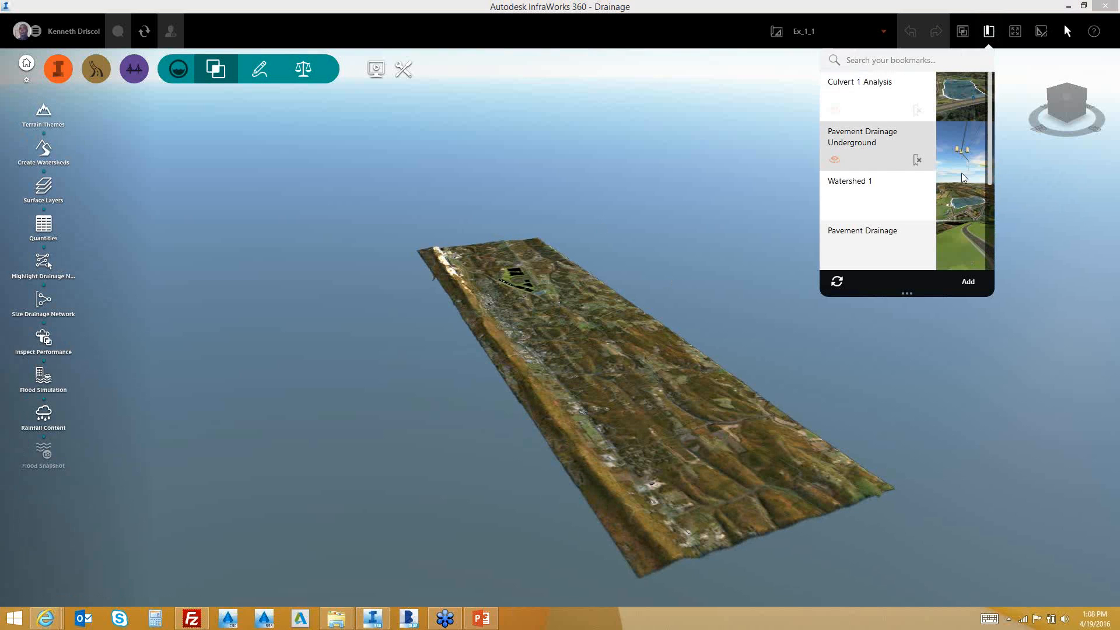
{"action": "scroll", "coordinate": [995, 165], "scroll_direction": "down", "scroll_amount": 3}
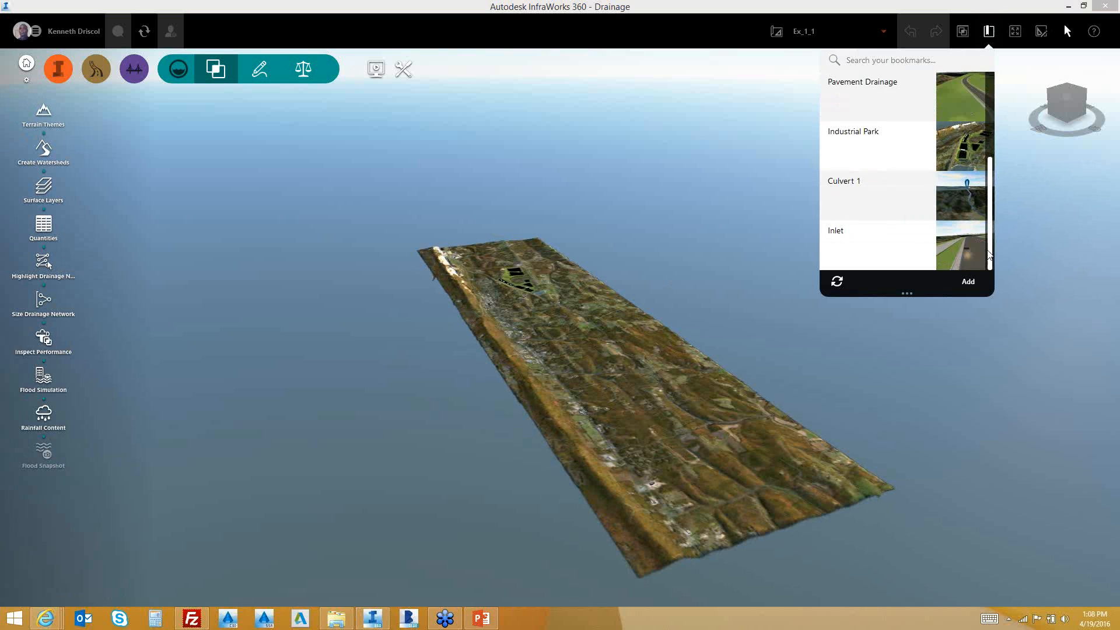
{"action": "scroll", "coordinate": [997, 134], "scroll_direction": "up", "scroll_amount": 3}
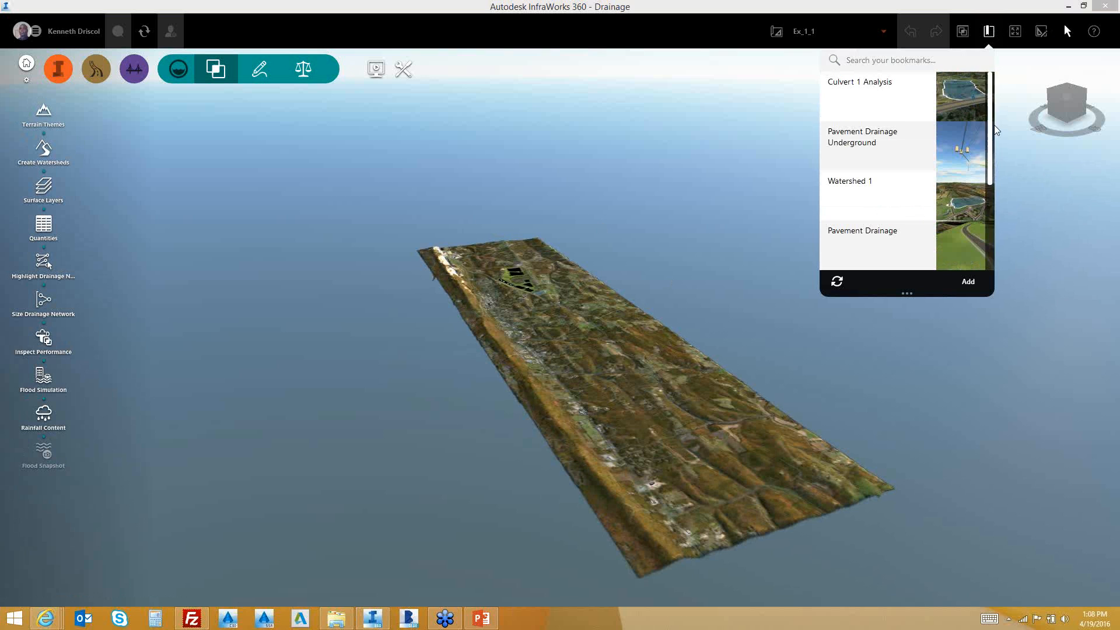
{"action": "left_click", "coordinate": [883, 31]}
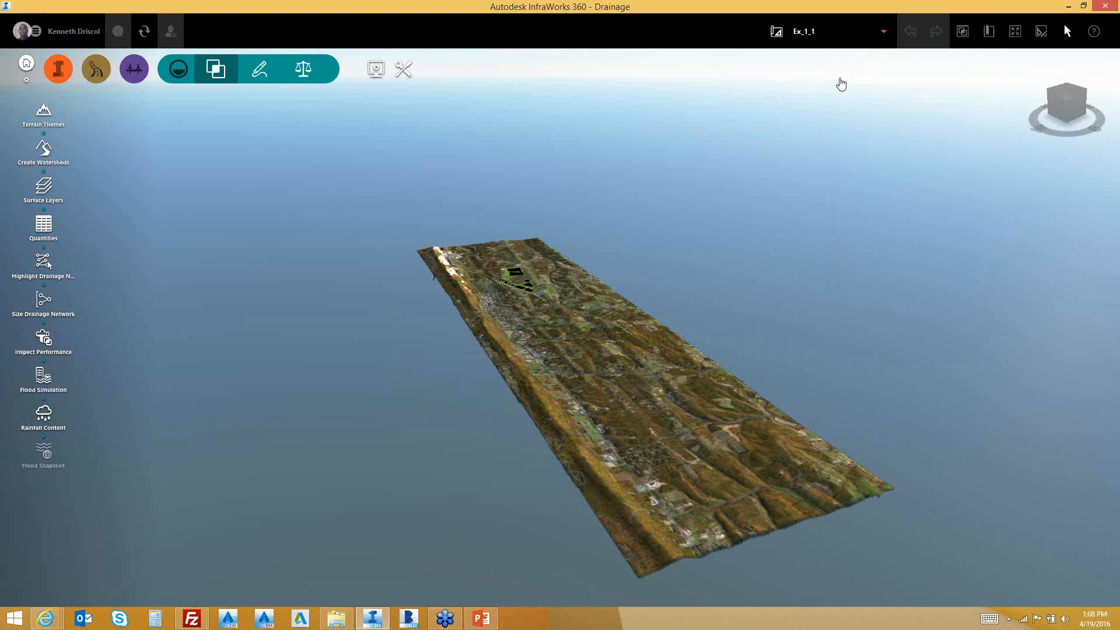
{"action": "left_click", "coordinate": [813, 31]}
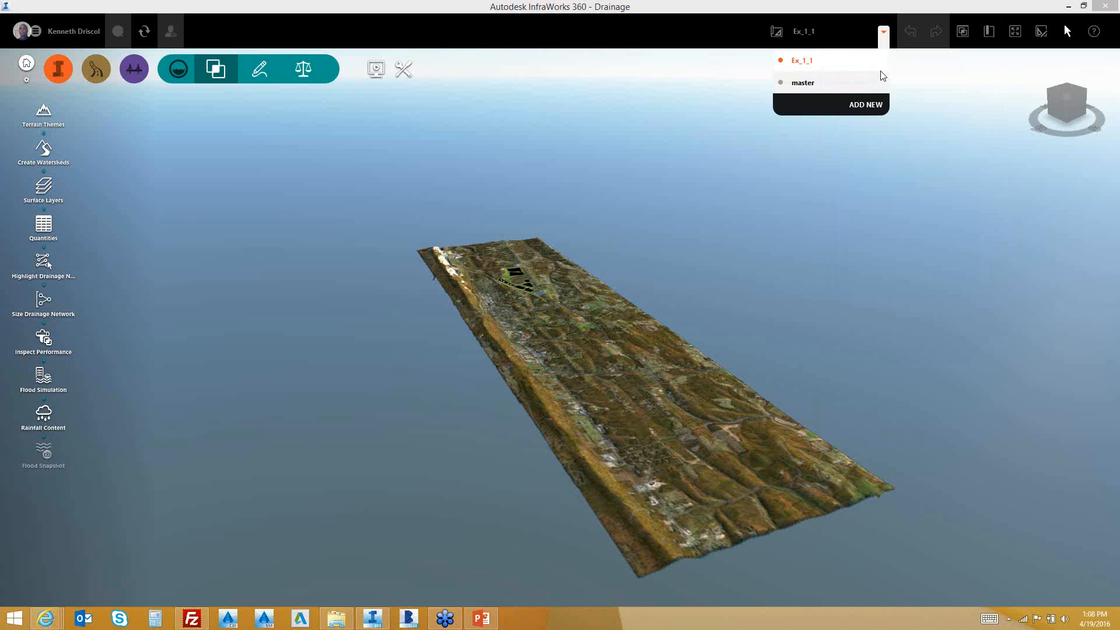
{"action": "left_click", "coordinate": [886, 40]}
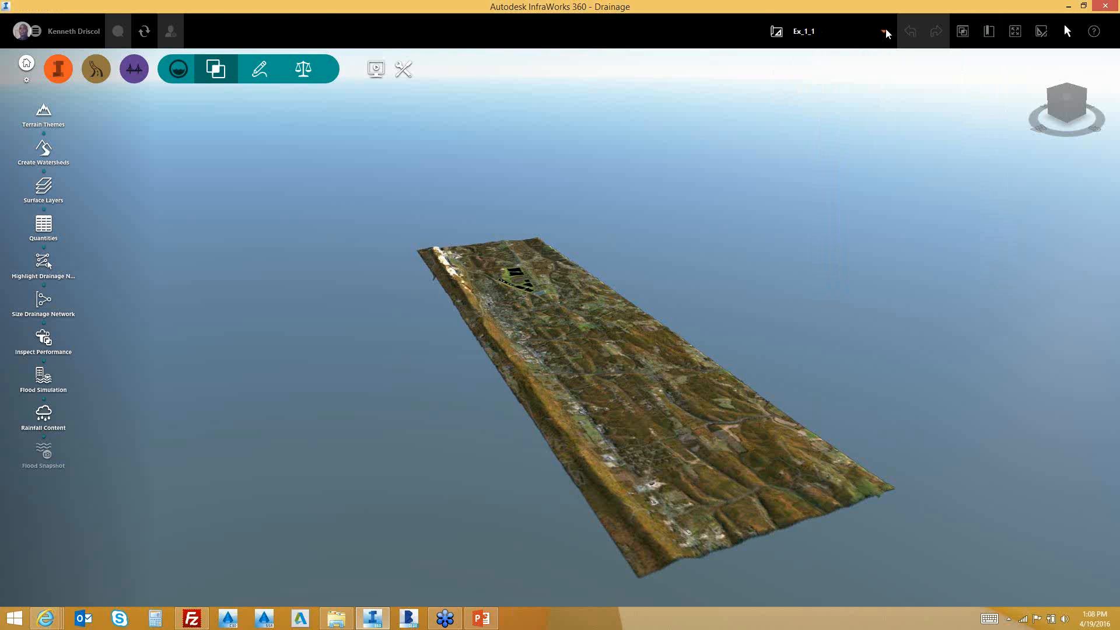
{"action": "left_click", "coordinate": [885, 33]}
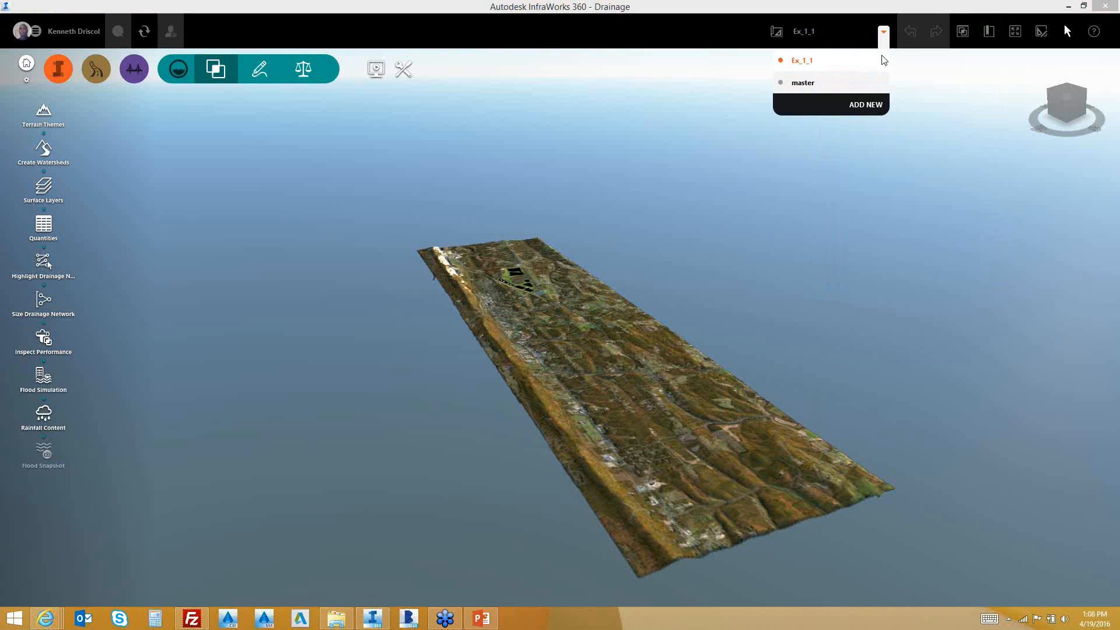
{"action": "left_click", "coordinate": [496, 292]}
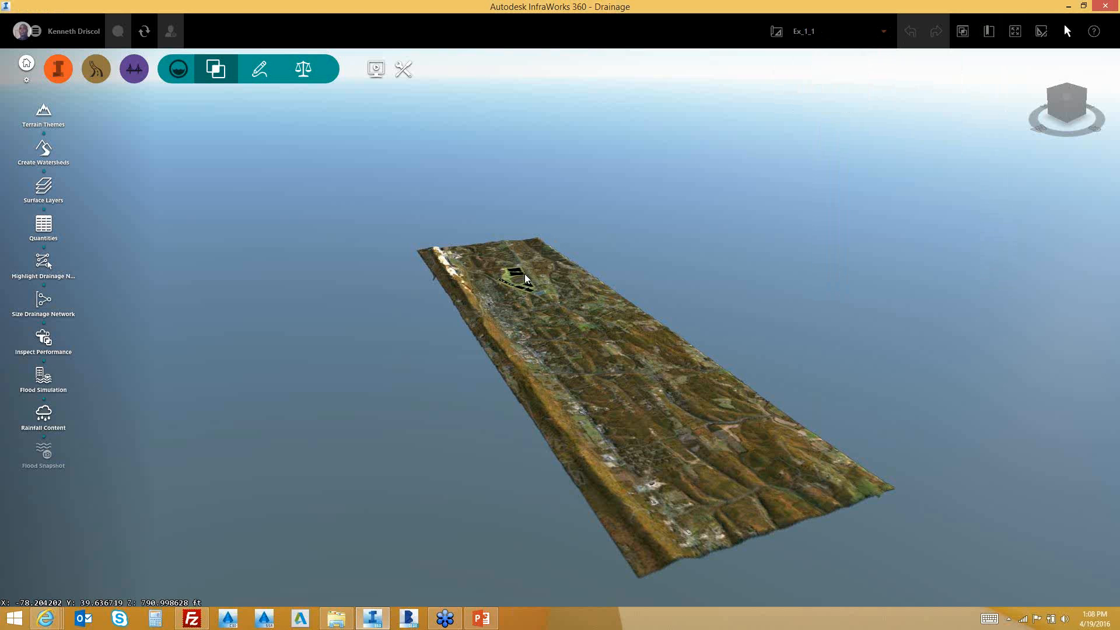
Zoom, pan and orbit down to the pond-side road crossing, looking along the road at the stream
{"action": "scroll", "coordinate": [520, 278], "scroll_direction": "up", "scroll_amount": 2}
{"action": "scroll", "coordinate": [517, 297], "scroll_direction": "up", "scroll_amount": 2}
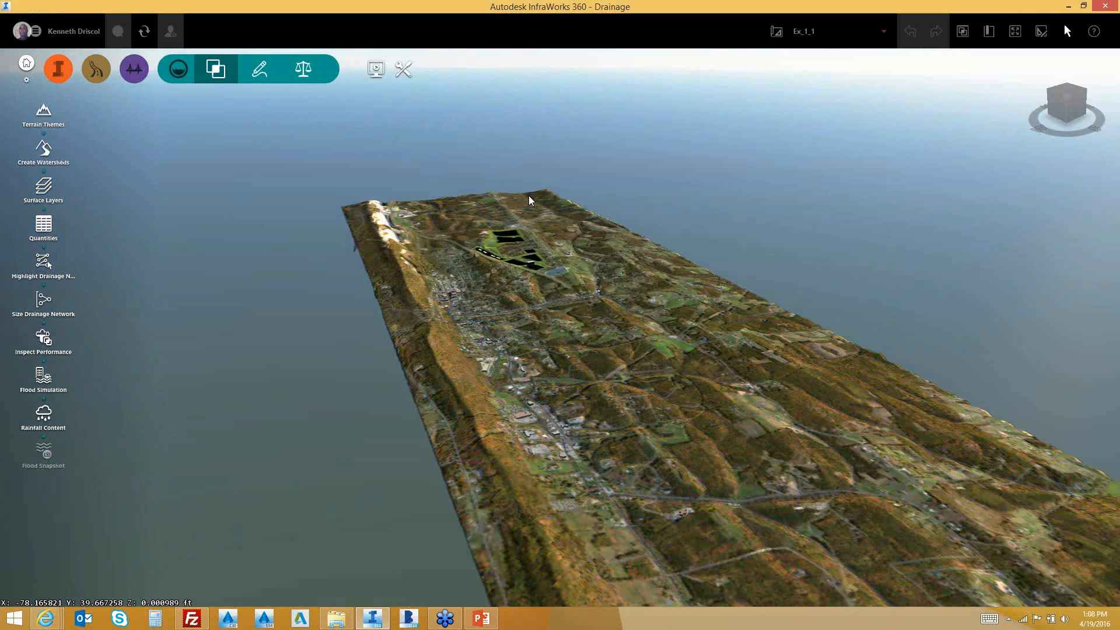
{"action": "scroll", "coordinate": [529, 192], "scroll_direction": "up", "scroll_amount": 1}
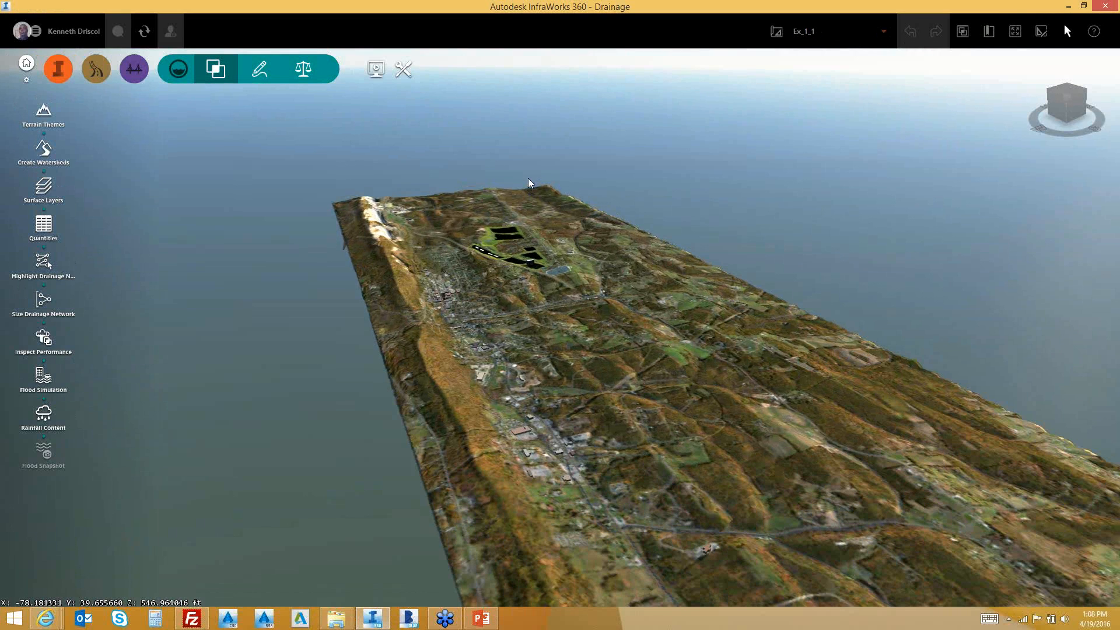
{"action": "scroll", "coordinate": [460, 253], "scroll_direction": "up", "scroll_amount": 3}
{"action": "middle_click_drag", "start_coordinate": [460, 249], "coordinate": [367, 240]}
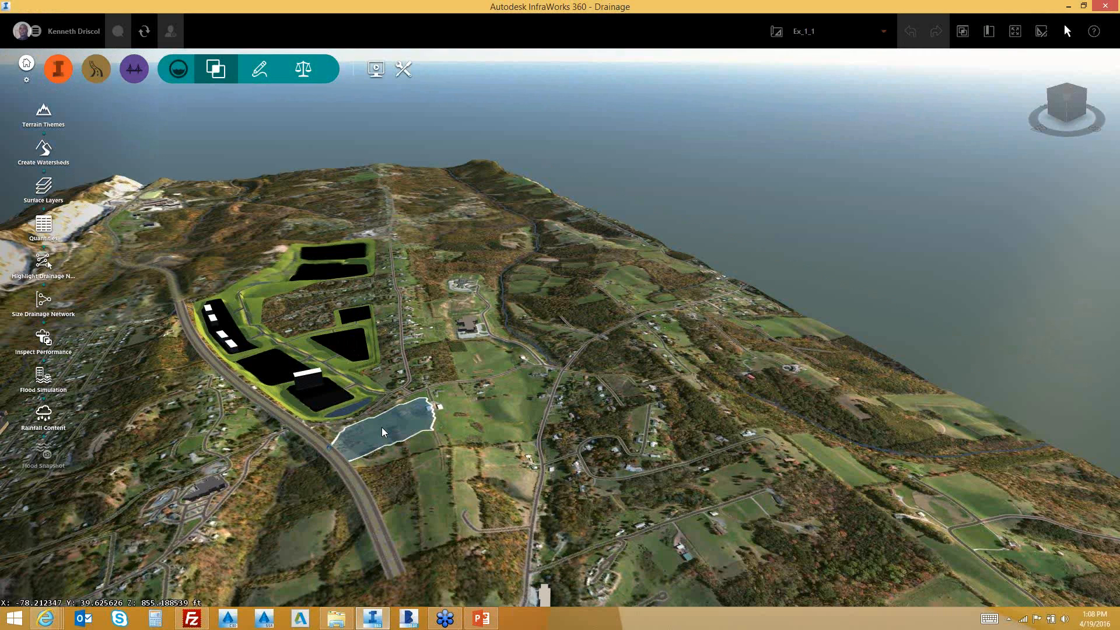
{"action": "middle_click_drag", "start_coordinate": [382, 427], "coordinate": [327, 451], "text": "shift"}
{"action": "scroll", "coordinate": [327, 451], "scroll_direction": "up", "scroll_amount": 2}
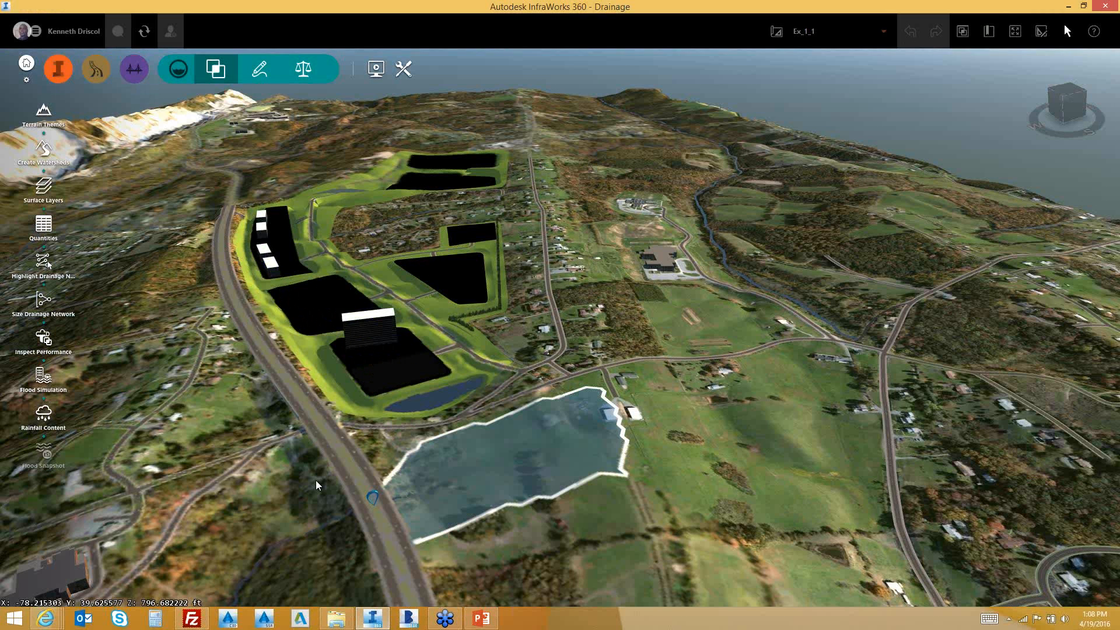
{"action": "middle_click_drag", "start_coordinate": [316, 481], "coordinate": [303, 446], "text": "shift"}
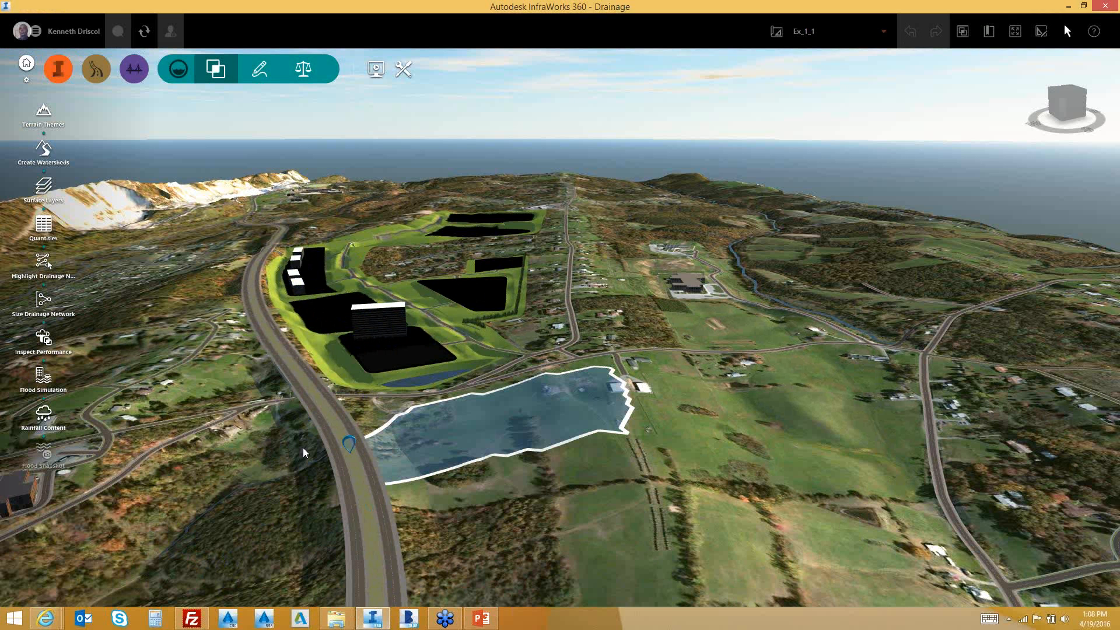
{"action": "middle_click_drag", "start_coordinate": [303, 447], "coordinate": [443, 464]}
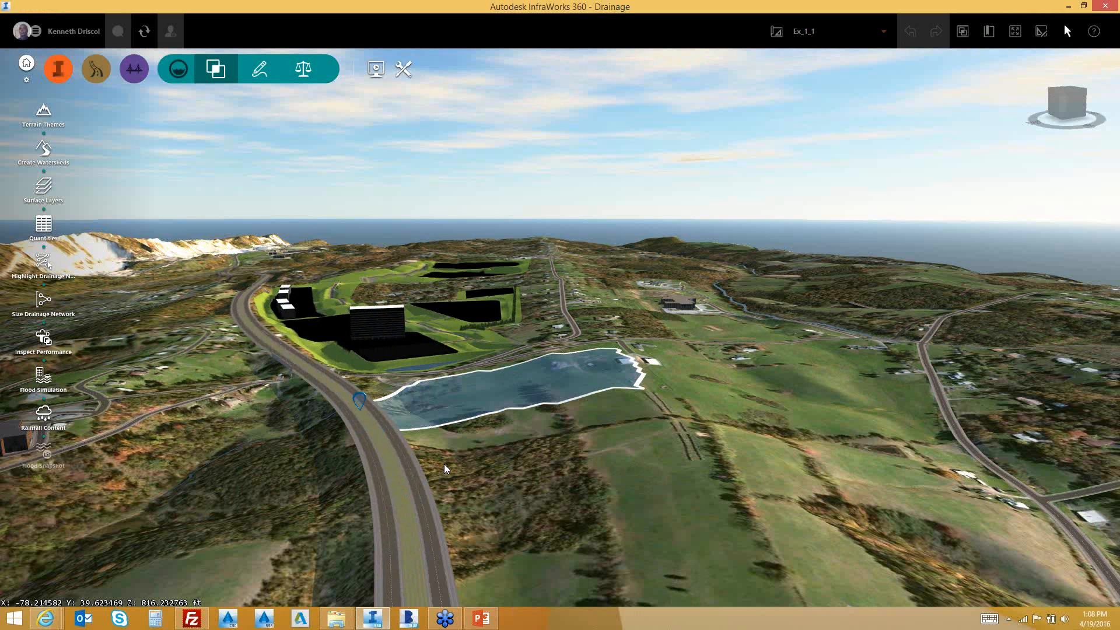
{"action": "middle_click_drag", "start_coordinate": [444, 467], "coordinate": [418, 513]}
{"action": "scroll", "coordinate": [417, 512], "scroll_direction": "up", "scroll_amount": 3}
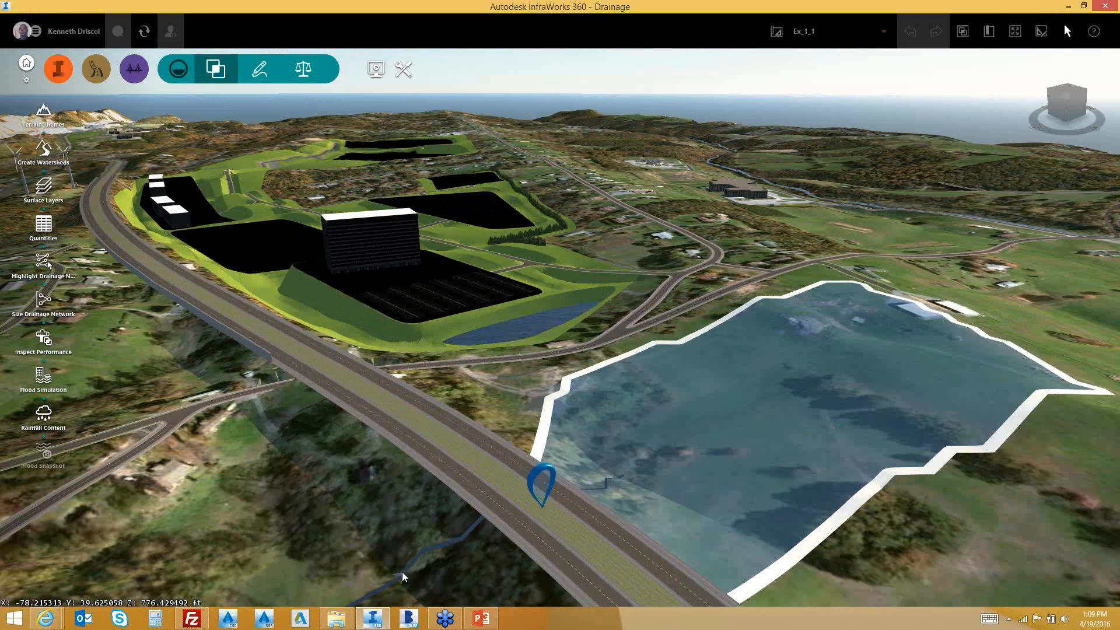
{"action": "middle_click_drag", "start_coordinate": [402, 573], "coordinate": [586, 506]}
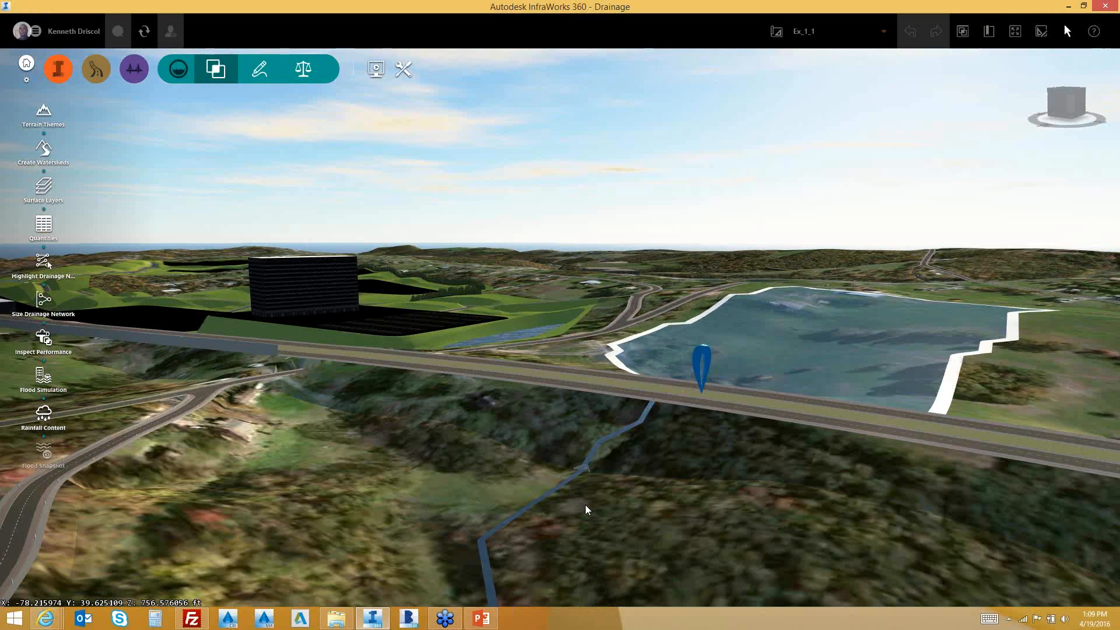
{"action": "scroll", "coordinate": [594, 482], "scroll_direction": "up", "scroll_amount": 2}
Select Culvert 1 and start editing it
{"action": "left_click", "coordinate": [594, 482]}
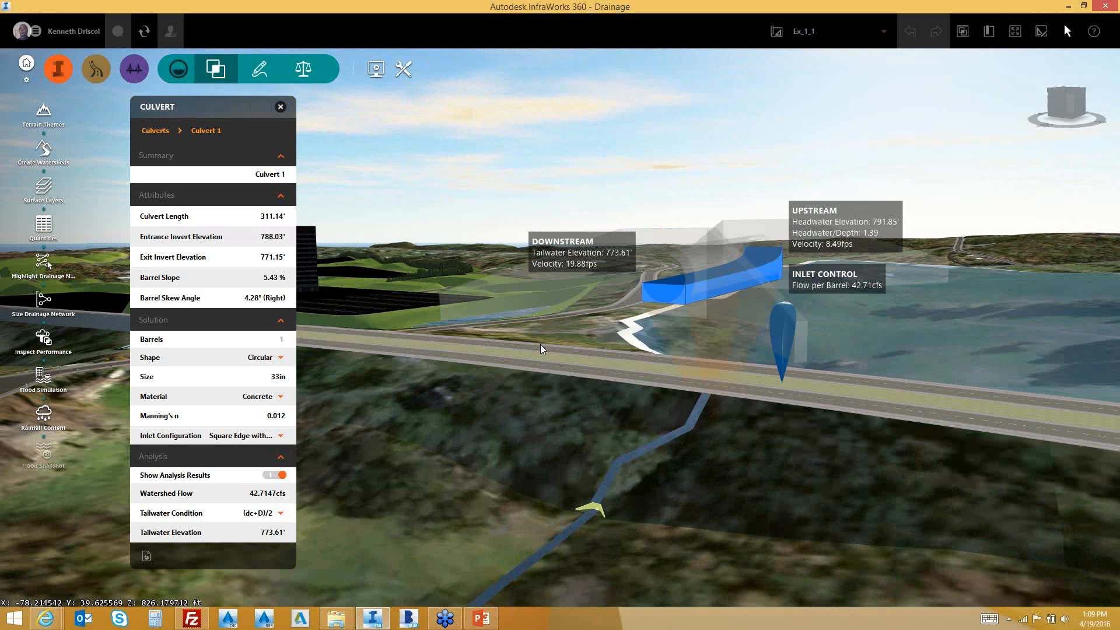
{"action": "right_click", "coordinate": [537, 290]}
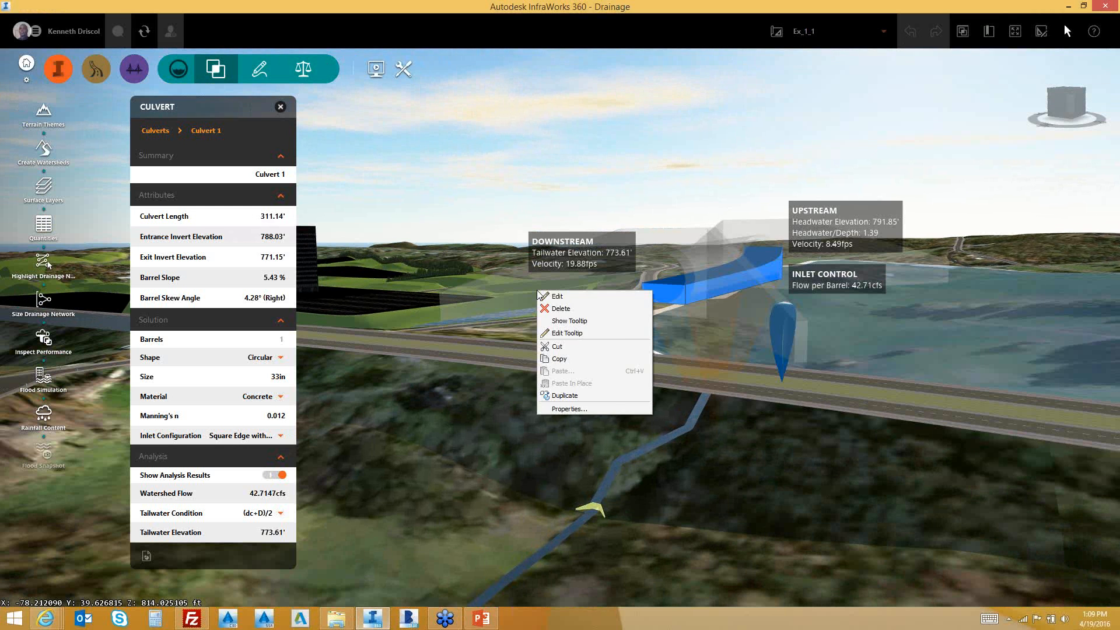
{"action": "left_click", "coordinate": [551, 295]}
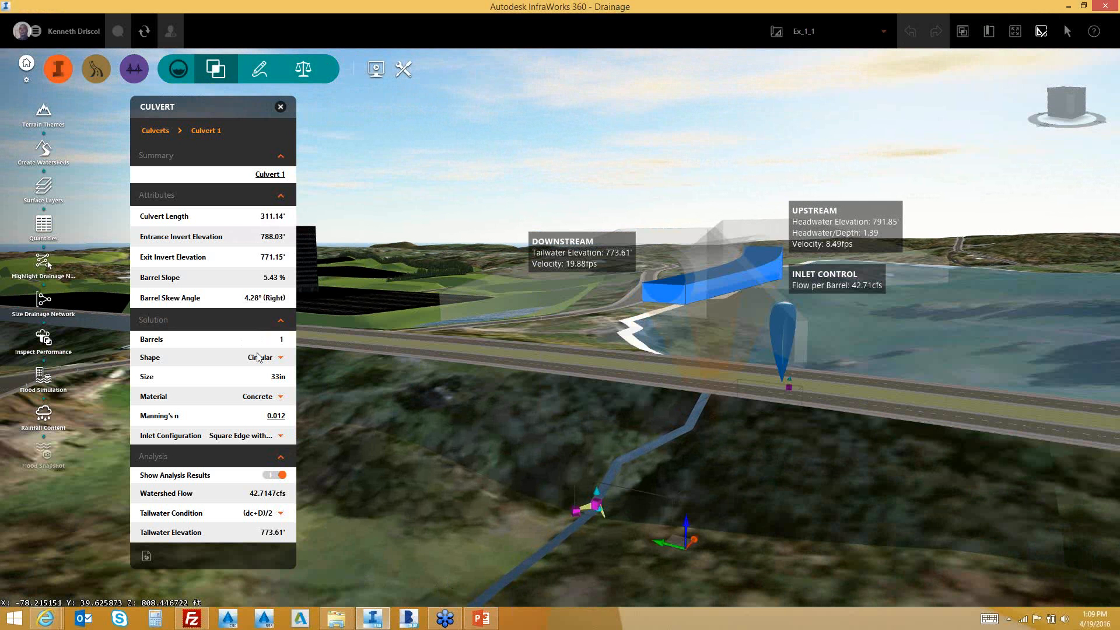
Change the culvert's barrel shape from Circular to Box
{"action": "left_click", "coordinate": [281, 357]}
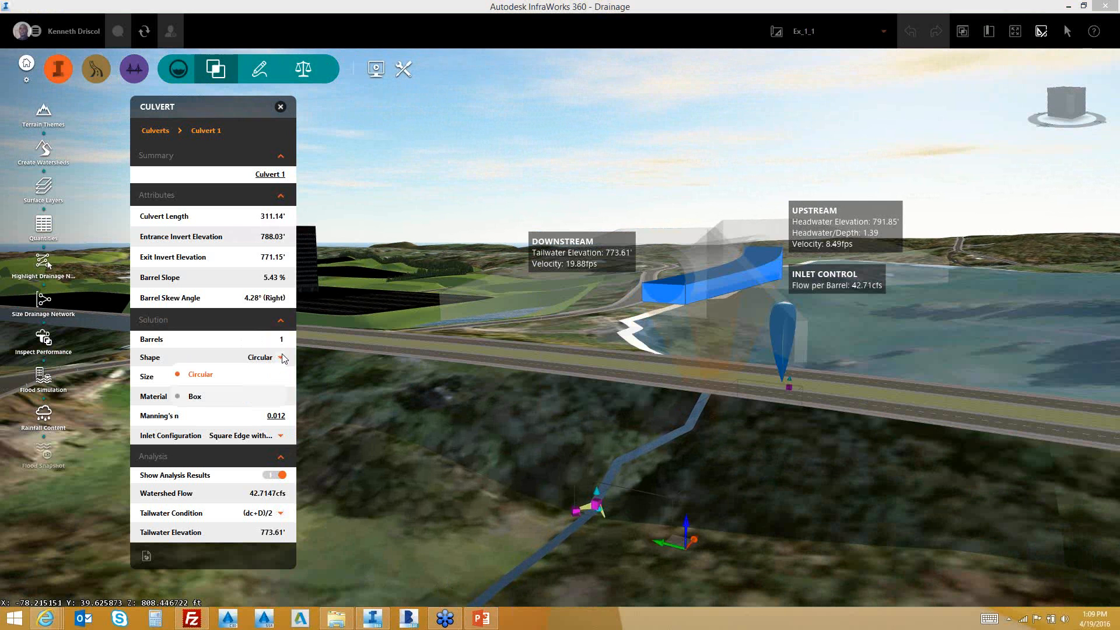
{"action": "left_click", "coordinate": [612, 458]}
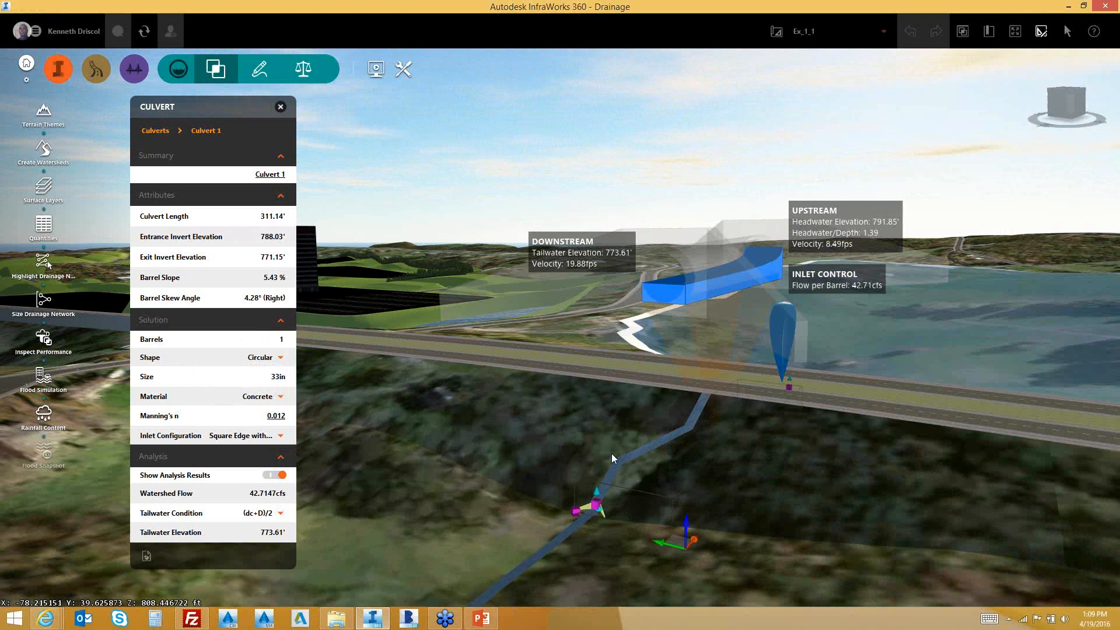
{"action": "left_click_drag", "start_coordinate": [611, 453], "coordinate": [735, 457]}
{"action": "scroll", "coordinate": [623, 471], "scroll_direction": "up", "scroll_amount": 4}
{"action": "scroll", "coordinate": [684, 457], "scroll_direction": "down", "scroll_amount": 3}
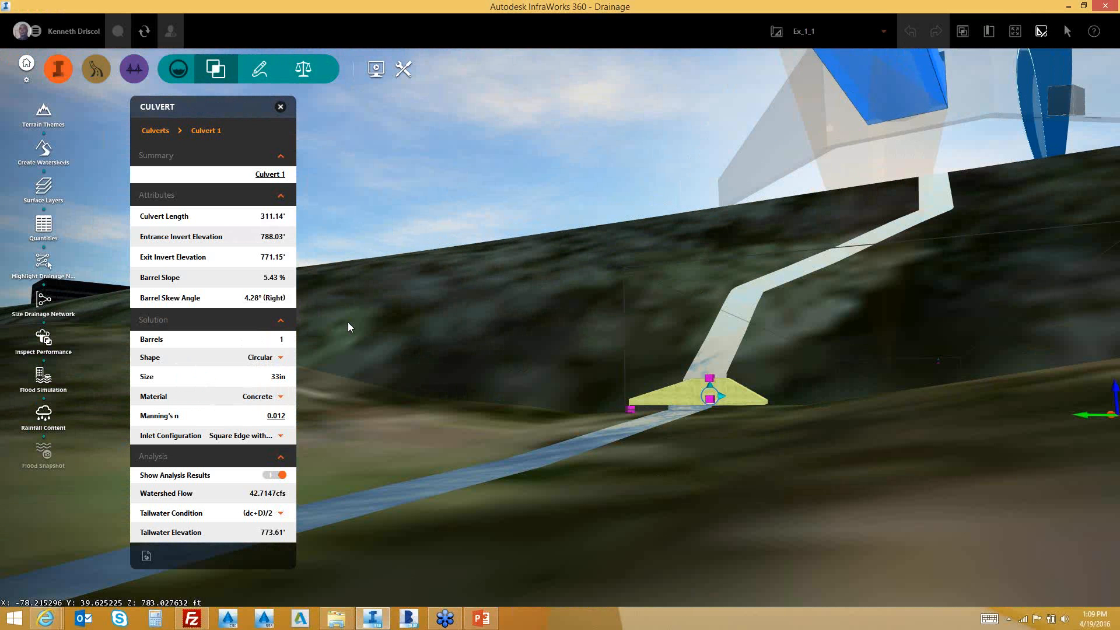
{"action": "left_click", "coordinate": [279, 357]}
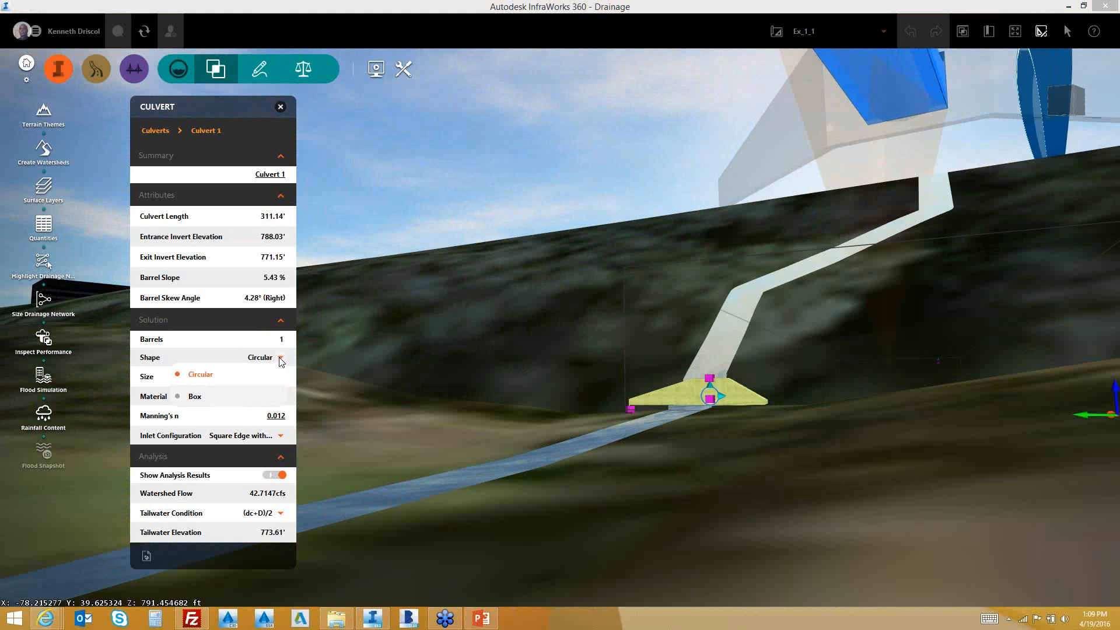
{"action": "left_click", "coordinate": [196, 397]}
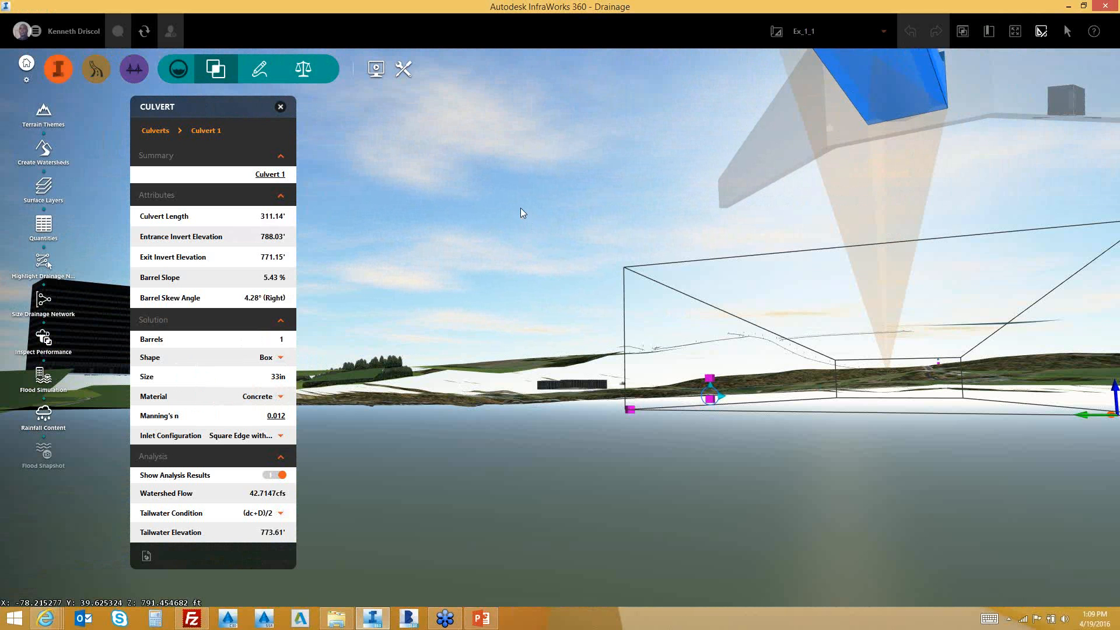
Exit editing, orbit toward the channel crossing, and select Culvert 1 to show its 36in x 36in Box properties
{"action": "key", "text": "Escape"}
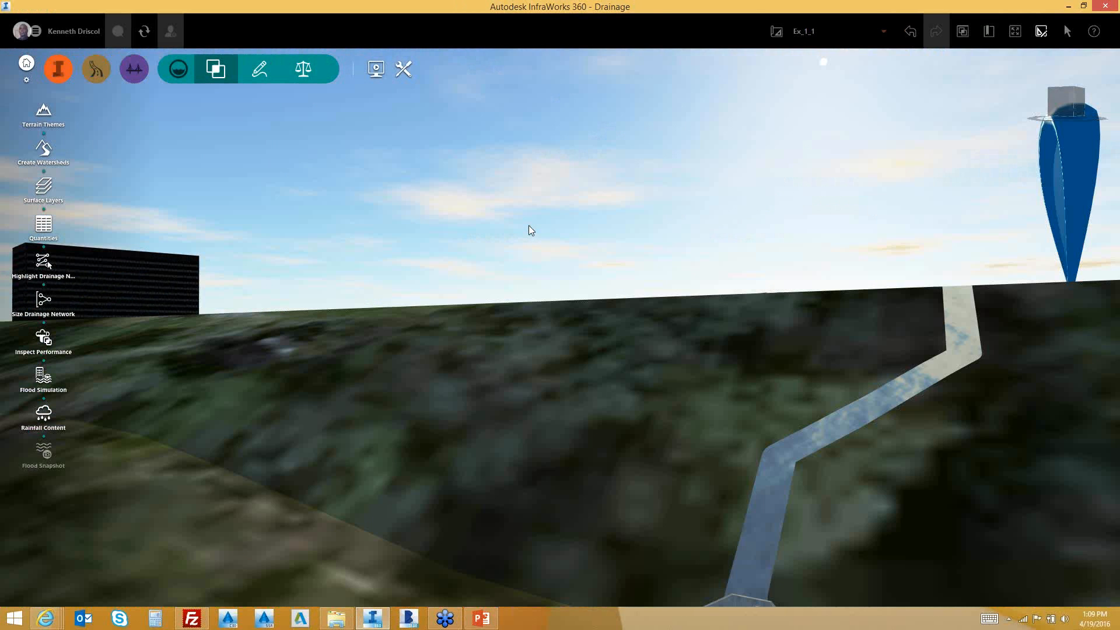
{"action": "scroll", "coordinate": [573, 323], "scroll_direction": "down", "scroll_amount": 3}
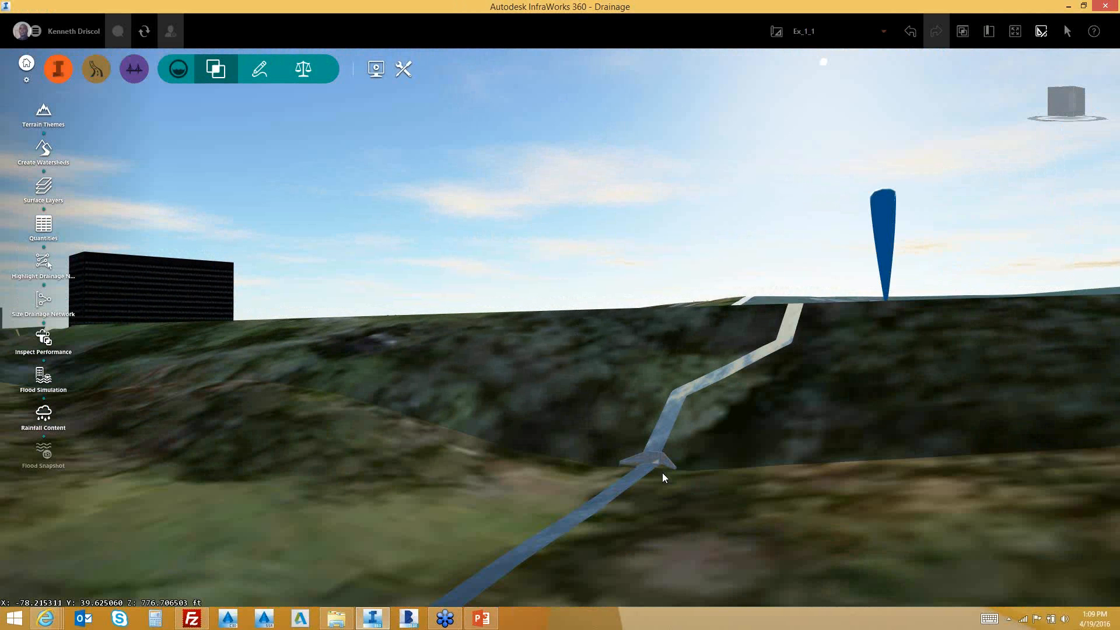
{"action": "scroll", "coordinate": [667, 468], "scroll_direction": "up", "scroll_amount": 3}
{"action": "scroll", "coordinate": [654, 488], "scroll_direction": "up", "scroll_amount": 1}
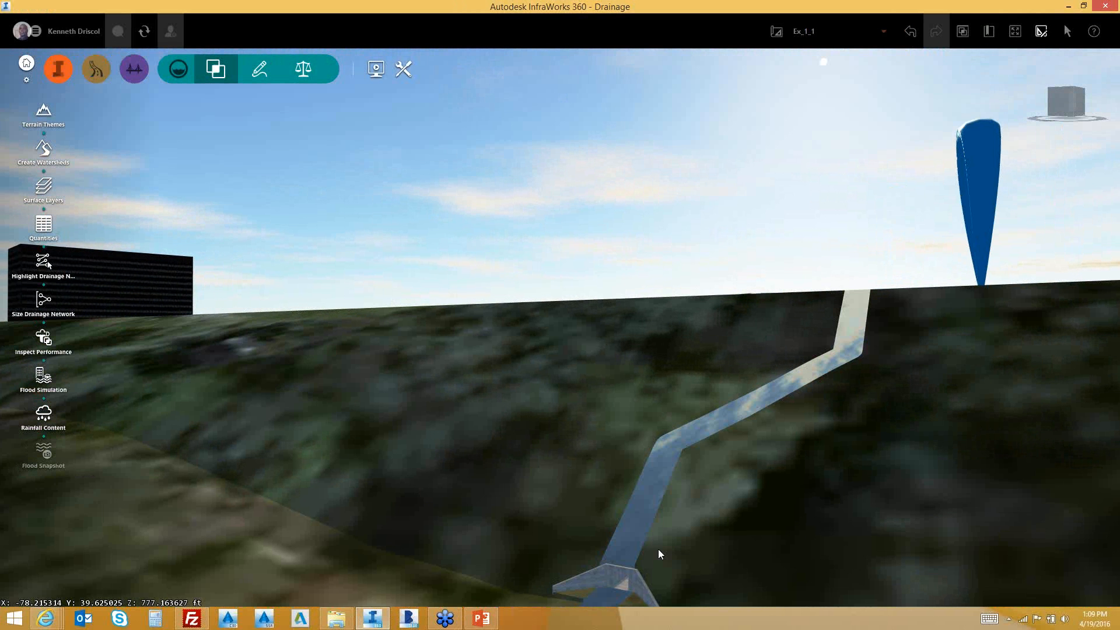
{"action": "left_click_drag", "start_coordinate": [659, 549], "coordinate": [665, 497]}
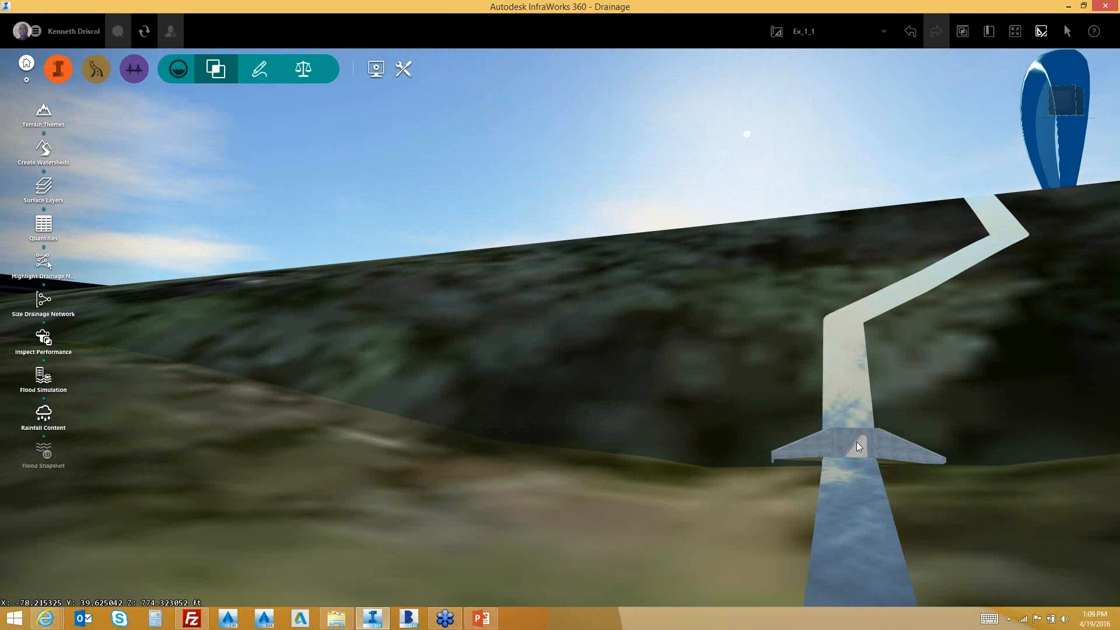
{"action": "left_click_drag", "start_coordinate": [858, 450], "coordinate": [766, 448]}
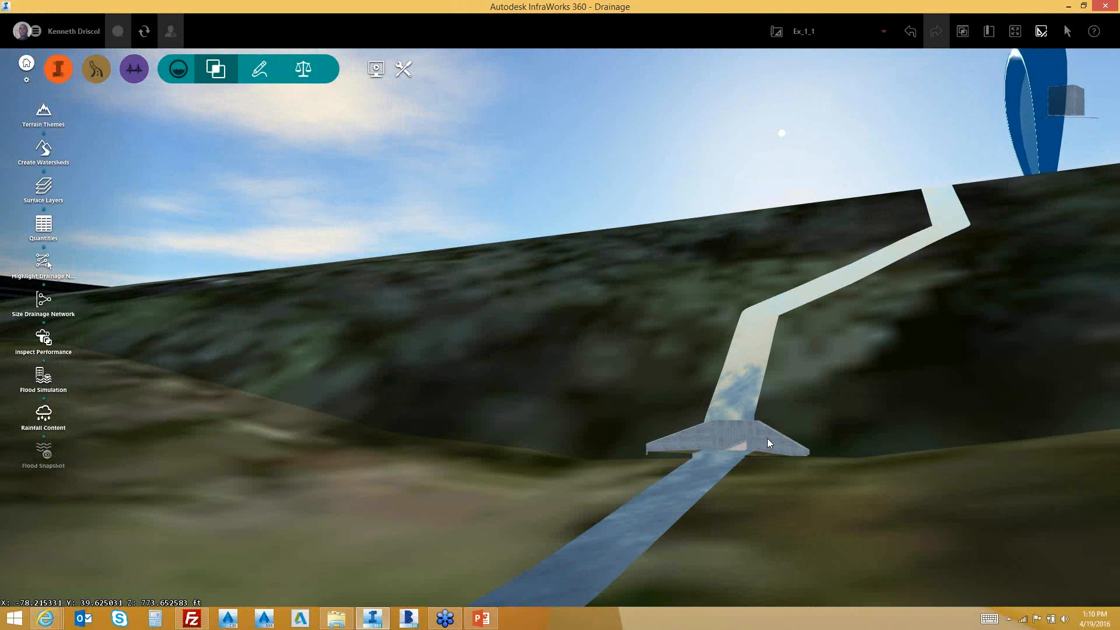
{"action": "left_click", "coordinate": [768, 442]}
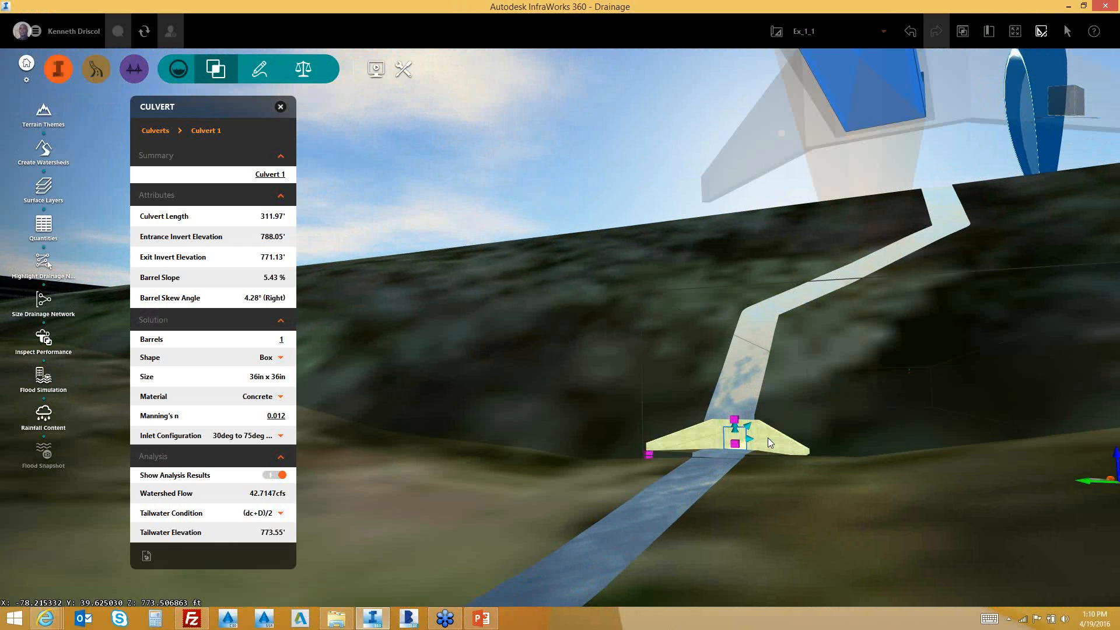
Set Culvert 1 to 3 barrels and drag its size grip to 36in x 36in
{"action": "right_click", "coordinate": [767, 442]}
{"action": "left_click", "coordinate": [282, 339]}
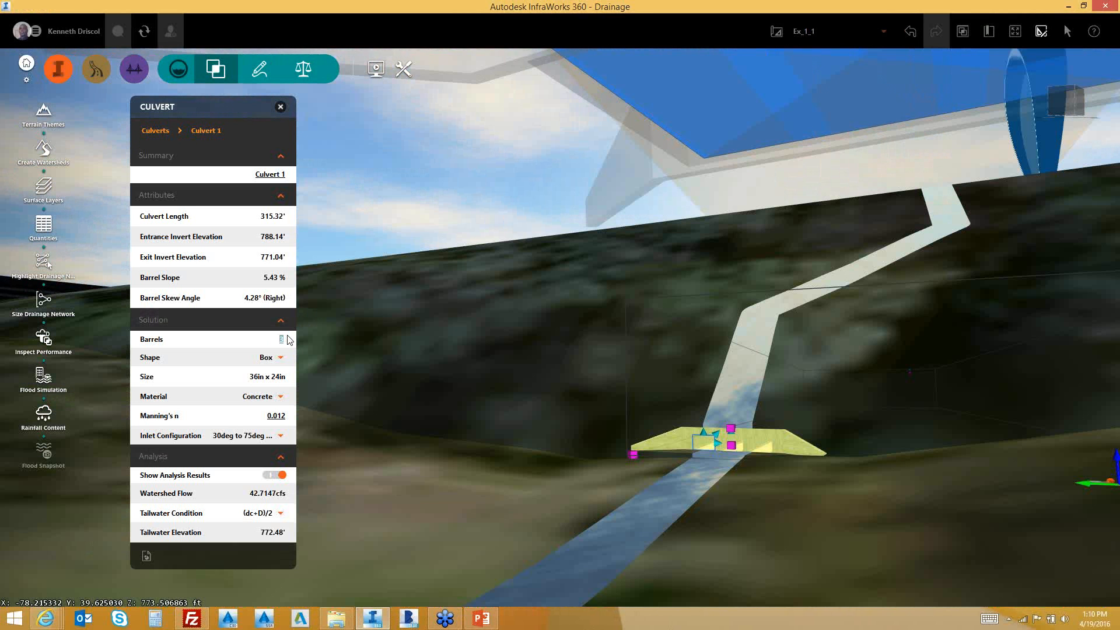
{"action": "left_click", "coordinate": [866, 489]}
{"action": "scroll", "coordinate": [772, 461], "scroll_direction": "up", "scroll_amount": 5}
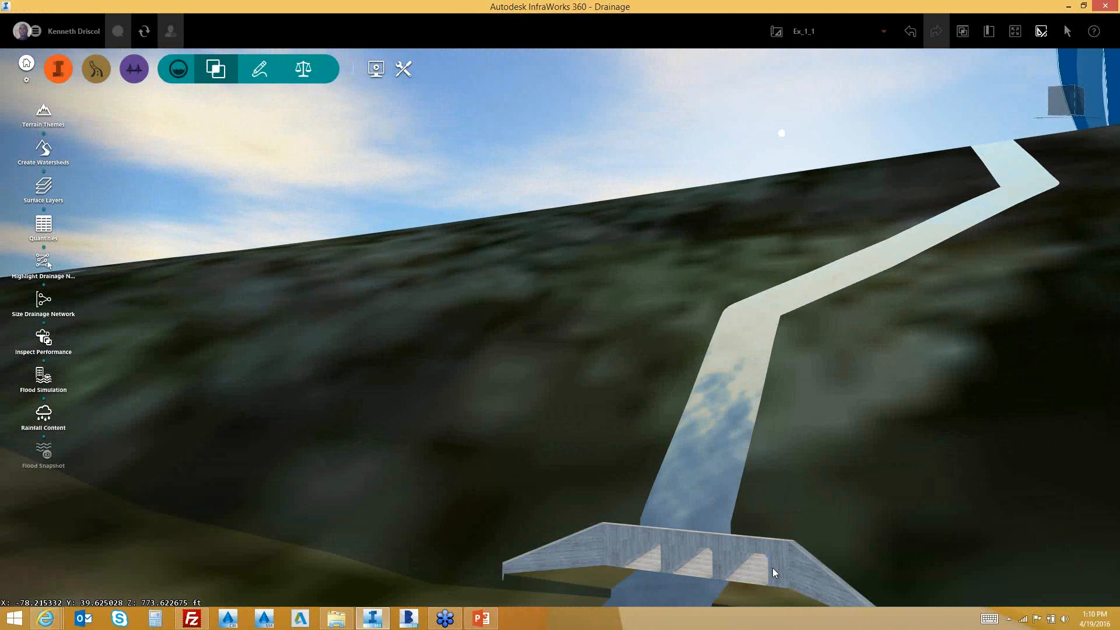
{"action": "left_click_drag", "start_coordinate": [773, 569], "coordinate": [789, 561]}
{"action": "left_click", "coordinate": [705, 547]}
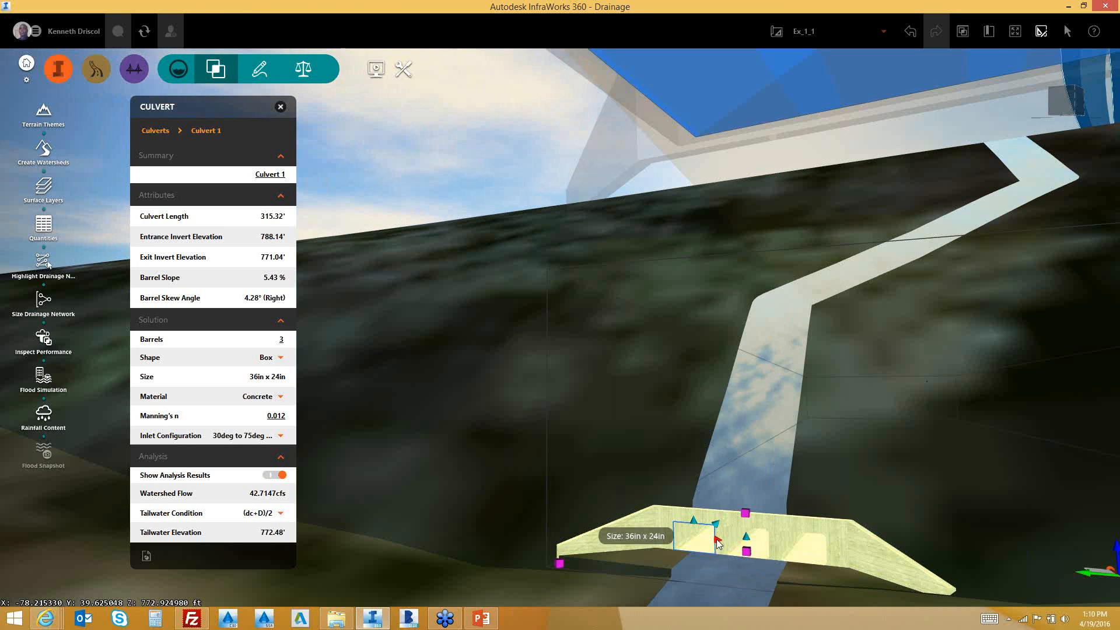
{"action": "left_click_drag", "start_coordinate": [694, 522], "coordinate": [693, 517]}
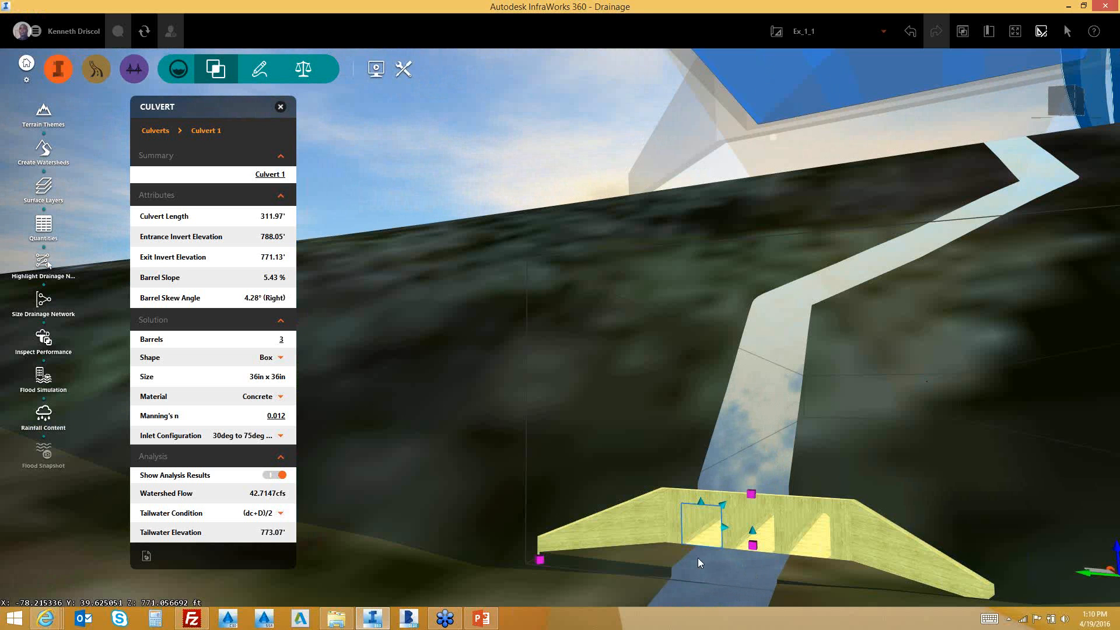
Set the inlet configuration to 90deg and 15deg wingwall flares and finish editing
{"action": "left_click", "coordinate": [283, 438]}
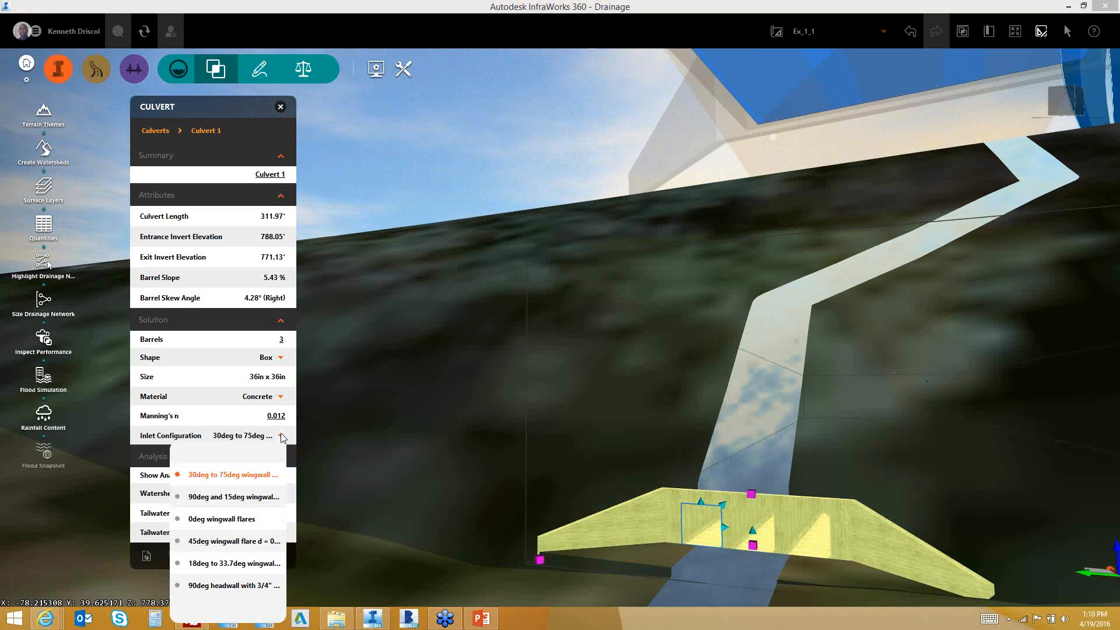
{"action": "left_click", "coordinate": [206, 498]}
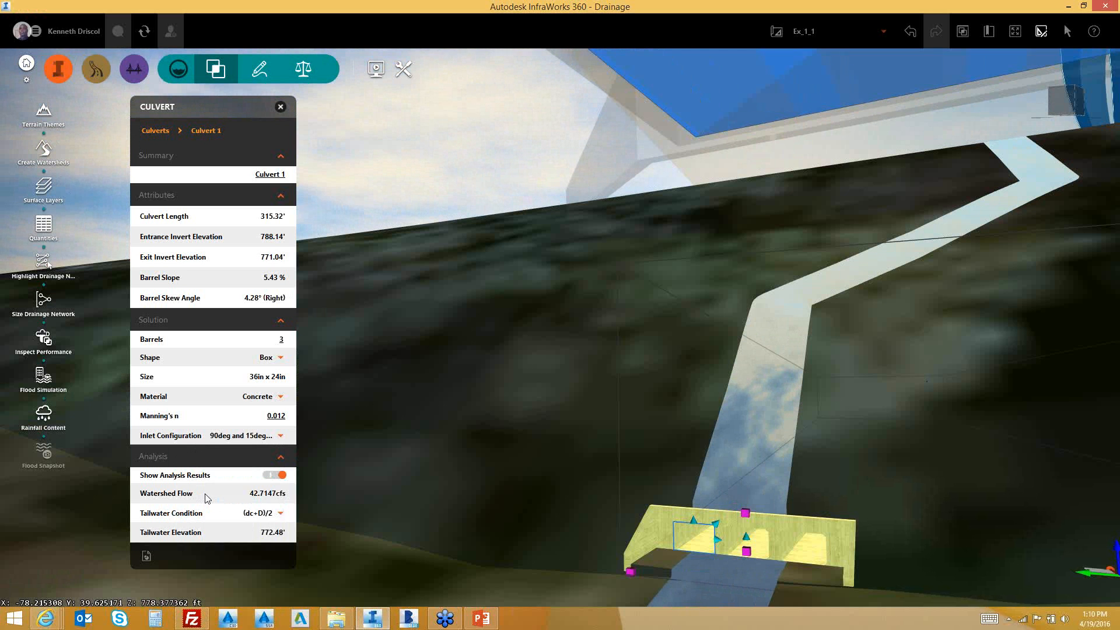
{"action": "key", "text": "Escape"}
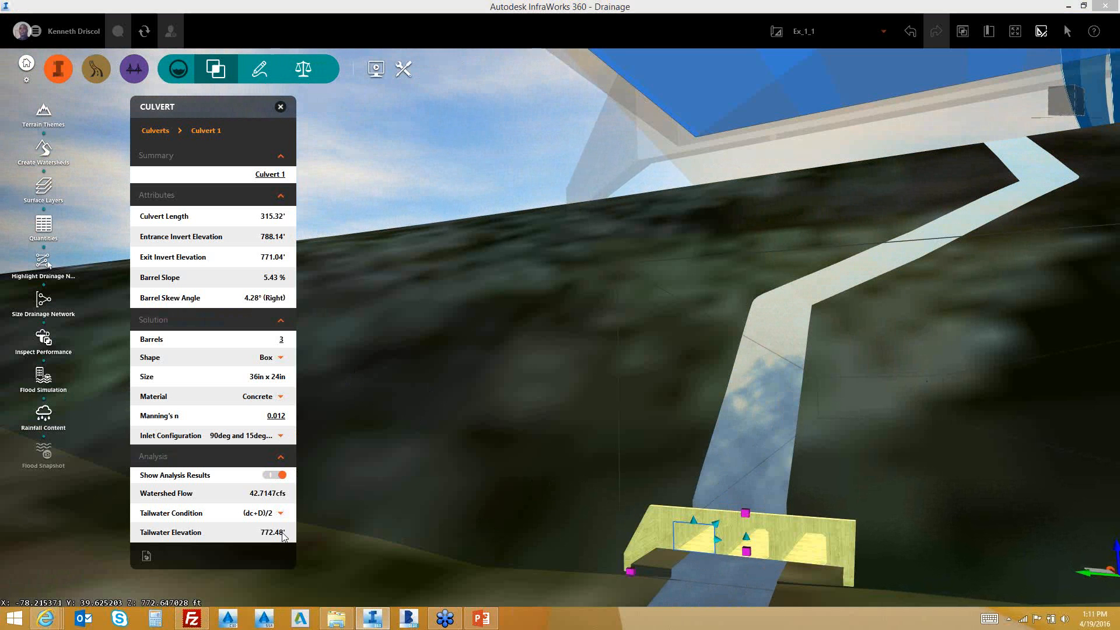
{"action": "right_click", "coordinate": [282, 533]}
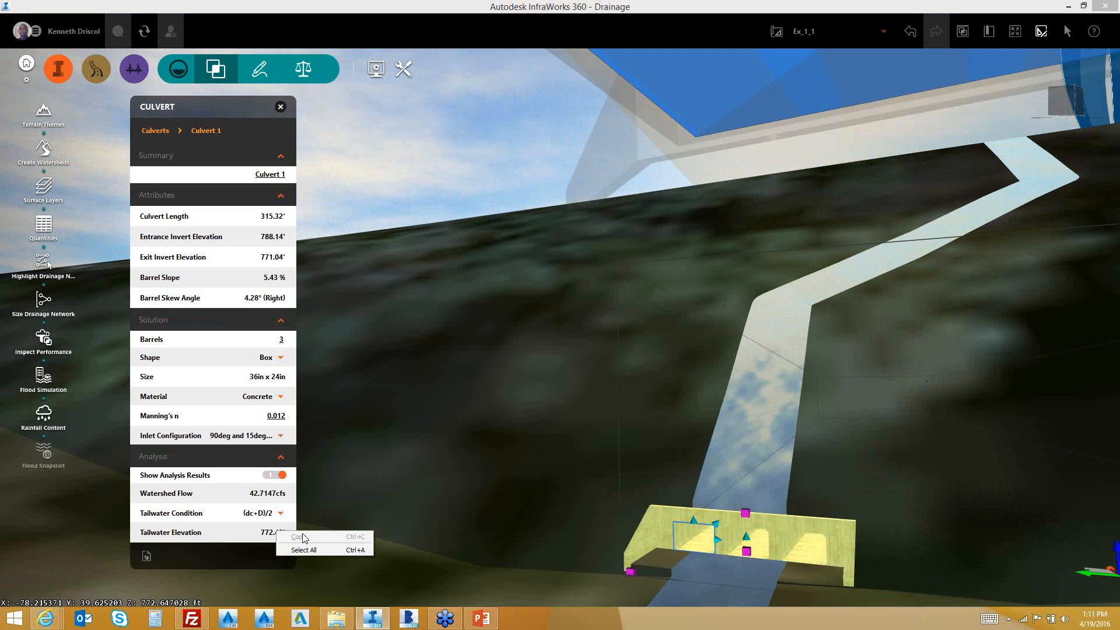
{"action": "left_click", "coordinate": [803, 520]}
{"action": "right_click", "coordinate": [804, 520]}
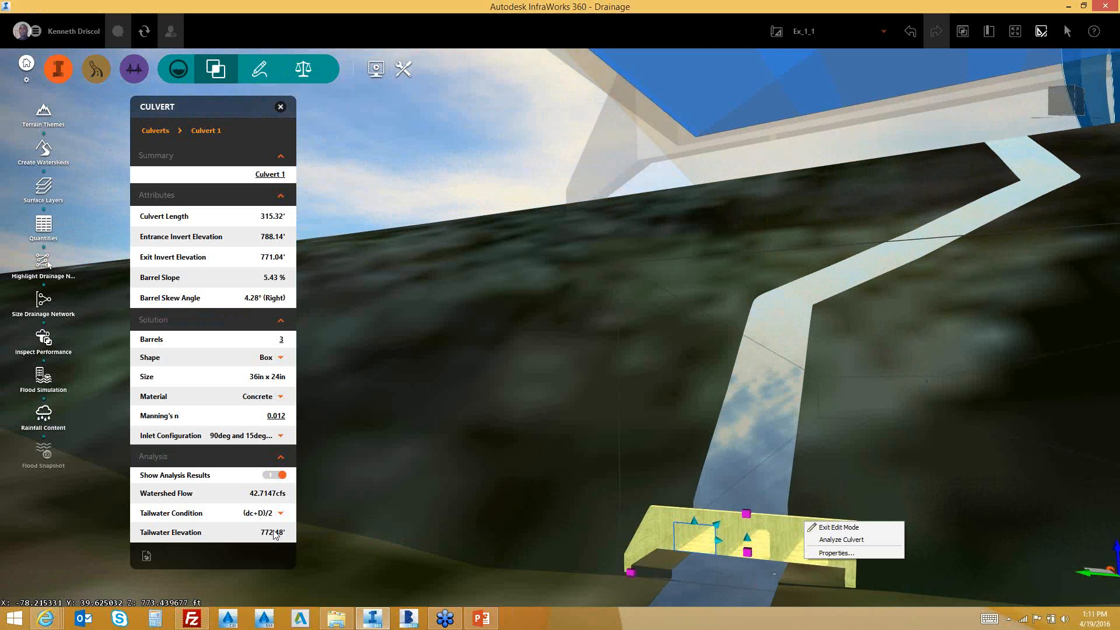
{"action": "left_click", "coordinate": [745, 570]}
{"action": "right_click", "coordinate": [771, 557]}
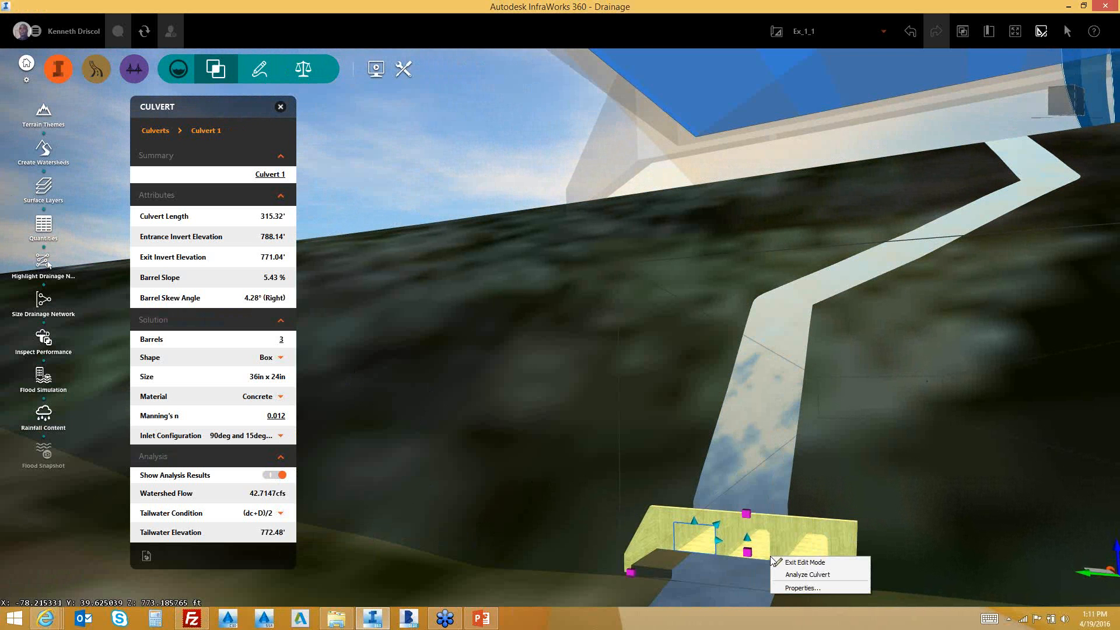
{"action": "left_click", "coordinate": [799, 588]}
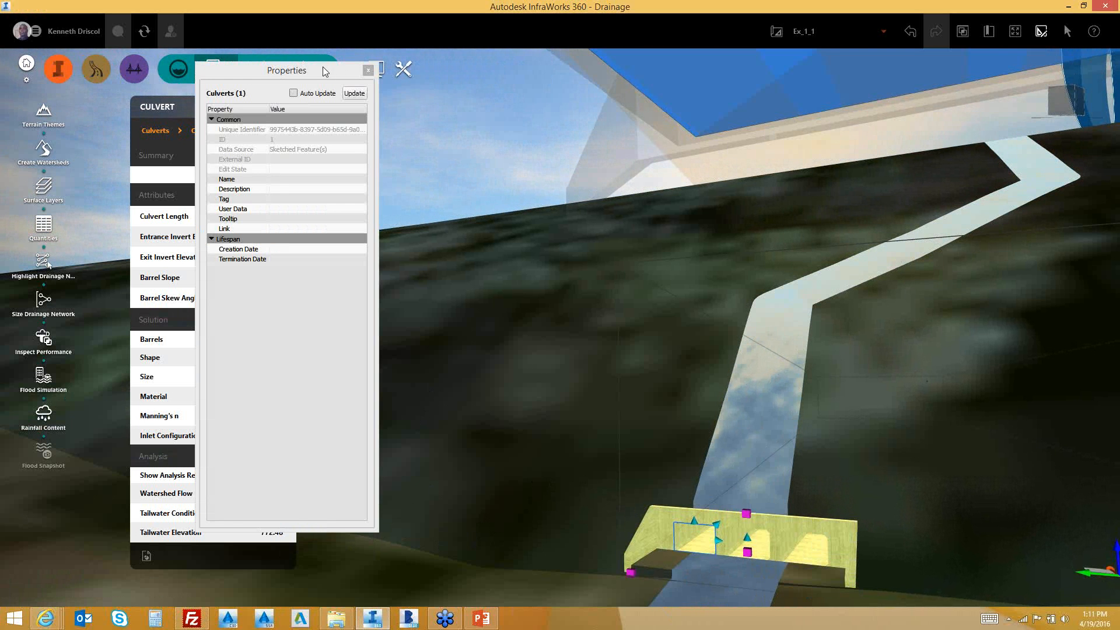
{"action": "left_click", "coordinate": [368, 71]}
{"action": "right_click", "coordinate": [773, 525]}
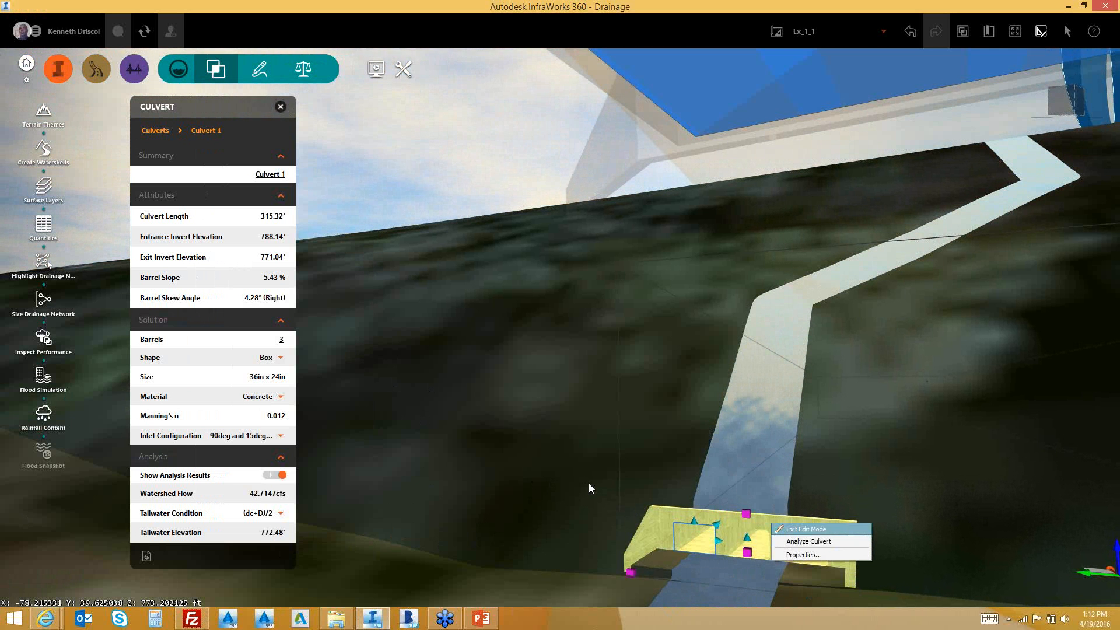
{"action": "left_click", "coordinate": [282, 514]}
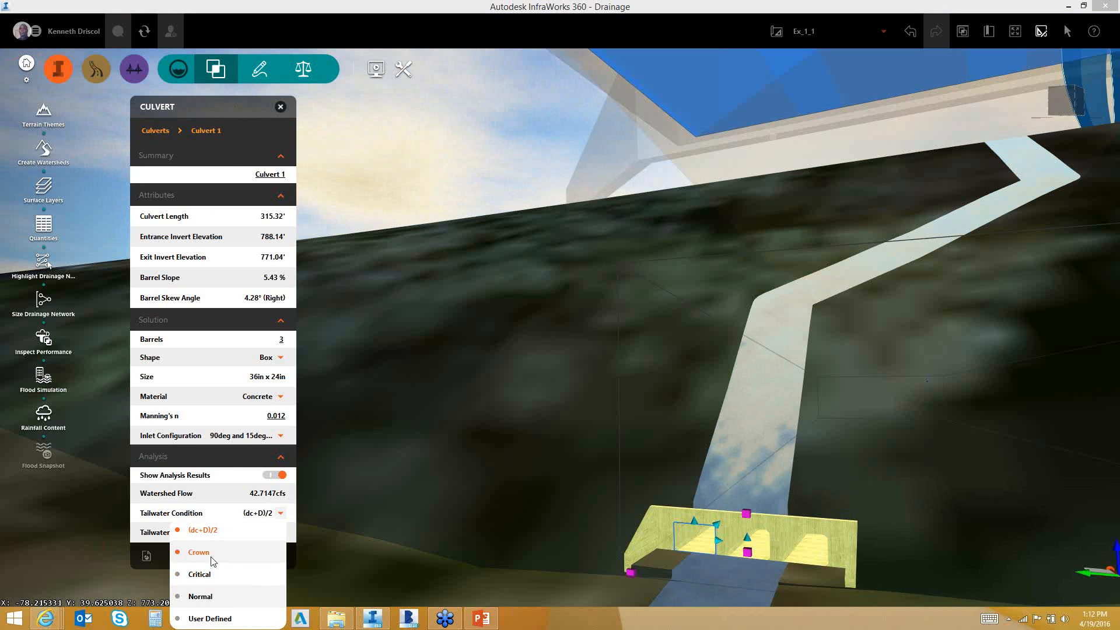
Set Culvert 1's tailwater condition to Crown
{"action": "left_click", "coordinate": [245, 532]}
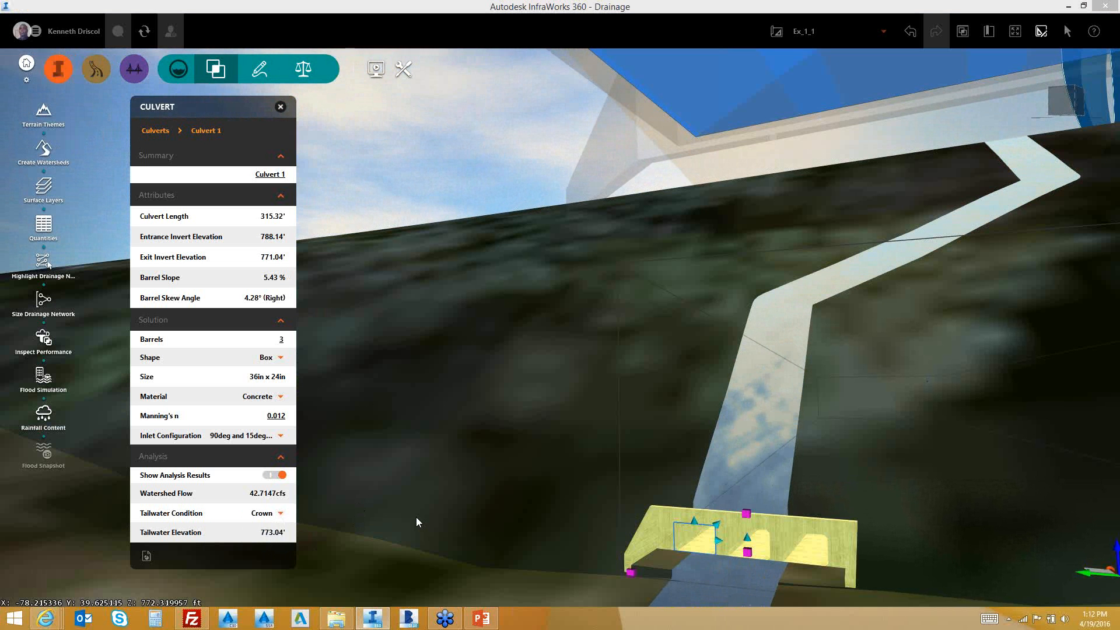
Generate Culvert 1's report and scroll through it in Internet Explorer
{"action": "left_click", "coordinate": [147, 557]}
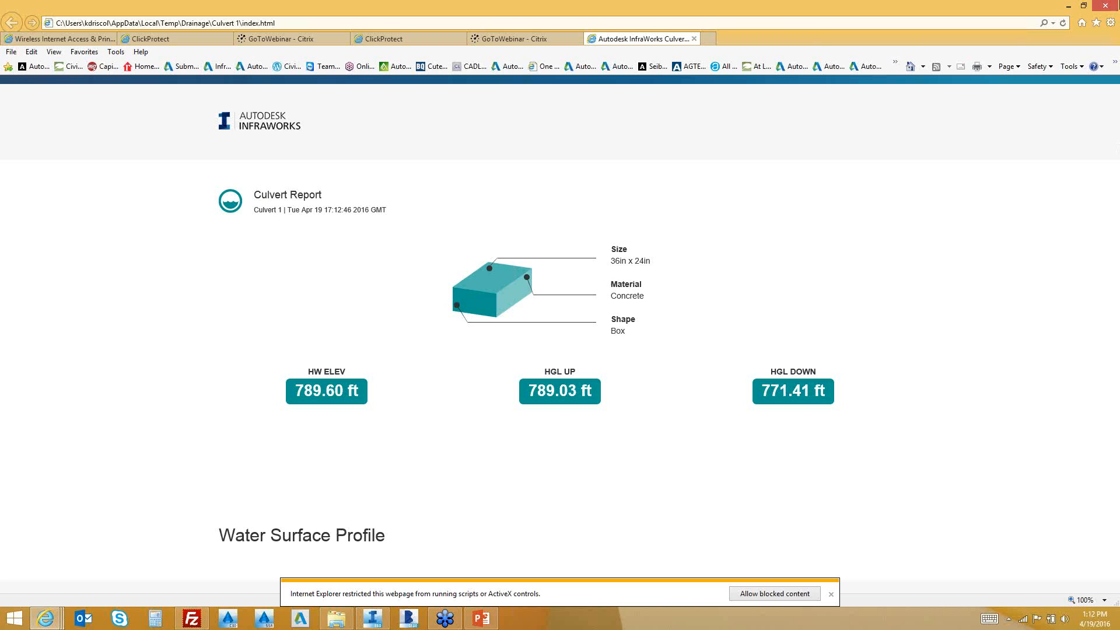
{"action": "left_click", "coordinate": [1078, 9]}
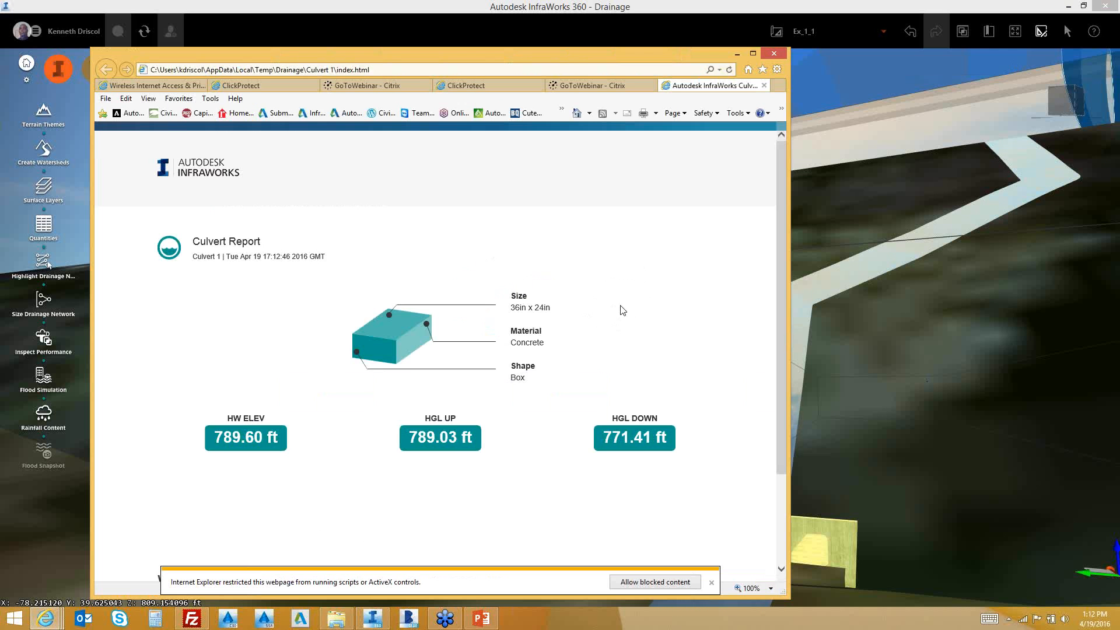
{"action": "scroll", "coordinate": [661, 303], "scroll_direction": "down", "scroll_amount": 1}
{"action": "scroll", "coordinate": [660, 302], "scroll_direction": "up", "scroll_amount": 1}
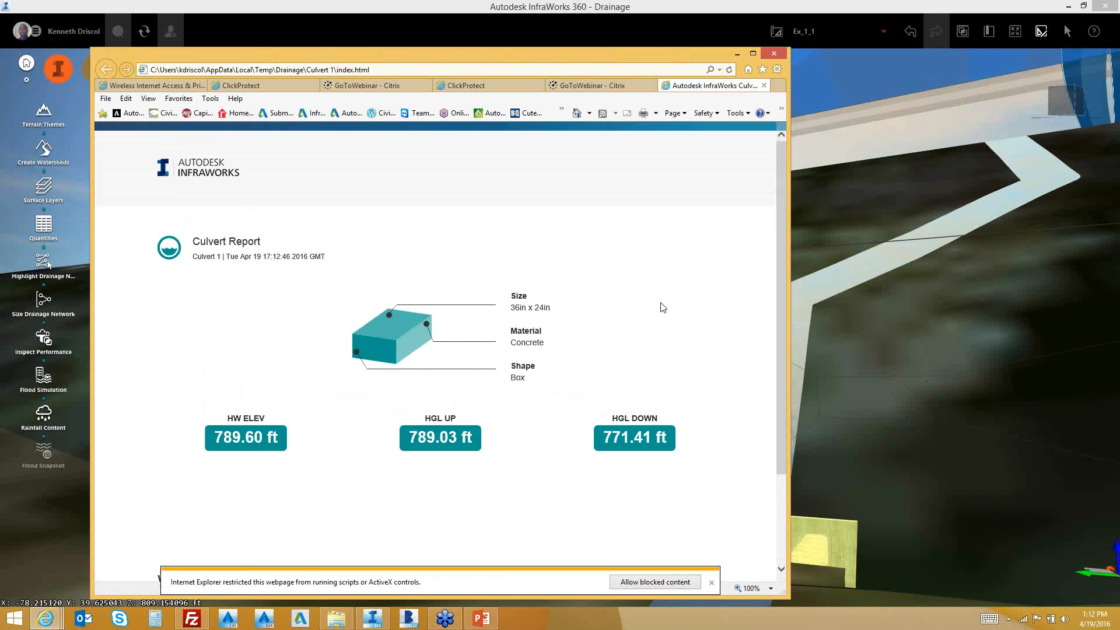
{"action": "scroll", "coordinate": [662, 307], "scroll_direction": "down", "scroll_amount": 2}
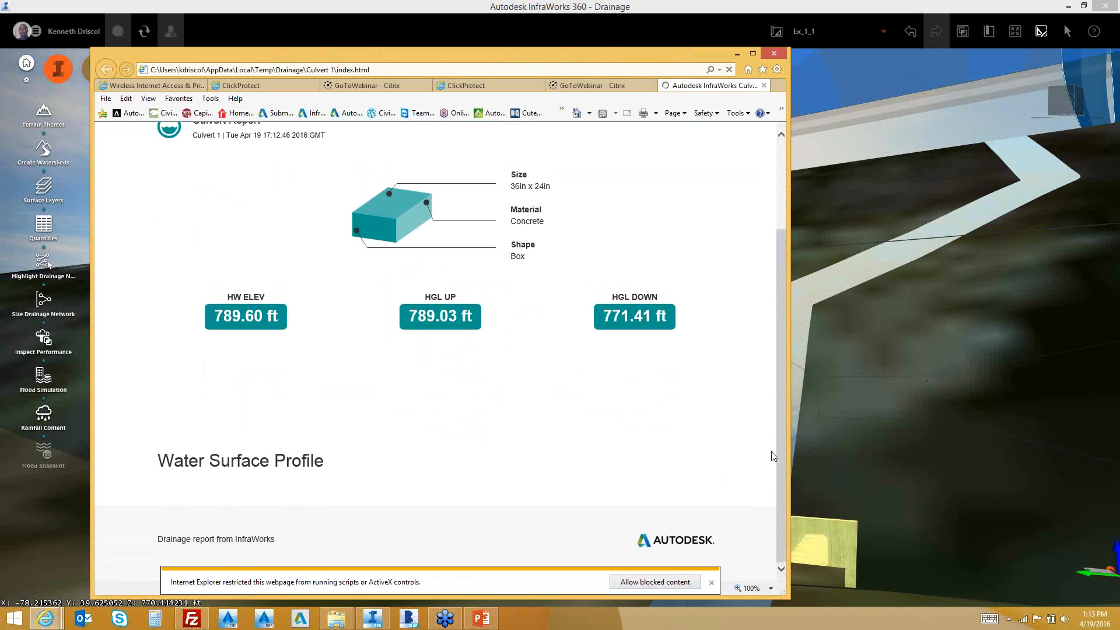
{"action": "scroll", "coordinate": [703, 479], "scroll_direction": "down", "scroll_amount": 3}
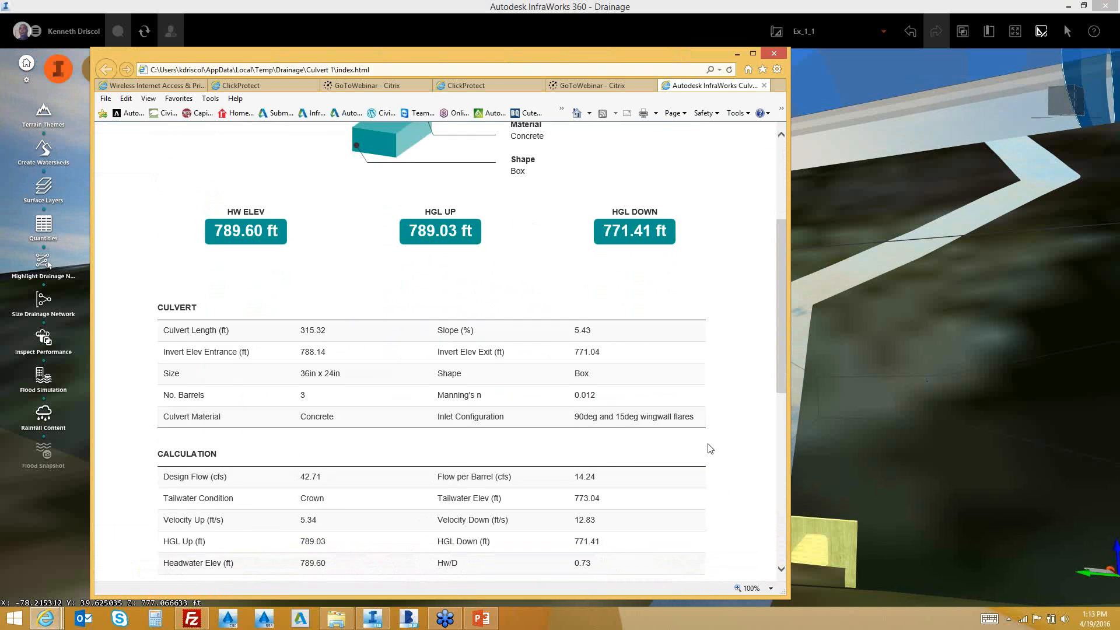
{"action": "scroll", "coordinate": [709, 446], "scroll_direction": "down", "scroll_amount": 2}
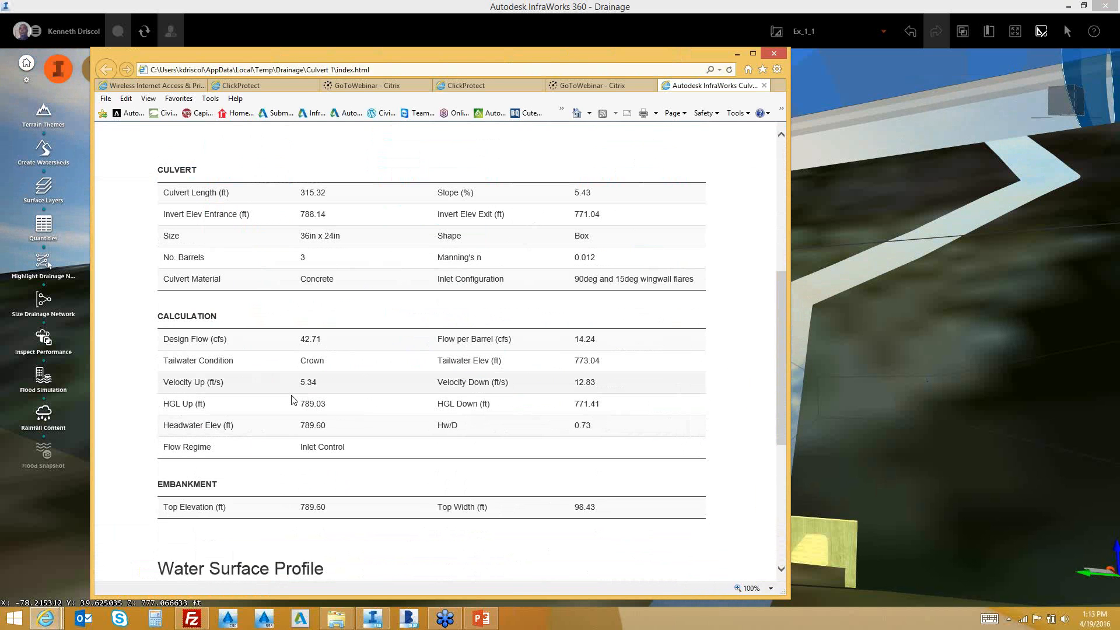
{"action": "scroll", "coordinate": [340, 445], "scroll_direction": "down", "scroll_amount": 2}
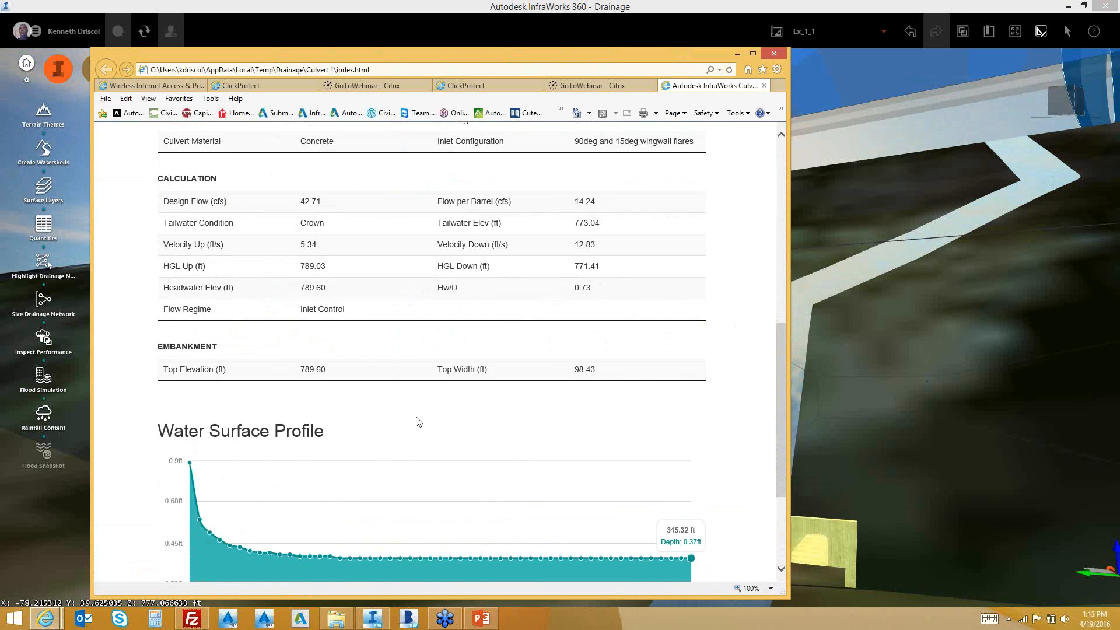
{"action": "scroll", "coordinate": [419, 421], "scroll_direction": "down", "scroll_amount": 2}
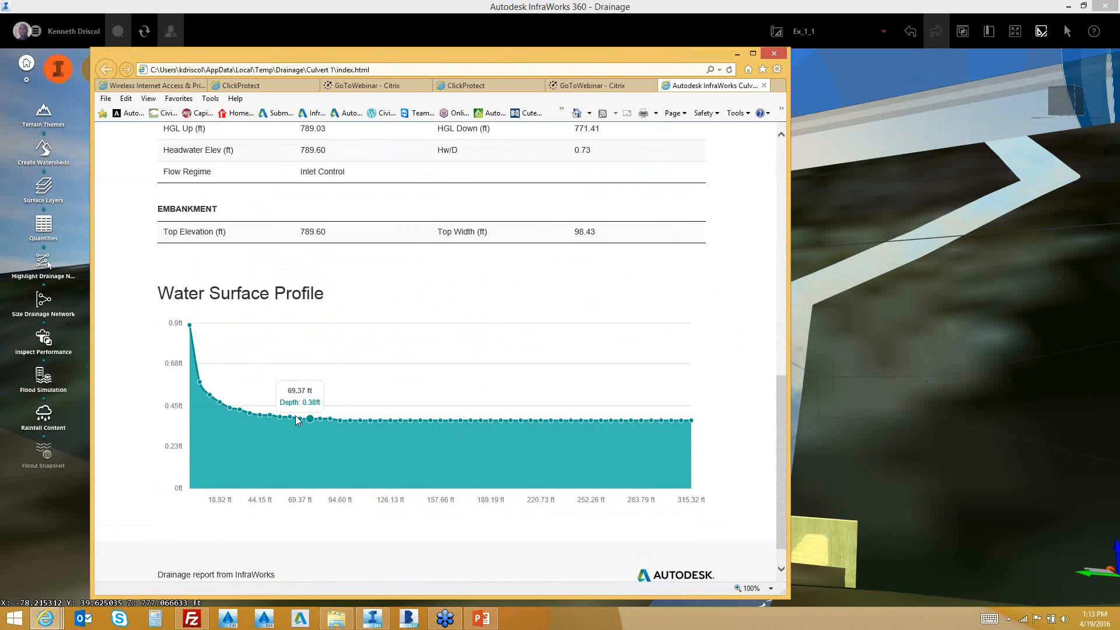
{"action": "scroll", "coordinate": [316, 418], "scroll_direction": "down", "scroll_amount": 1}
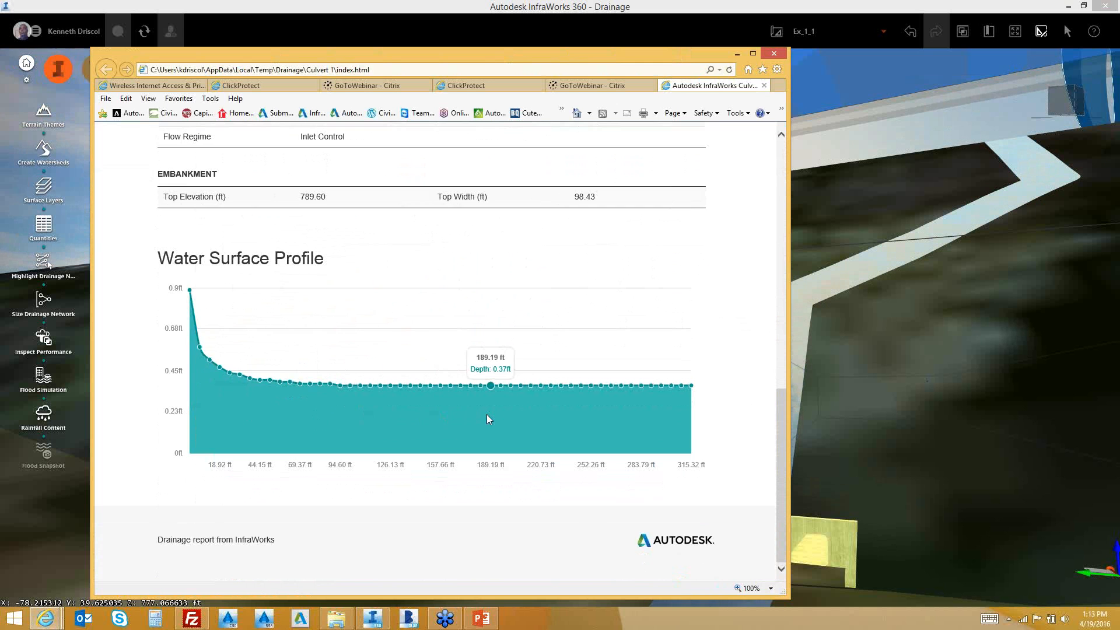
{"action": "scroll", "coordinate": [486, 415], "scroll_direction": "up", "scroll_amount": 1}
{"action": "scroll", "coordinate": [472, 420], "scroll_direction": "down", "scroll_amount": 1}
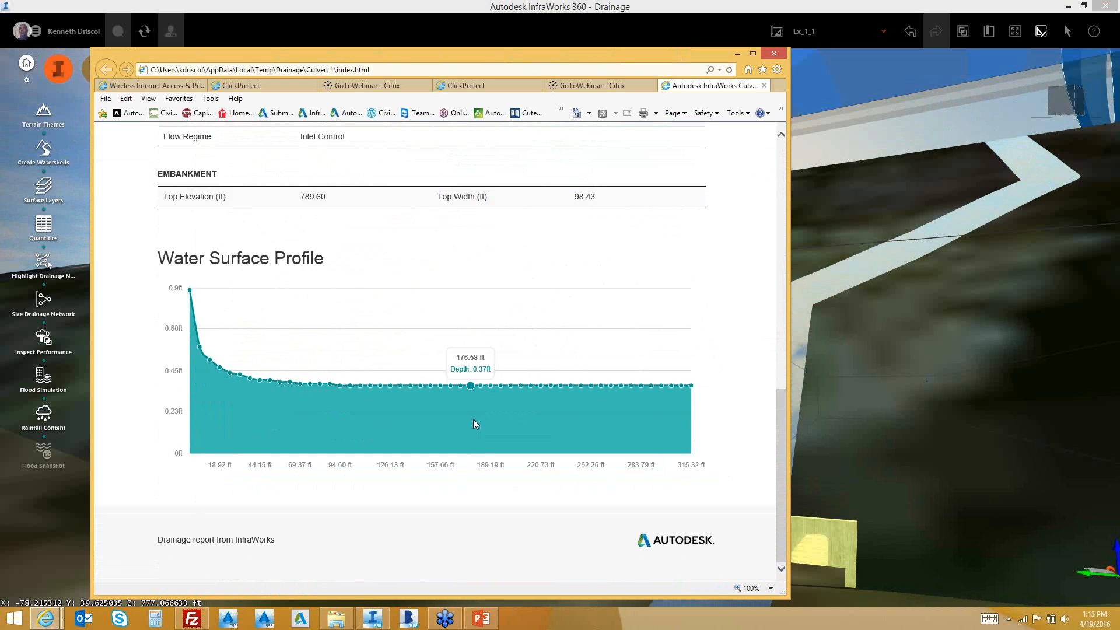
{"action": "scroll", "coordinate": [469, 424], "scroll_direction": "up", "scroll_amount": 3}
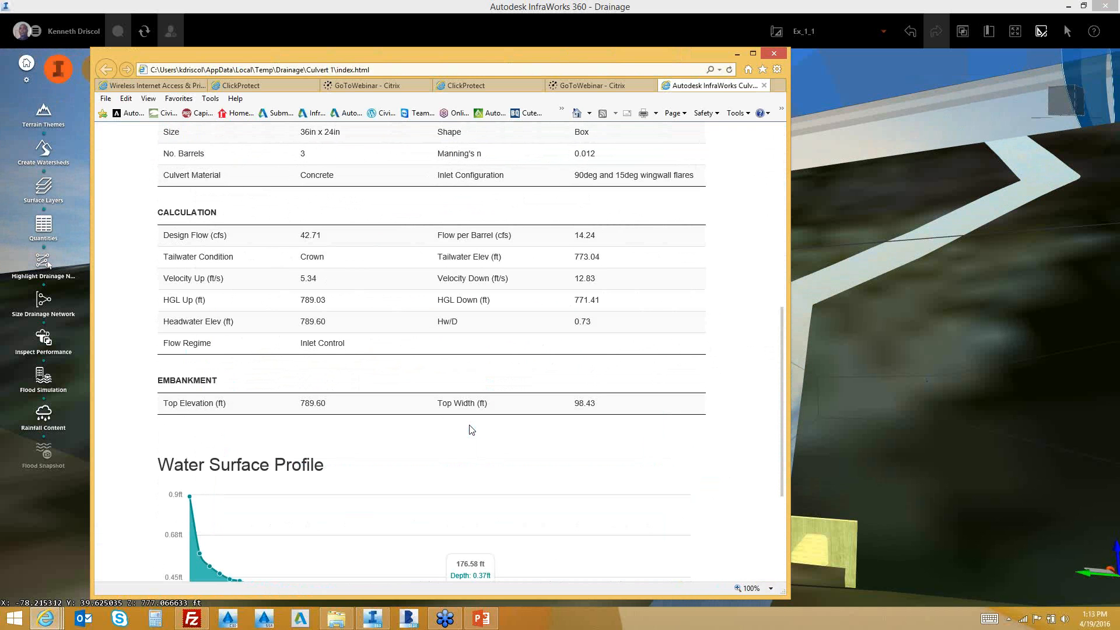
Close Internet Explorer, confirming the close-all-tabs prompt
{"action": "left_click", "coordinate": [773, 53]}
{"action": "left_click", "coordinate": [524, 284]}
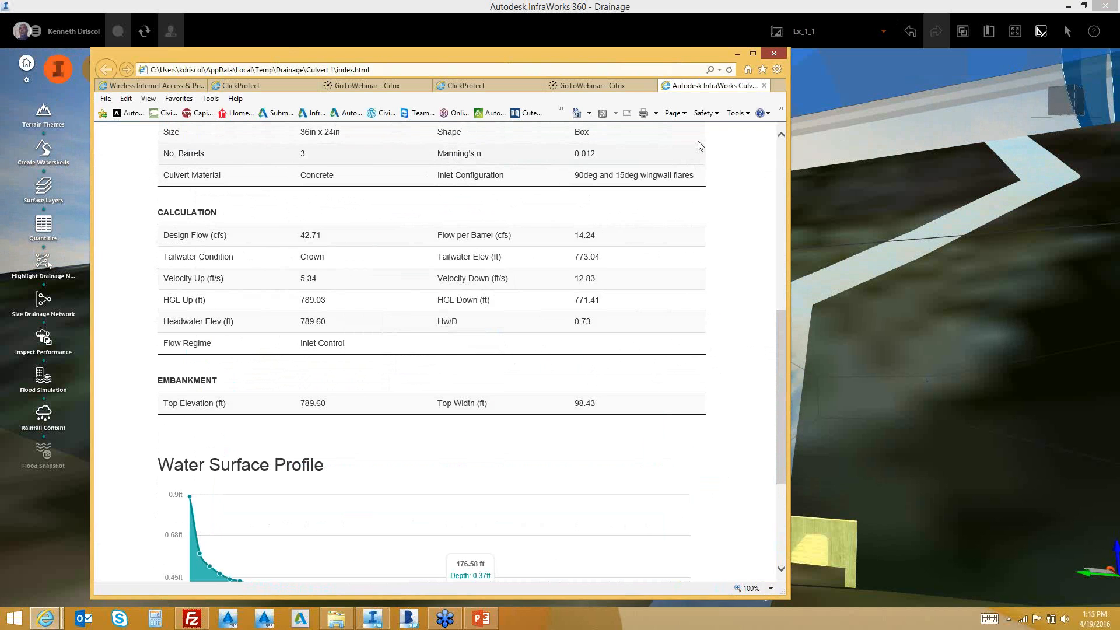
{"action": "left_click", "coordinate": [773, 53]}
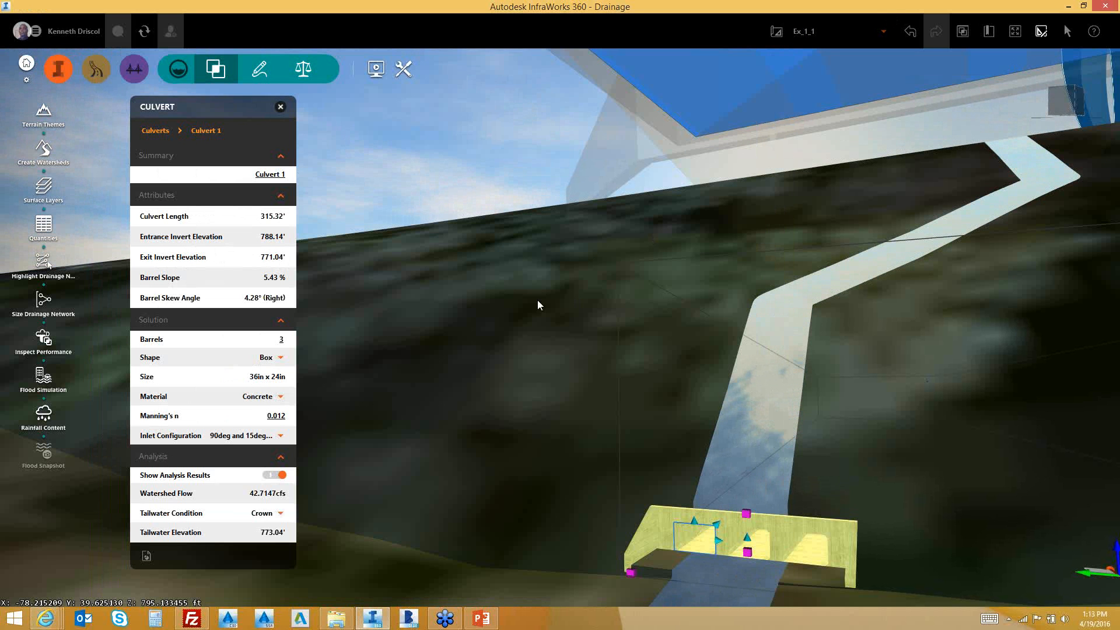
Open Rainfall Content, start a new default IDF curve, then cancel it
{"action": "left_click", "coordinate": [48, 419]}
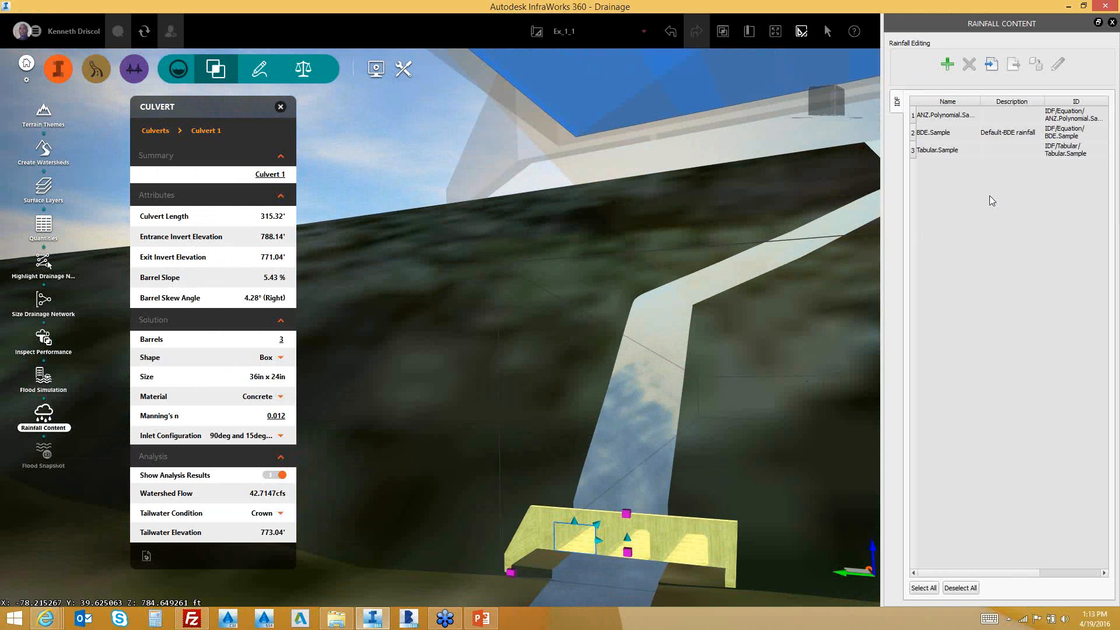
{"action": "left_click", "coordinate": [947, 64]}
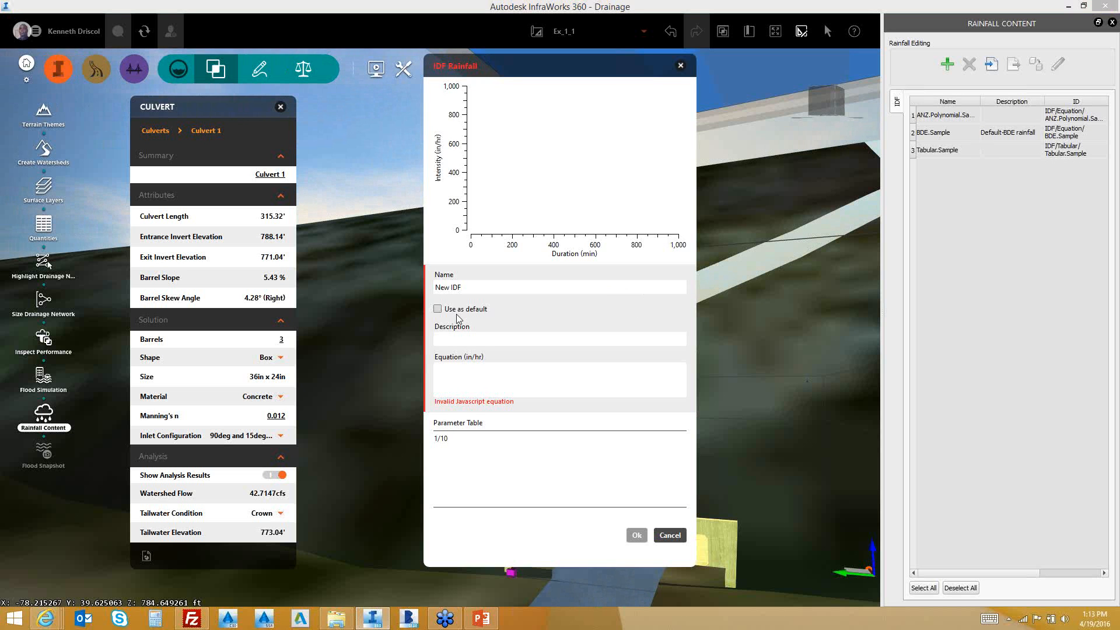
{"action": "left_click", "coordinate": [438, 309]}
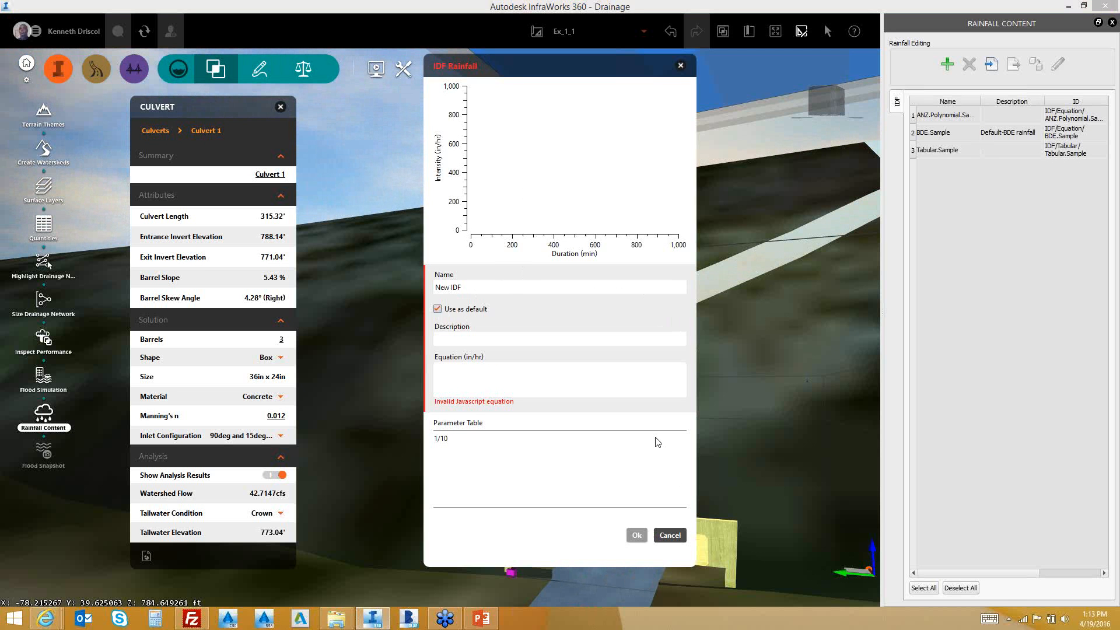
{"action": "left_click", "coordinate": [670, 535]}
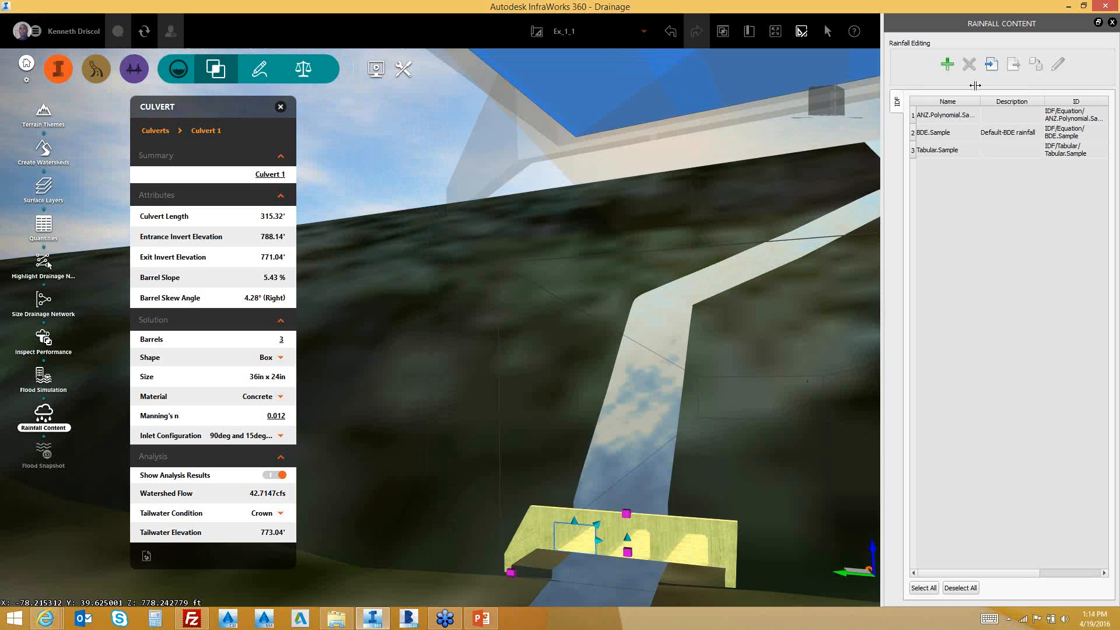
Review Tabular.Sample's intensity table, then open ANZ.Polynomial.Sample's IDF curve definition
{"action": "left_click", "coordinate": [951, 152]}
{"action": "double_click", "coordinate": [951, 152]}
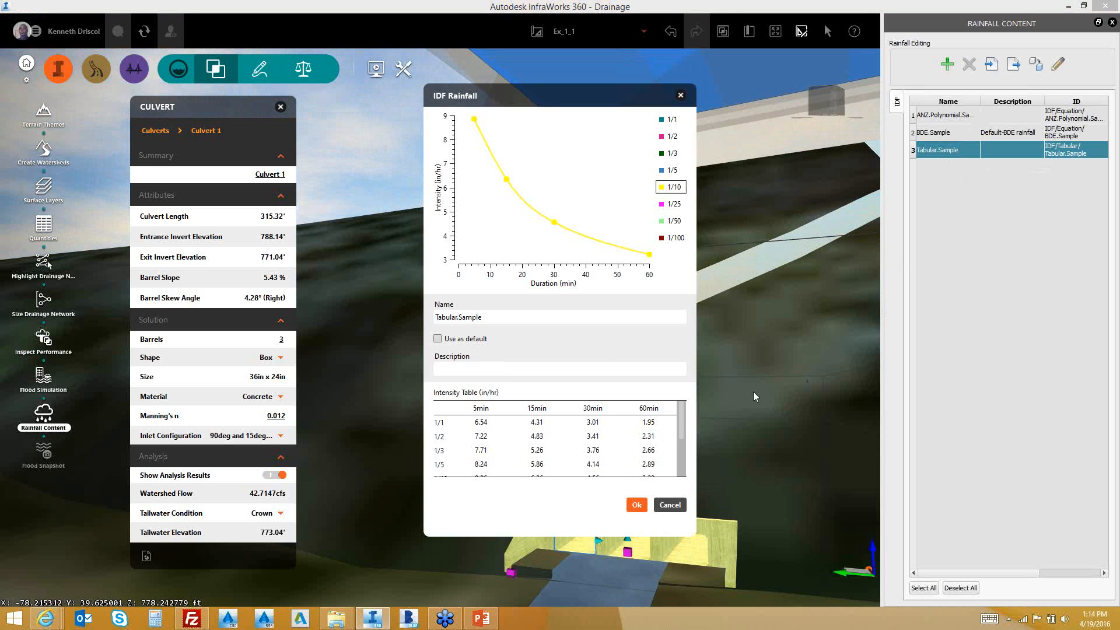
{"action": "left_click_drag", "start_coordinate": [682, 431], "coordinate": [682, 469]}
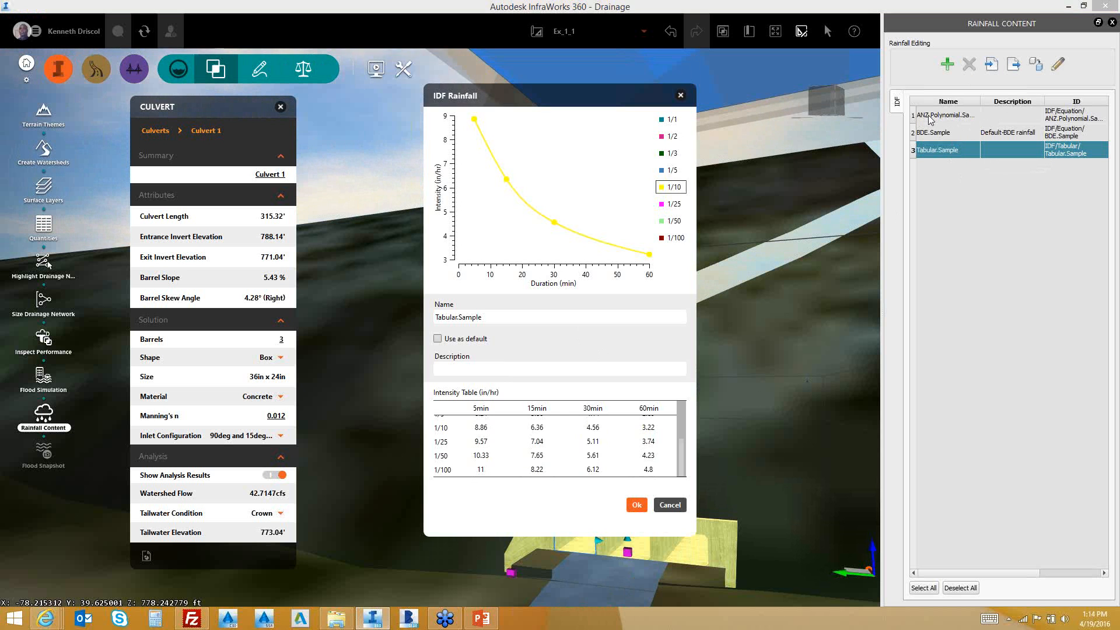
{"action": "left_click", "coordinate": [682, 508]}
{"action": "left_click", "coordinate": [954, 116]}
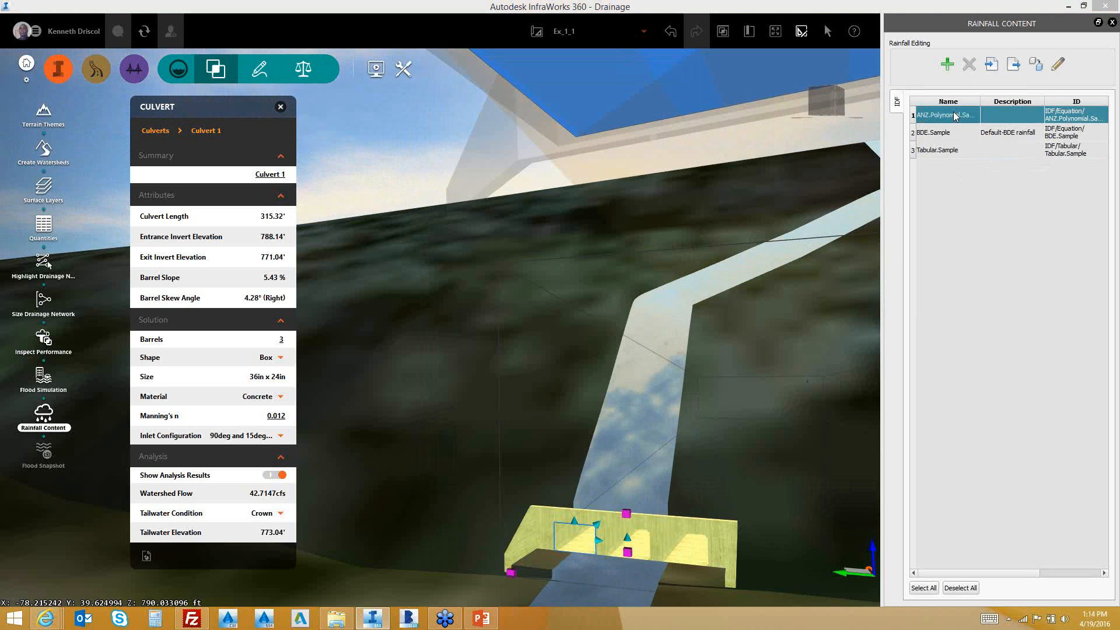
{"action": "double_click", "coordinate": [955, 116]}
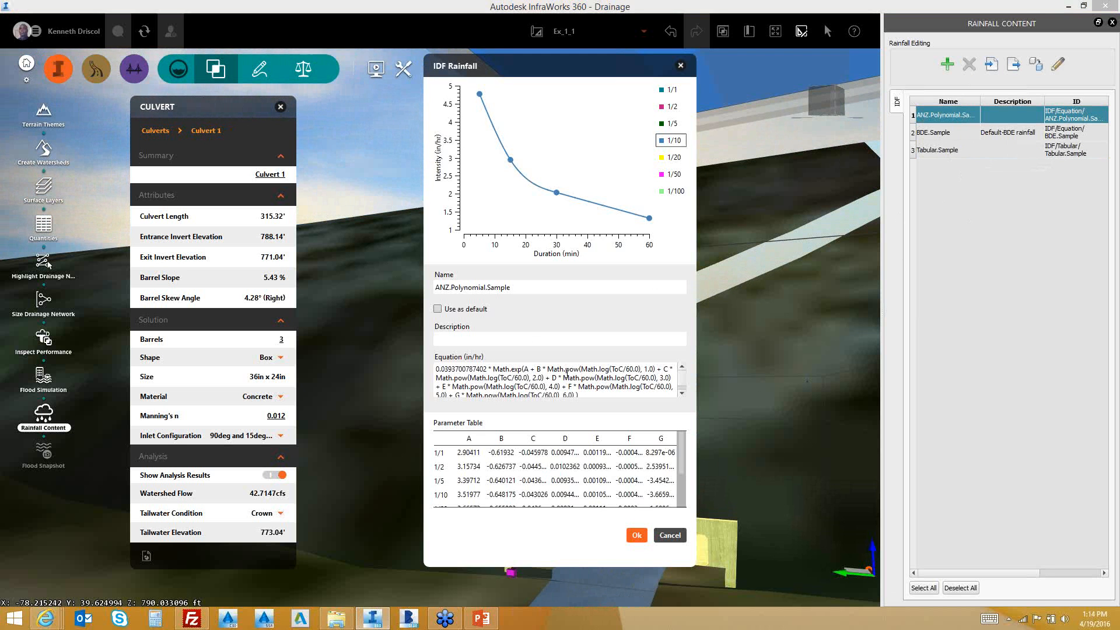
Close the ANZ.Polynomial.Sample rainfall curve and pull back to an aerial view of the watershed
{"action": "left_click", "coordinate": [681, 66]}
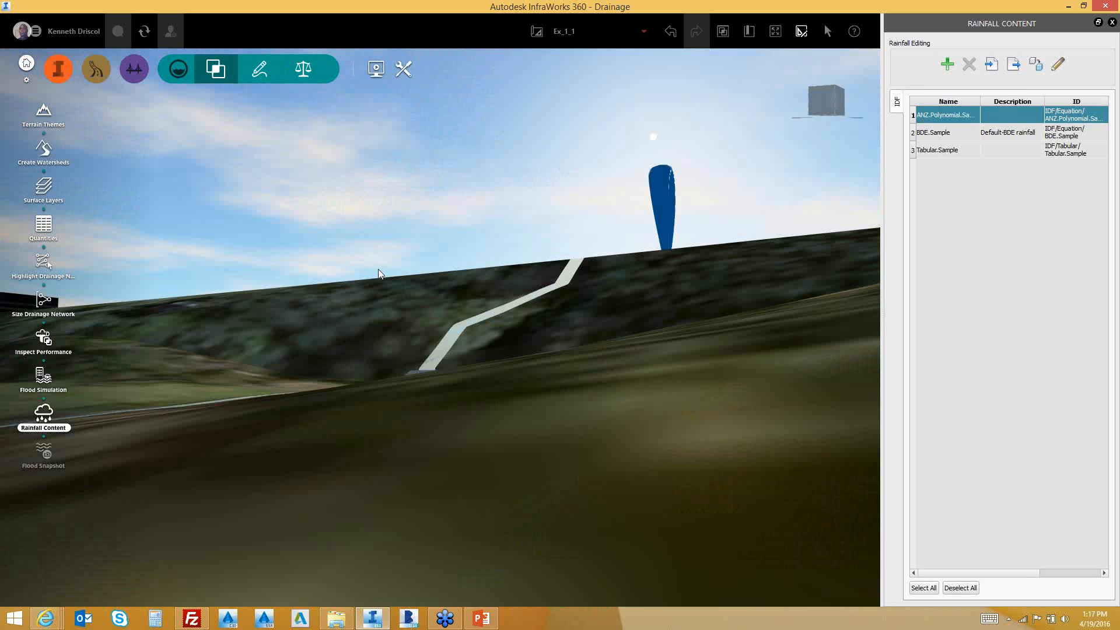
{"action": "scroll", "coordinate": [378, 268], "scroll_direction": "down", "scroll_amount": 2}
{"action": "left_click_drag", "start_coordinate": [459, 247], "coordinate": [327, 360]}
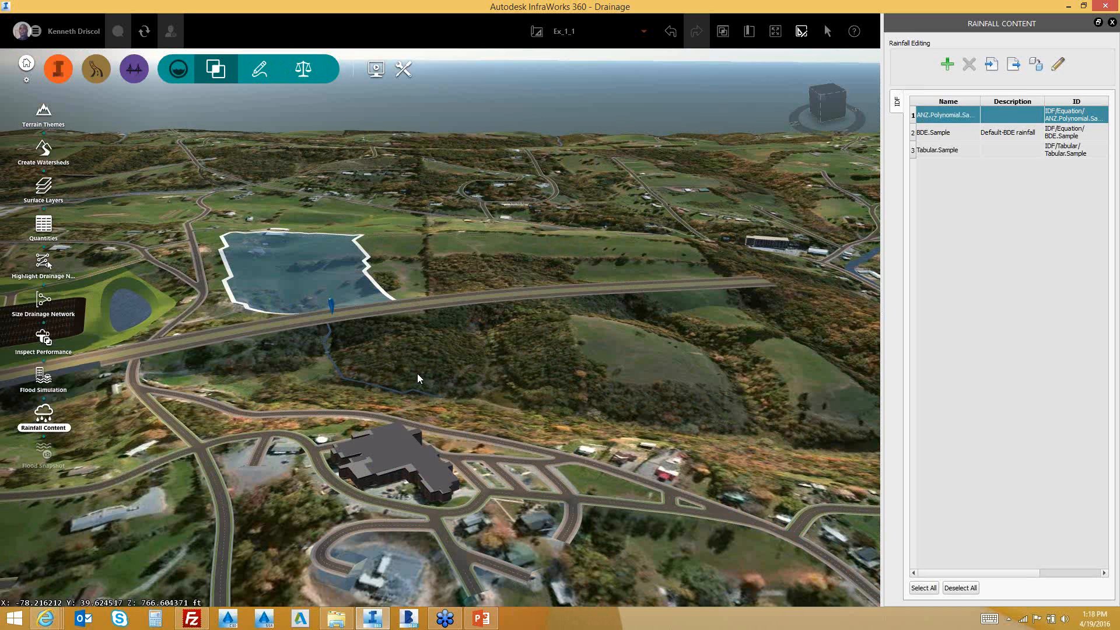
Orbit across the valley toward the river and select the Golden Lane road
{"action": "scroll", "coordinate": [418, 375], "scroll_direction": "down", "scroll_amount": 1}
{"action": "left_click_drag", "start_coordinate": [417, 375], "coordinate": [390, 458]}
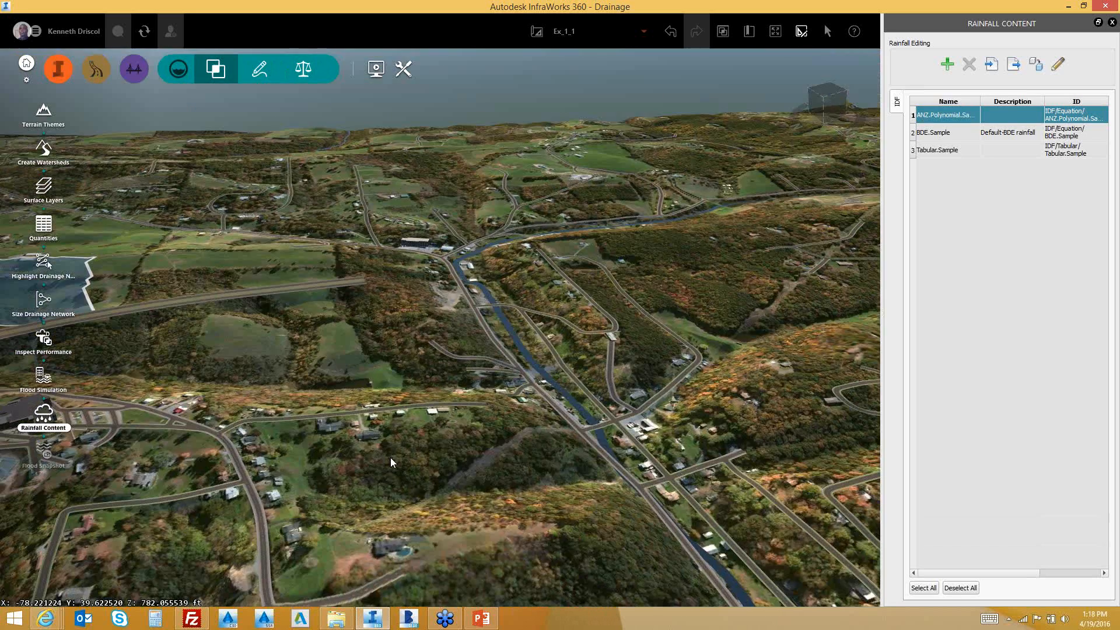
{"action": "scroll", "coordinate": [390, 457], "scroll_direction": "up", "scroll_amount": 3}
{"action": "left_click", "coordinate": [381, 459]}
Convert Golden Lane to a design road and select it in Edit Mode for geometry changes
{"action": "right_click", "coordinate": [385, 454]}
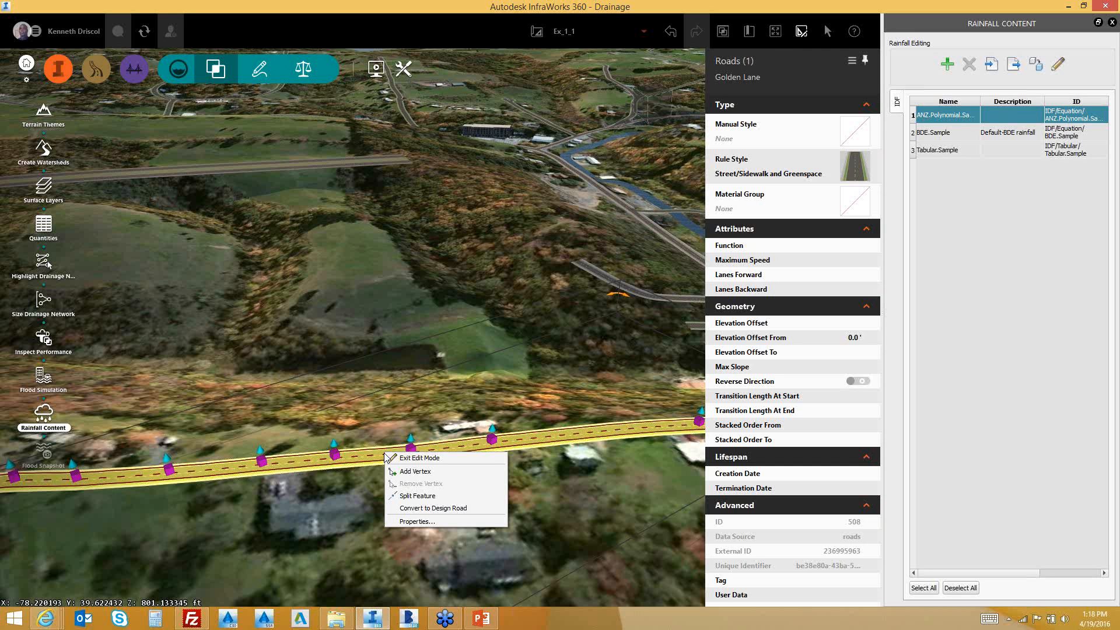
{"action": "left_click", "coordinate": [426, 507]}
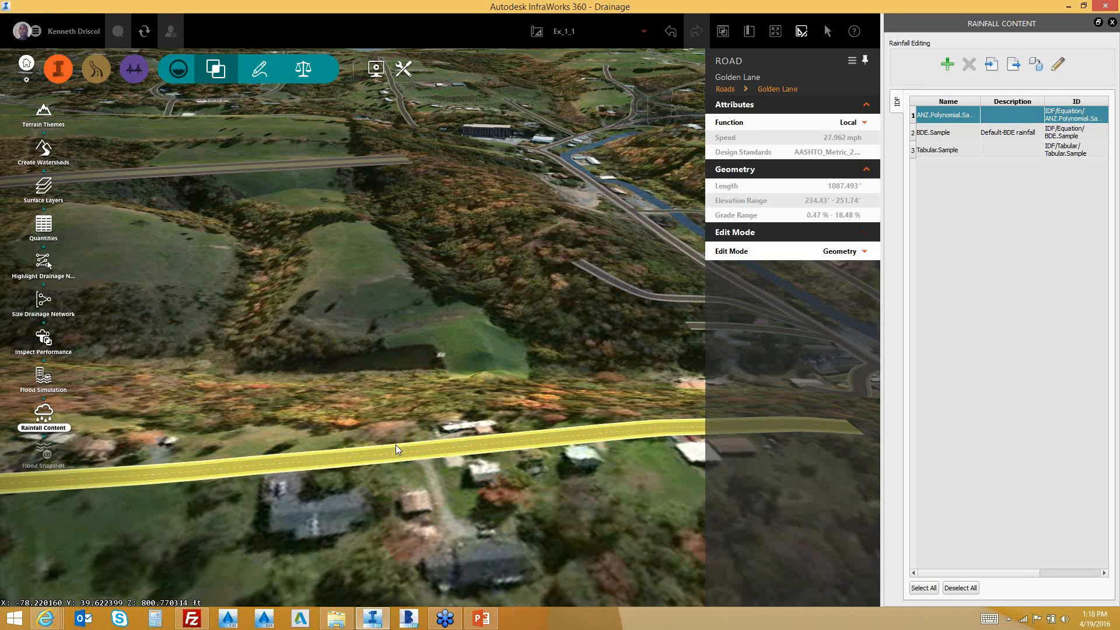
{"action": "right_click", "coordinate": [400, 451]}
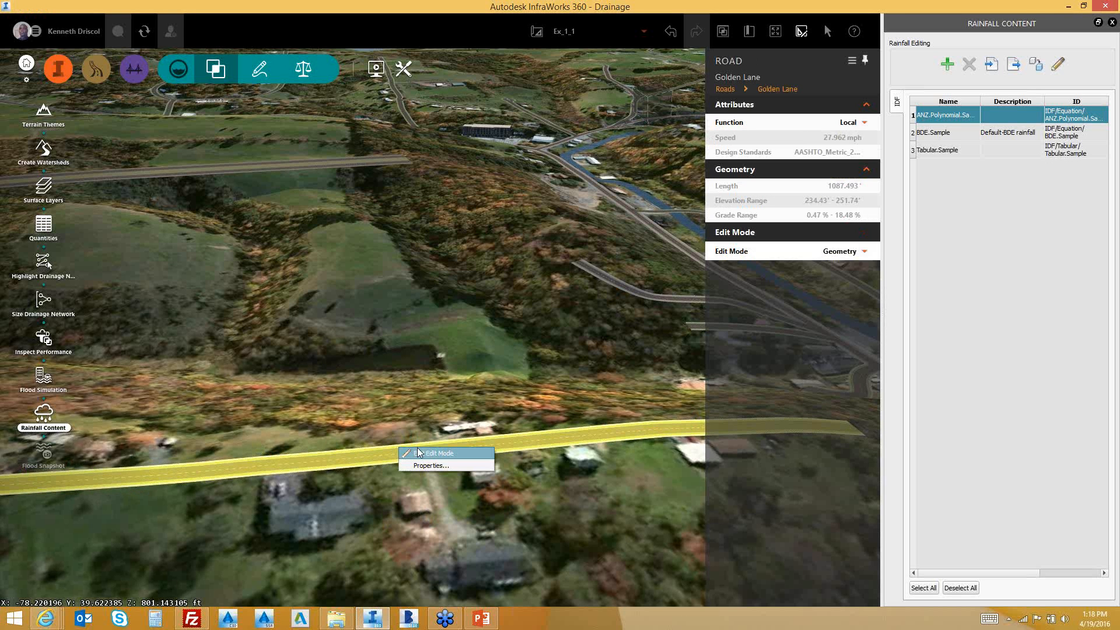
{"action": "left_click", "coordinate": [418, 452]}
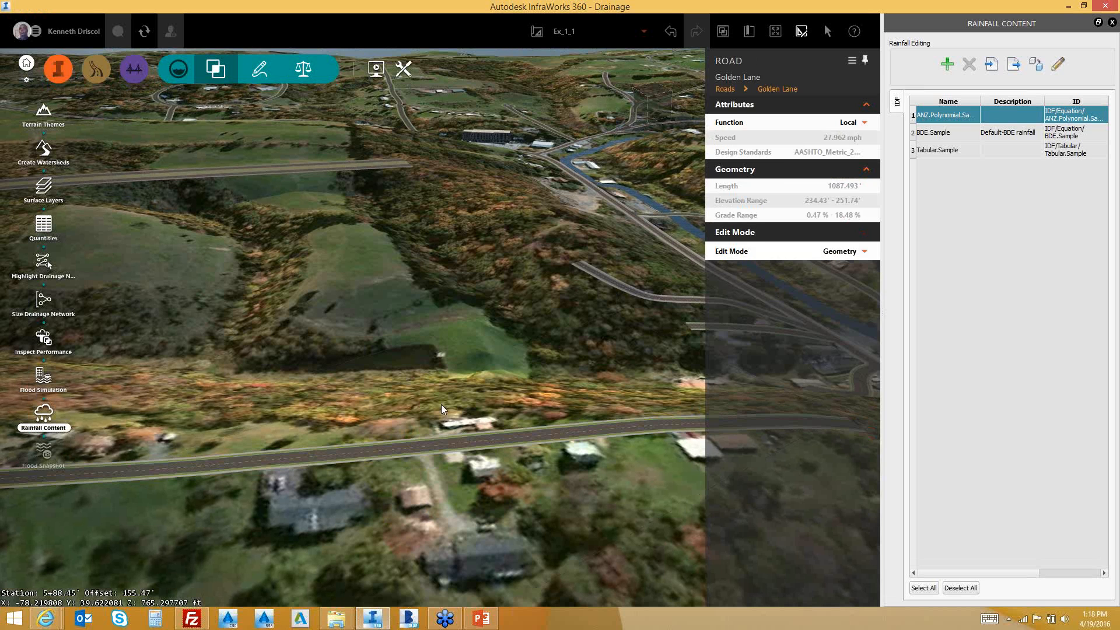
{"action": "left_click", "coordinate": [367, 446]}
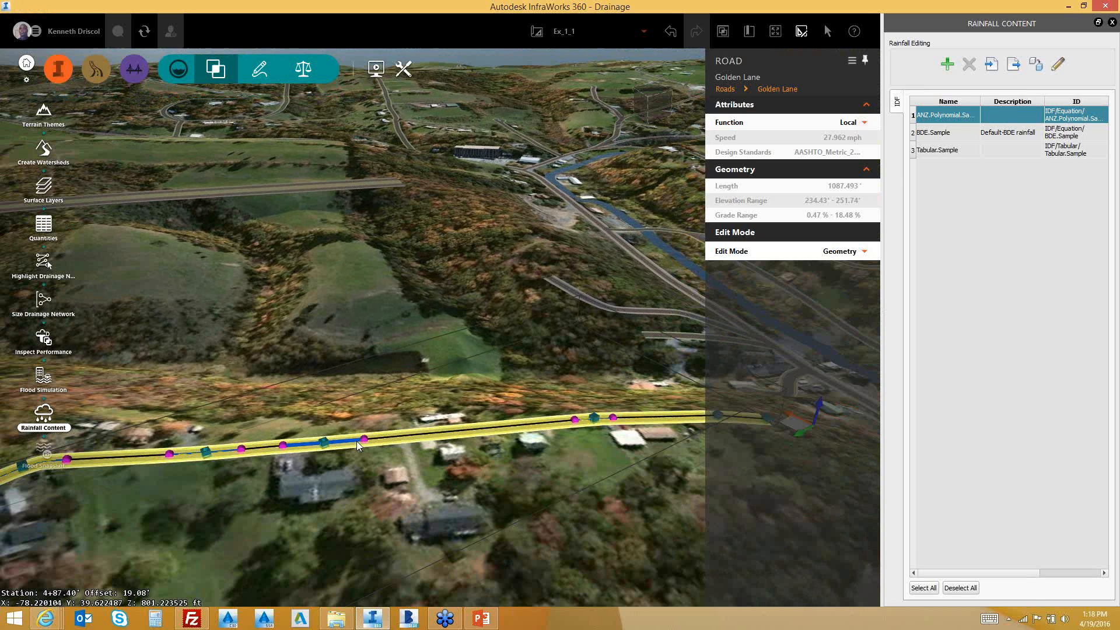
{"action": "mouse_move", "coordinate": [356, 441]}
{"action": "left_mouse_down"}
{"action": "mouse_move", "coordinate": [372, 458]}
{"action": "mouse_move", "coordinate": [336, 448]}
{"action": "left_mouse_up"}
{"action": "right_click", "coordinate": [334, 444]}
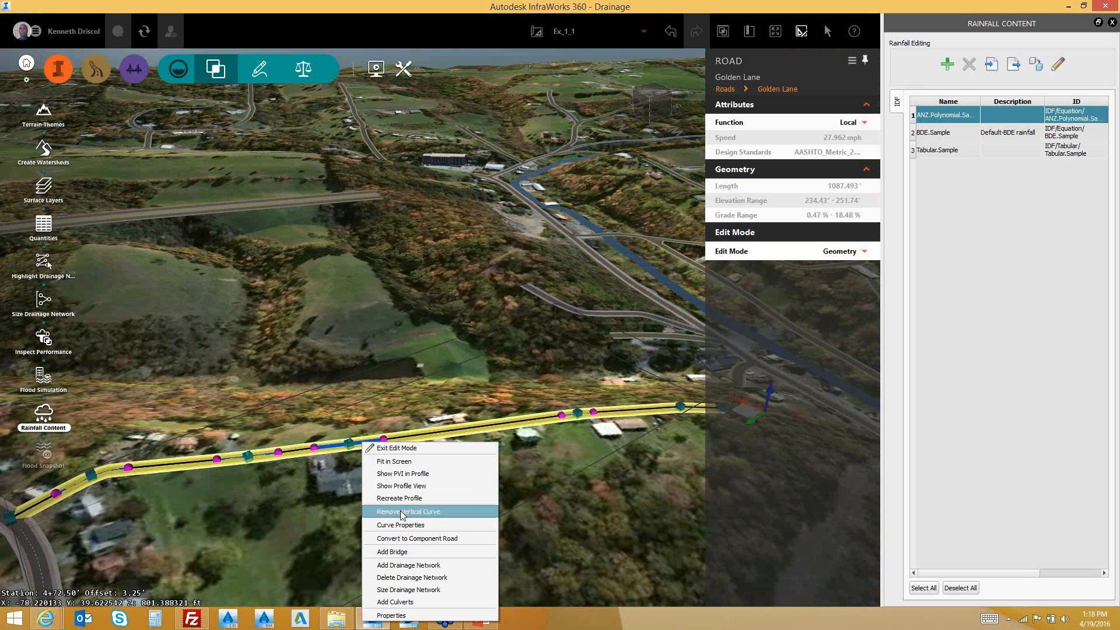
{"action": "left_click", "coordinate": [400, 509]}
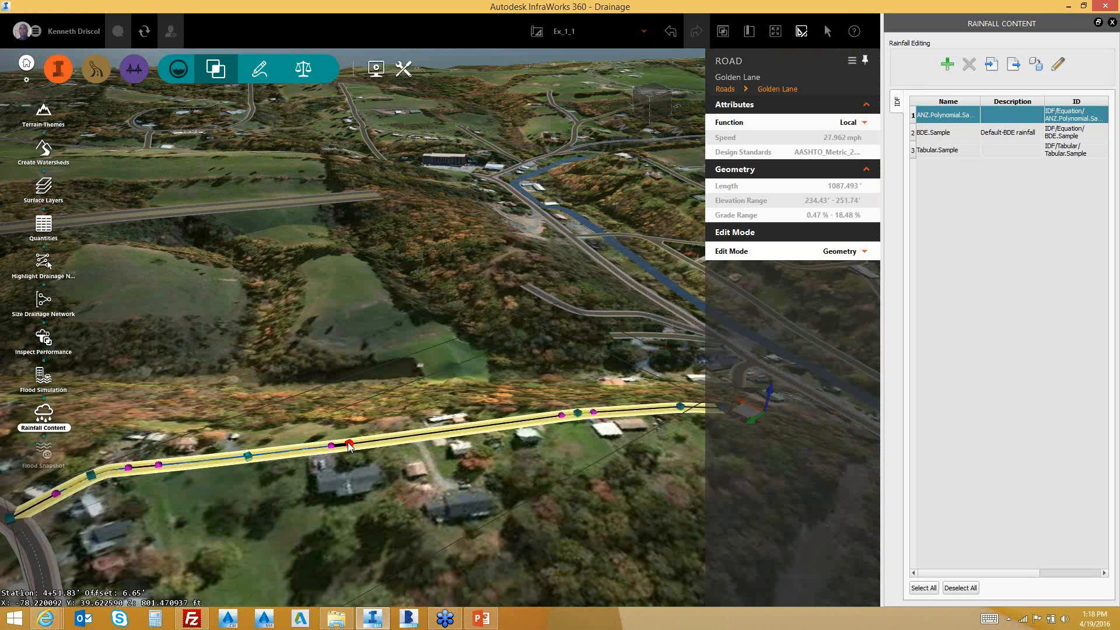
Move the Golden Lane profile vertex from station 496.64 to 646.62
{"action": "left_click", "coordinate": [349, 444]}
{"action": "left_click_drag", "start_coordinate": [460, 432], "coordinate": [473, 430]}
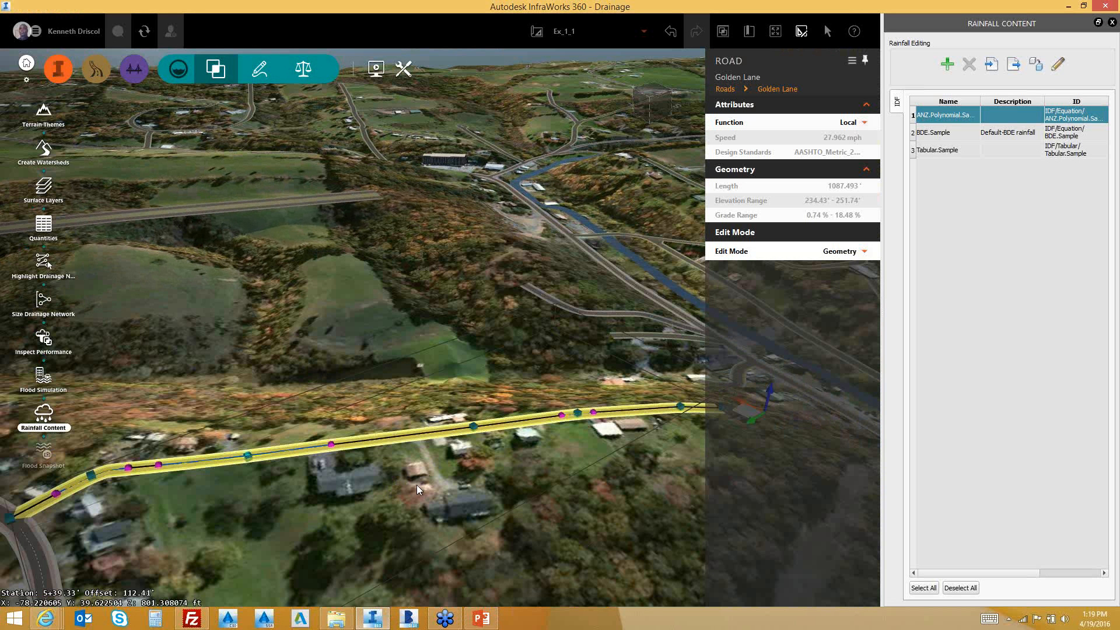
{"action": "left_click", "coordinate": [43, 189]}
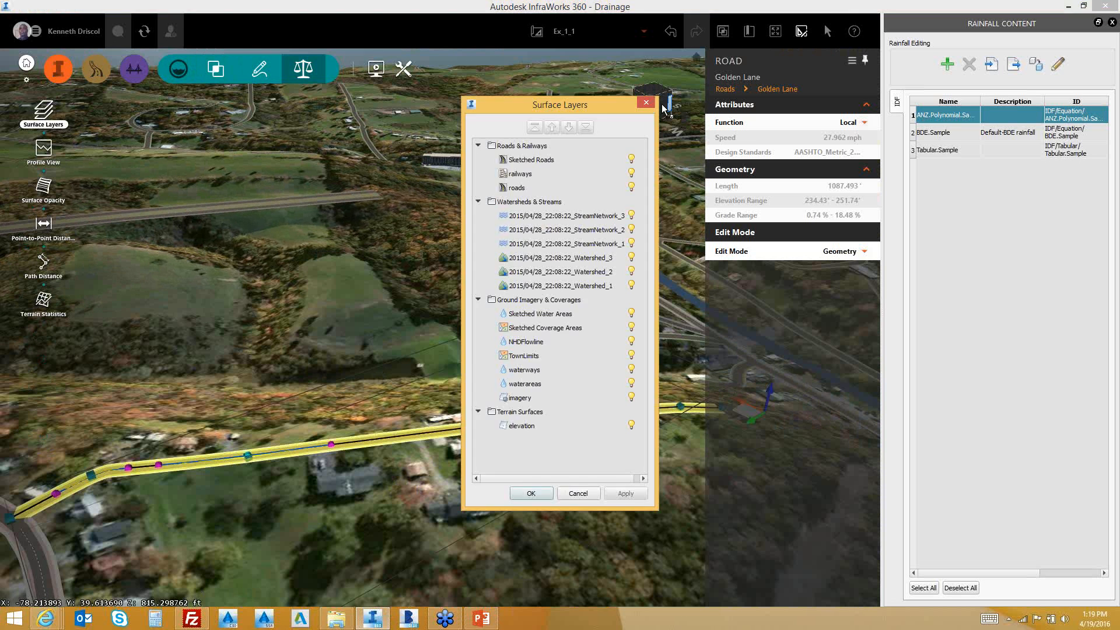
Show Golden Lane's Profile View from the analysis tools, fully on screen
{"action": "left_click", "coordinate": [646, 102]}
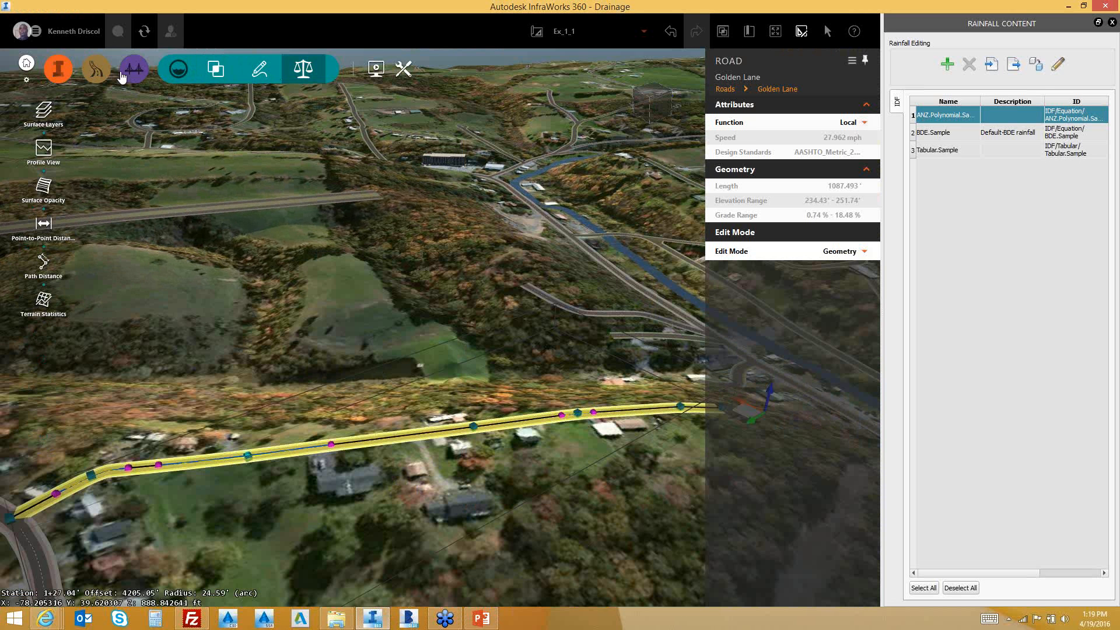
{"action": "left_click", "coordinate": [99, 70]}
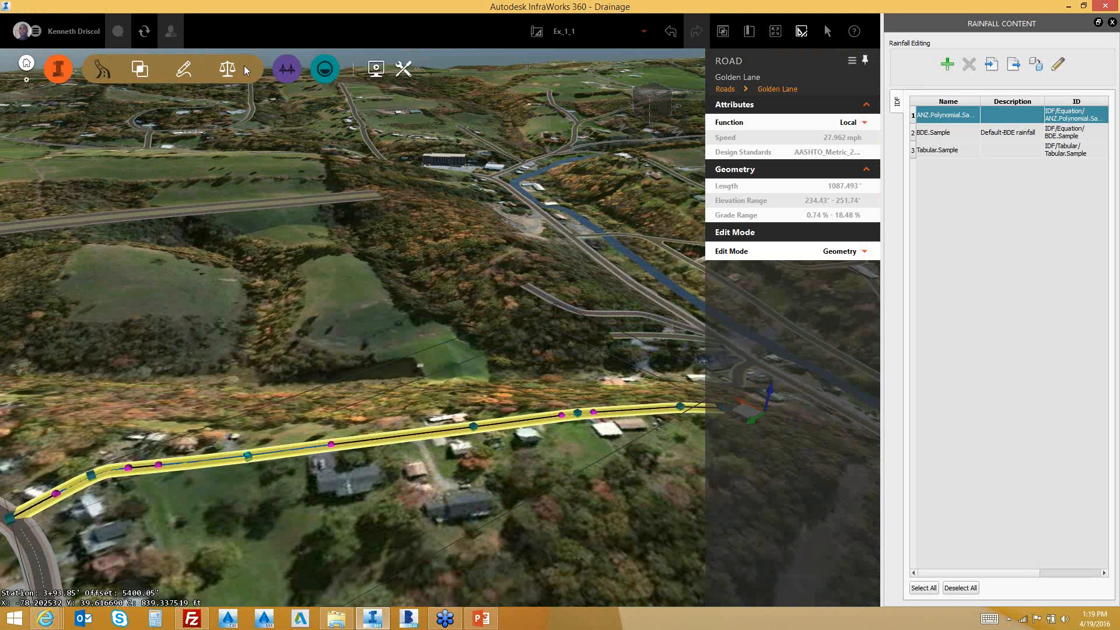
{"action": "left_click", "coordinate": [244, 70]}
{"action": "left_click", "coordinate": [43, 110]}
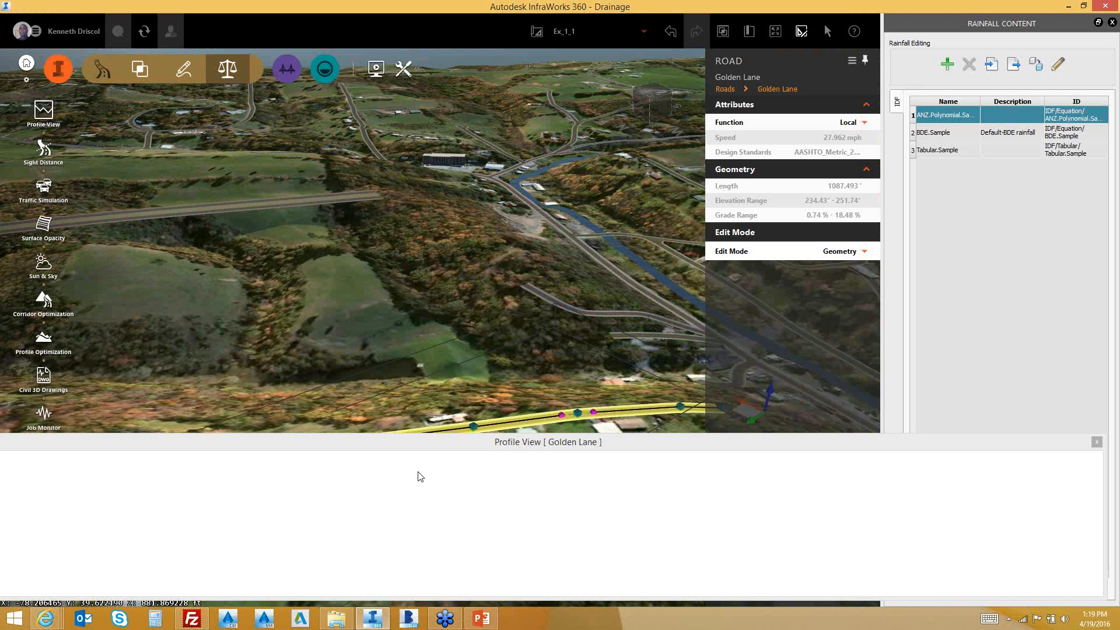
{"action": "left_click_drag", "start_coordinate": [536, 448], "coordinate": [558, 455]}
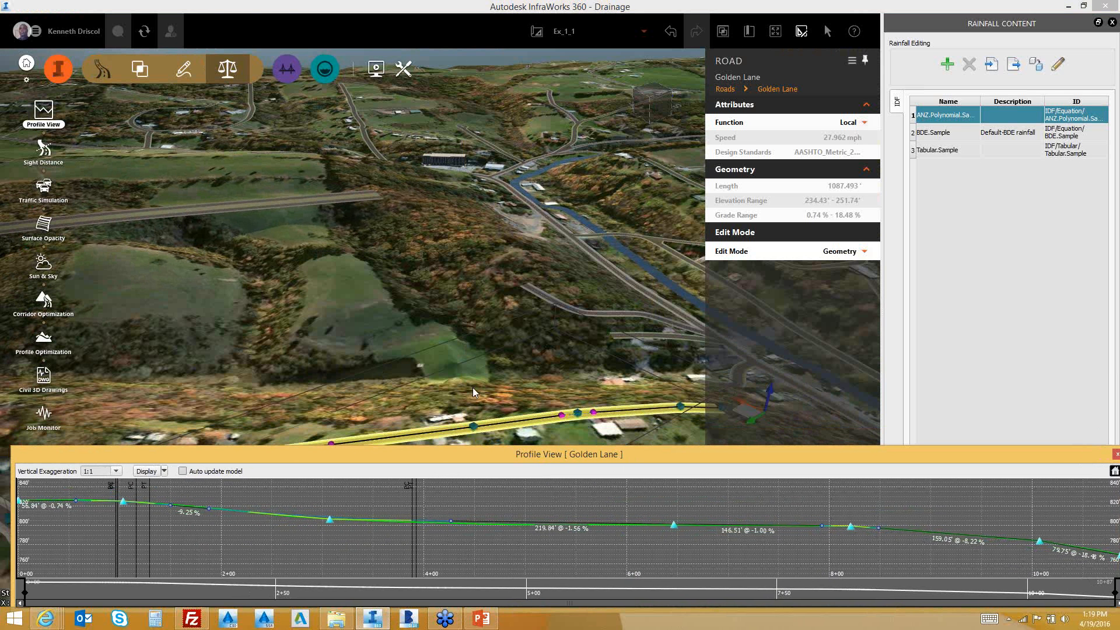
Shorten the -1.56% profile tangent from 219.84' to 196.75' and frame Golden Lane from overhead
{"action": "left_click_drag", "start_coordinate": [472, 387], "coordinate": [392, 369]}
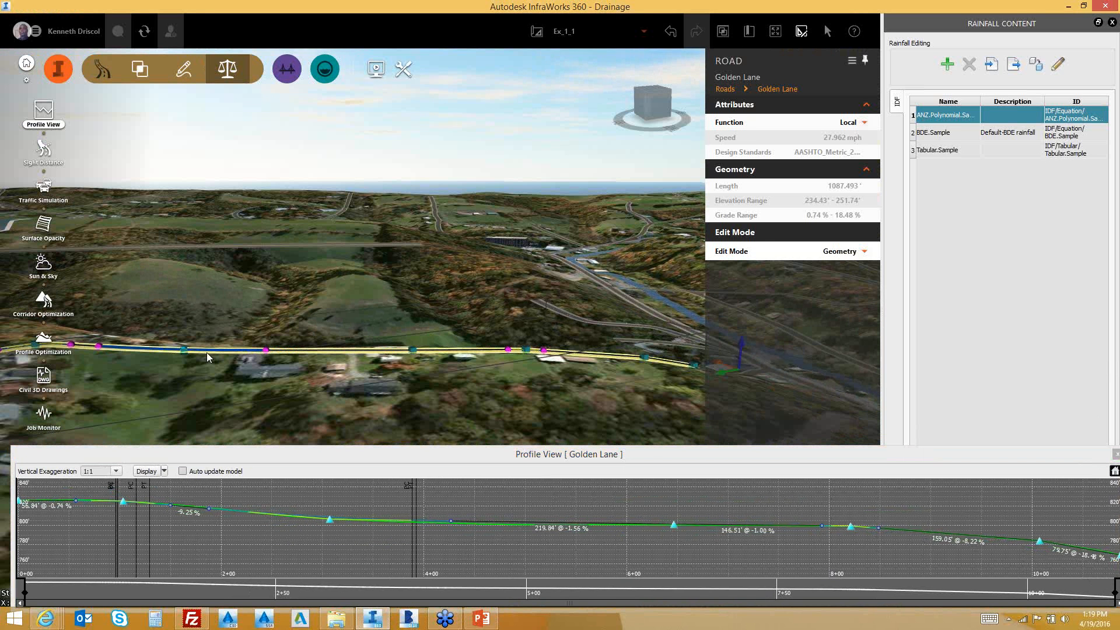
{"action": "left_click_drag", "start_coordinate": [265, 350], "coordinate": [326, 354]}
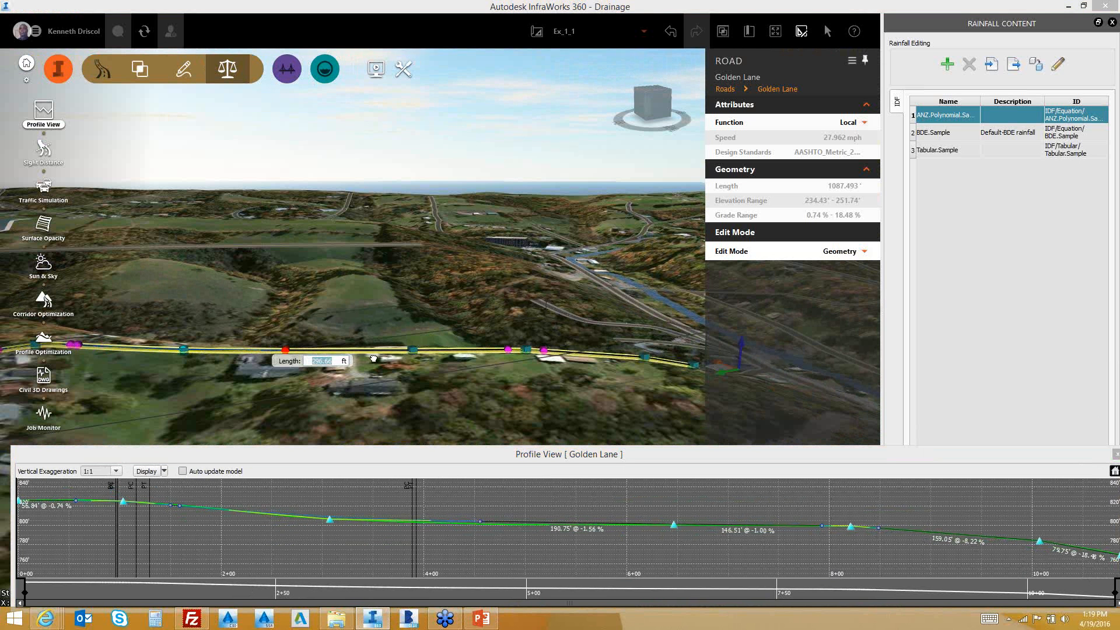
{"action": "left_click", "coordinate": [113, 356]}
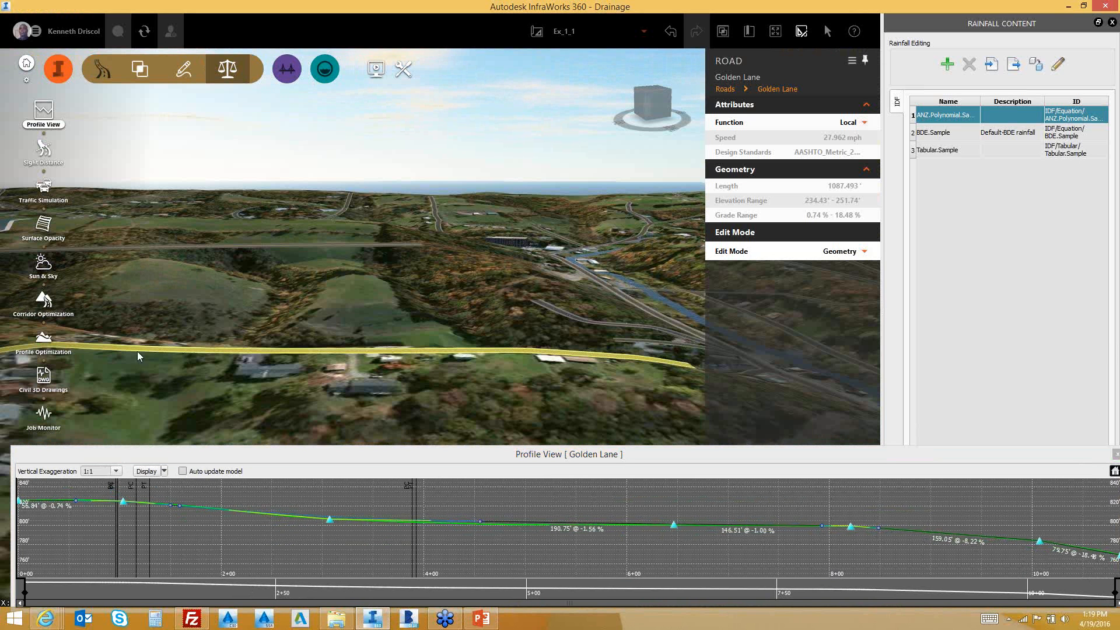
{"action": "left_click", "coordinate": [139, 352]}
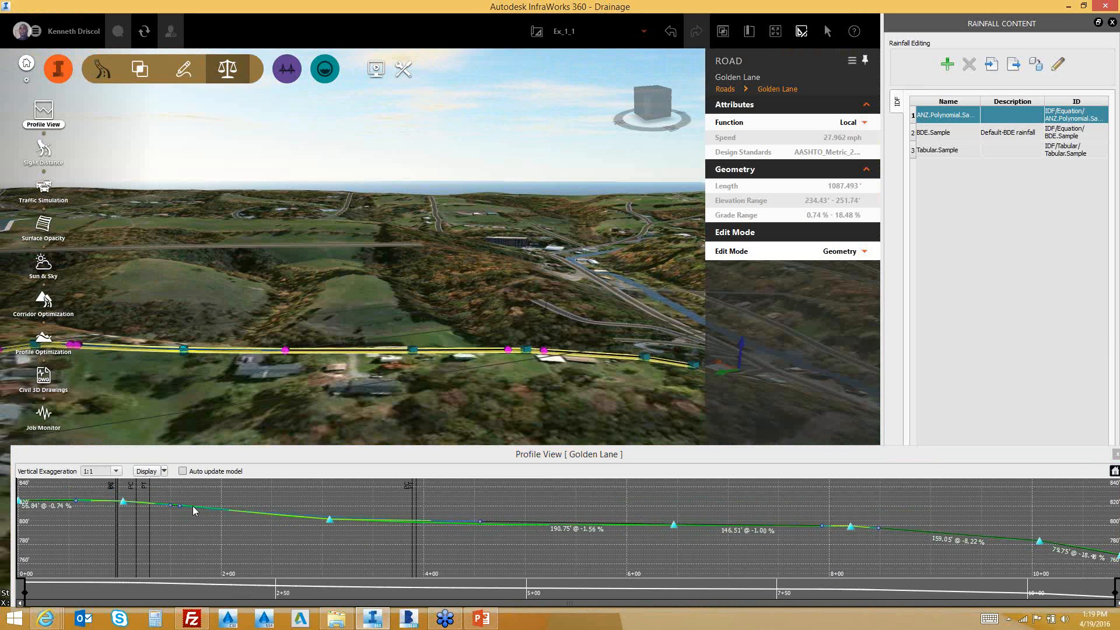
{"action": "left_click_drag", "start_coordinate": [179, 506], "coordinate": [240, 515]}
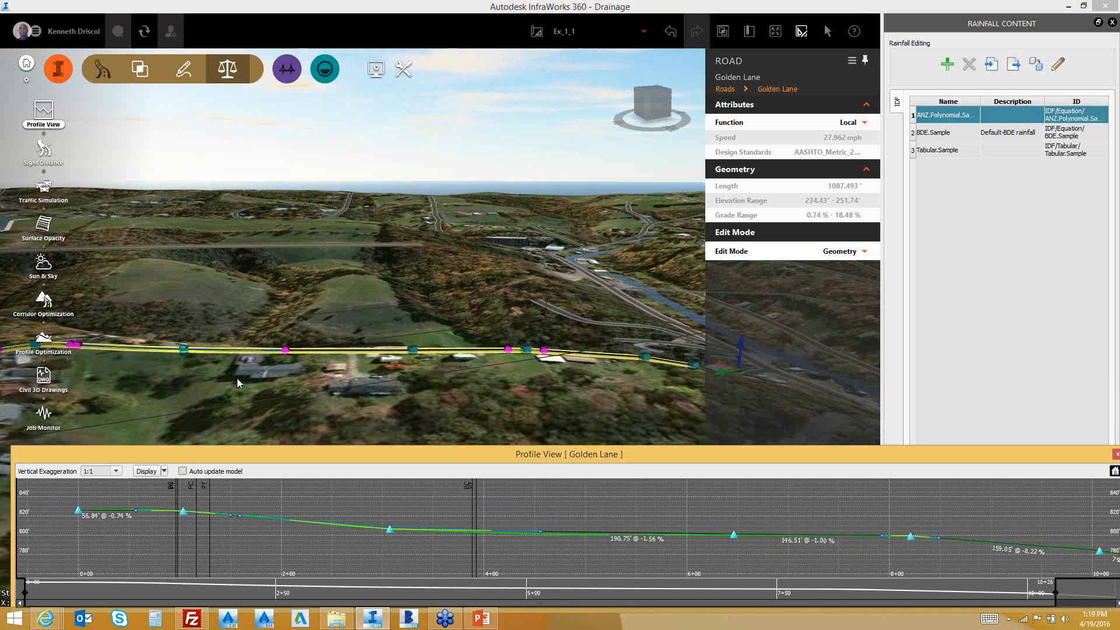
{"action": "left_click_drag", "start_coordinate": [330, 320], "coordinate": [362, 341]}
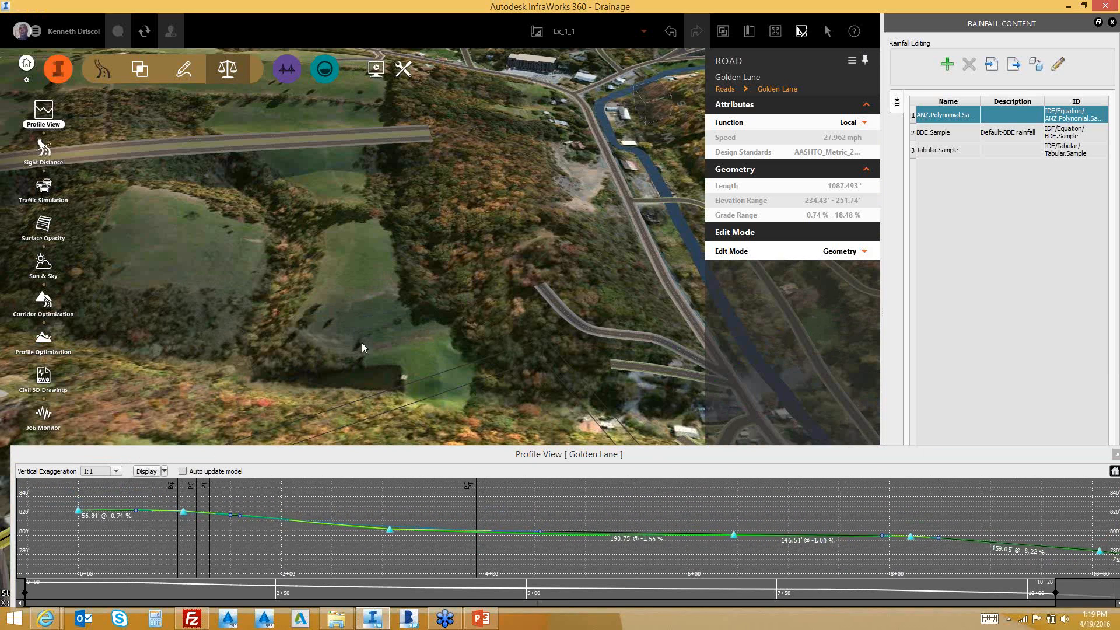
{"action": "middle_click_drag", "start_coordinate": [356, 365], "coordinate": [341, 196]}
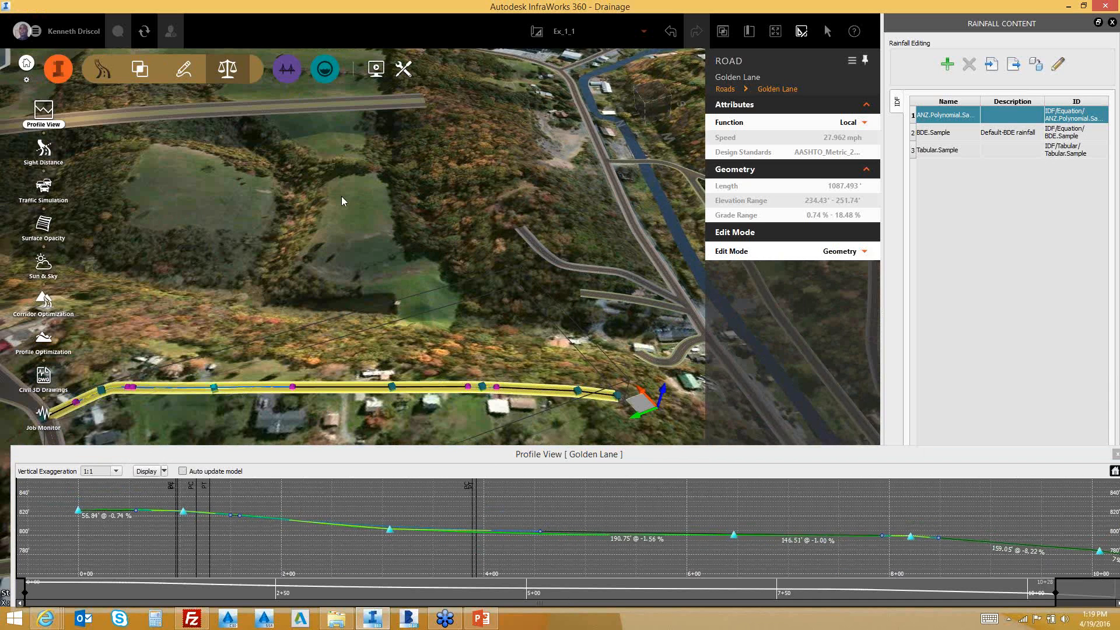
Widen Golden Lane's bend by dragging the curve grip at the road node
{"action": "left_click_drag", "start_coordinate": [342, 197], "coordinate": [421, 378]}
{"action": "scroll", "coordinate": [297, 350], "scroll_direction": "up", "scroll_amount": 8}
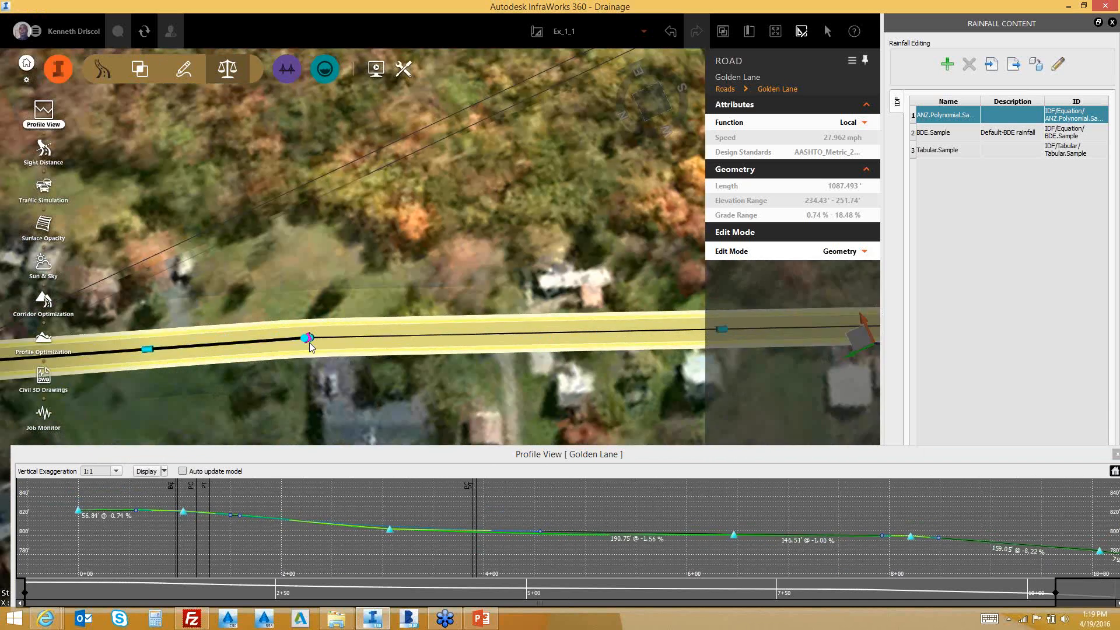
{"action": "left_click_drag", "start_coordinate": [308, 339], "coordinate": [351, 337]}
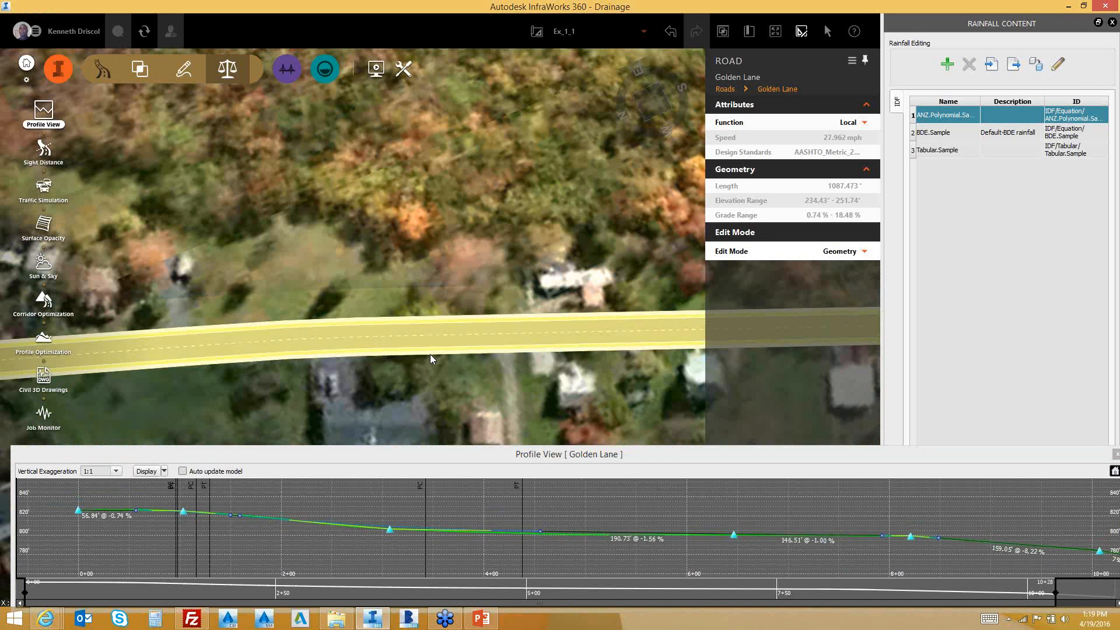
{"action": "right_click", "coordinate": [380, 338]}
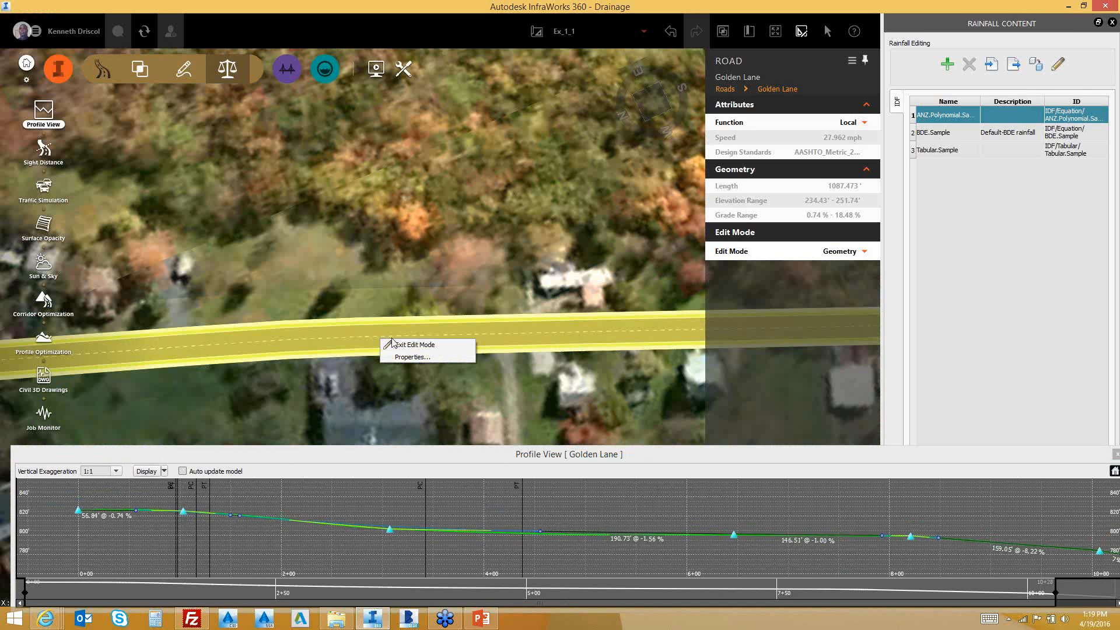
{"action": "left_click", "coordinate": [337, 339]}
{"action": "left_click_drag", "start_coordinate": [338, 339], "coordinate": [425, 383]}
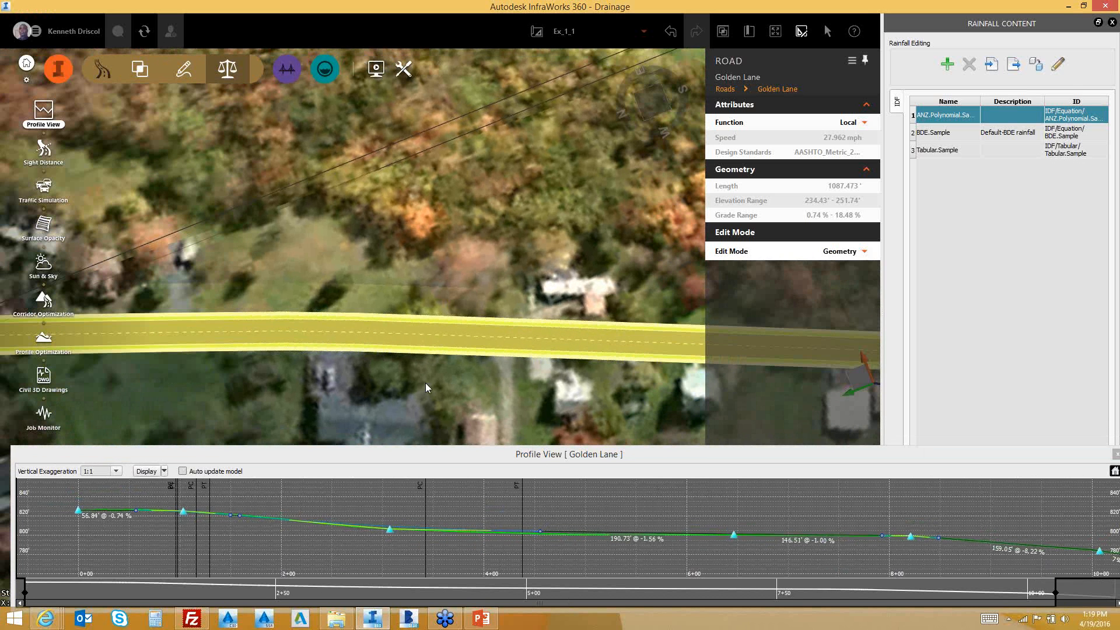
{"action": "scroll", "coordinate": [424, 377], "scroll_direction": "down", "scroll_amount": 5}
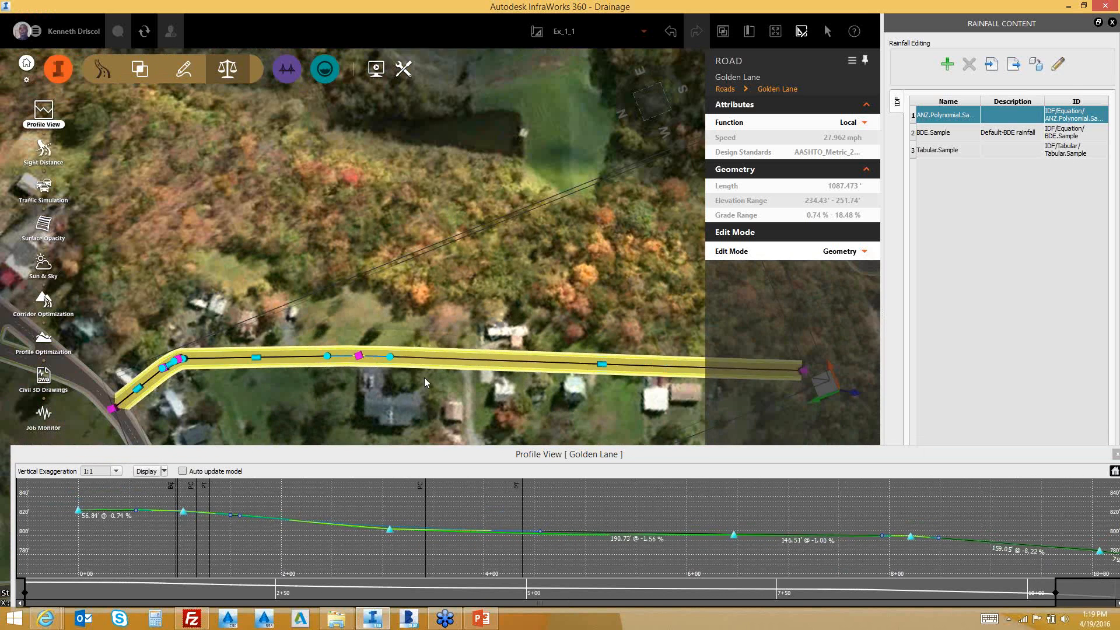
Slide the curve point again to set the bend's final radius
{"action": "left_click_drag", "start_coordinate": [390, 357], "coordinate": [359, 357]}
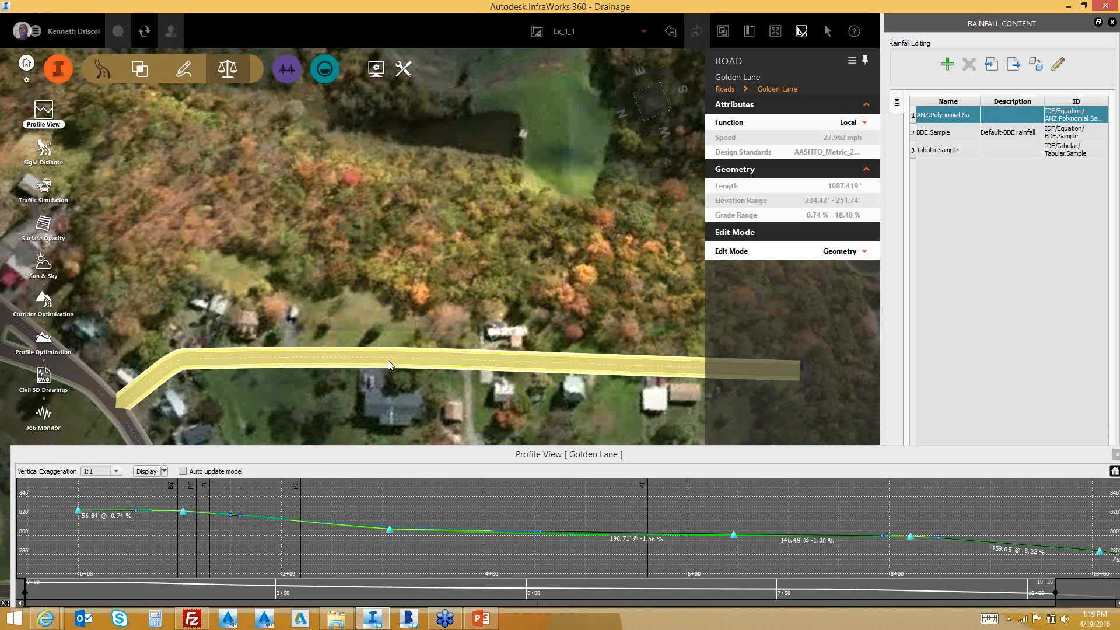
{"action": "right_click", "coordinate": [388, 359]}
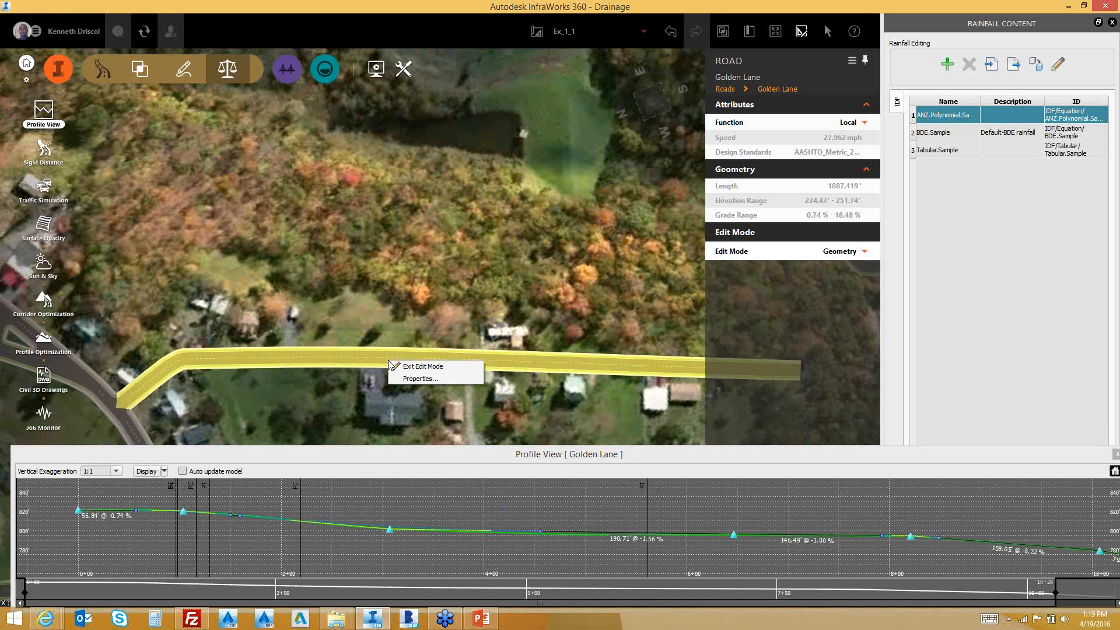
{"action": "left_click", "coordinate": [373, 356]}
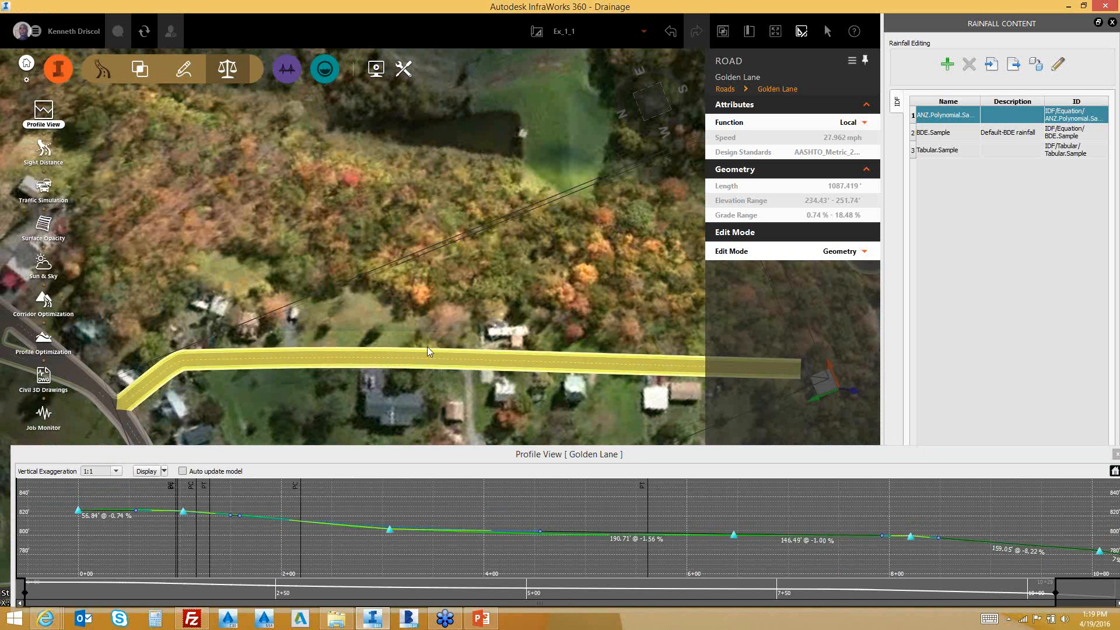
{"action": "left_click", "coordinate": [354, 235]}
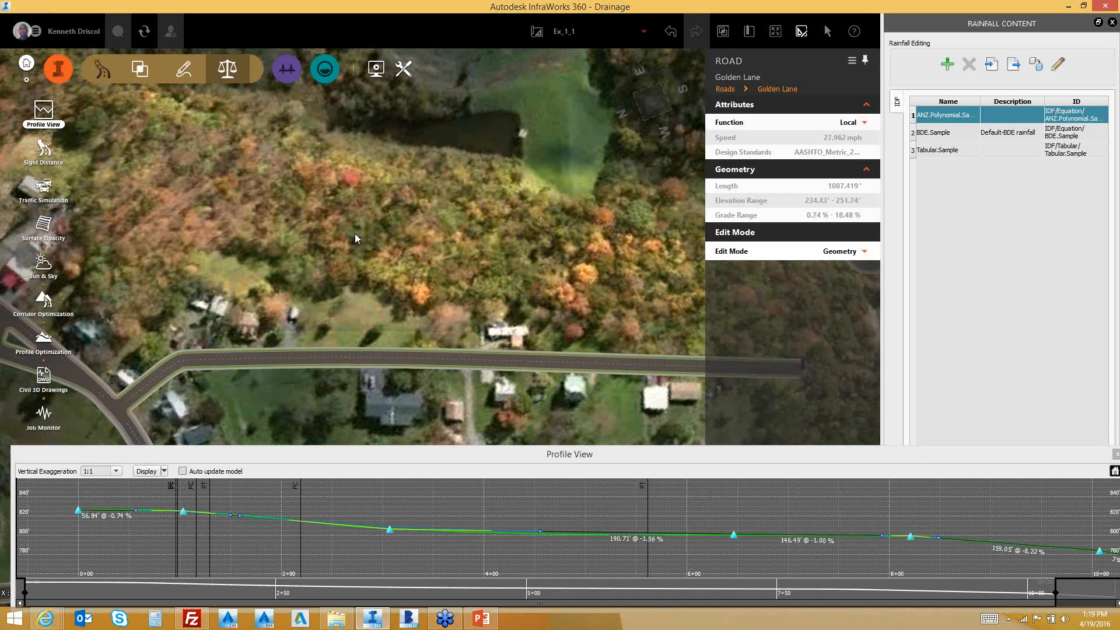
{"action": "left_click", "coordinate": [407, 362]}
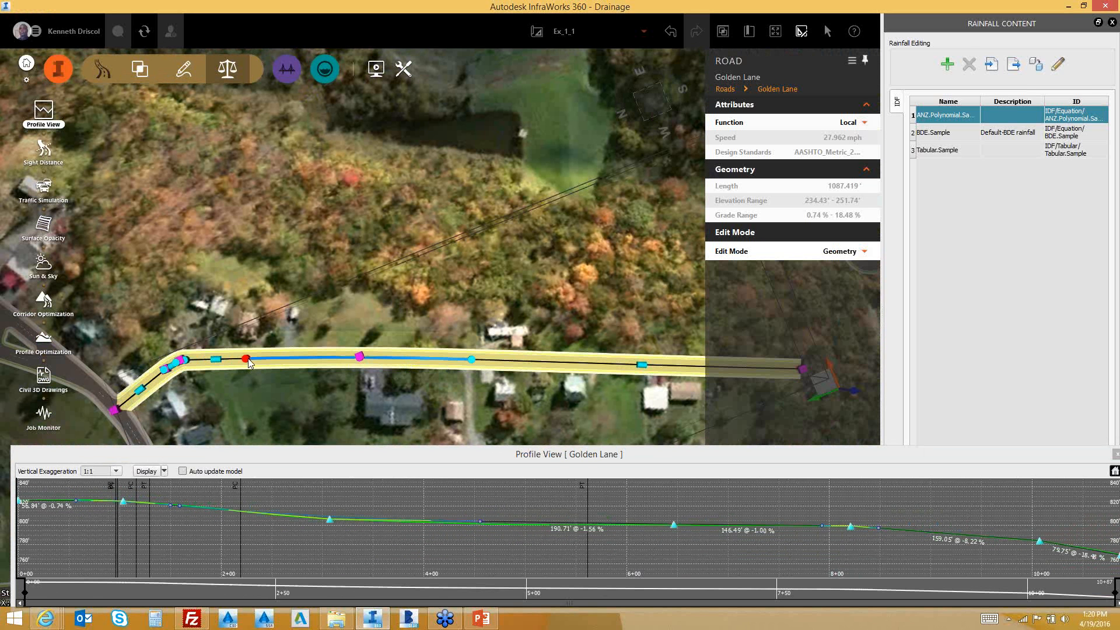
{"action": "left_click_drag", "start_coordinate": [258, 358], "coordinate": [341, 359]}
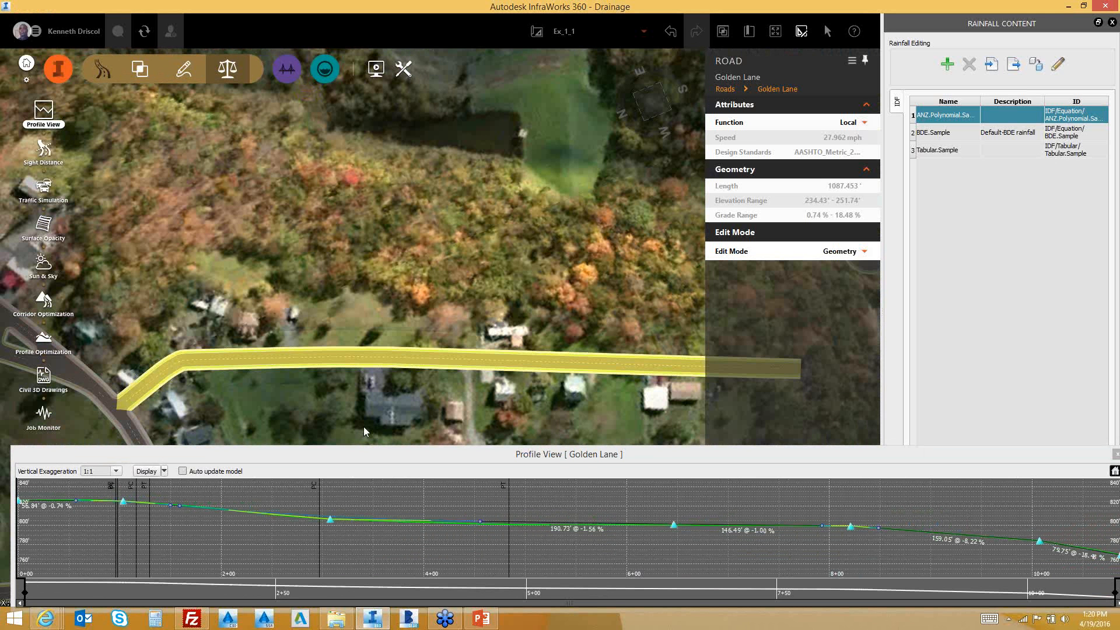
Raise the PVI near station 3+09, giving grades of -0.98% (94.85') and -6.57% (272.50')
{"action": "middle_click_drag", "start_coordinate": [363, 425], "coordinate": [360, 340]}
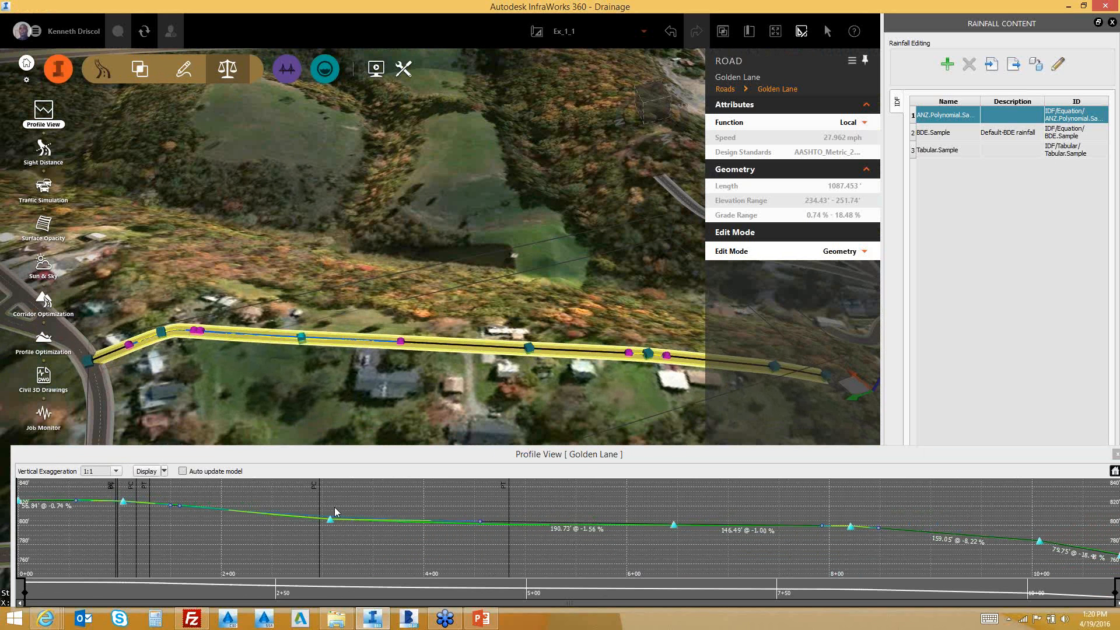
{"action": "left_click_drag", "start_coordinate": [331, 518], "coordinate": [333, 507]}
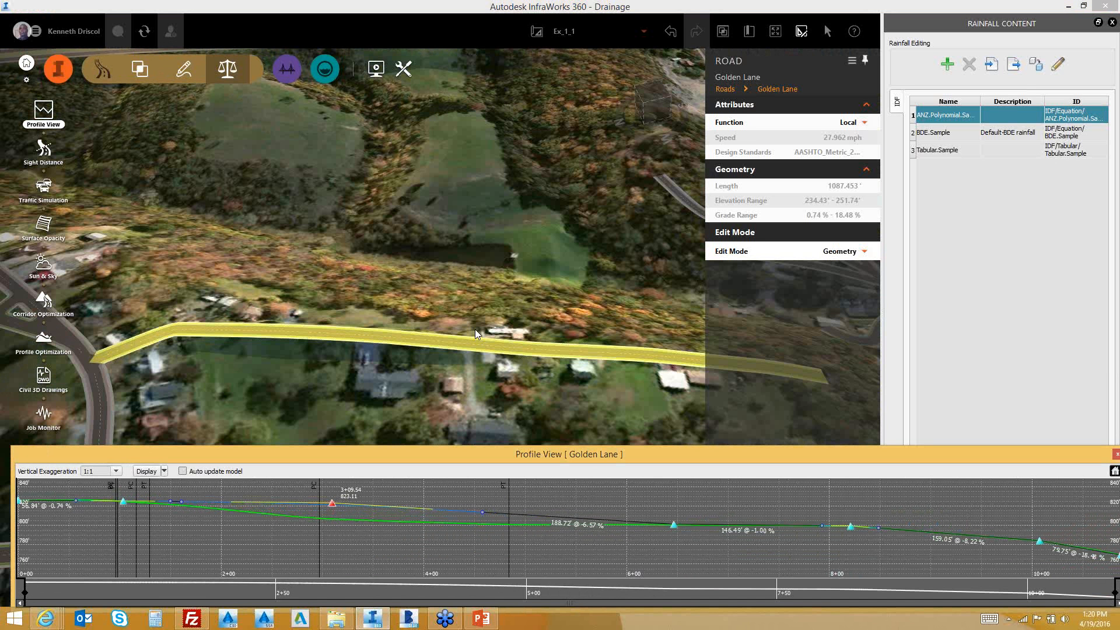
{"action": "left_click_drag", "start_coordinate": [475, 329], "coordinate": [549, 327]}
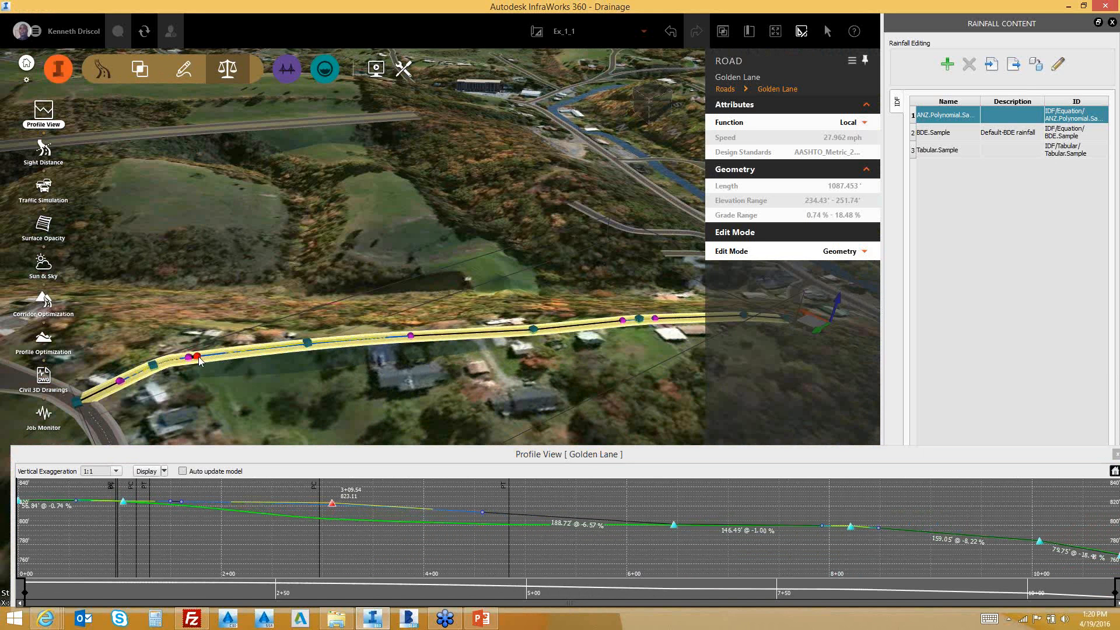
{"action": "left_click_drag", "start_coordinate": [200, 360], "coordinate": [245, 407]}
{"action": "key", "text": "Escape"}
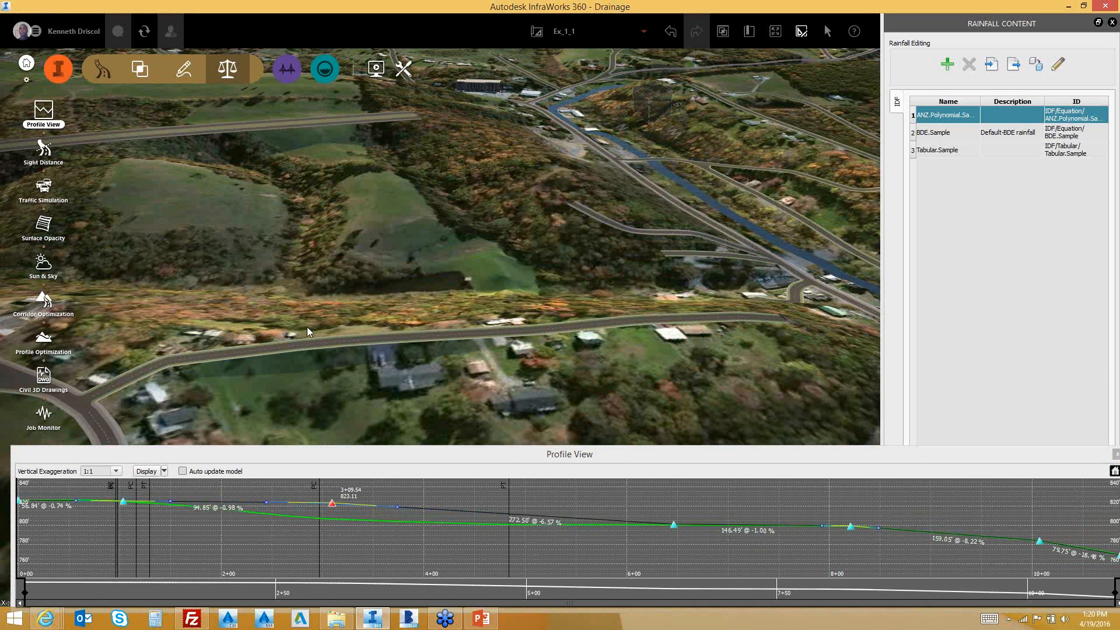
{"action": "mouse_move", "coordinate": [416, 376]}
{"action": "left_mouse_down"}
{"action": "mouse_move", "coordinate": [404, 347]}
{"action": "mouse_move", "coordinate": [422, 381]}
{"action": "left_mouse_up"}
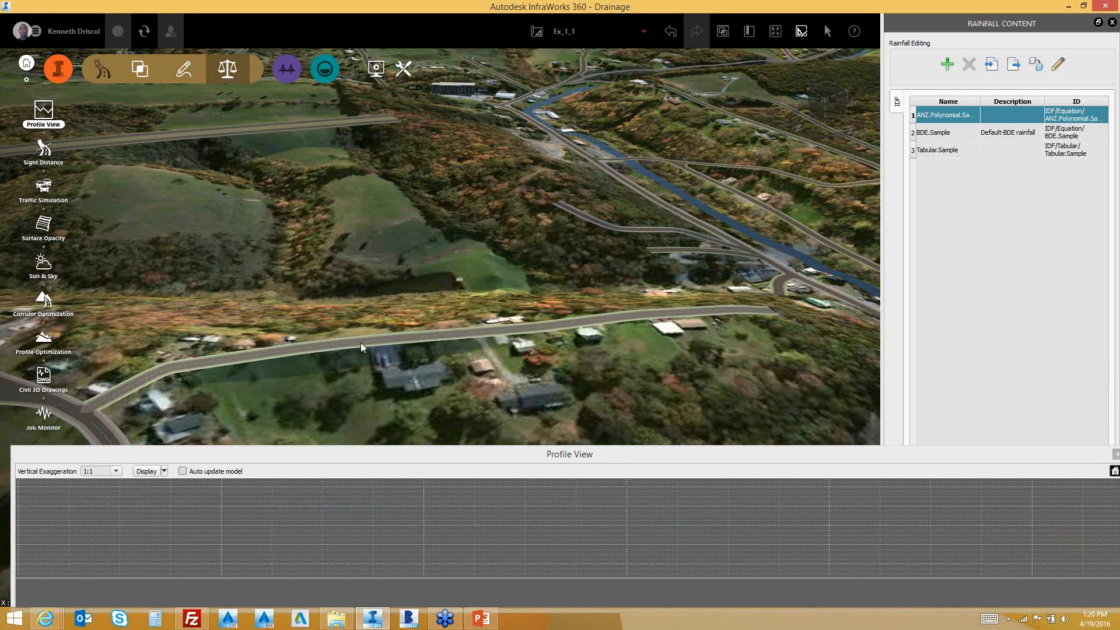
{"action": "left_click", "coordinate": [360, 342]}
Add a drainage network to Golden Lane using the default inlets, manholes and 20 in concrete pipes
{"action": "right_click", "coordinate": [349, 343]}
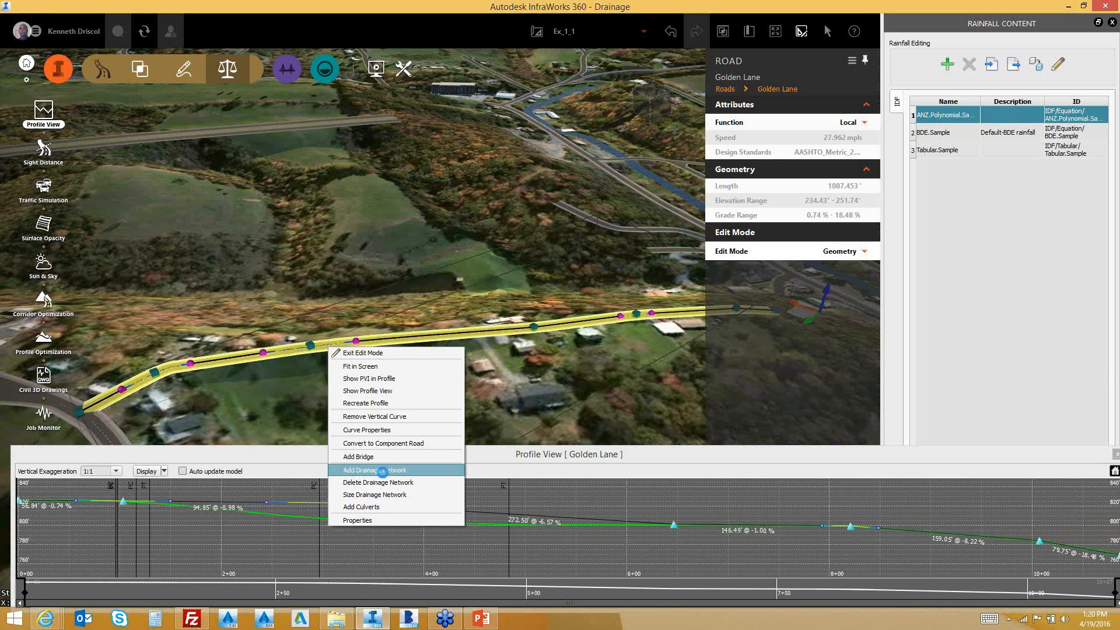
{"action": "left_click", "coordinate": [383, 473]}
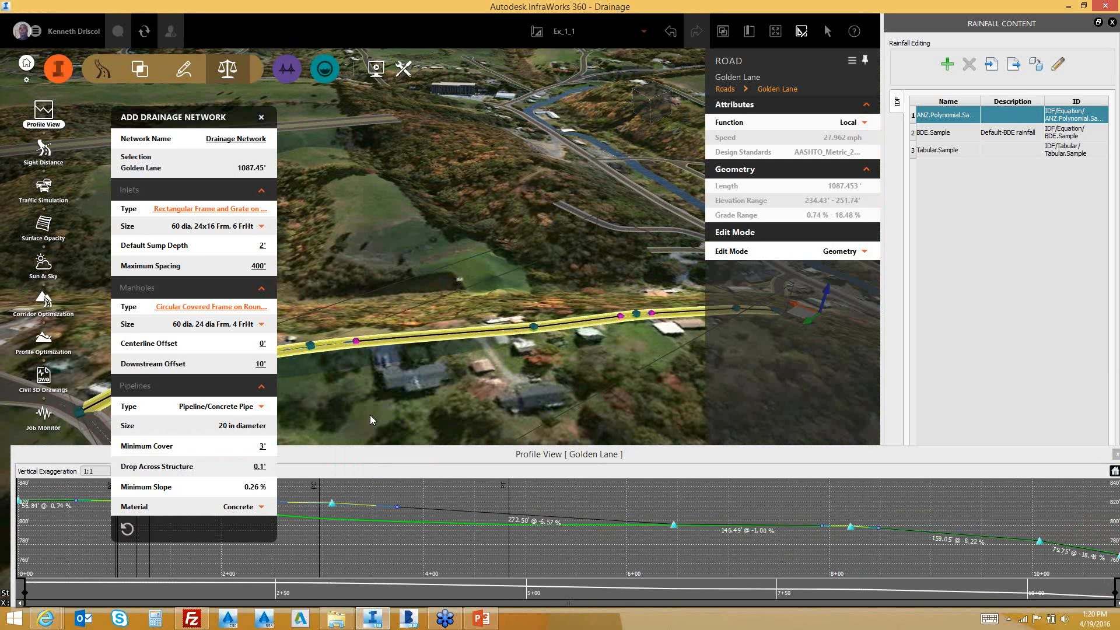
{"action": "key", "text": "Return"}
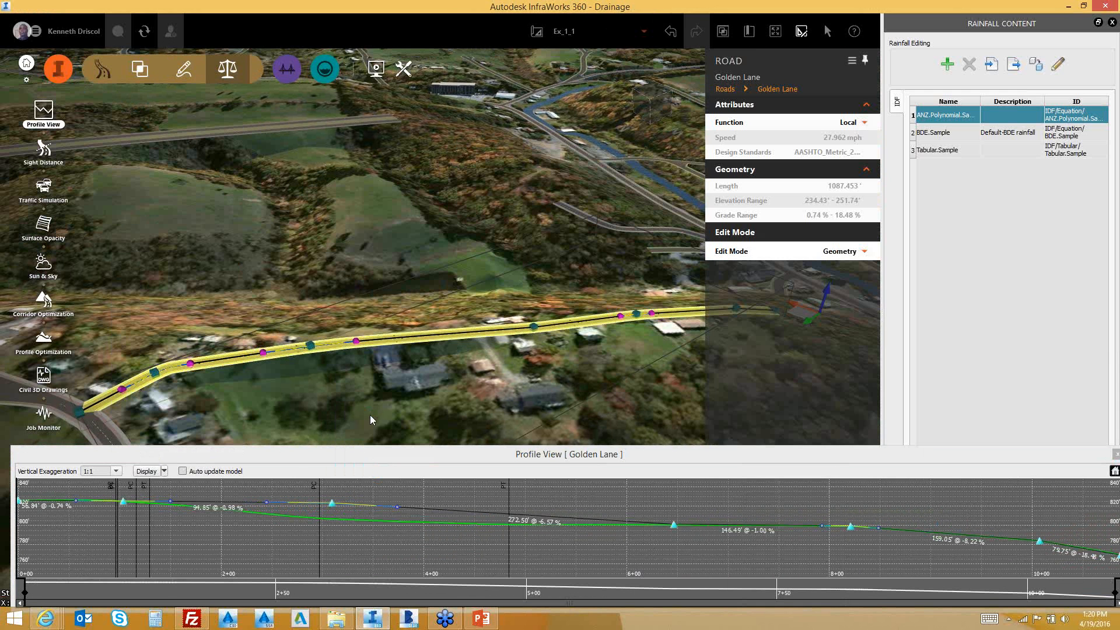
Zoom and orbit around the new drainage pipe on Golden Lane, then bring up the road's actions
{"action": "scroll", "coordinate": [286, 351], "scroll_direction": "up", "scroll_amount": 2}
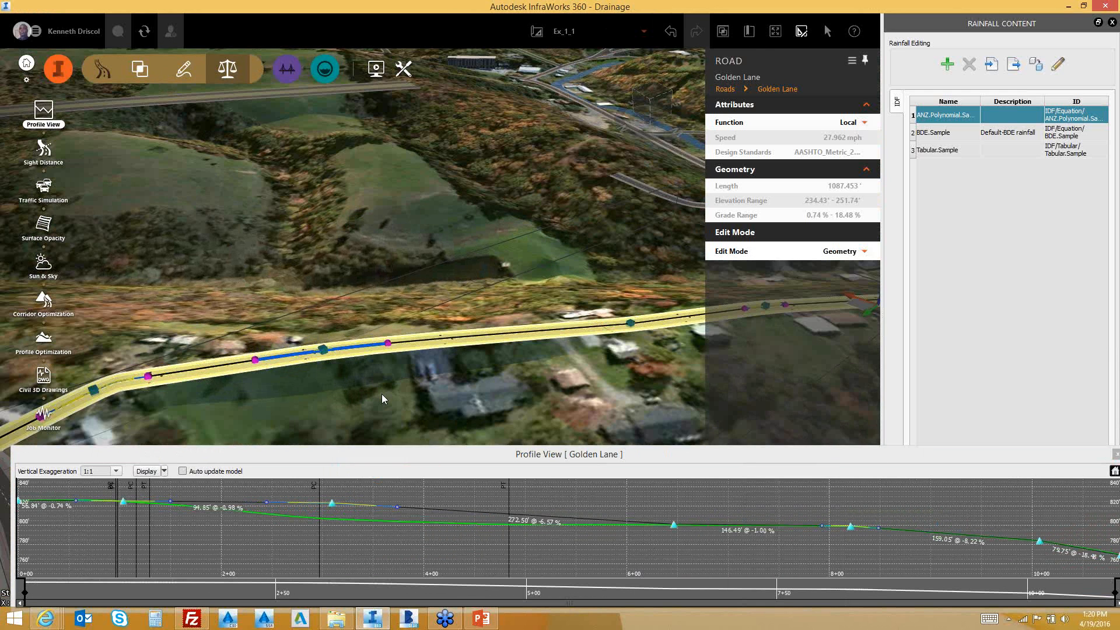
{"action": "left_click_drag", "start_coordinate": [382, 394], "coordinate": [436, 307]}
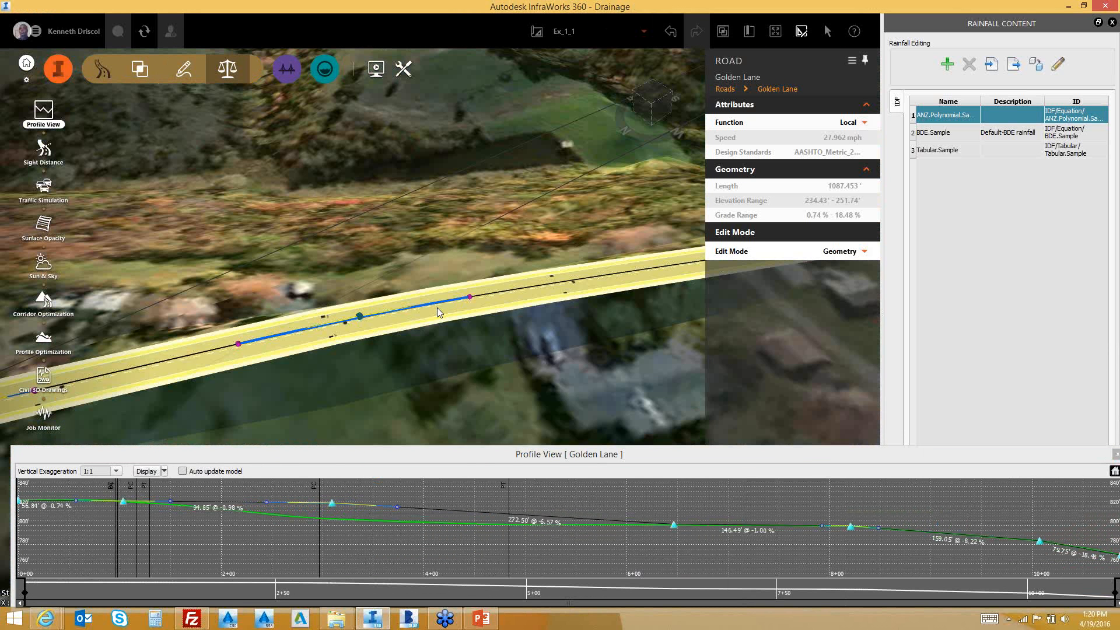
{"action": "right_click", "coordinate": [437, 307]}
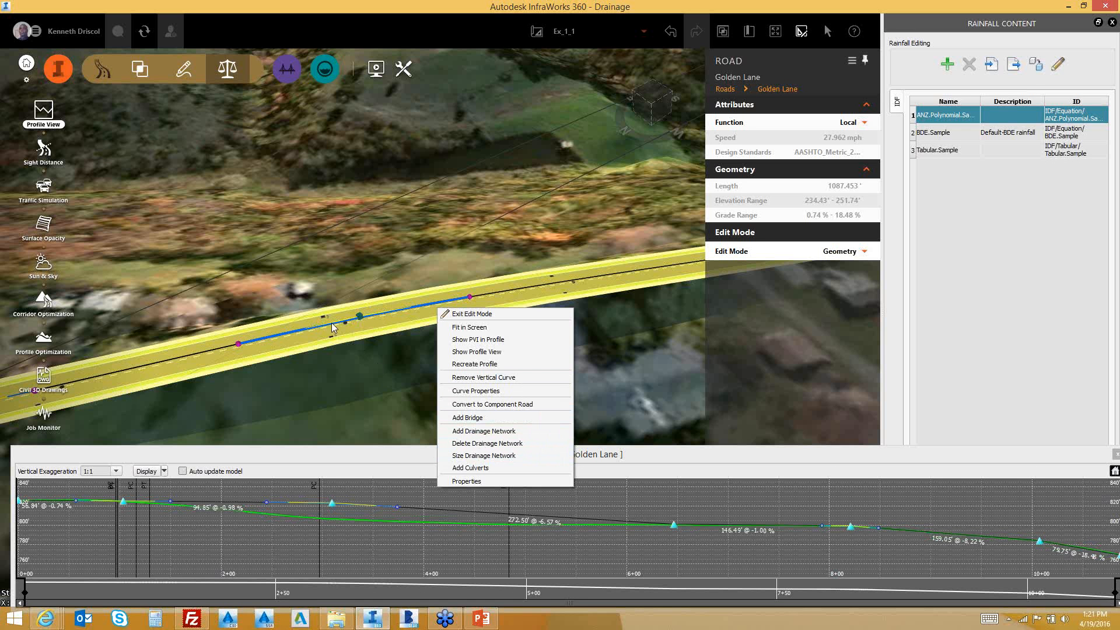
Size the Golden Lane drainage network for a 1/10 AEP storm with BDE.Sample rainfall
{"action": "left_click", "coordinate": [488, 455]}
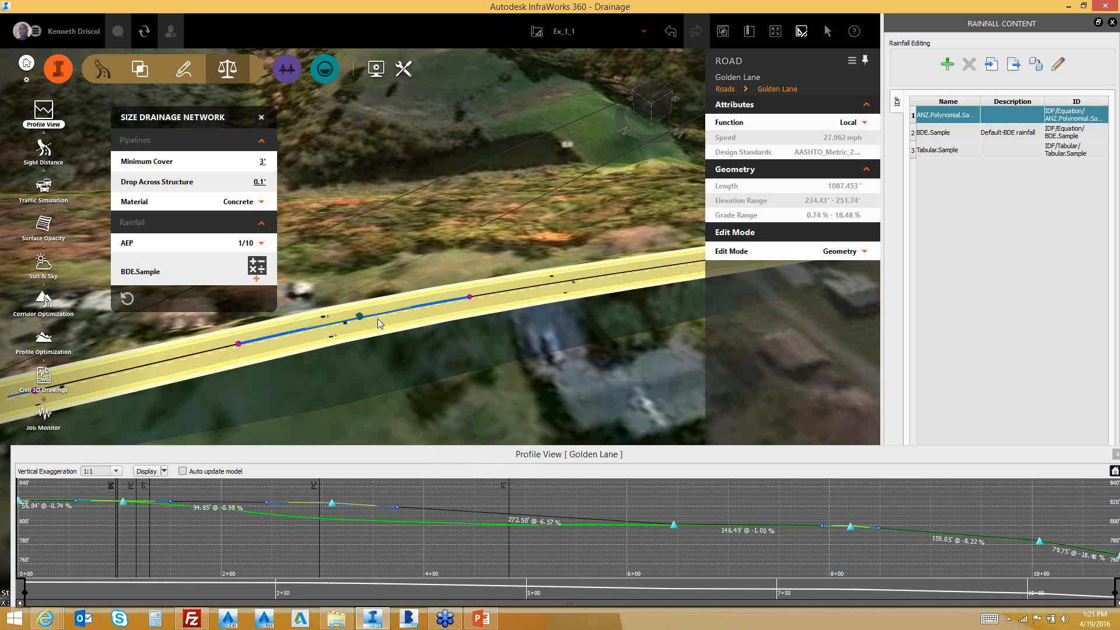
{"action": "left_click", "coordinate": [261, 243]}
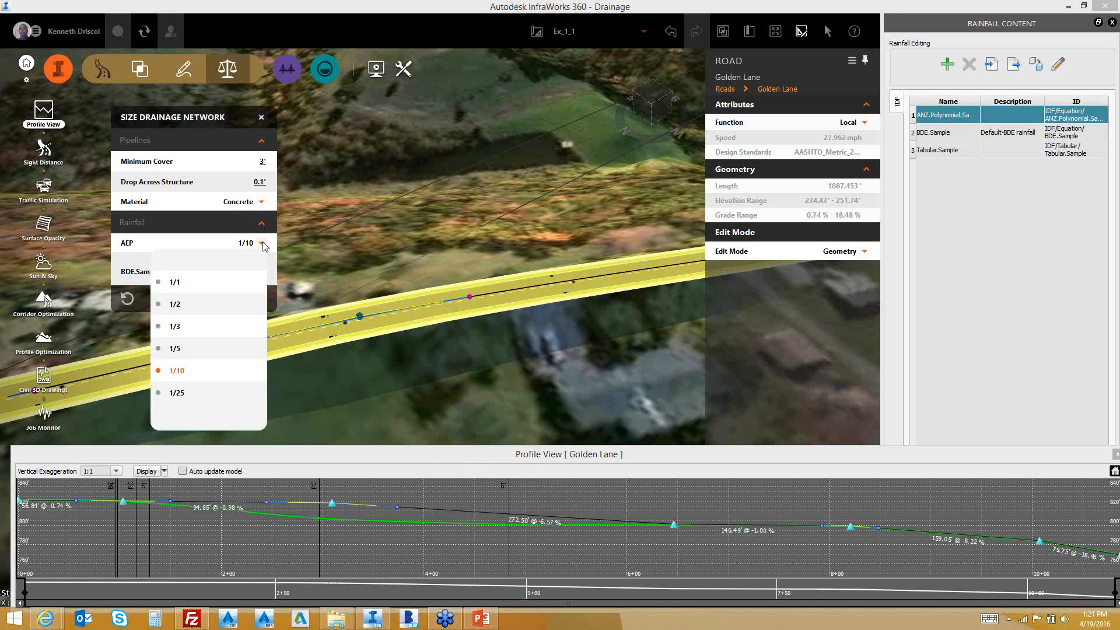
{"action": "left_click", "coordinate": [288, 245]}
{"action": "left_click", "coordinate": [309, 236]}
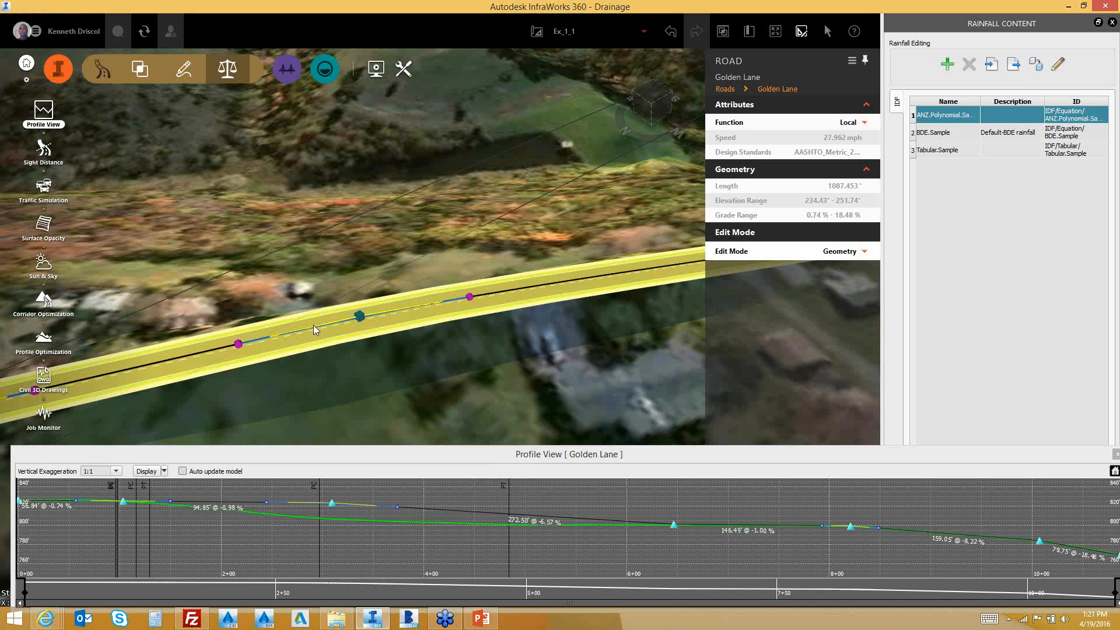
{"action": "left_click_drag", "start_coordinate": [376, 351], "coordinate": [499, 259]}
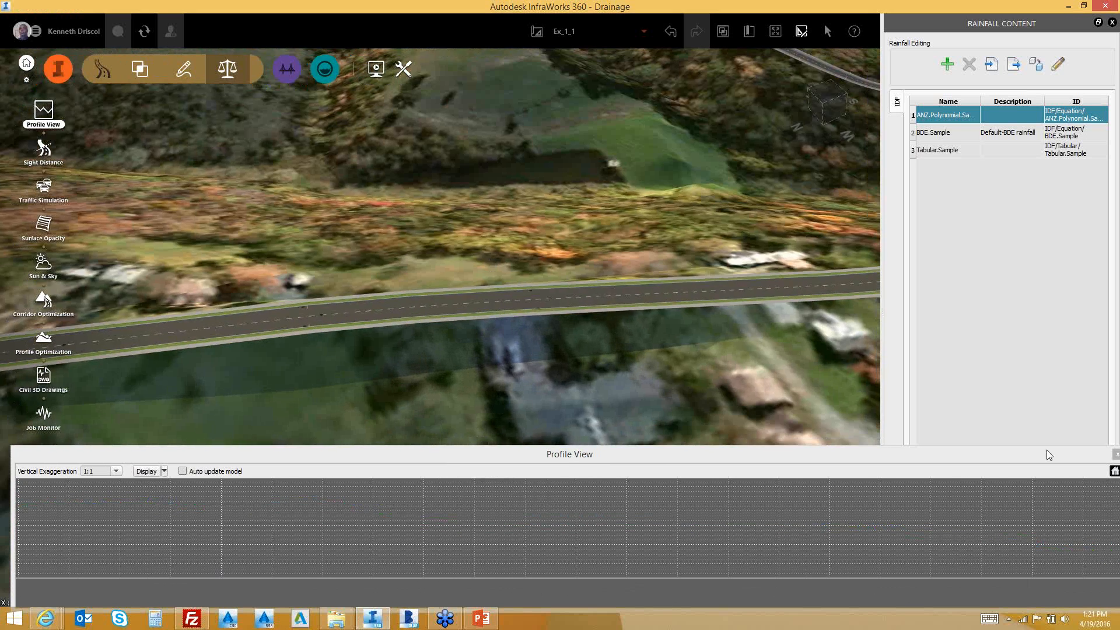
Close the Profile View and select Inlet-22 to show its 8.56 in/hr intensity and 0.56 cfs flow
{"action": "left_click_drag", "start_coordinate": [1084, 458], "coordinate": [1030, 460]}
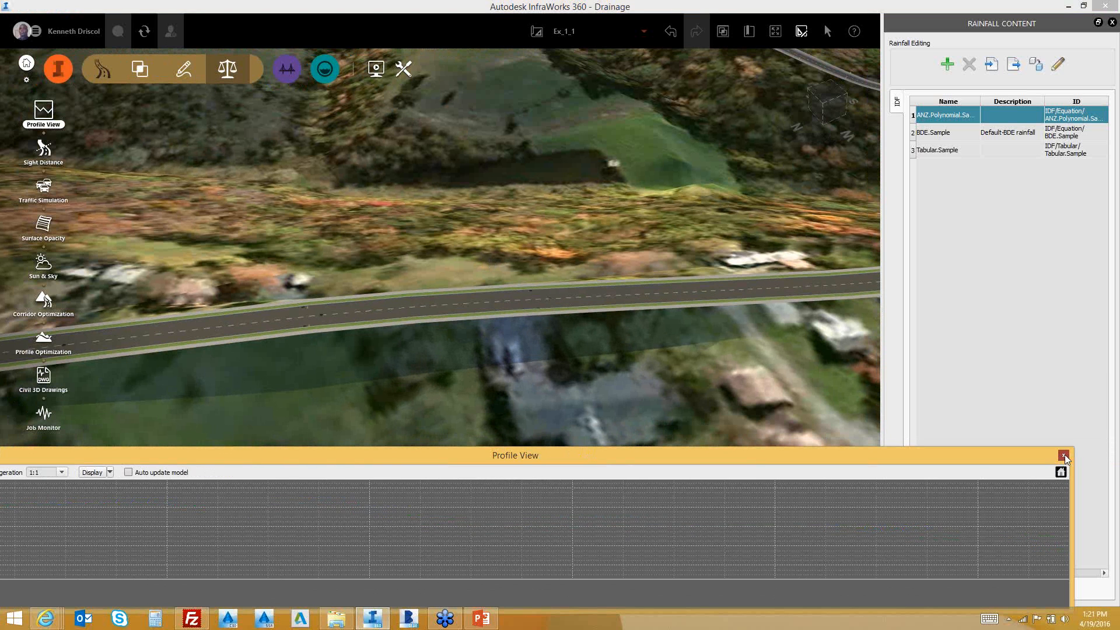
{"action": "left_click", "coordinate": [1063, 455]}
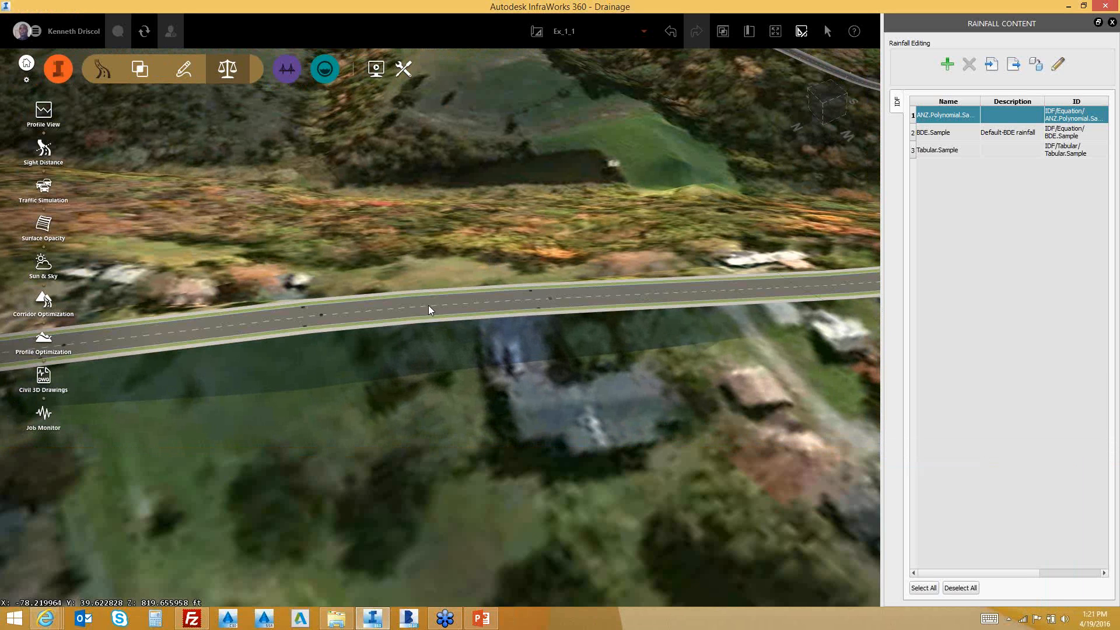
{"action": "left_click", "coordinate": [453, 311]}
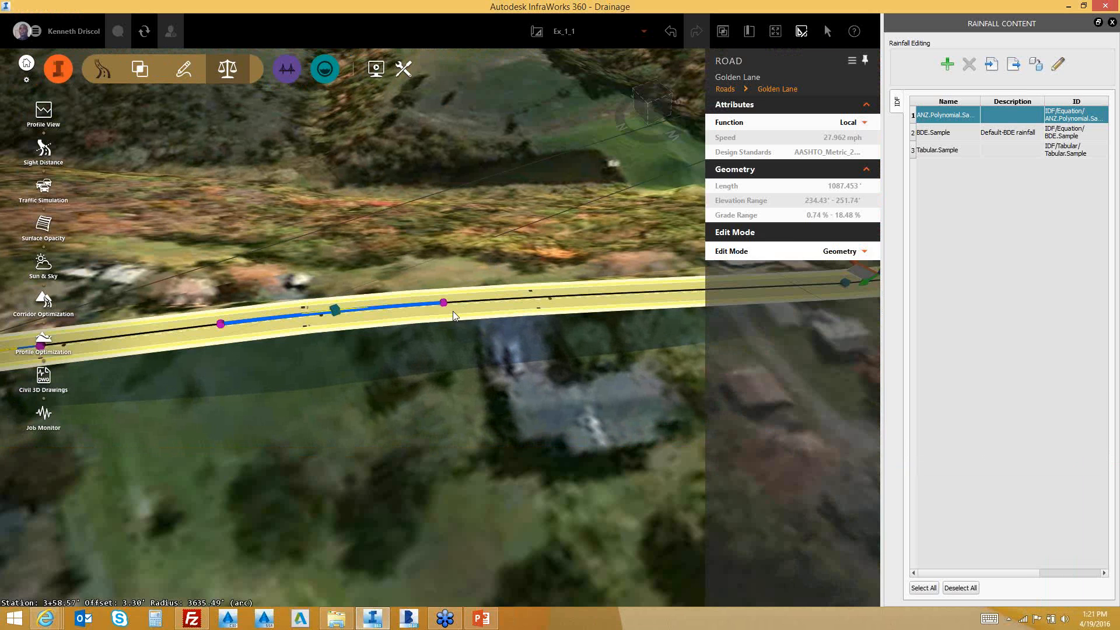
{"action": "left_click_drag", "start_coordinate": [453, 311], "coordinate": [482, 294]}
{"action": "scroll", "coordinate": [309, 326], "scroll_direction": "up", "scroll_amount": 5}
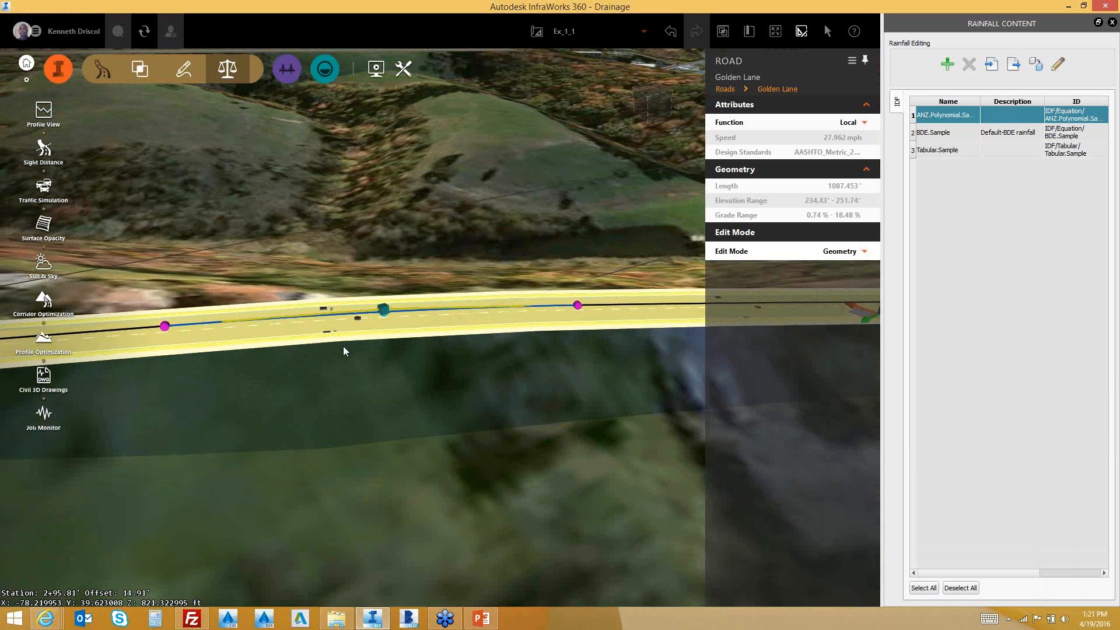
{"action": "left_click_drag", "start_coordinate": [344, 352], "coordinate": [337, 408]}
{"action": "left_click", "coordinate": [329, 334]}
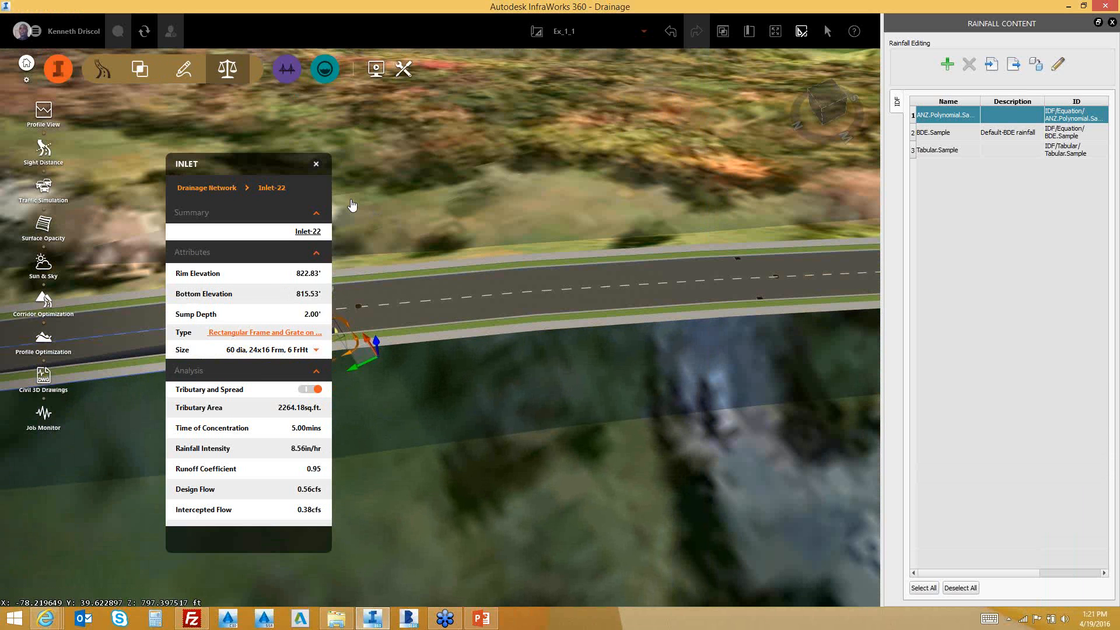
Move the INLET panel aside and centre Inlet-22 in view, checking its options without choosing one
{"action": "left_click_drag", "start_coordinate": [279, 160], "coordinate": [182, 105]}
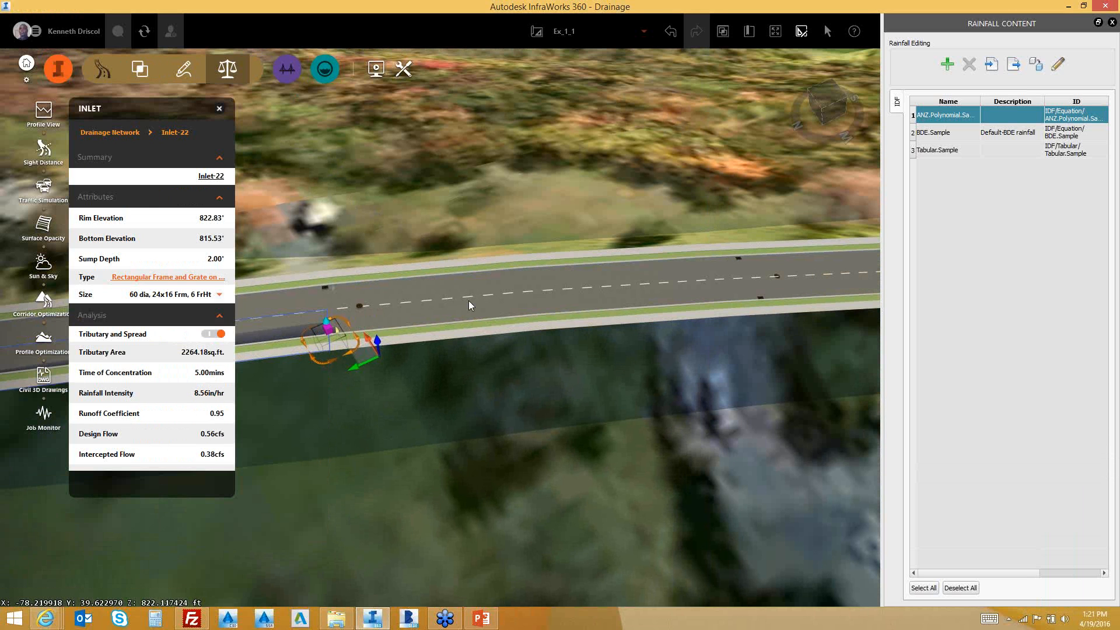
{"action": "left_click_drag", "start_coordinate": [468, 300], "coordinate": [631, 289]}
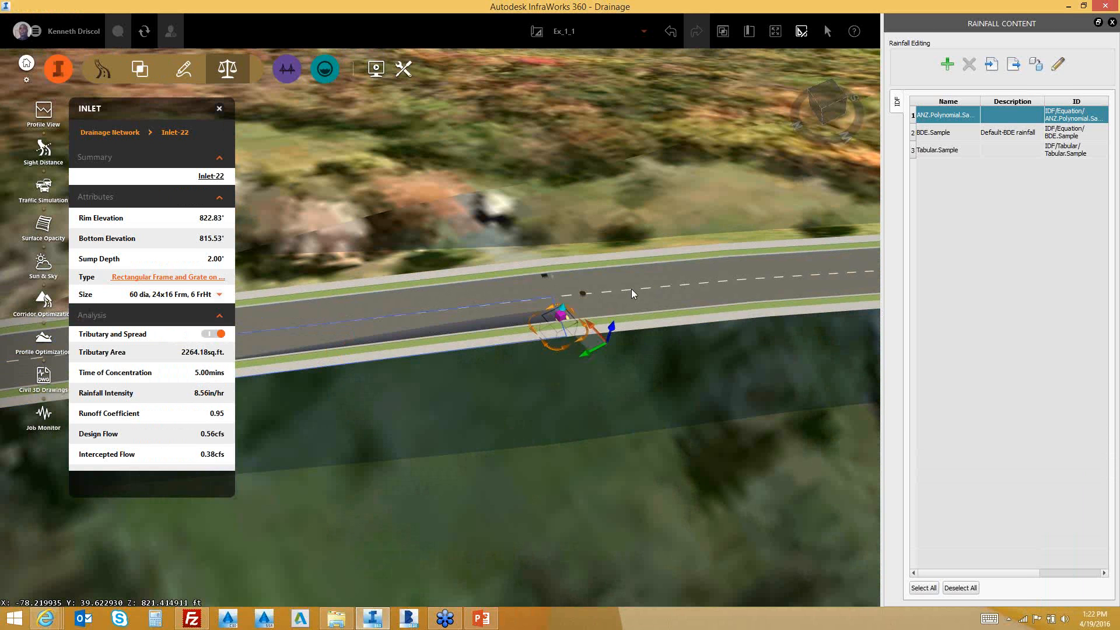
{"action": "right_click", "coordinate": [575, 317]}
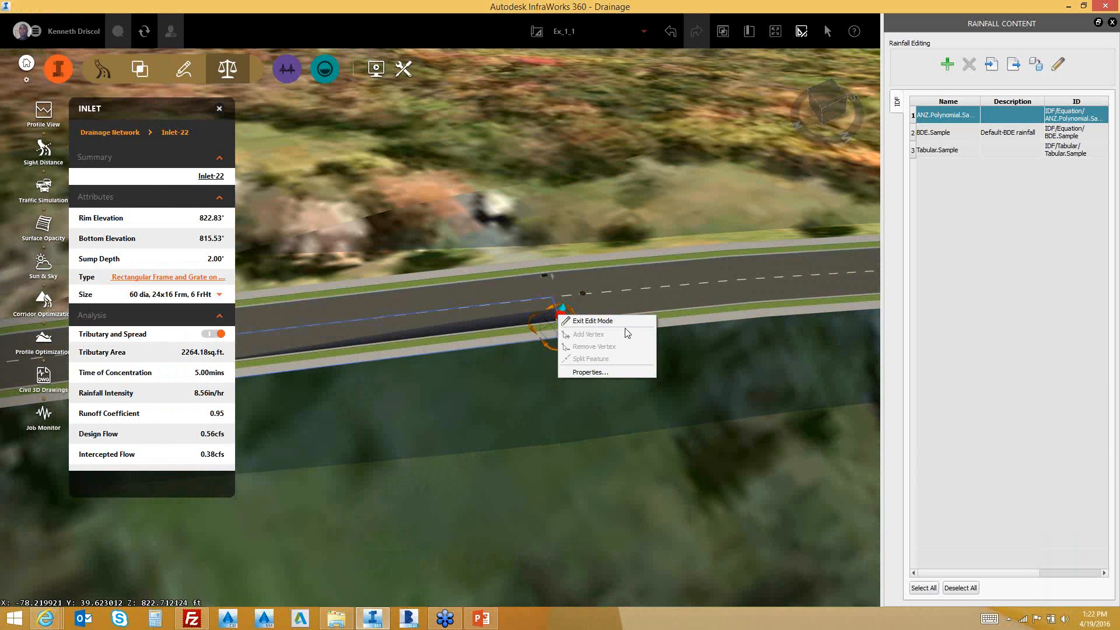
{"action": "left_click", "coordinate": [517, 239]}
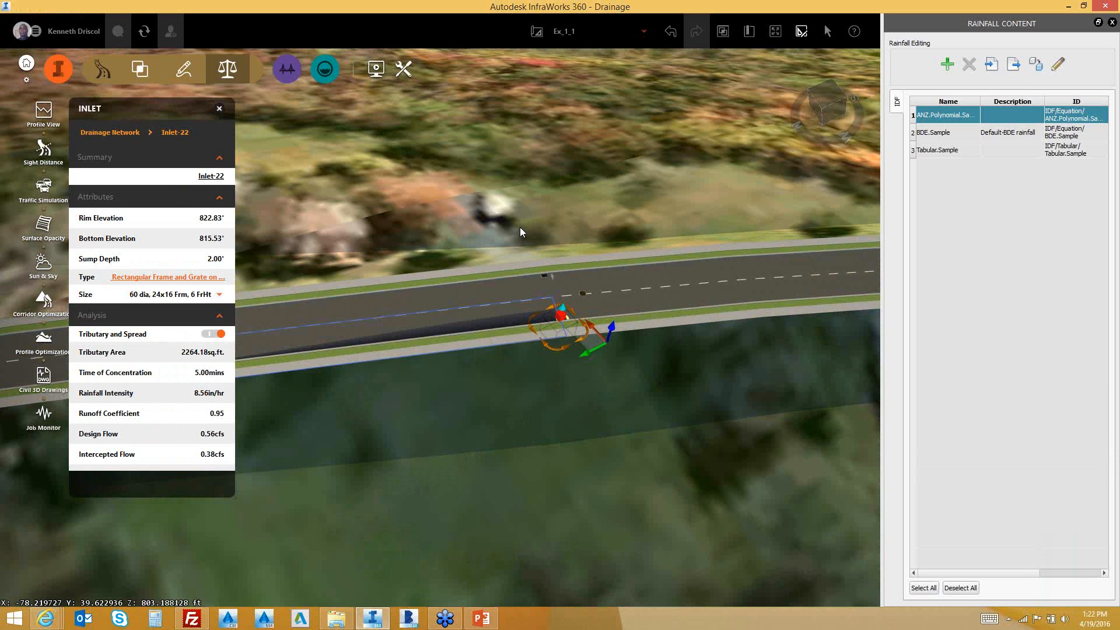
Deselect Inlet-22 and orbit and zoom out to show the whole road diagonally
{"action": "key", "text": "Escape"}
{"action": "left_click_drag", "start_coordinate": [464, 290], "coordinate": [584, 250]}
{"action": "scroll", "coordinate": [584, 250], "scroll_direction": "down", "scroll_amount": 4}
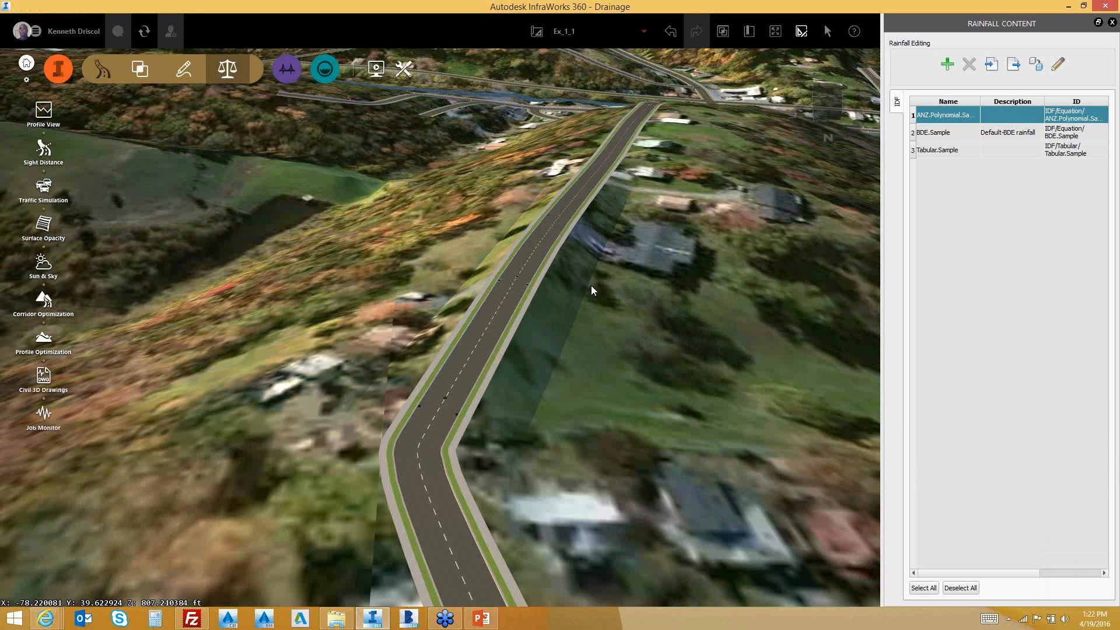
Select the Golden Lane design road and open its Properties dialog
{"action": "scroll", "coordinate": [587, 280], "scroll_direction": "down", "scroll_amount": 2}
{"action": "left_click_drag", "start_coordinate": [583, 269], "coordinate": [585, 270]}
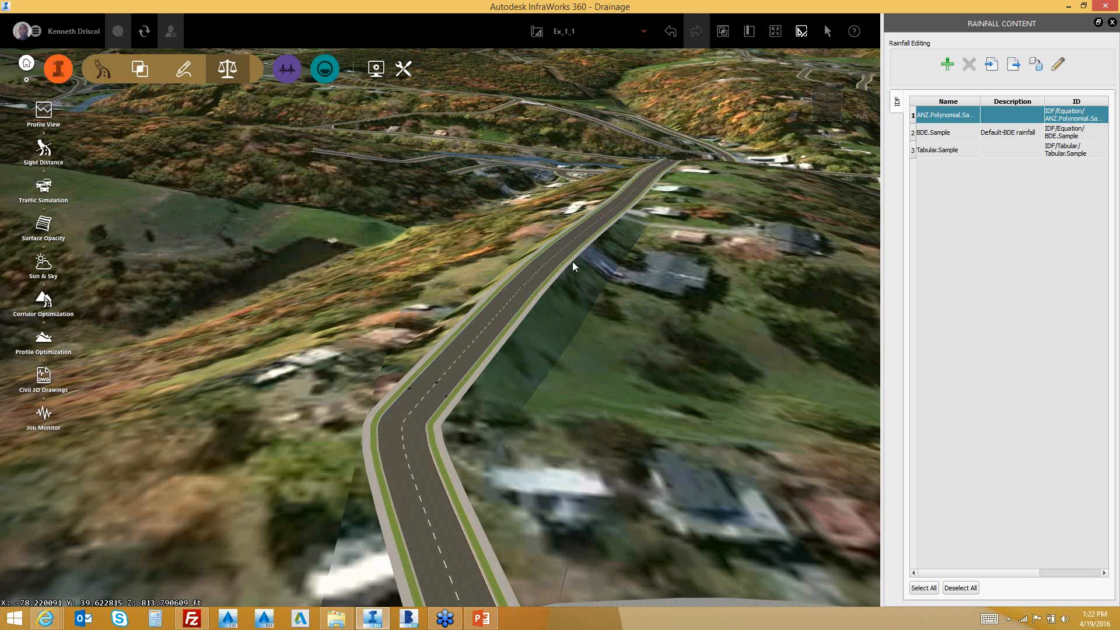
{"action": "left_click", "coordinate": [465, 350]}
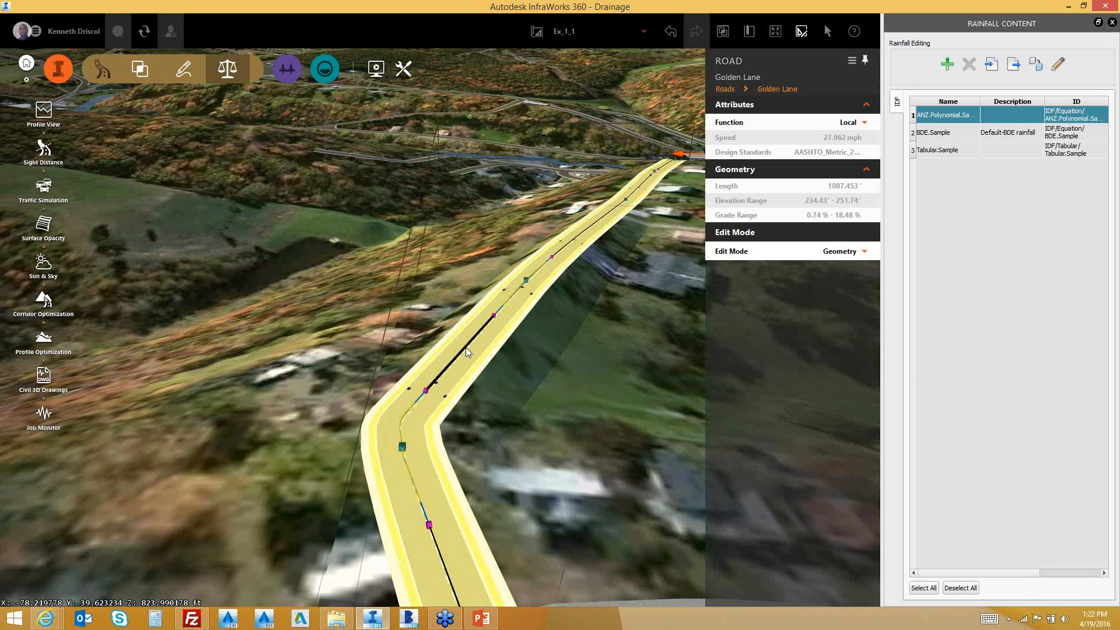
{"action": "right_click", "coordinate": [468, 345]}
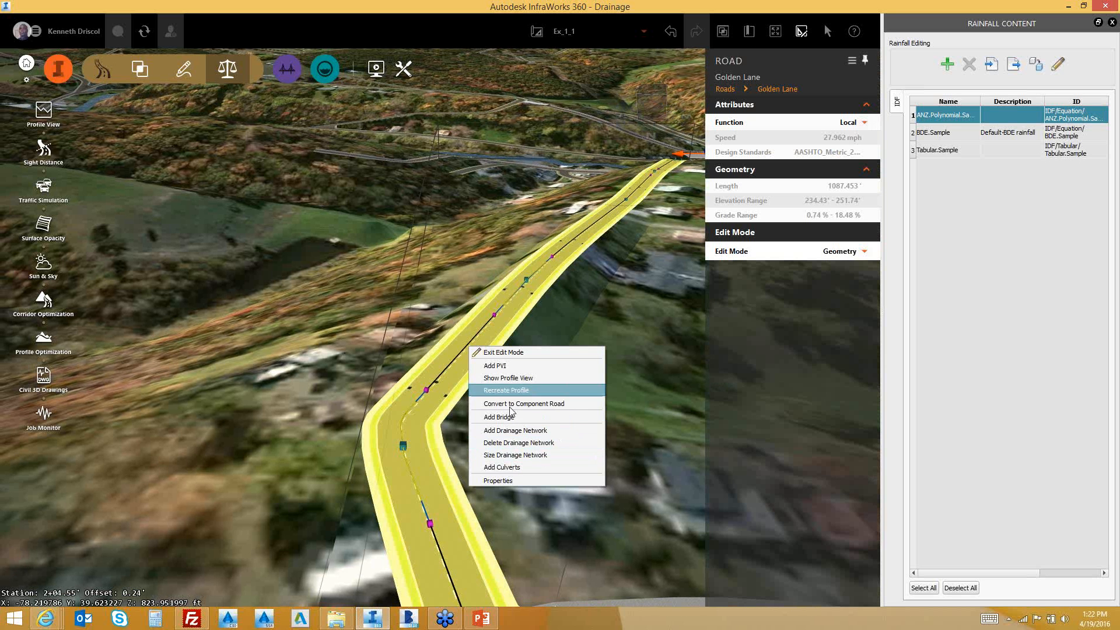
{"action": "left_click", "coordinate": [502, 481]}
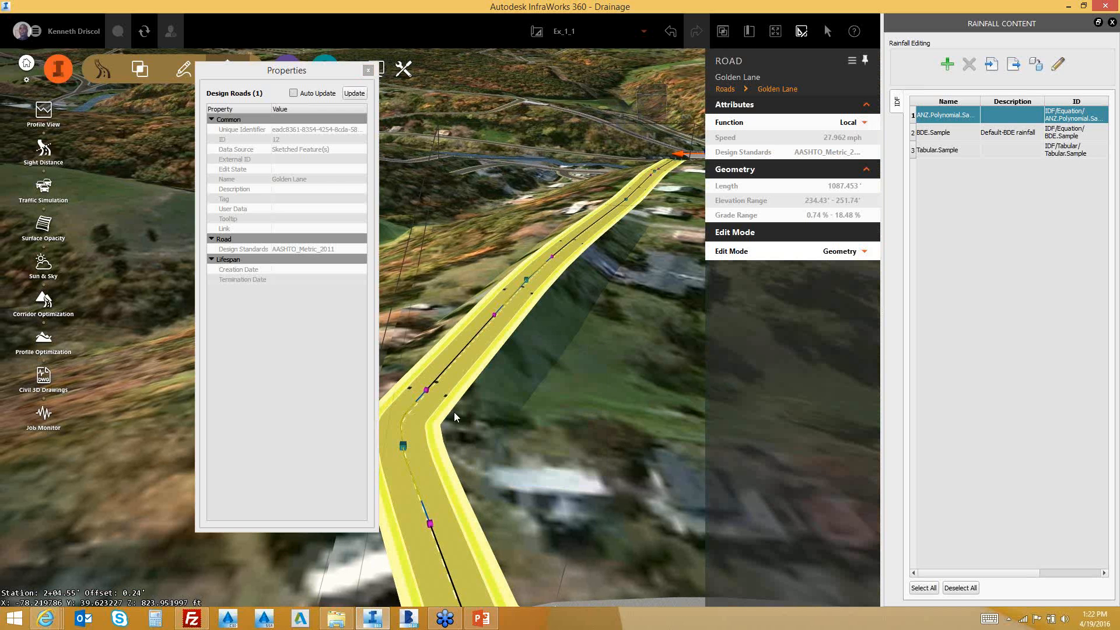
Update Golden Lane's property values, then close its Properties window
{"action": "left_click", "coordinate": [355, 94]}
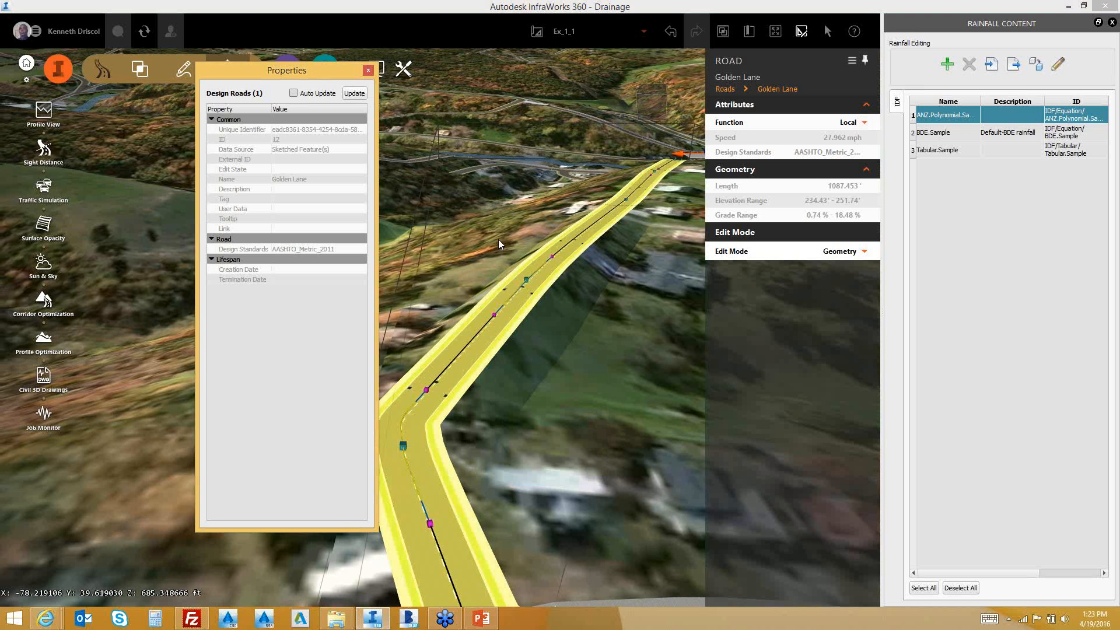
{"action": "left_click", "coordinate": [369, 70]}
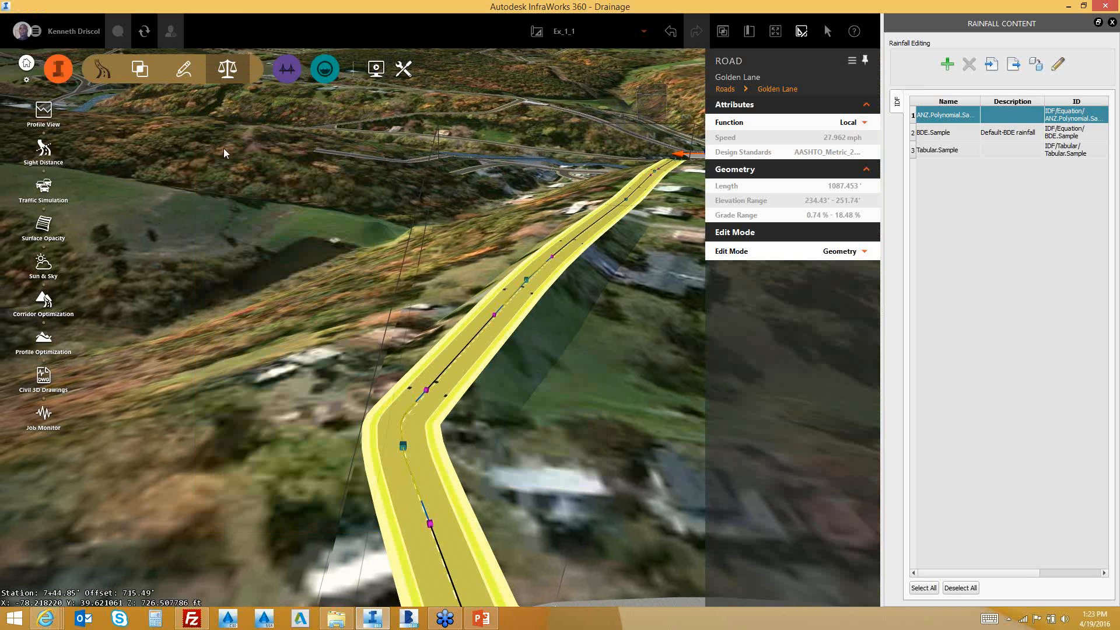
Run a Quantities takeoff from the Analyze drainage tools on the Golden Lane road
{"action": "left_click", "coordinate": [325, 70]}
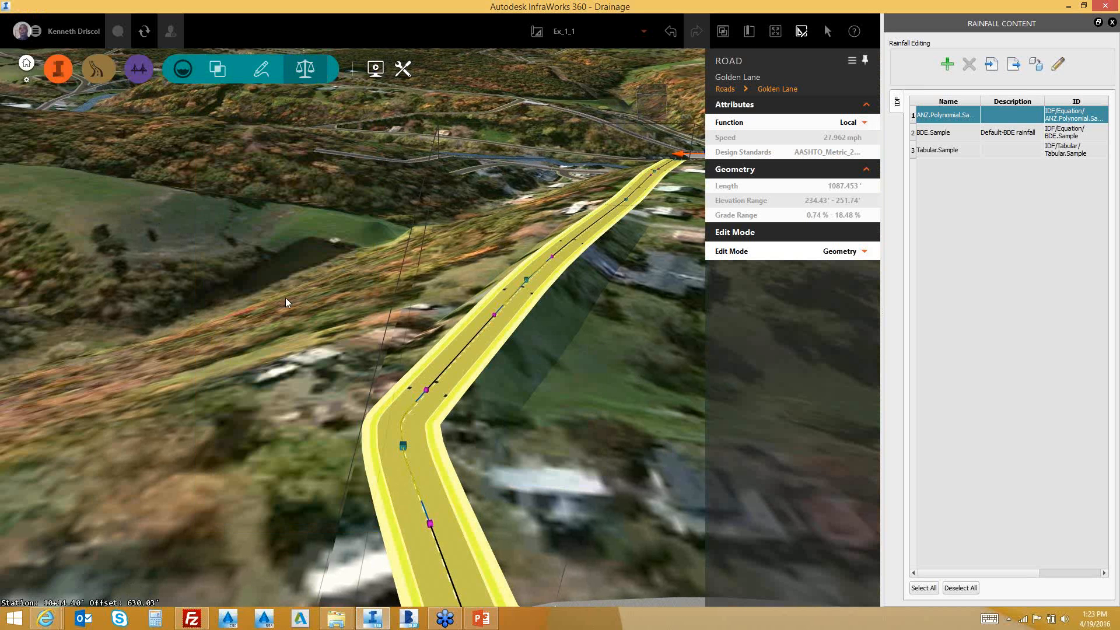
{"action": "left_click", "coordinate": [216, 70]}
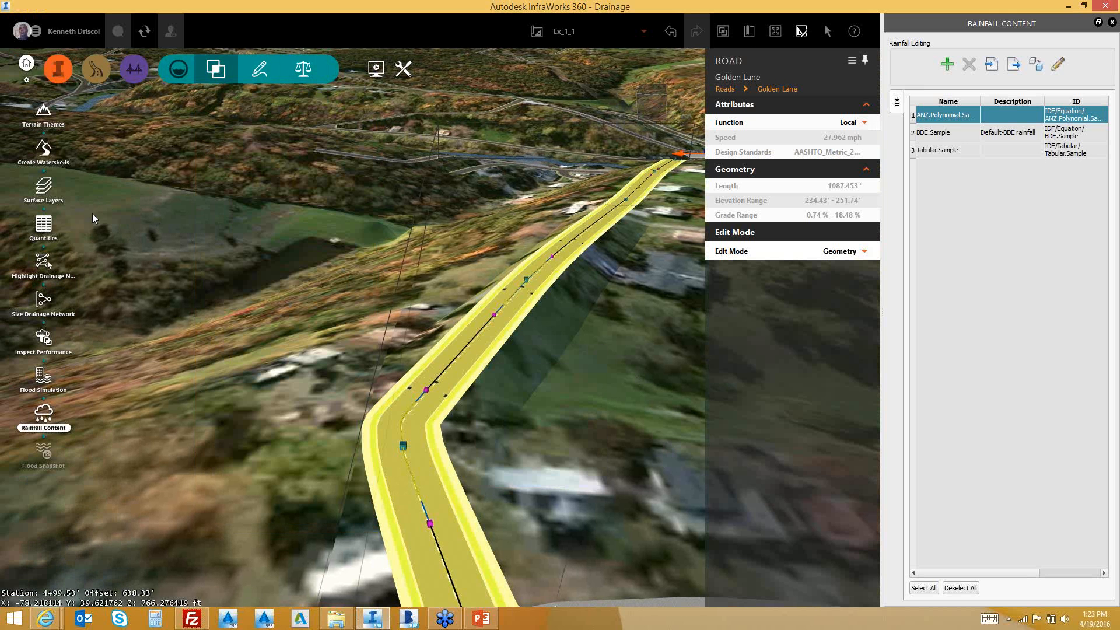
{"action": "left_click", "coordinate": [41, 224]}
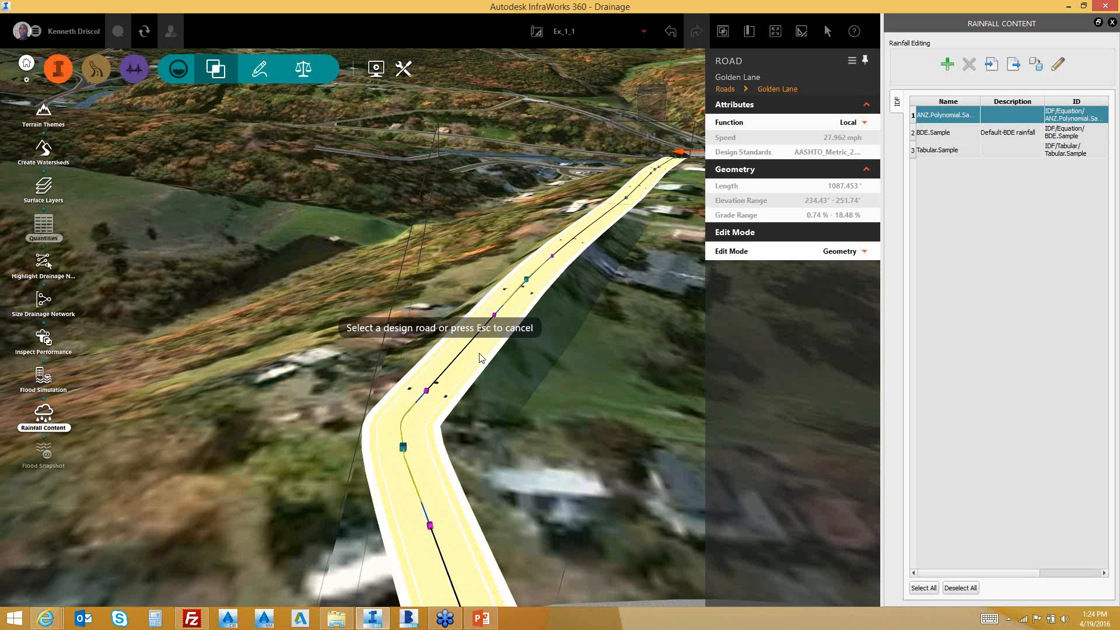
{"action": "left_click", "coordinate": [481, 354]}
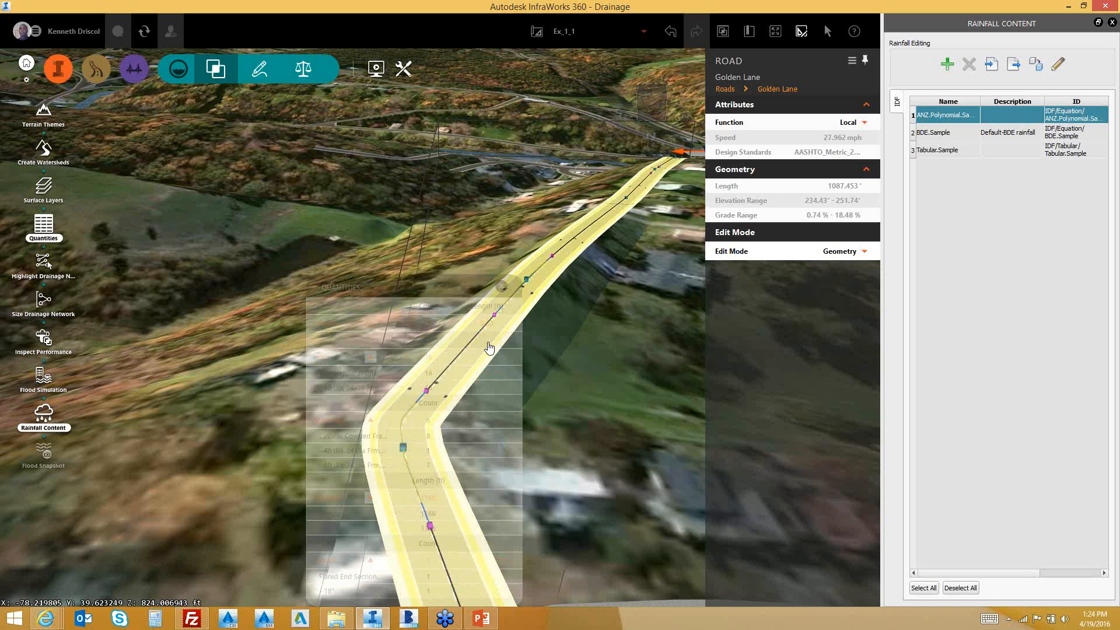